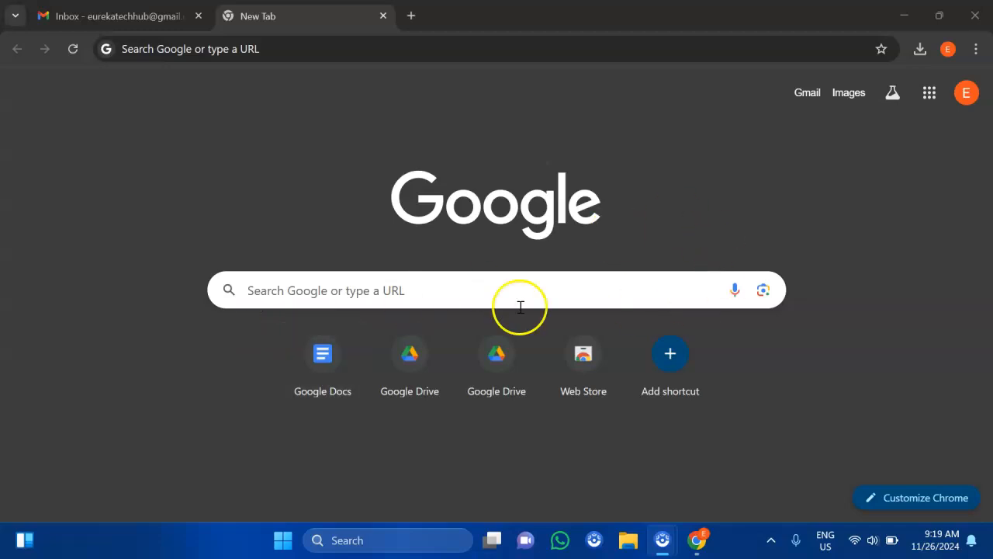
Open Google Docs from the shortcut and again at docs.google.com in a new tab, then return to Gmail
left_click(325, 359)
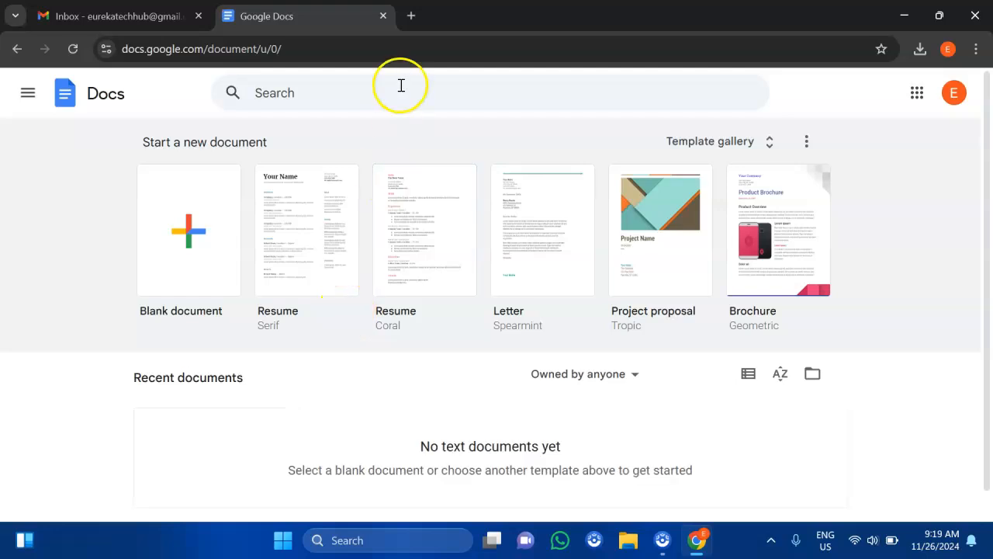
left_click(412, 25)
type("docs")
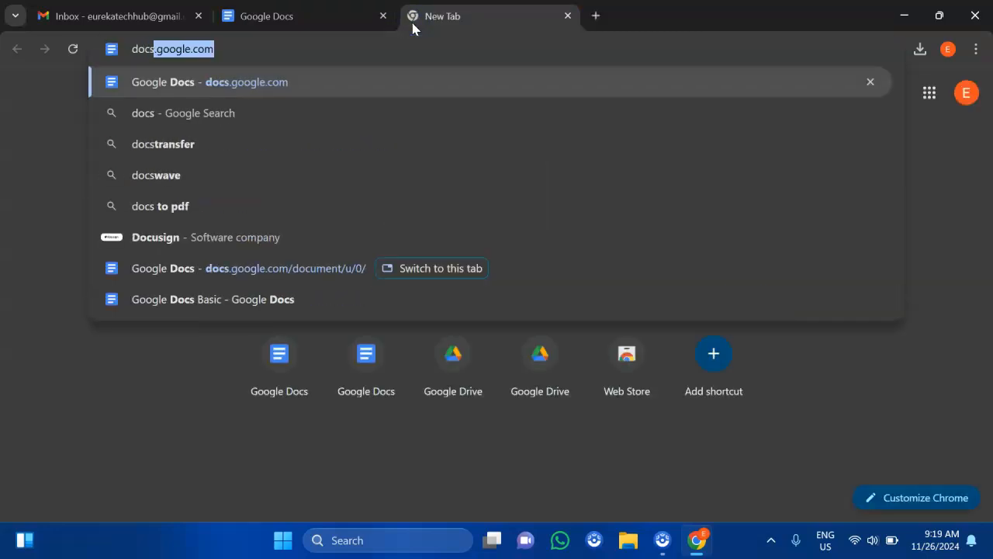
type(".google.com")
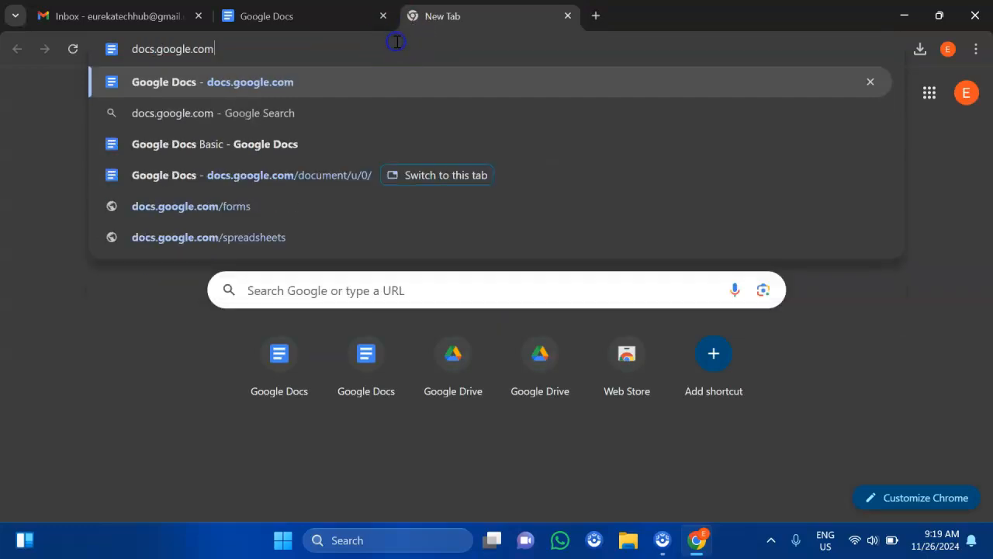
key("Return")
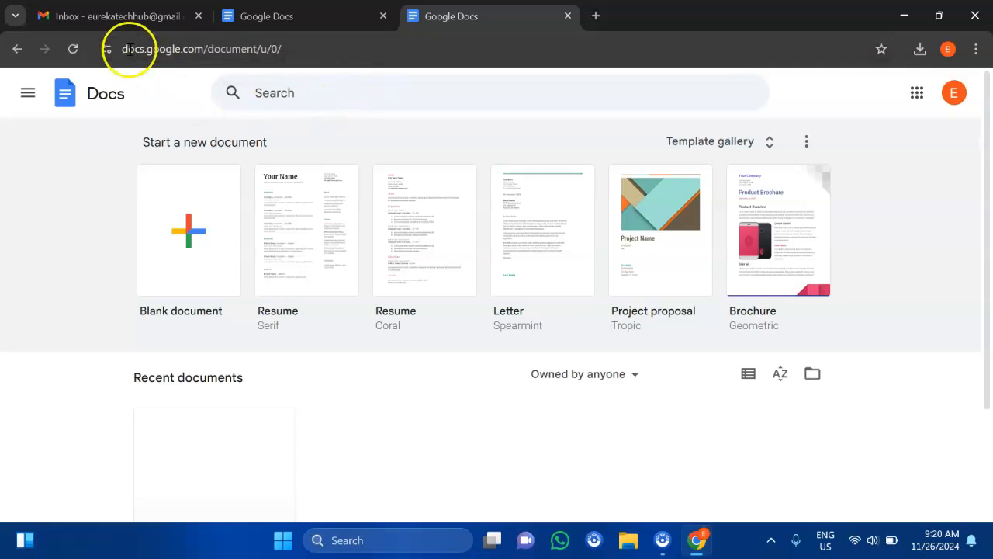
left_click(116, 25)
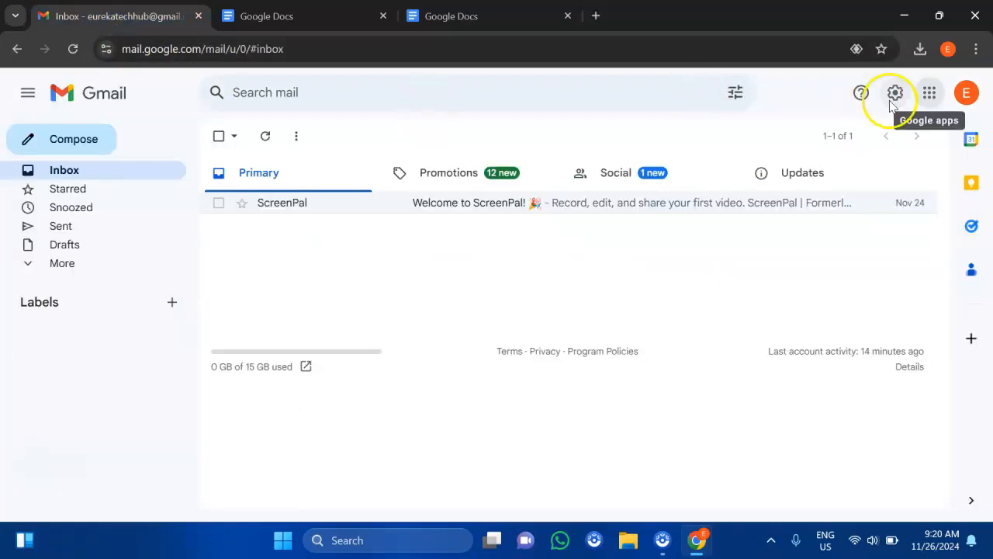
Launch Docs in a new tab from Gmail's Google apps grid
left_click(929, 94)
scroll(848, 342, "down", 5)
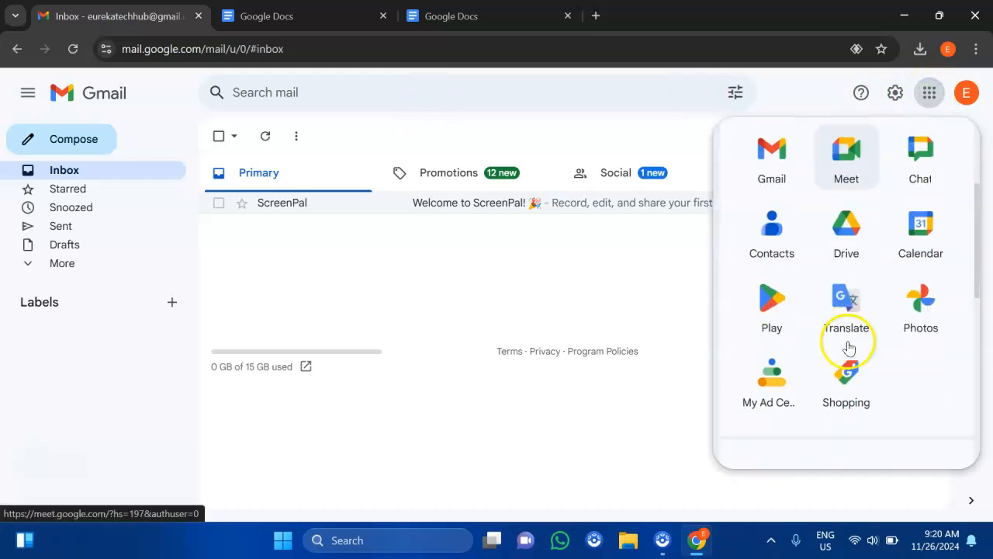
scroll(848, 342, "up", 1)
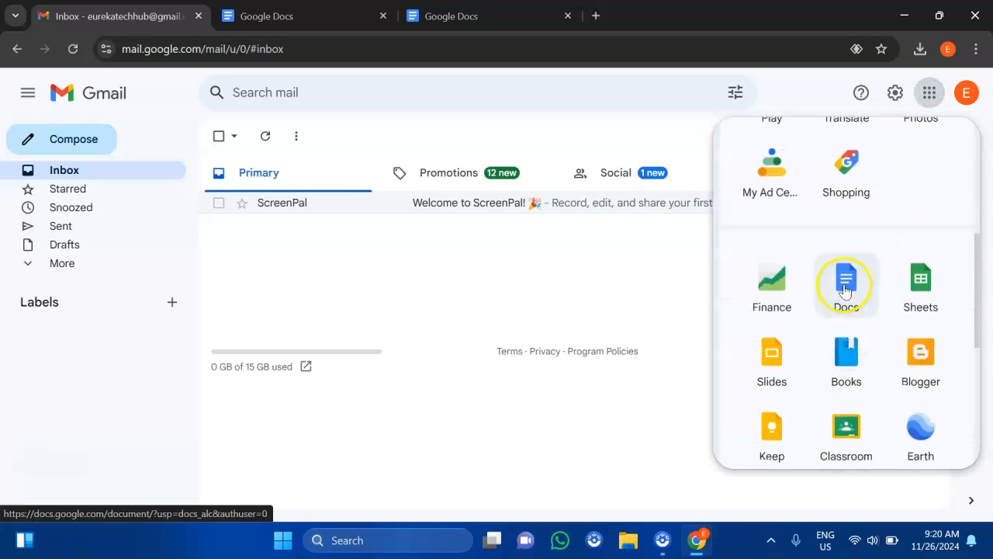
left_click(845, 290)
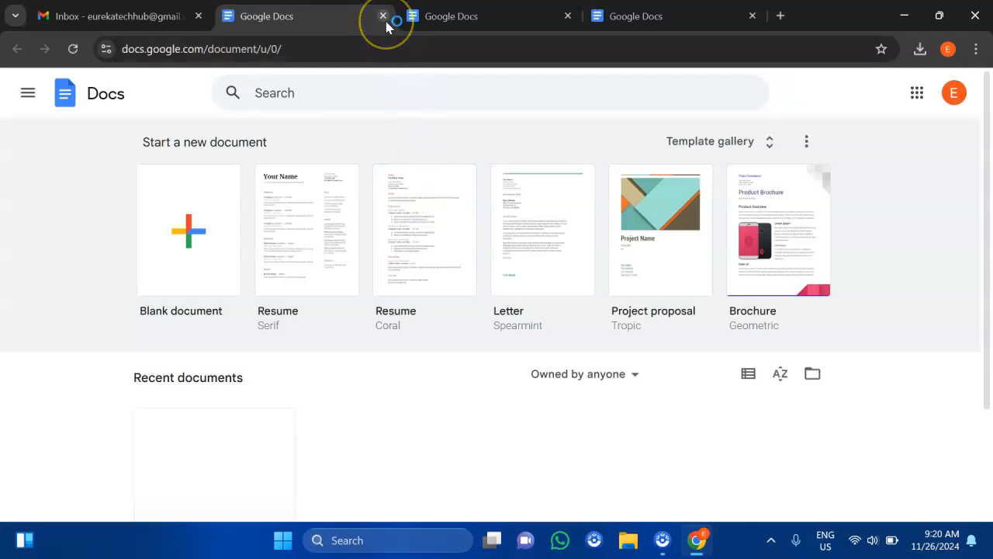
Close the two duplicate Google Docs tabs
left_click(440, 19)
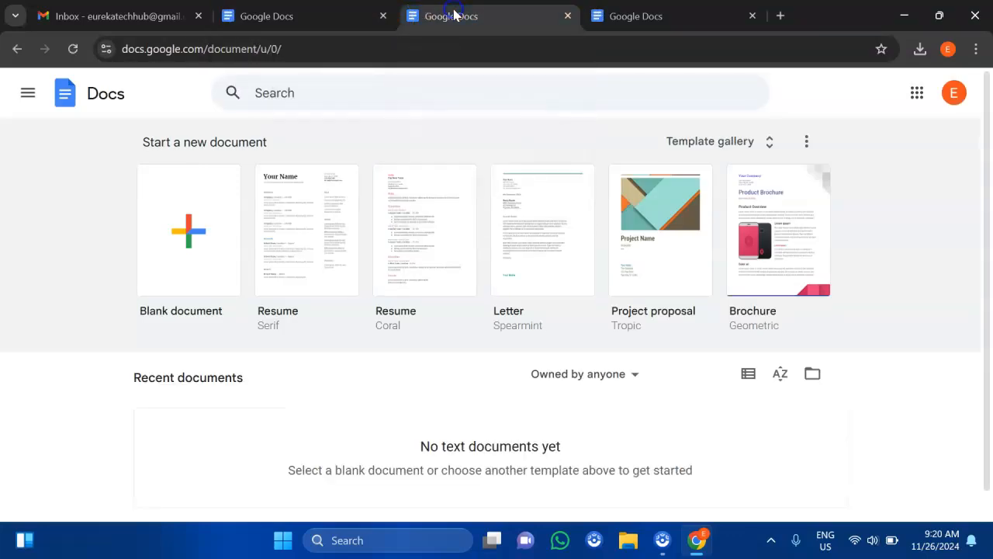
left_click(383, 17)
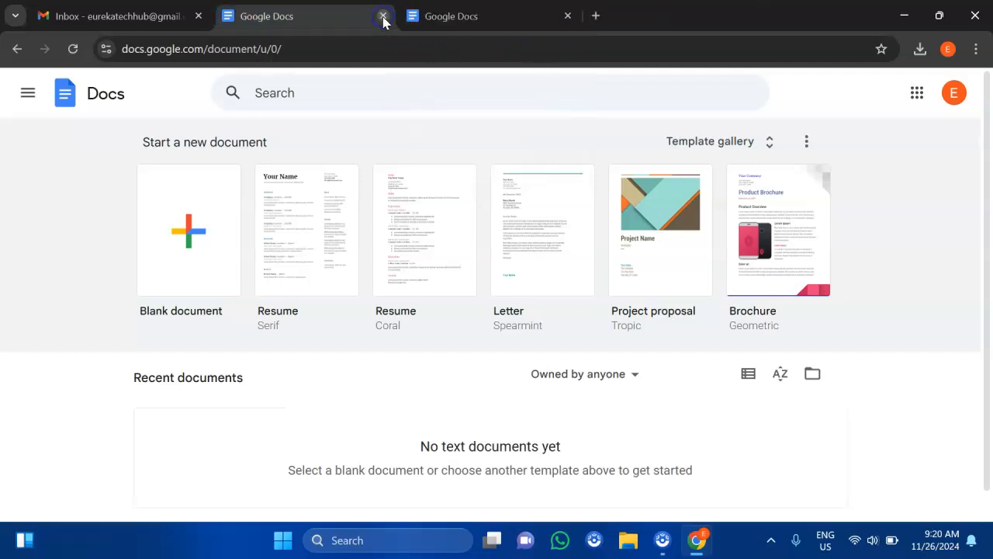
left_click(567, 16)
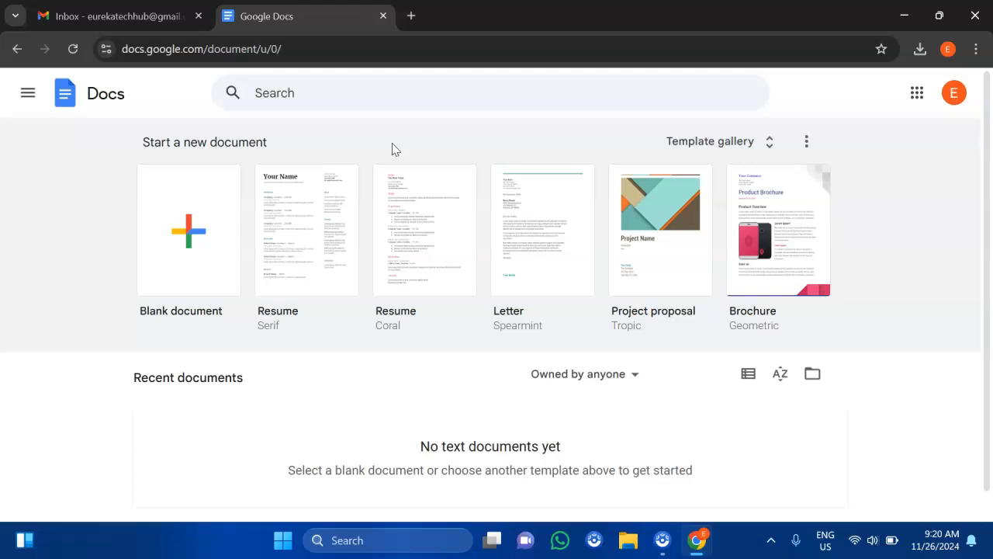
Start a new blank document from the Docs home page
scroll(594, 277, "down", 1)
scroll(596, 277, "up", 1)
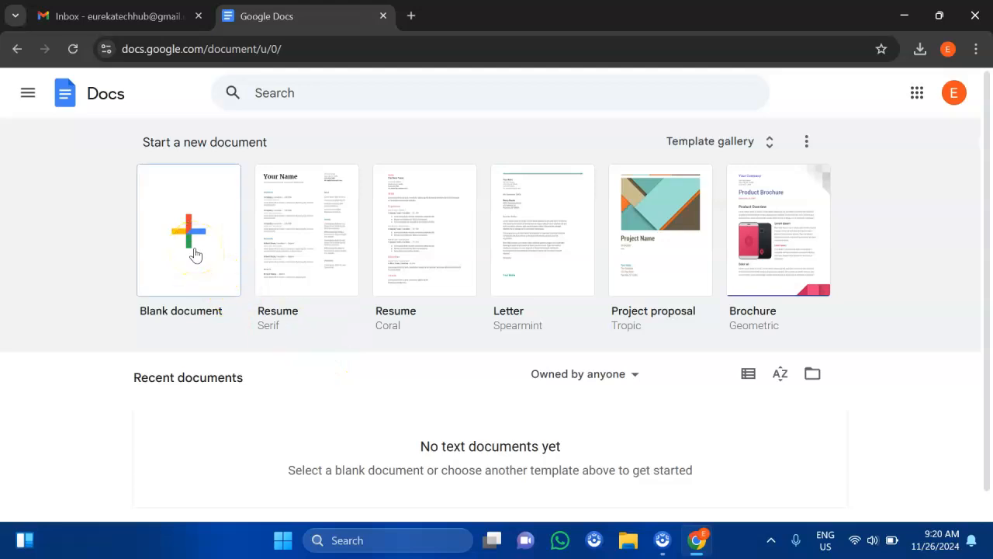
left_click(27, 94)
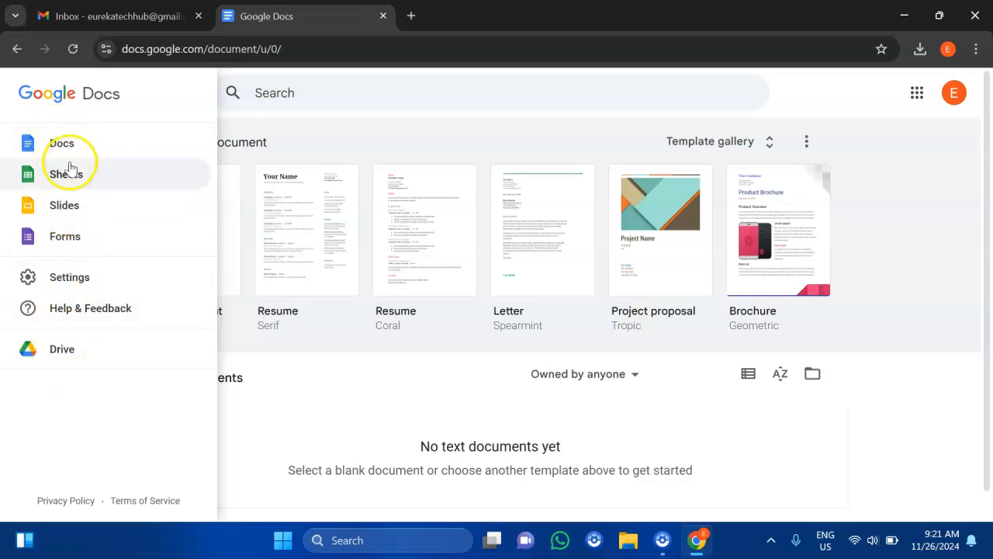
left_click(281, 146)
left_click(179, 223)
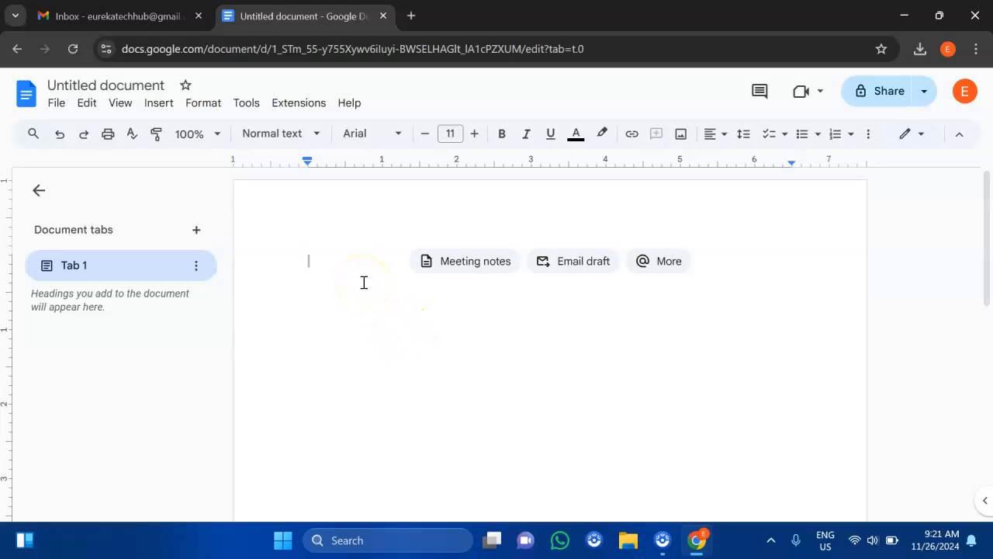
Back out of a meeting notes block and its calendar search, leaving the page empty
type("d")
key("BackSpace")
left_click(480, 268)
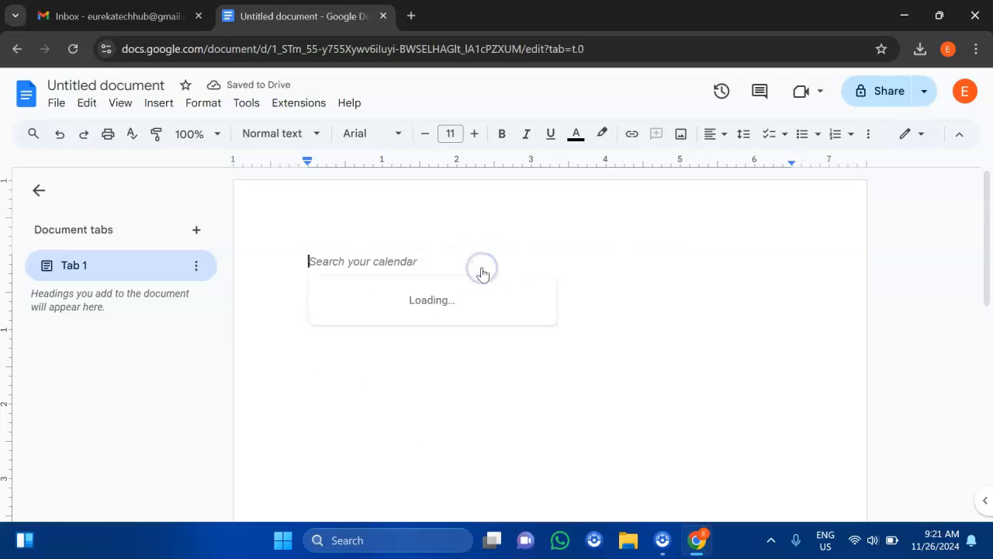
type("G")
key("BackSpace")
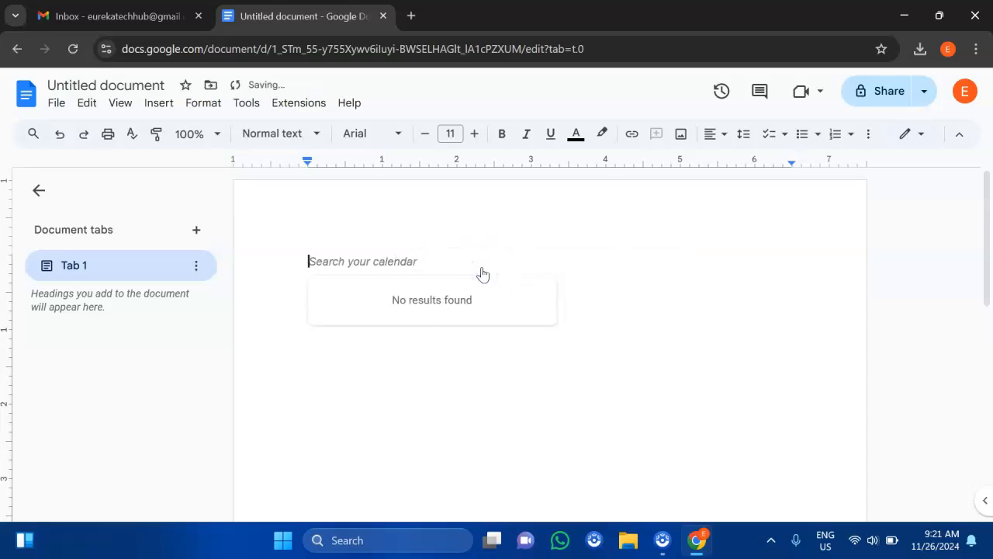
left_click(379, 217)
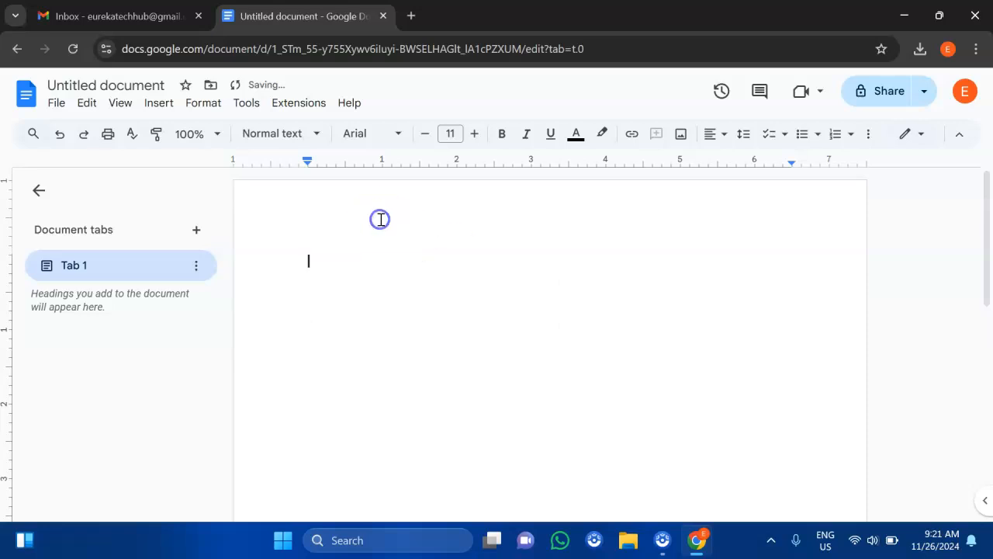
left_click(369, 300)
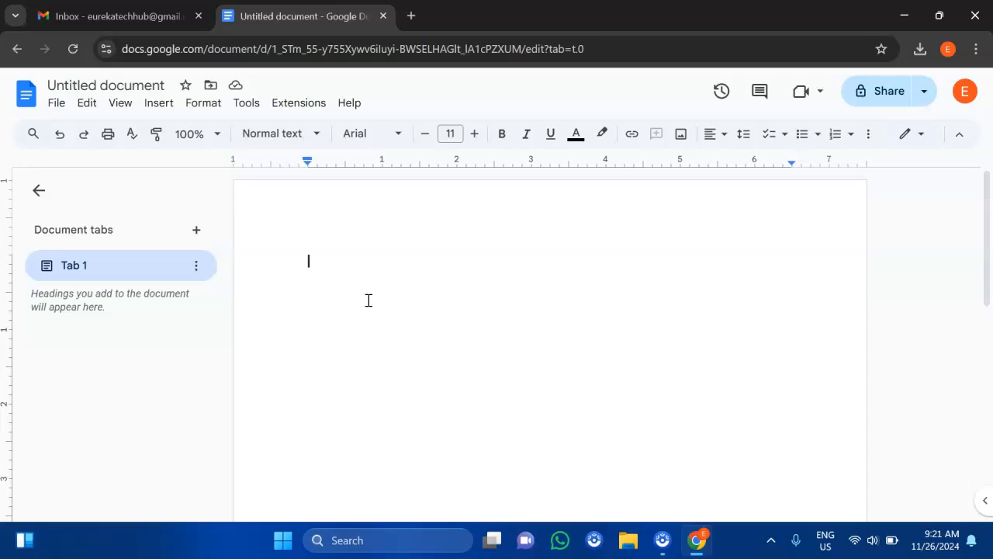
Type 'Google Docs Tutorial' as the first line and begin renaming the untitled document
type("Go")
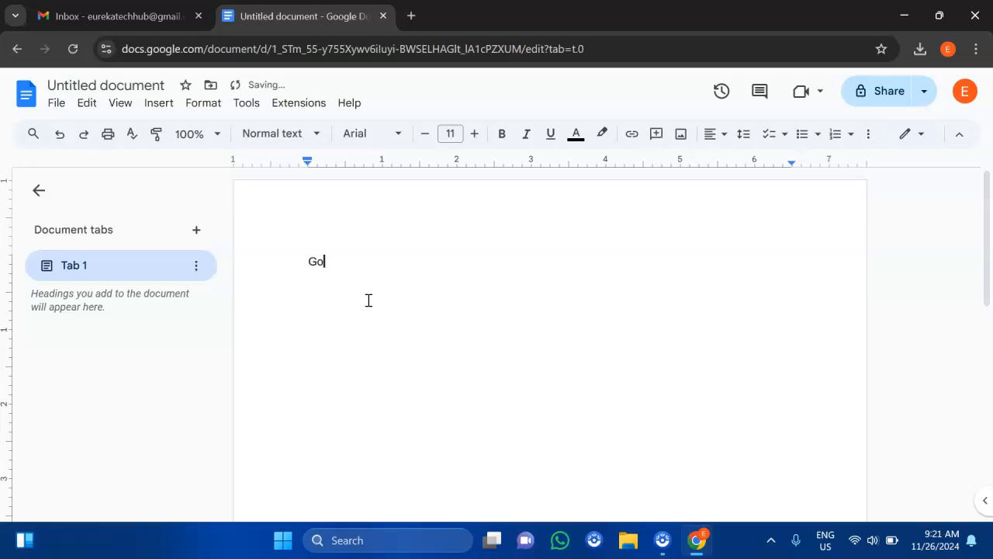
type("ogle Docs Tutorial")
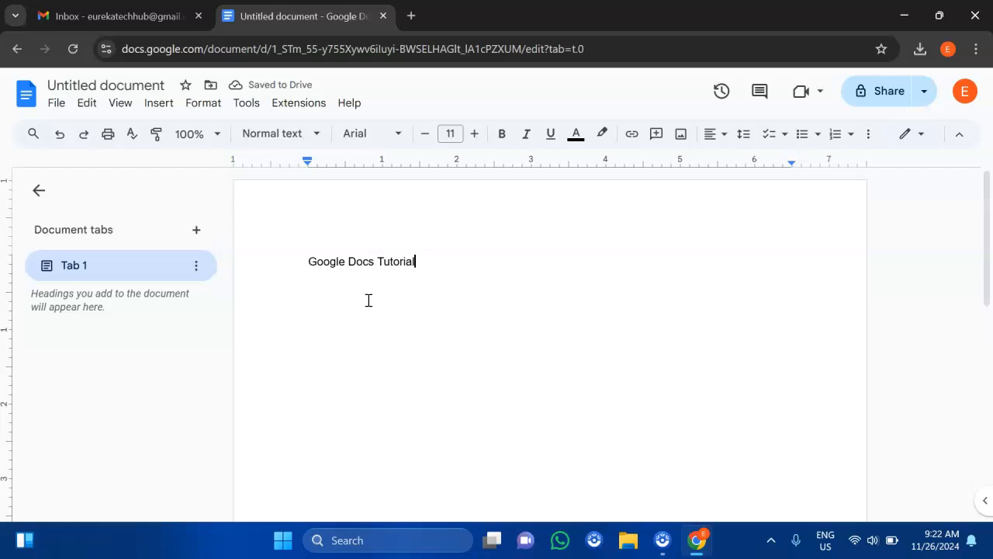
key("Return")
left_click(396, 297)
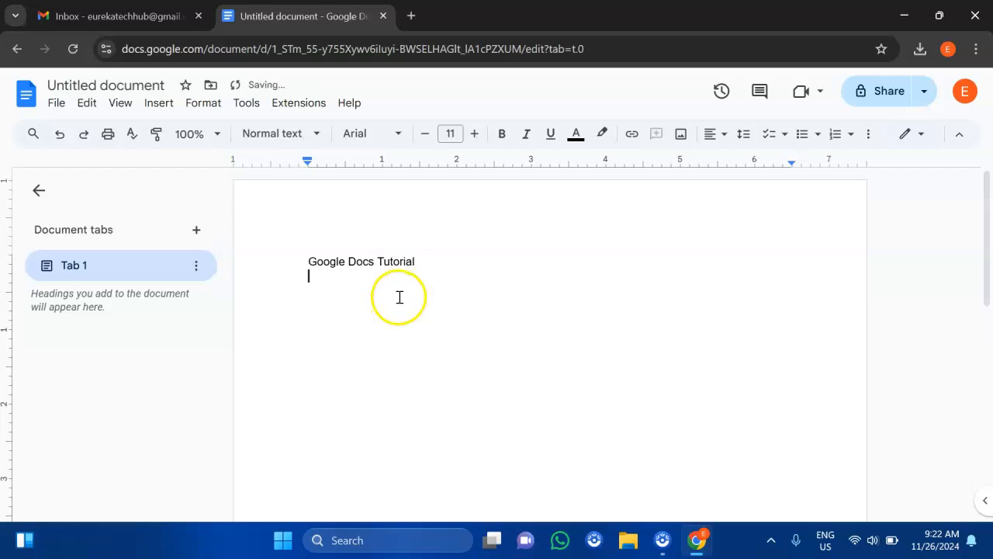
left_click(150, 83)
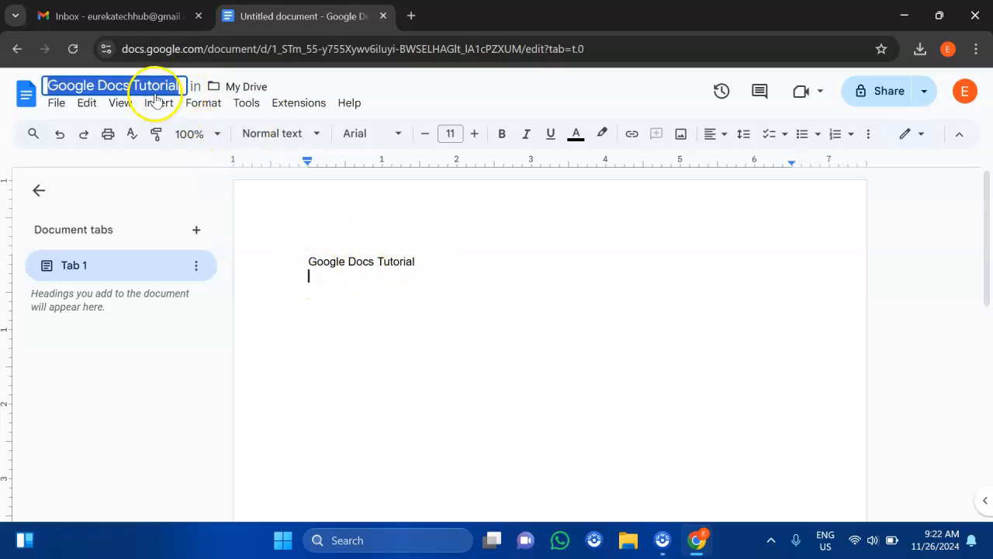
Accept the suggested title, rename it 'Google Socs Basics', and add a blank line under the heading
key("Return")
left_click(174, 85)
key("BackSpace")
key("BackSpace")
key("BackSpace")
key("BackSpace")
key("BackSpace")
key("BackSpace")
key("BackSpace")
key("BackSpace")
key("BackSpace")
key("BackSpace")
key("BackSpace")
key("BackSpace")
key("BackSpace")
key("BackSpace")
key("BackSpace")
key("BackSpace")
key("BackSpace")
key("BackSpace")
key("BackSpace")
key("BackSpace")
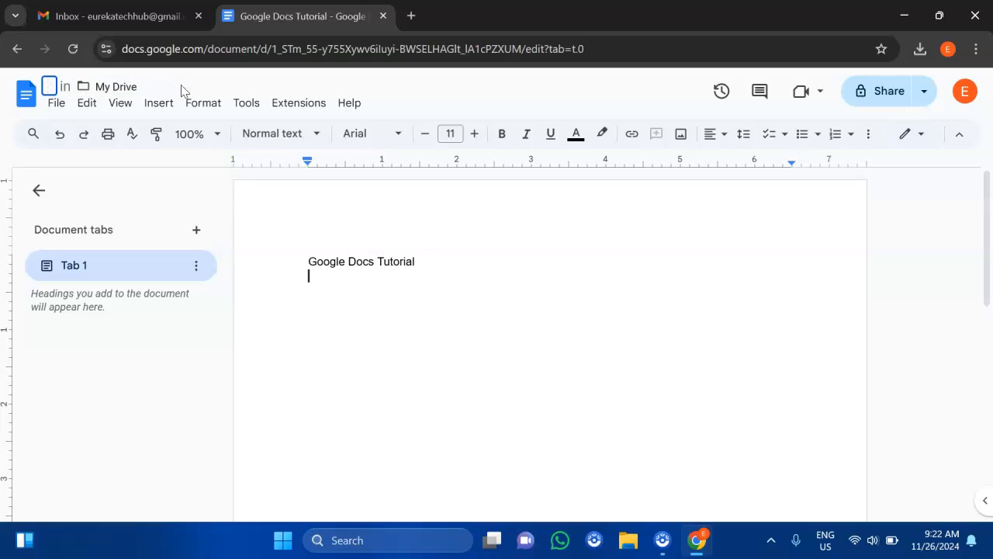
type("Google Socs Basics")
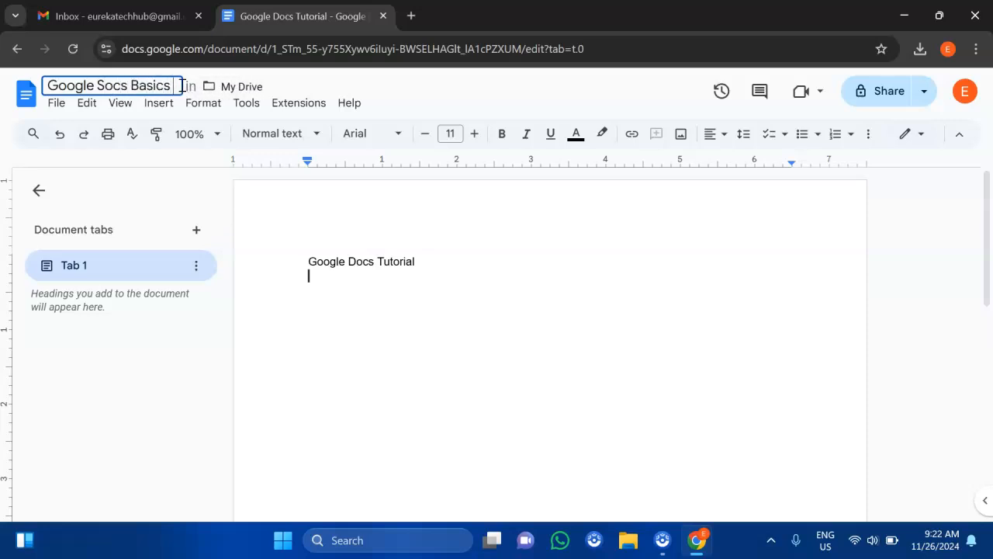
key("Return")
left_click(432, 267)
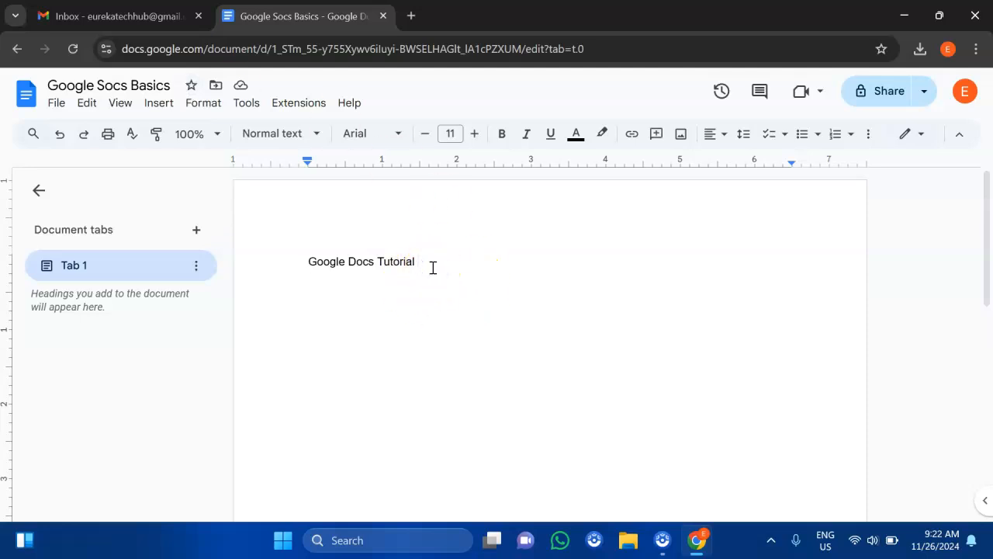
key("Return")
Open the view options and the editing-mode list, closing both without changes
left_click(120, 103)
mouse_move(142, 139)
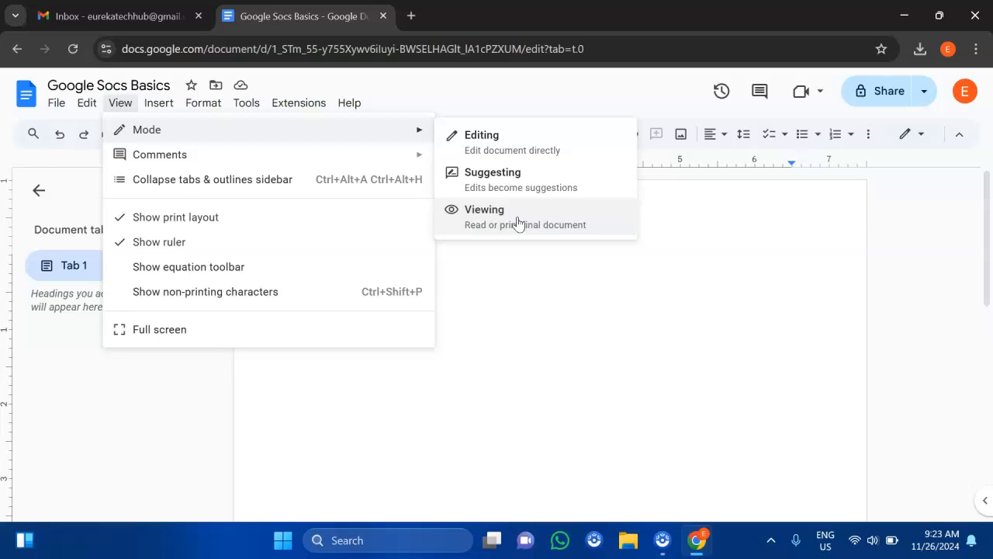
left_click(621, 292)
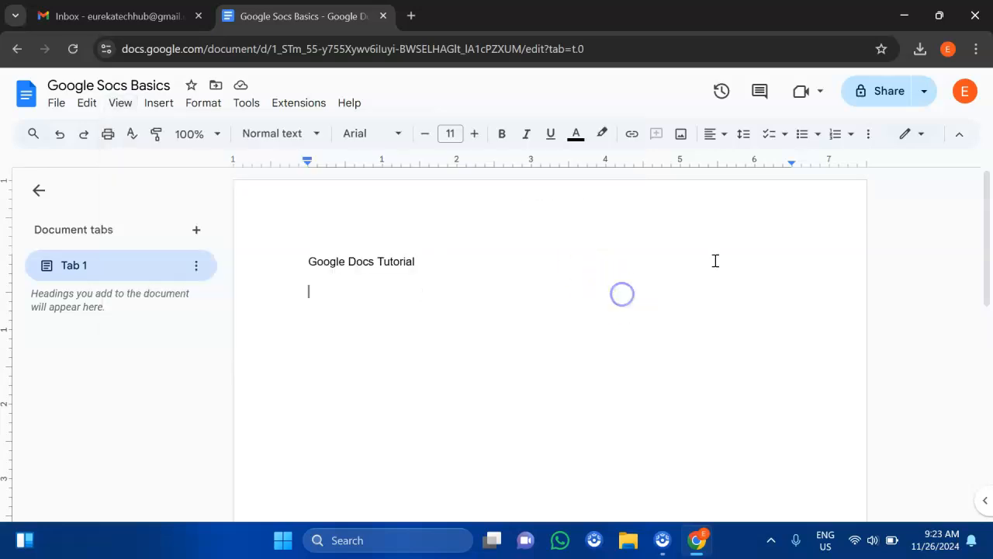
left_click(910, 138)
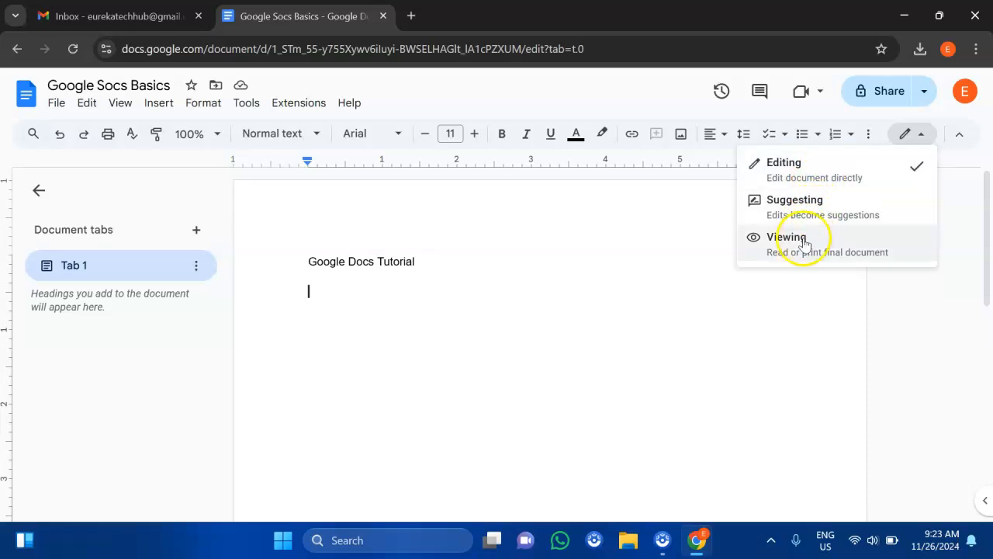
left_click(501, 298)
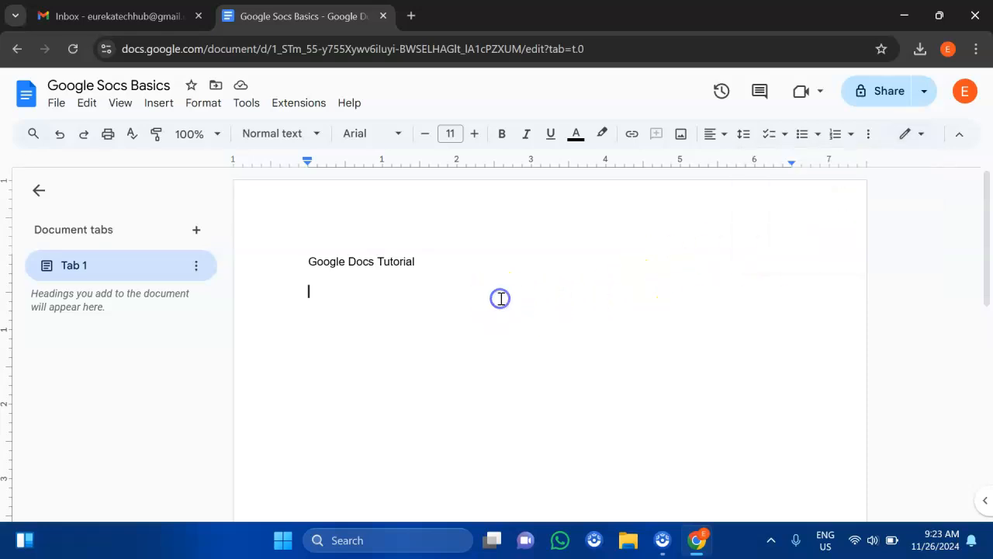
left_click(406, 302)
Search Google for 'lorem ipsum' in a new tab and open the lipsum.com generator result
left_click(411, 19)
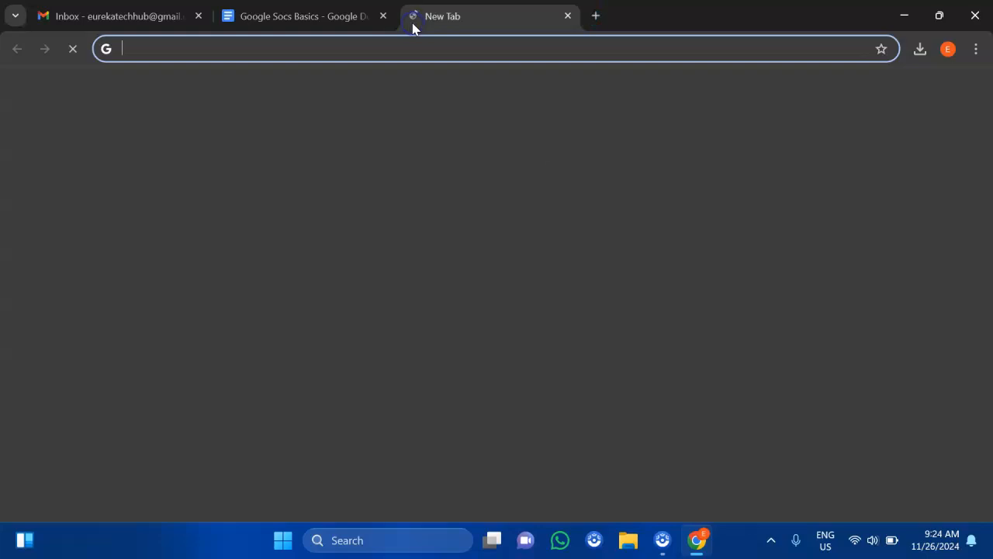
type("lore")
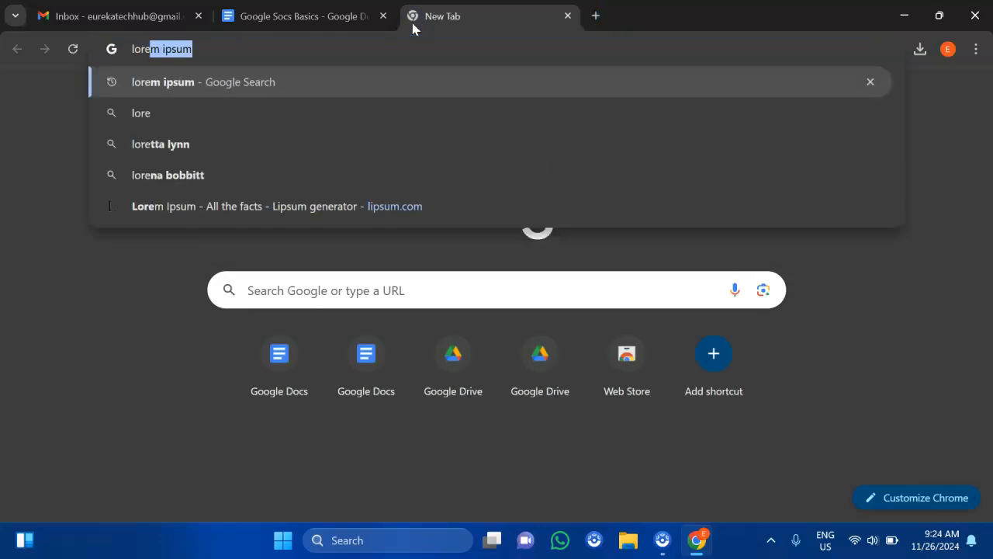
key("Return")
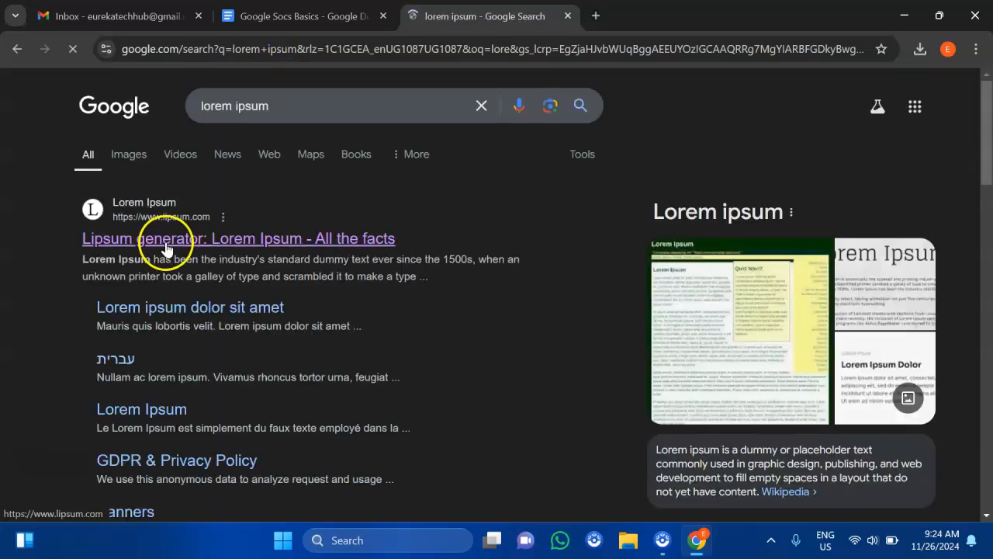
left_click(198, 242)
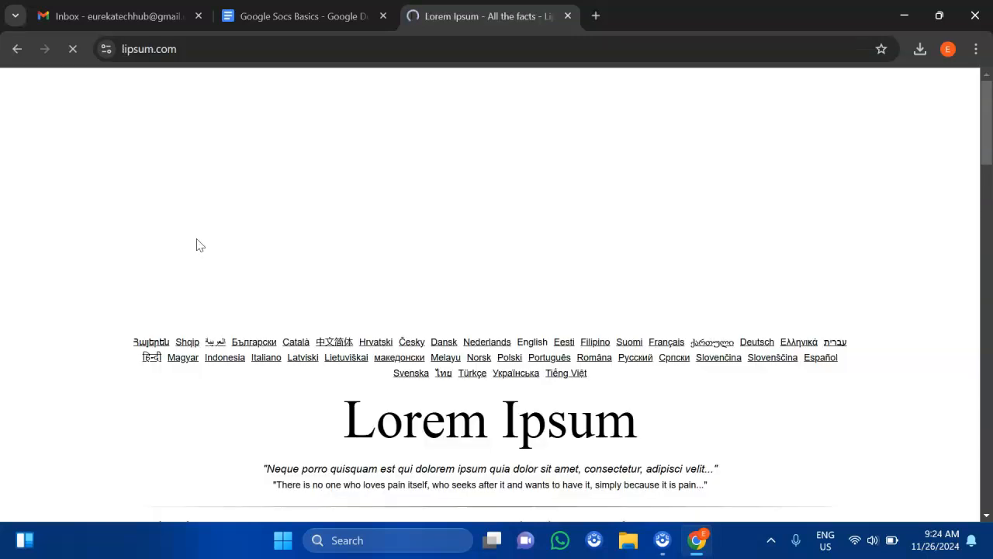
Select the 'What is Lorem Ipsum?' paragraph on lipsum.com and return to the Google Socs Basics tab
left_click(361, 381)
scroll(360, 379, "down", 4)
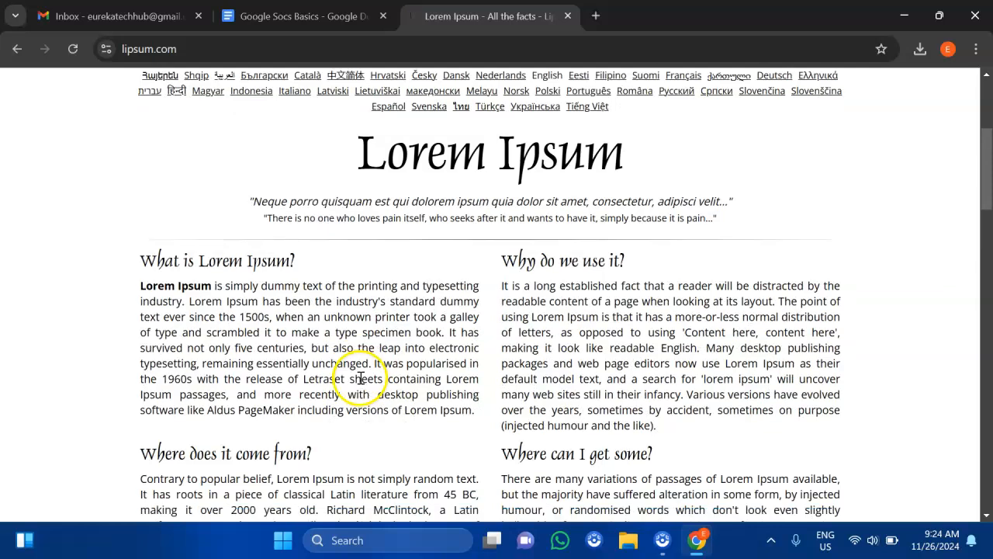
left_click_drag(140, 227, 474, 351)
left_click(473, 349)
left_click_drag(133, 229, 438, 342)
left_click(438, 342)
left_click_drag(136, 230, 461, 318)
left_click(461, 320)
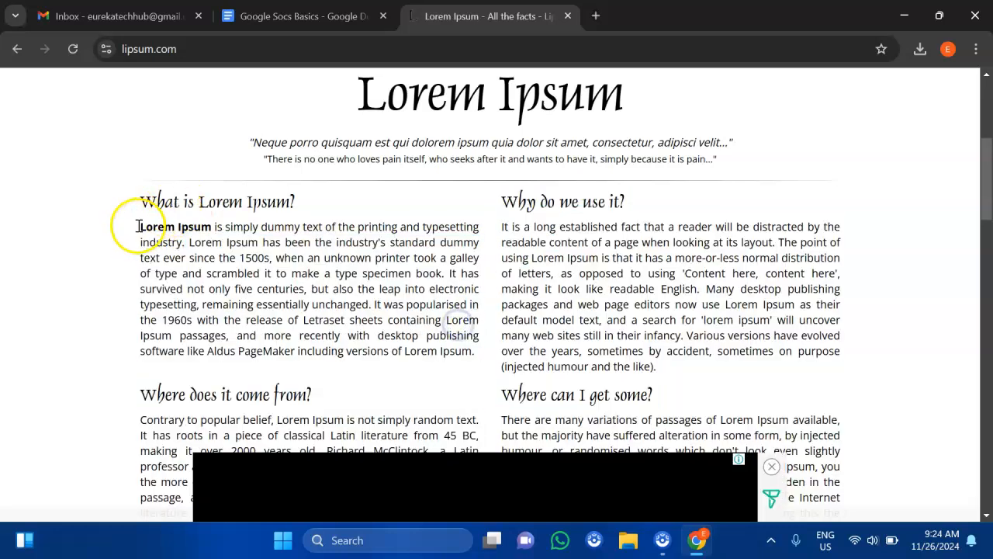
left_click_drag(137, 228, 475, 355)
key("ctrl+c")
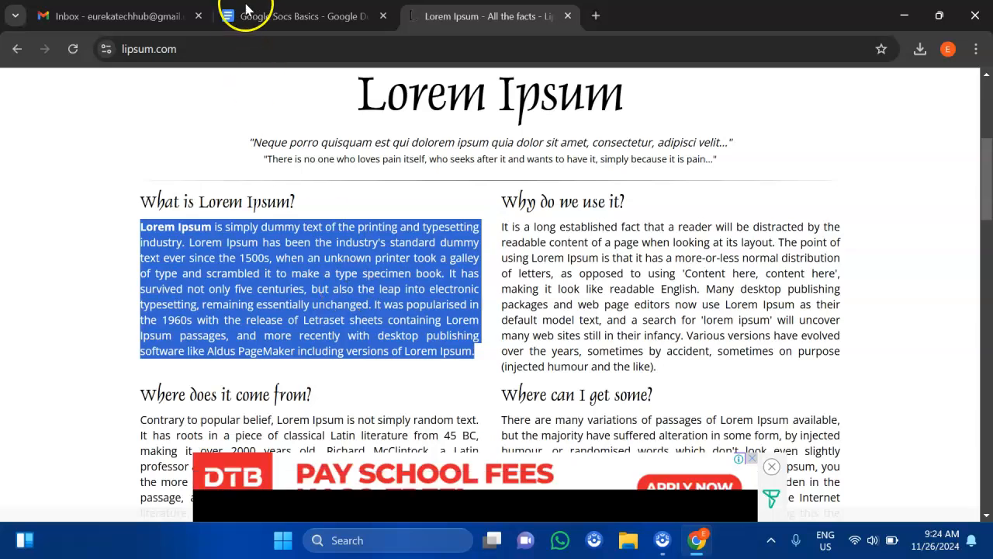
left_click(271, 16)
Add the line 'What is Google Docs' and paste the Lorem Ipsum paragraph beneath it
left_click(414, 381)
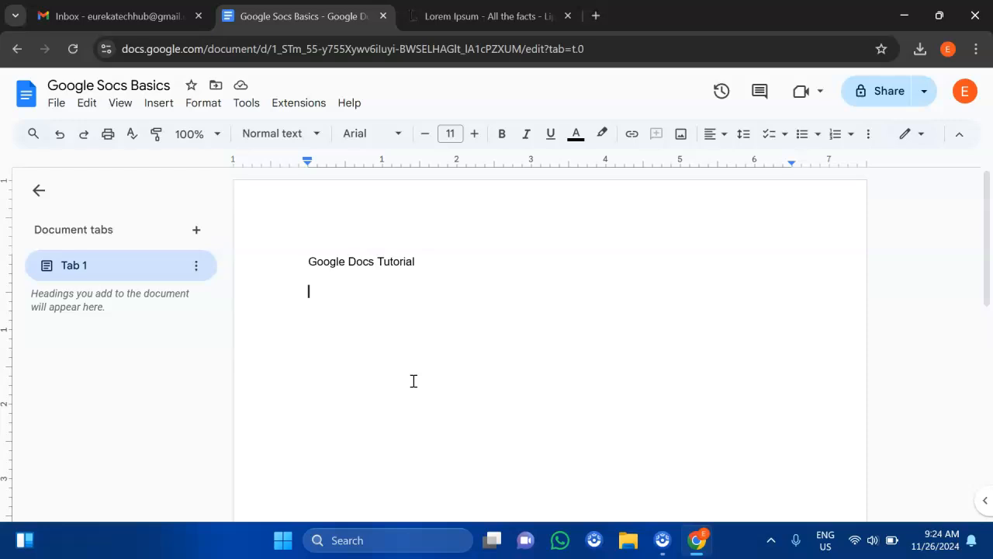
type("WHAT")
key("BackSpace")
key("BackSpace")
key("BackSpace")
key("BackSpace")
type("Wh")
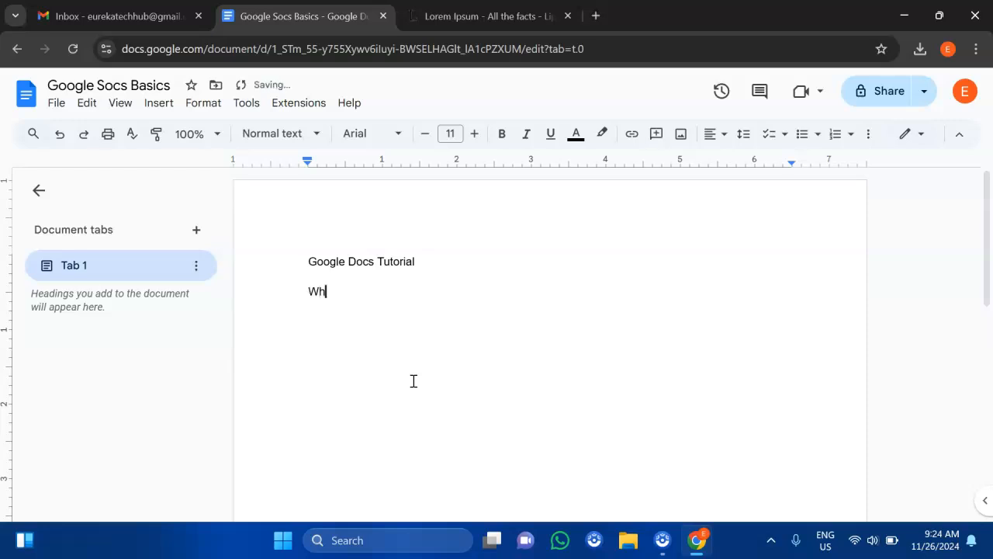
type("at is Google Docs")
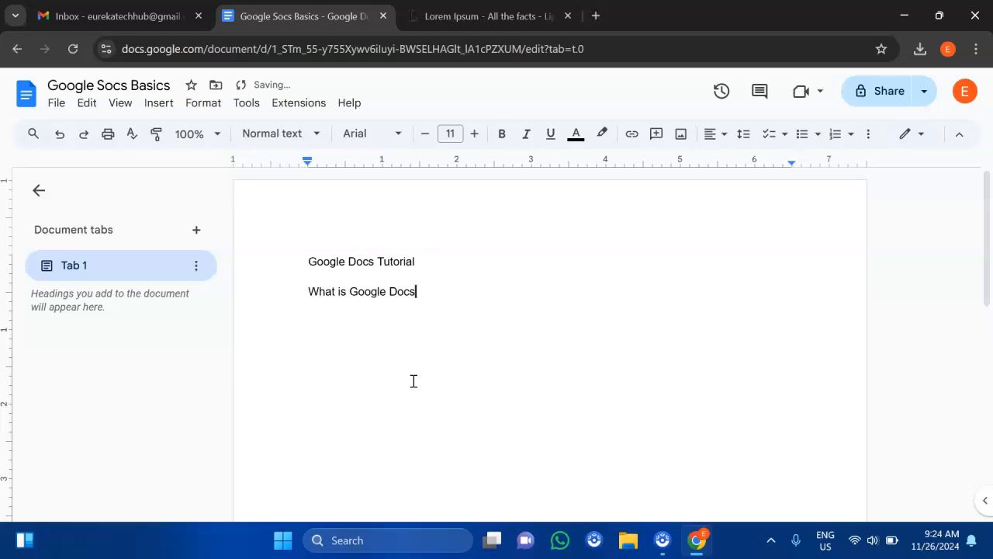
key("Return")
key("ctrl+v")
Correct the document name to 'Google Docs Basics'
left_click(128, 85)
key("BackSpace")
key("BackSpace")
type("D")
key("Return")
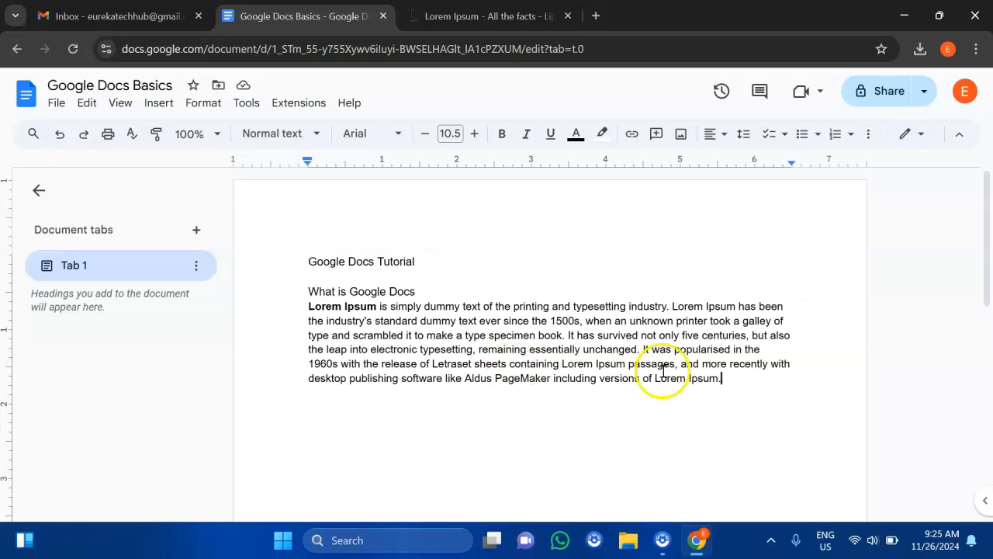
Add an empty line after the paragraph and select the pasted Lorem Ipsum text
key("Return")
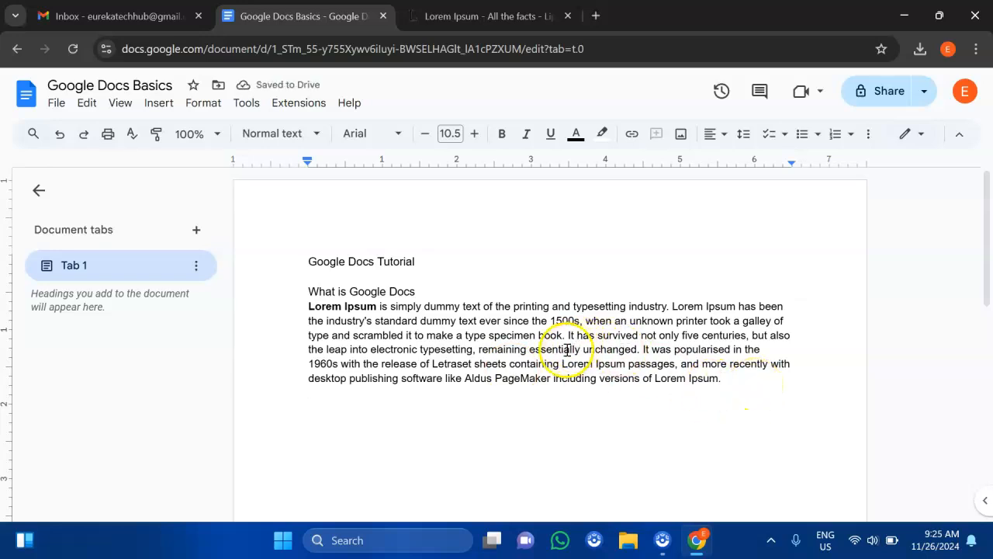
left_click(456, 293)
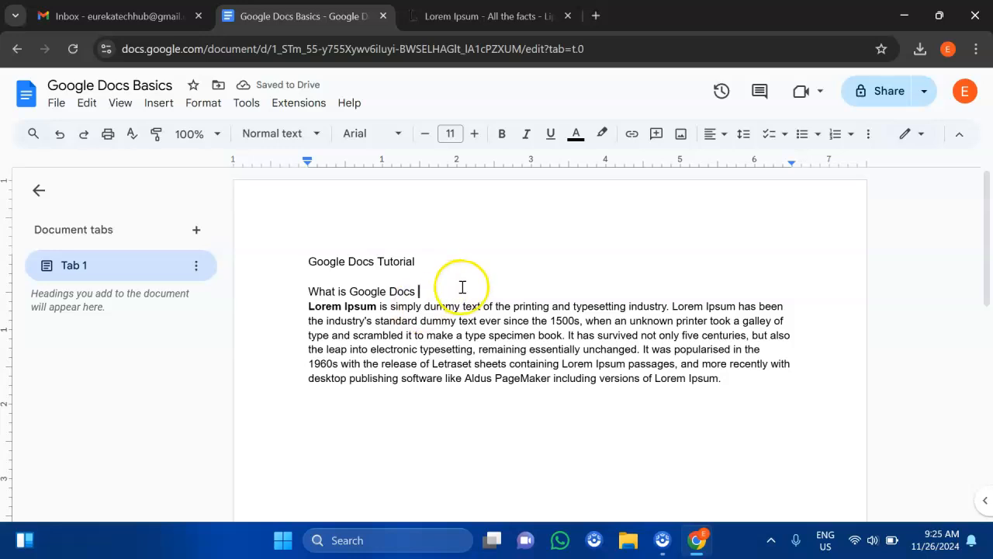
left_click_drag(284, 298, 674, 366)
left_click(675, 366)
left_click_drag(290, 310, 731, 379)
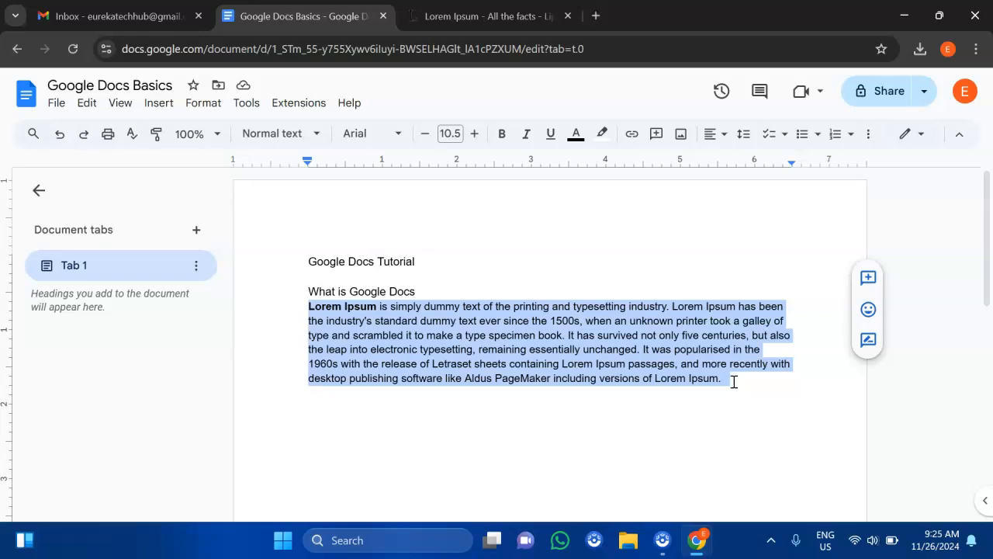
Clear formatting on the selected Lorem Ipsum paragraph, making it plain 11 pt text
left_click(869, 139)
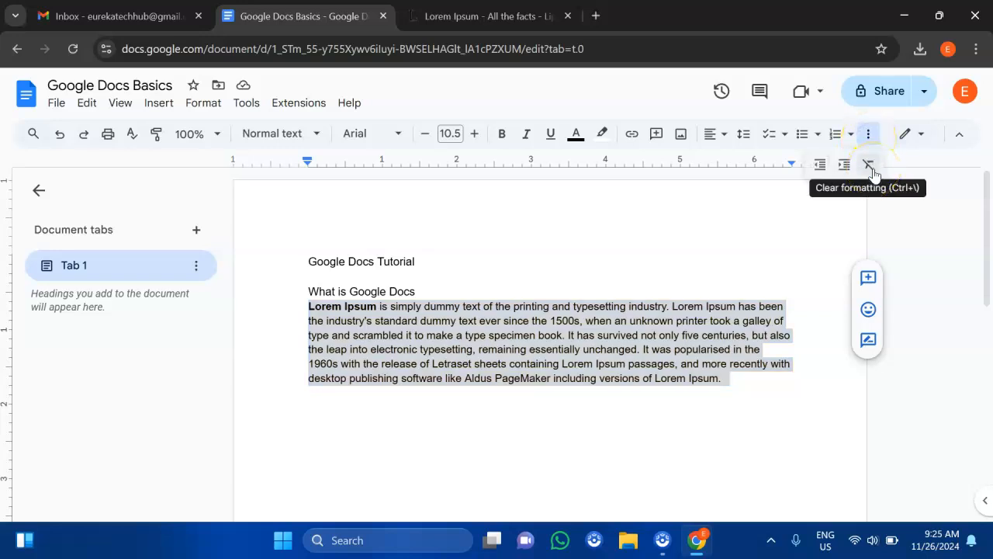
left_click(869, 165)
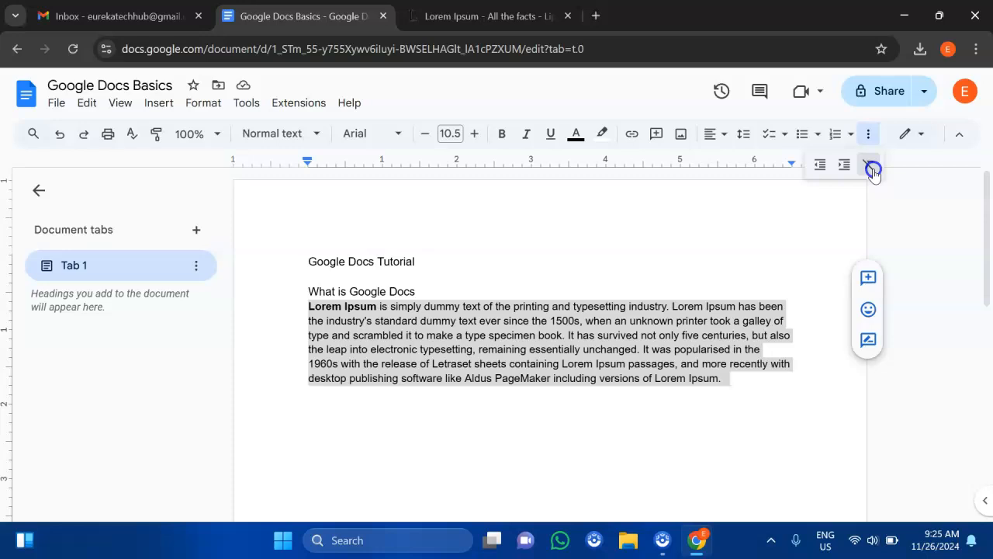
left_click(618, 351)
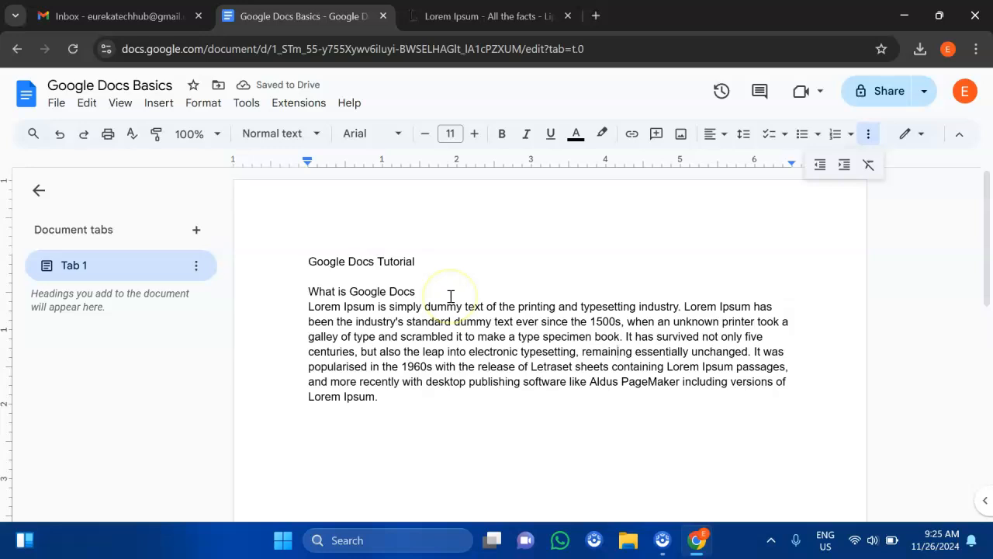
Add a blank line after the heading and select the heading with its paragraph
left_click(452, 296)
key("Return")
left_click(409, 418)
left_click(303, 295)
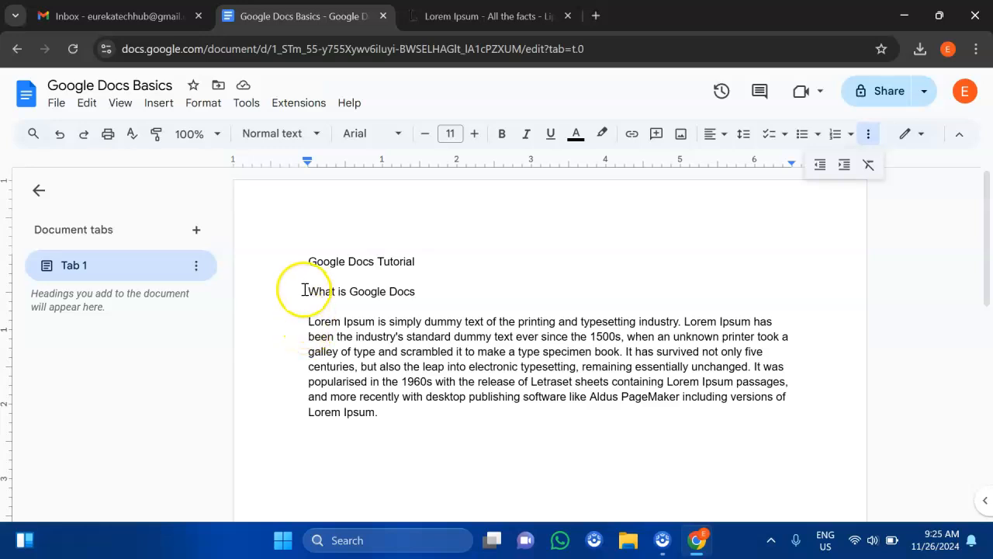
left_click_drag(305, 291, 399, 406)
key("ctrl+c")
Paste a copy of the heading and paragraph on a new line below
left_click(396, 412)
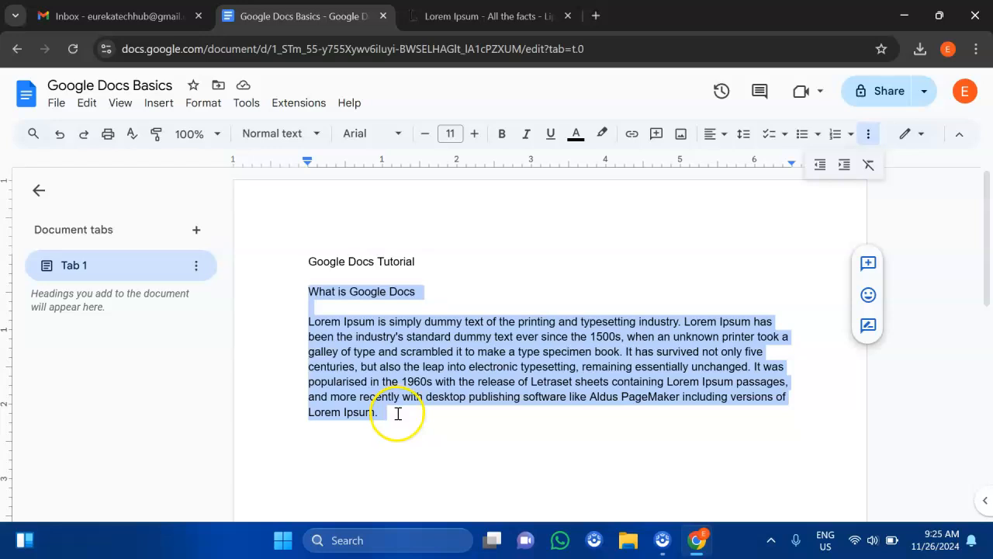
key("Return")
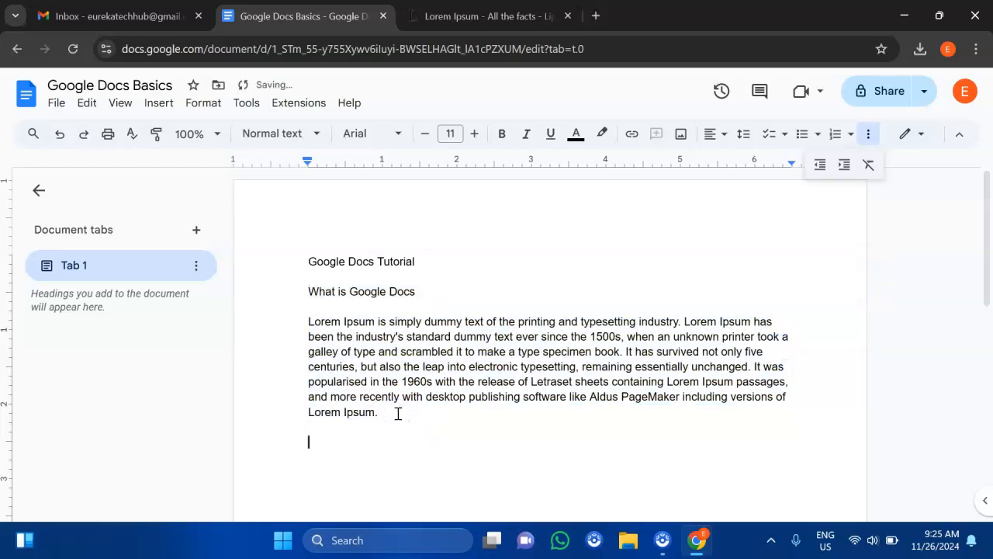
key("ctrl+v")
Retitle the copied heading to 'Google Docs Basics'
left_click(453, 327)
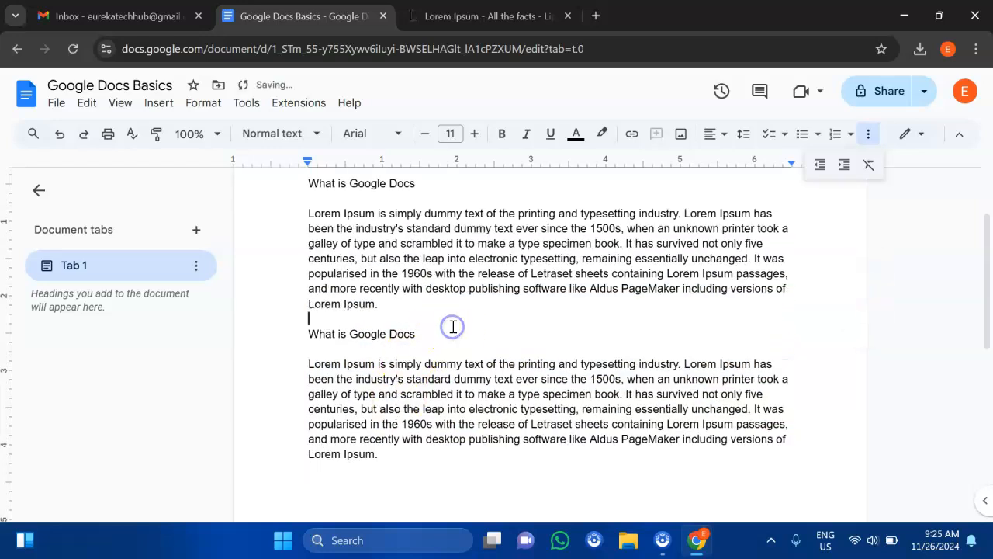
scroll(453, 327, "up", 1)
left_click(436, 346)
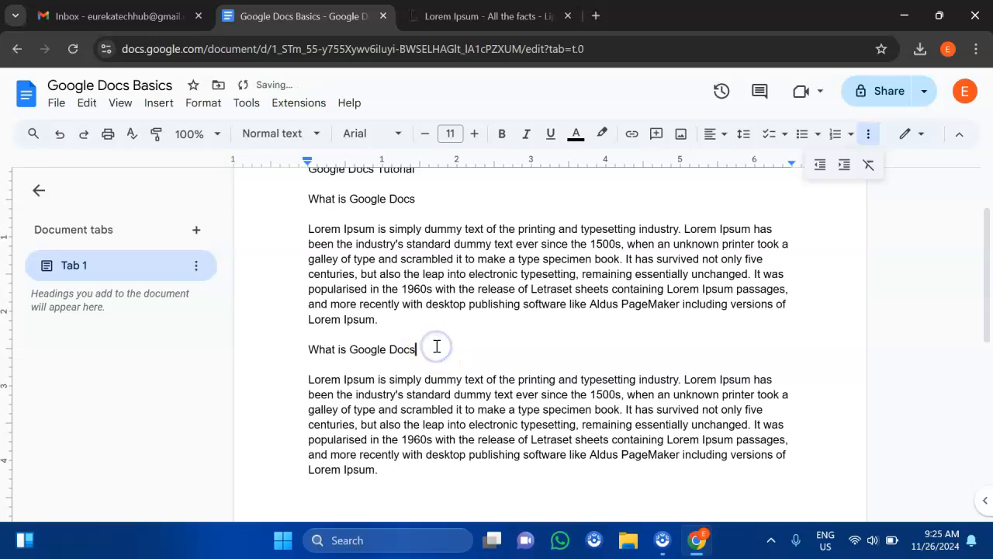
key("BackSpace")
key("BackSpace")
key("BackSpace")
key("BackSpace")
key("BackSpace")
key("BackSpace")
key("BackSpace")
key("BackSpace")
key("BackSpace")
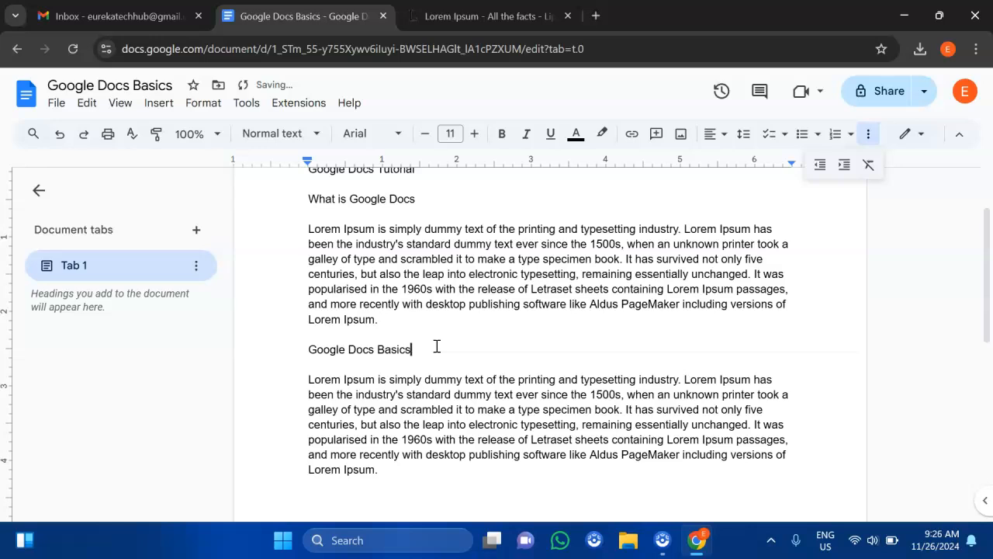
scroll(510, 367, "up", 1)
left_click(461, 251)
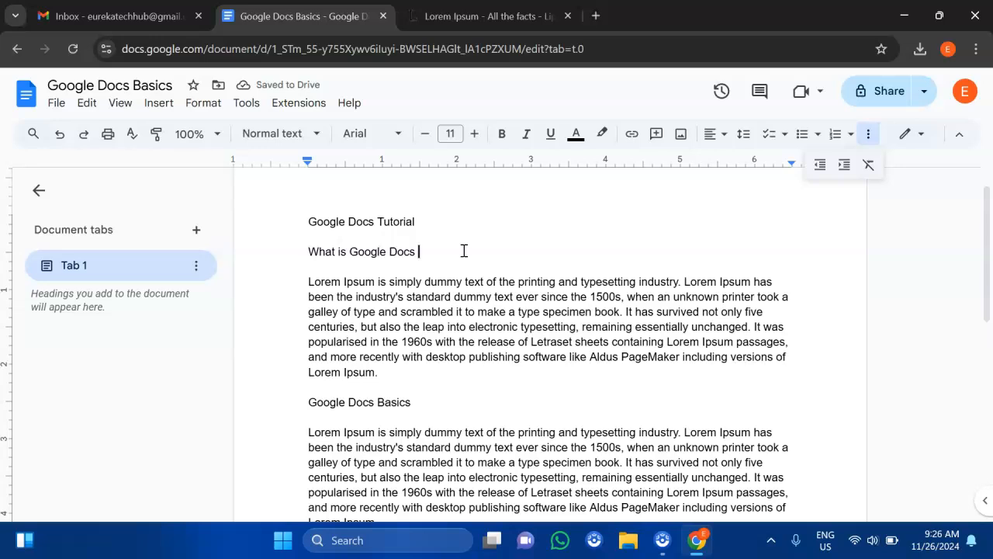
left_click(458, 297)
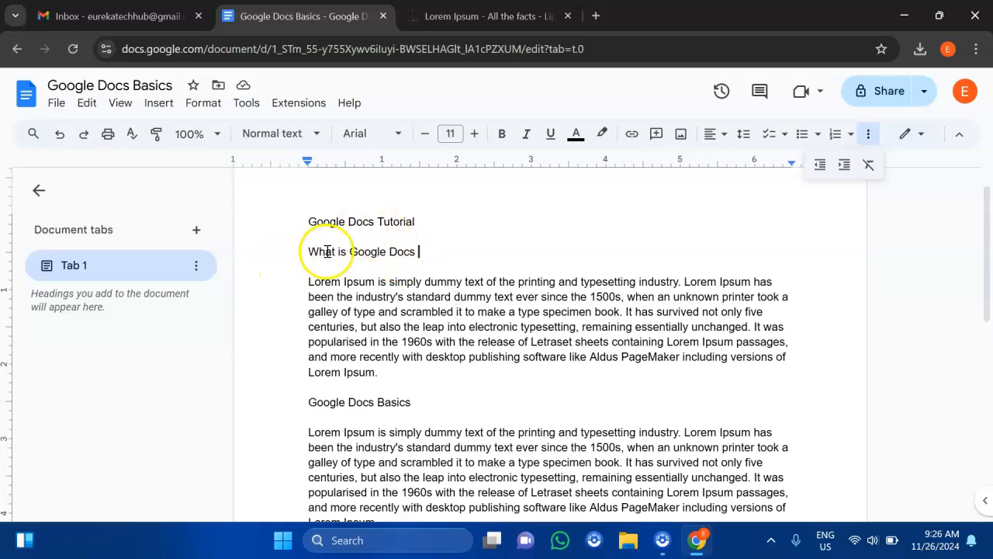
Make the 'What is Google Docs' heading bold
left_click(870, 139)
left_click(870, 139)
left_click(302, 252)
left_click_drag(302, 253, 429, 250)
left_click(429, 250)
left_click_drag(308, 252, 433, 262)
left_click(432, 262)
left_click_drag(309, 251, 429, 251)
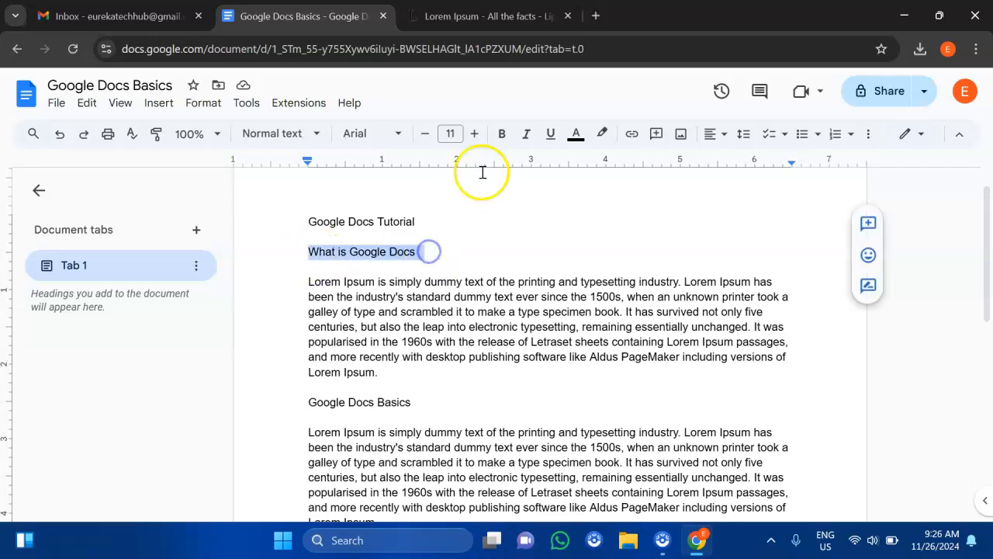
left_click(502, 135)
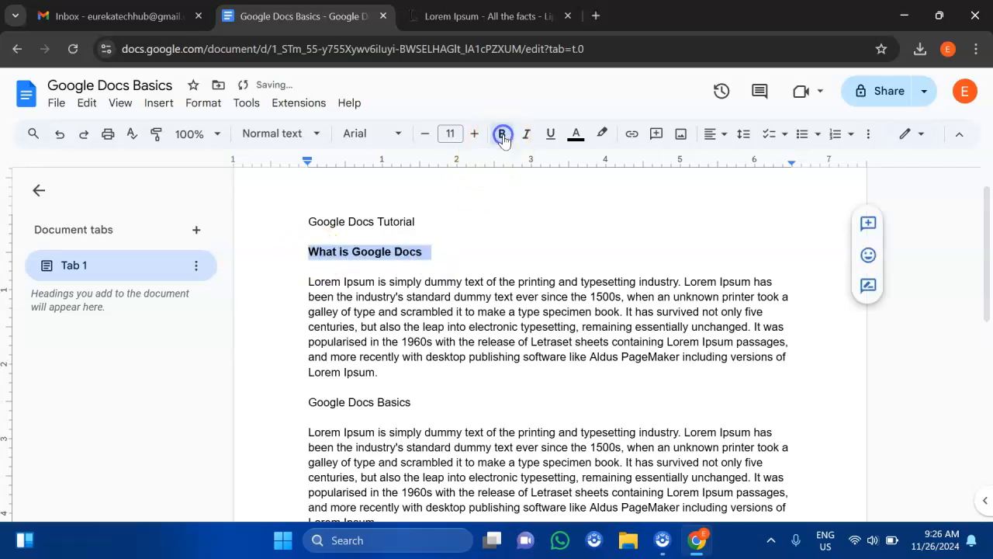
left_click(479, 257)
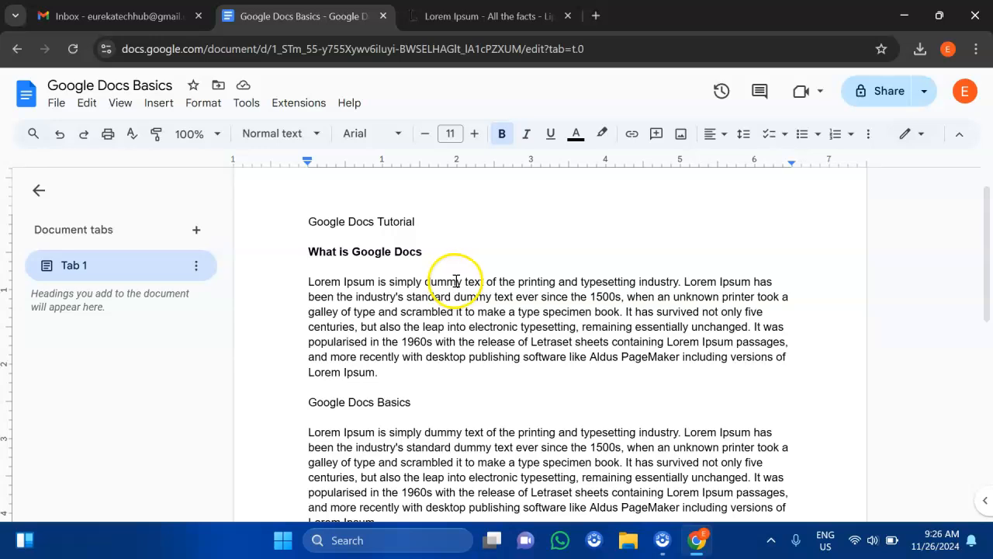
Italicize the word 'text' and underline 'printing' in the first paragraph
left_click_drag(465, 284, 486, 284)
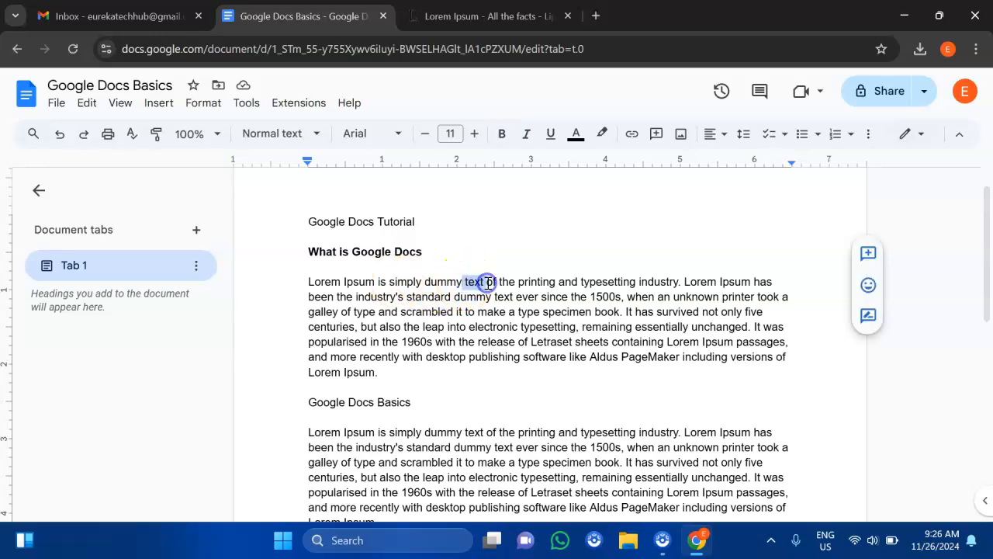
left_click(527, 133)
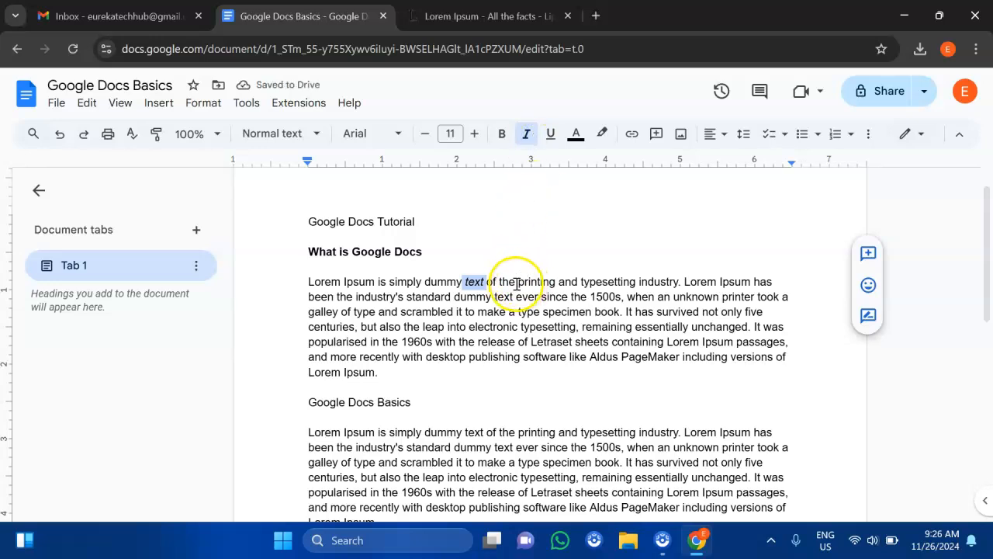
left_click_drag(516, 284, 559, 284)
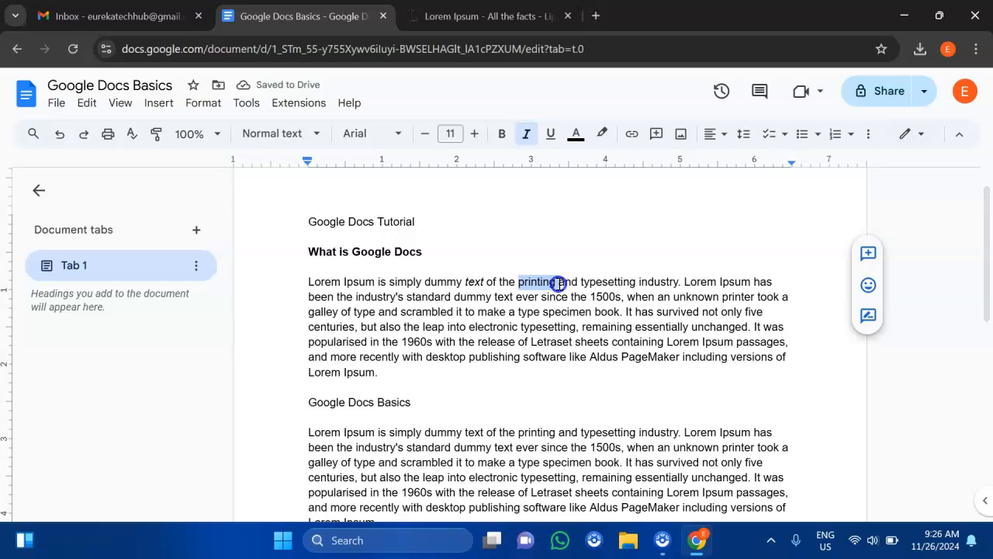
left_click(552, 133)
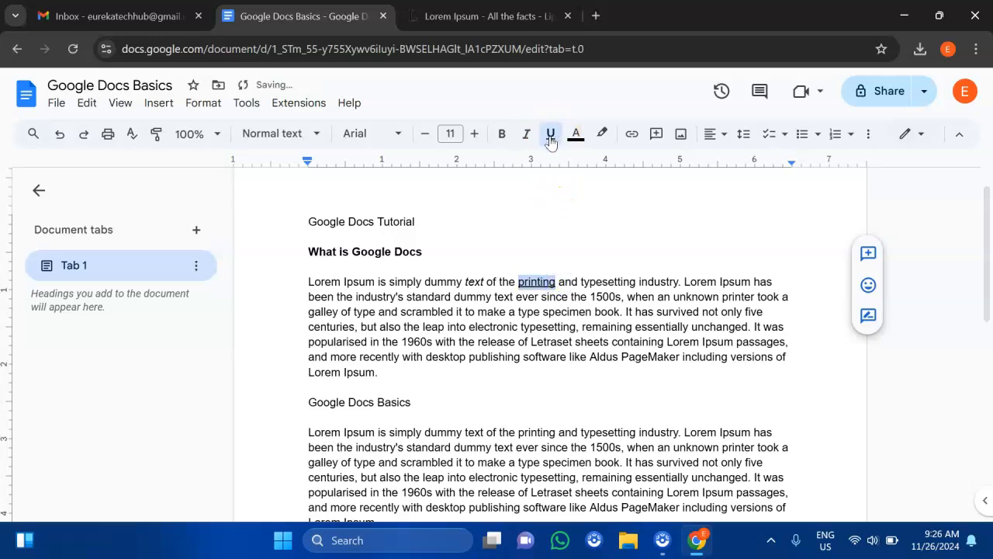
left_click(581, 272)
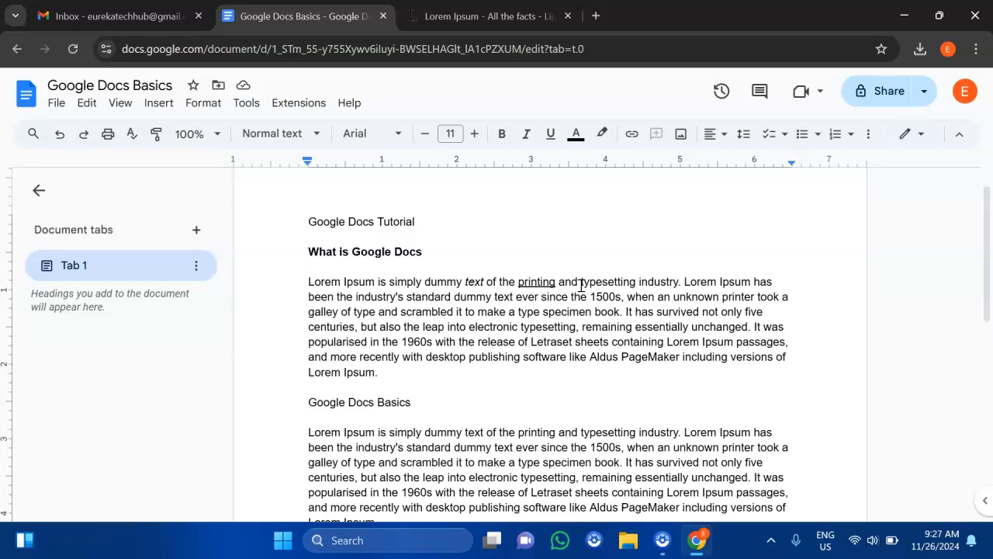
Apply the green highlight colour to 'typesetting industry' in the first paragraph
left_click_drag(580, 282, 679, 282)
left_click(602, 134)
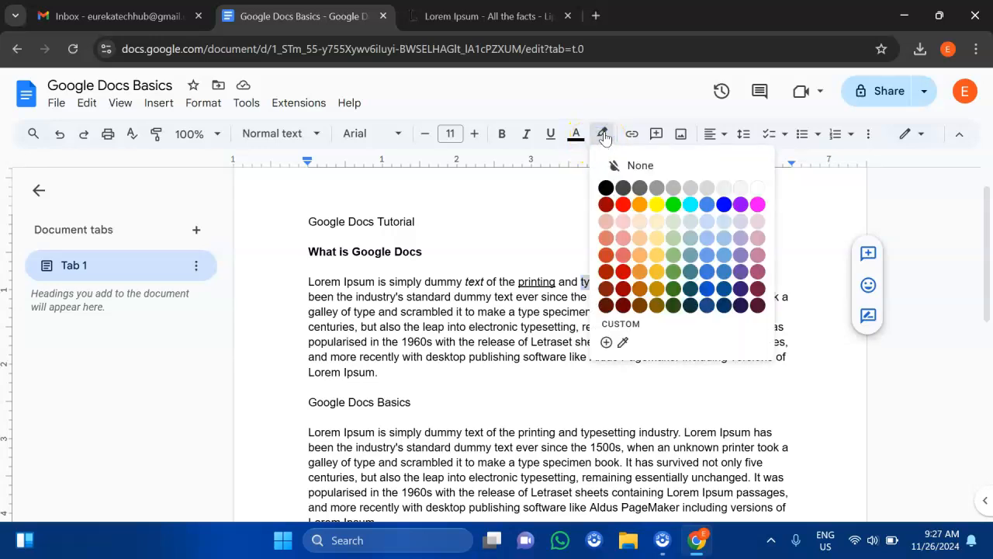
left_click(673, 204)
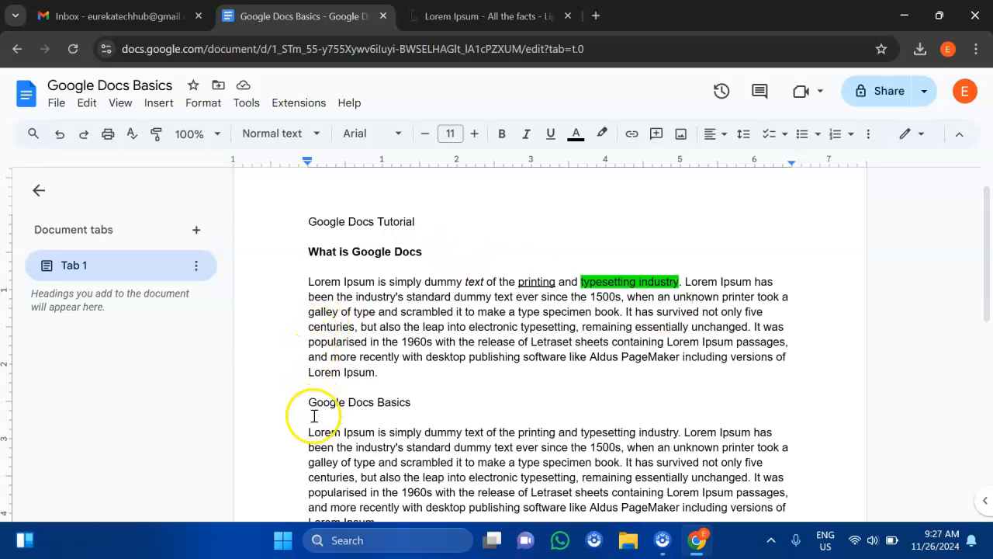
Change the 'Google Docs Basics' heading's font to Lexend
left_click_drag(303, 405, 429, 404)
left_click(429, 405)
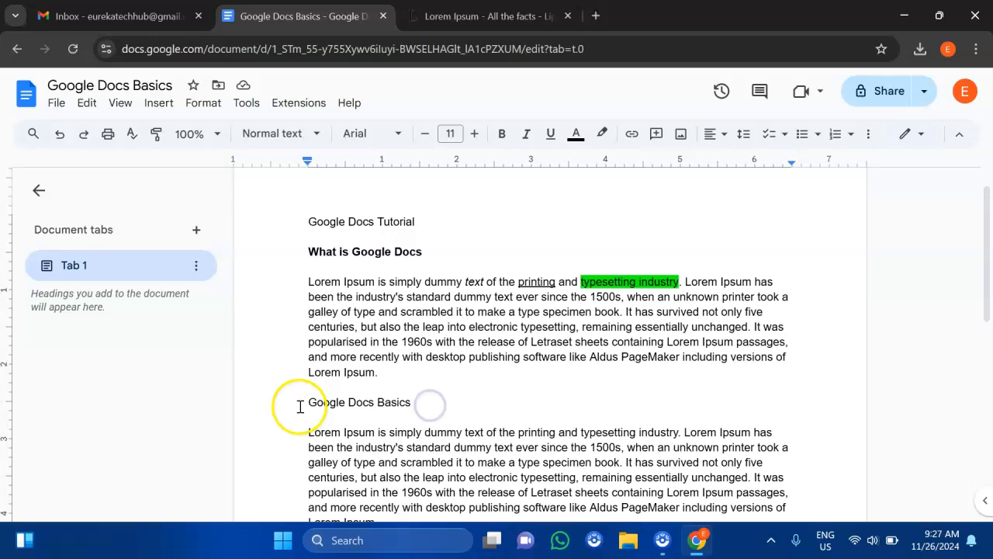
left_click_drag(302, 406, 416, 399)
left_click(380, 134)
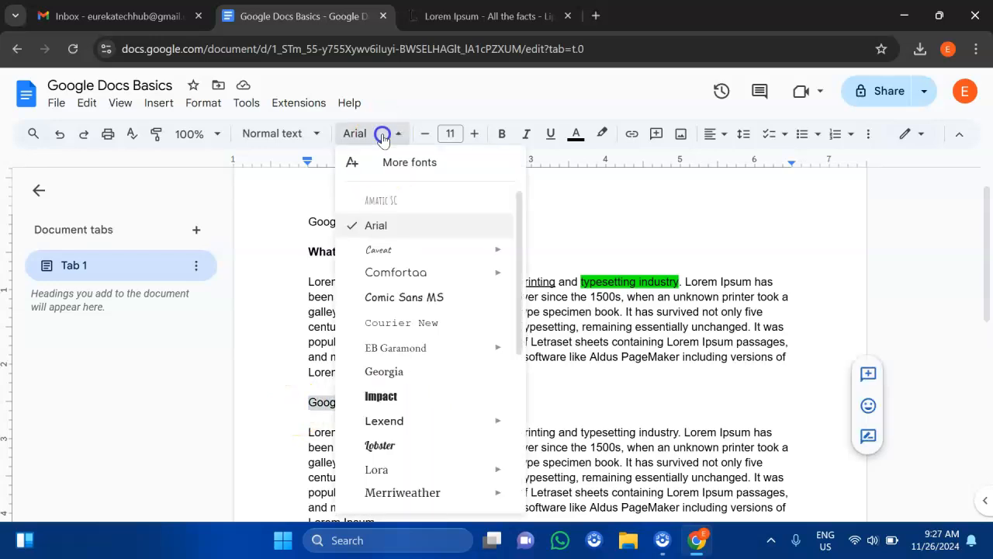
scroll(406, 348, "down", 2)
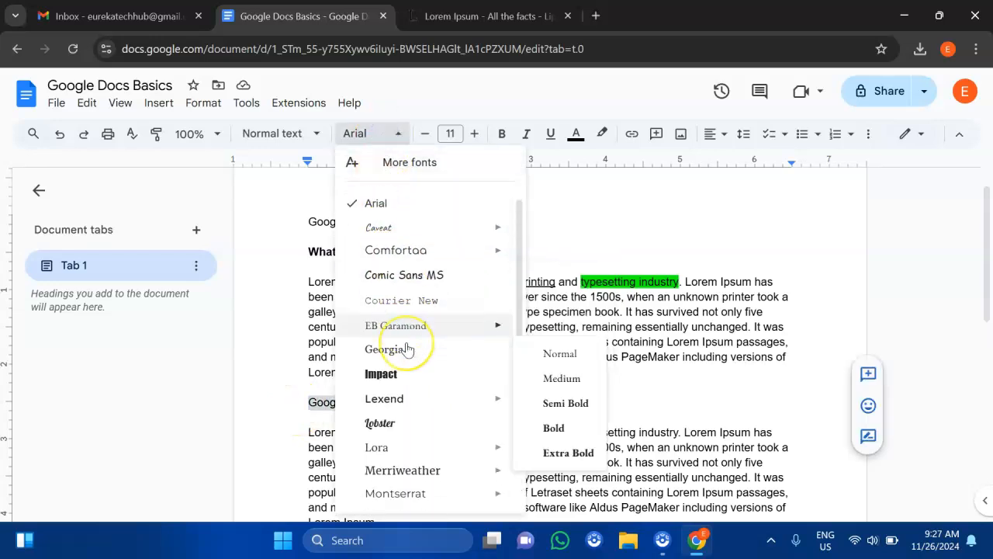
left_click(406, 346)
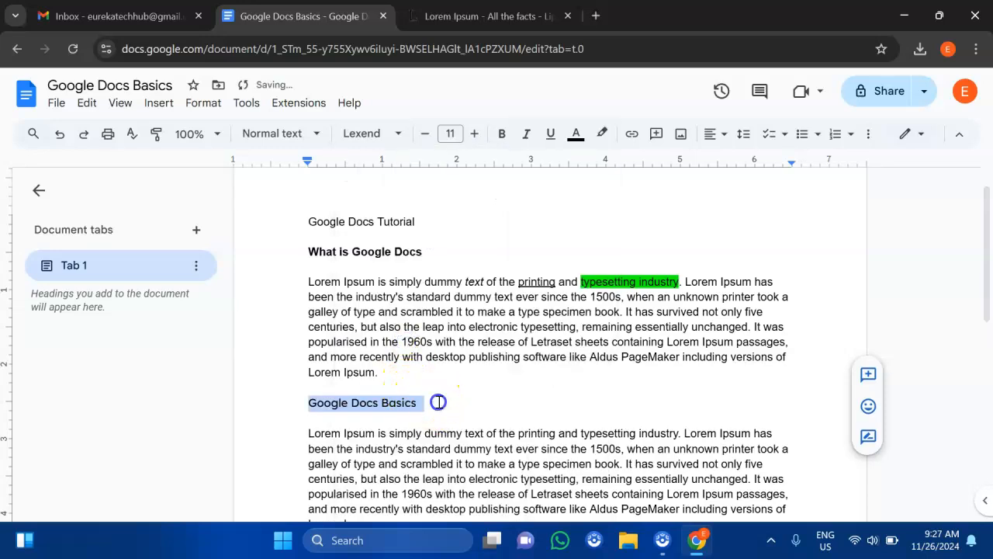
left_click(438, 402)
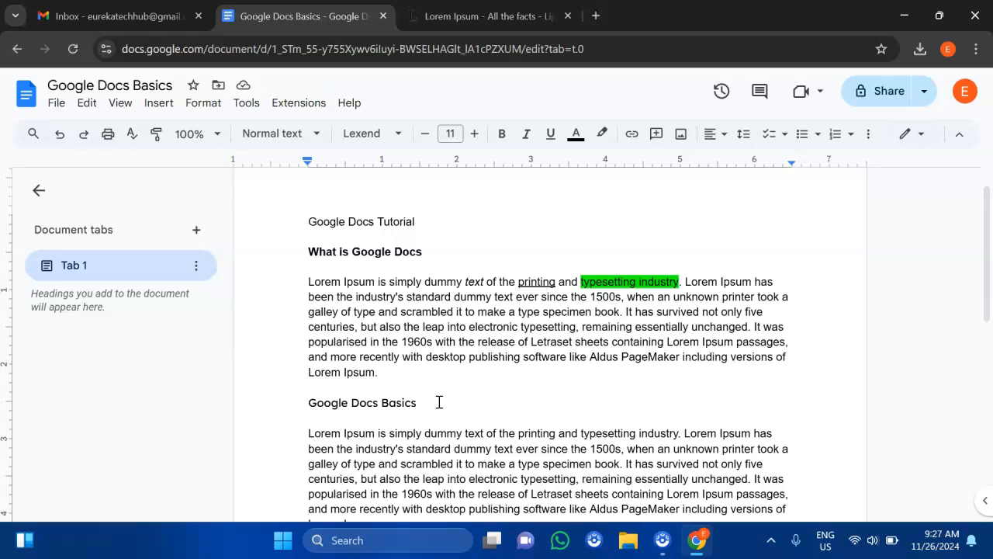
scroll(443, 413, "down", 1)
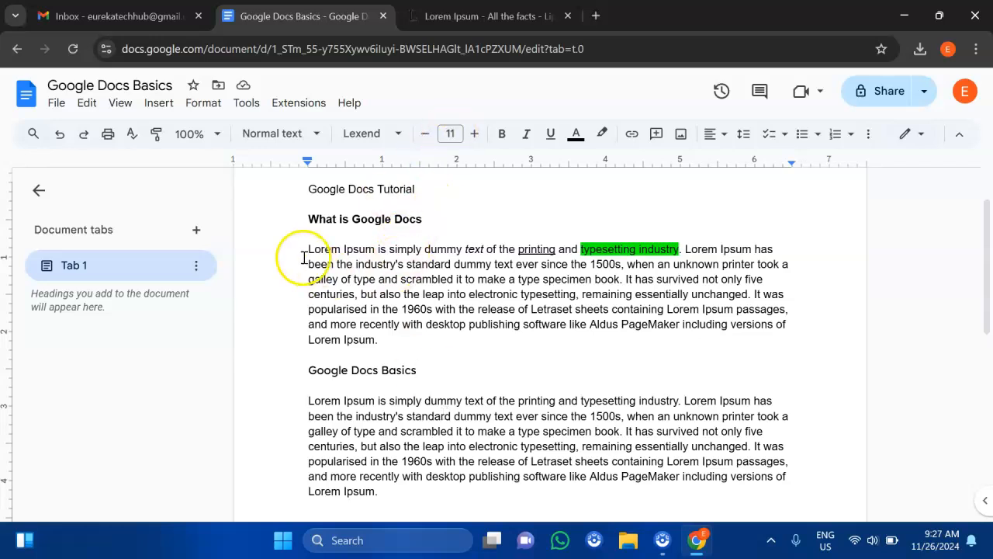
scroll(307, 366, "down", 1)
left_click_drag(309, 347, 389, 437)
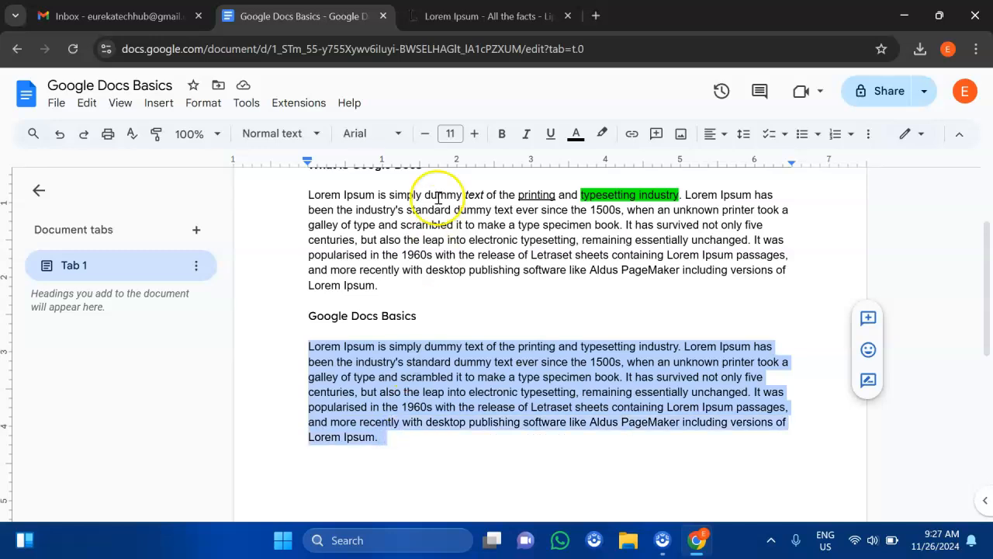
left_click(453, 135)
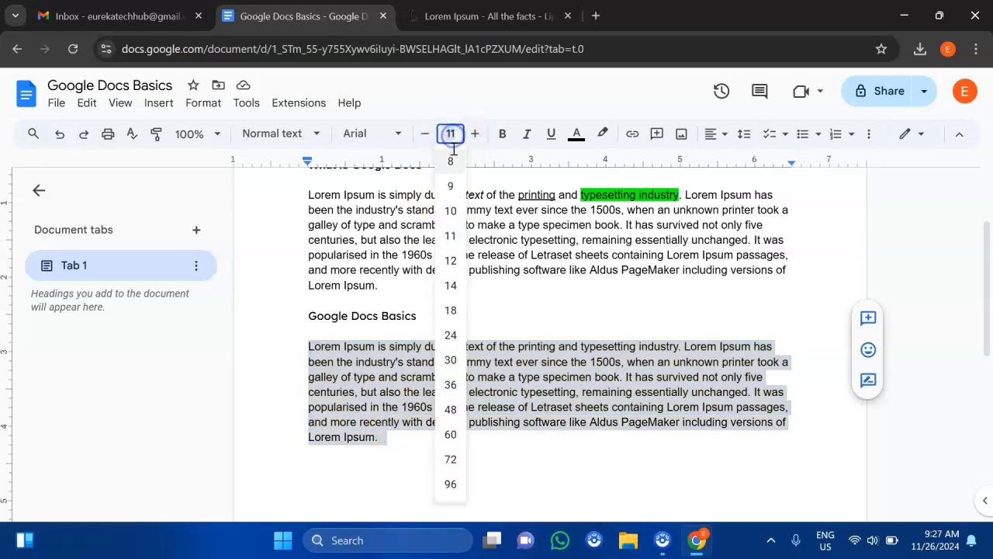
left_click(451, 260)
left_click(450, 133)
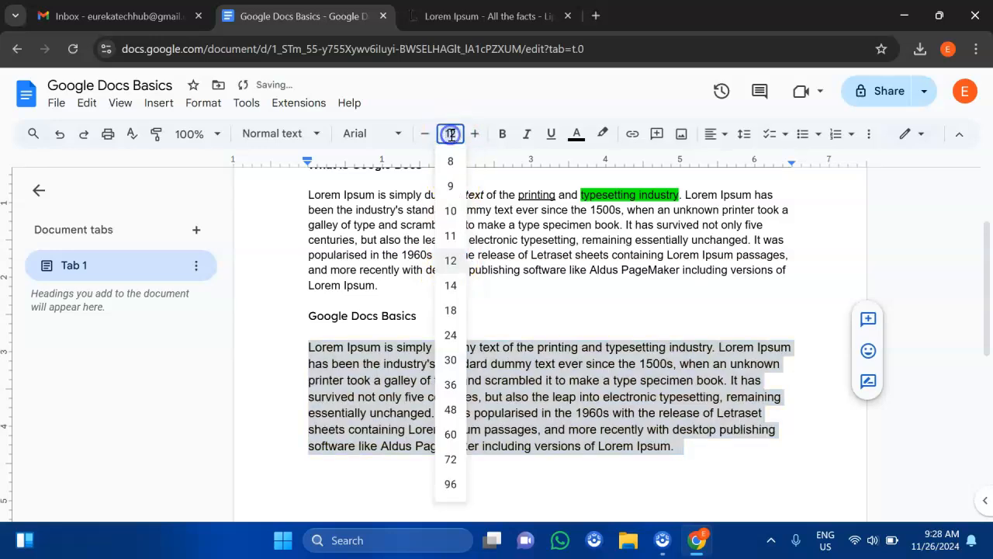
left_click(450, 317)
left_click(468, 339)
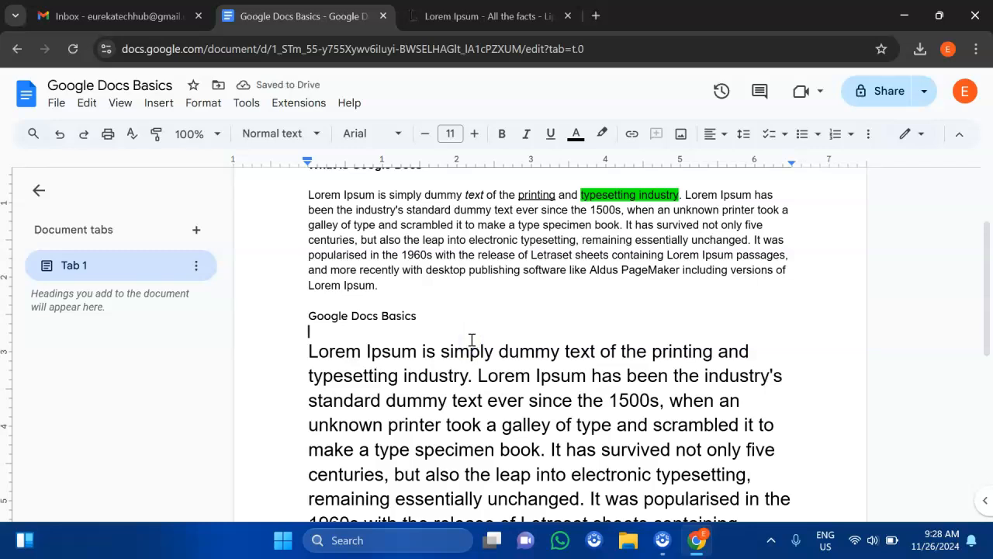
key("ctrl+z")
left_click(471, 340)
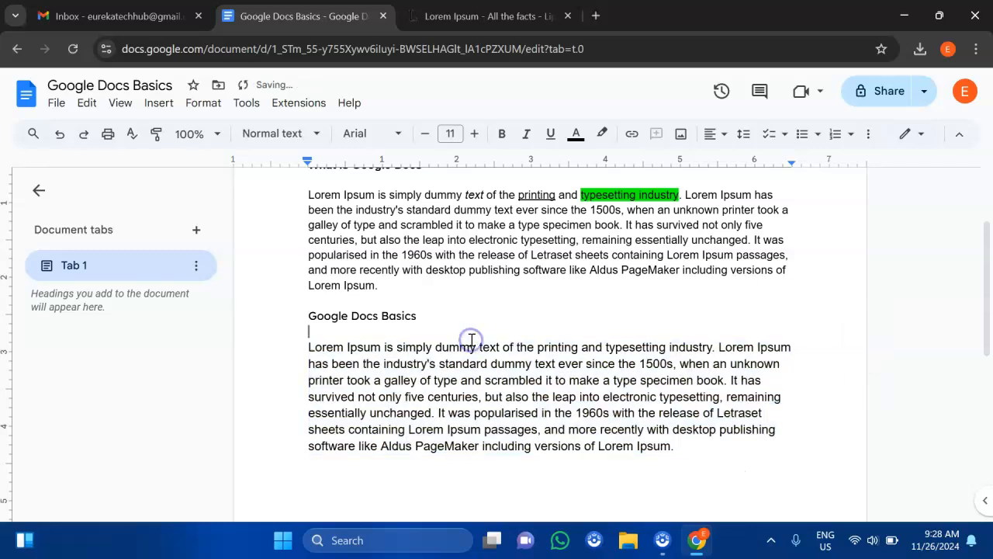
key("ctrl+z")
left_click(470, 337)
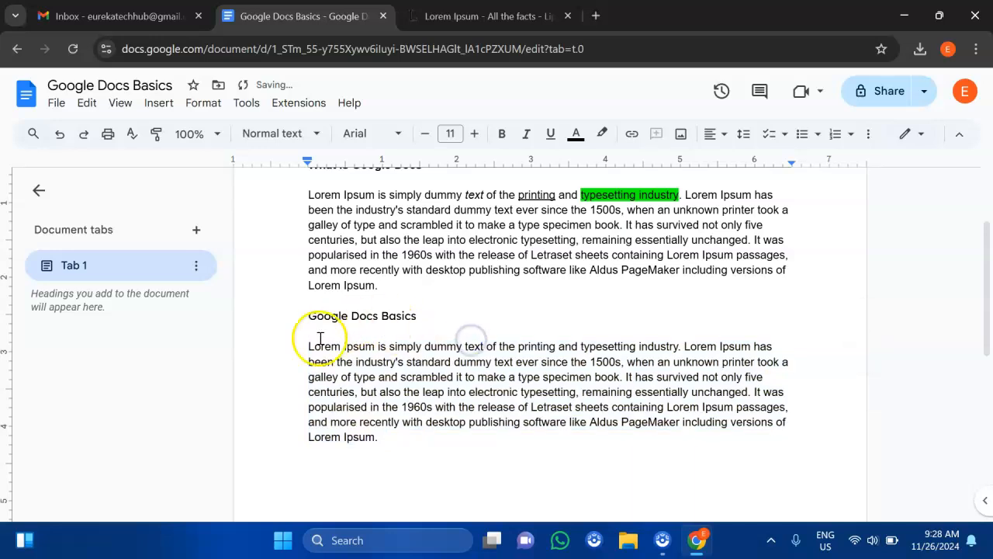
left_click_drag(309, 345, 410, 444)
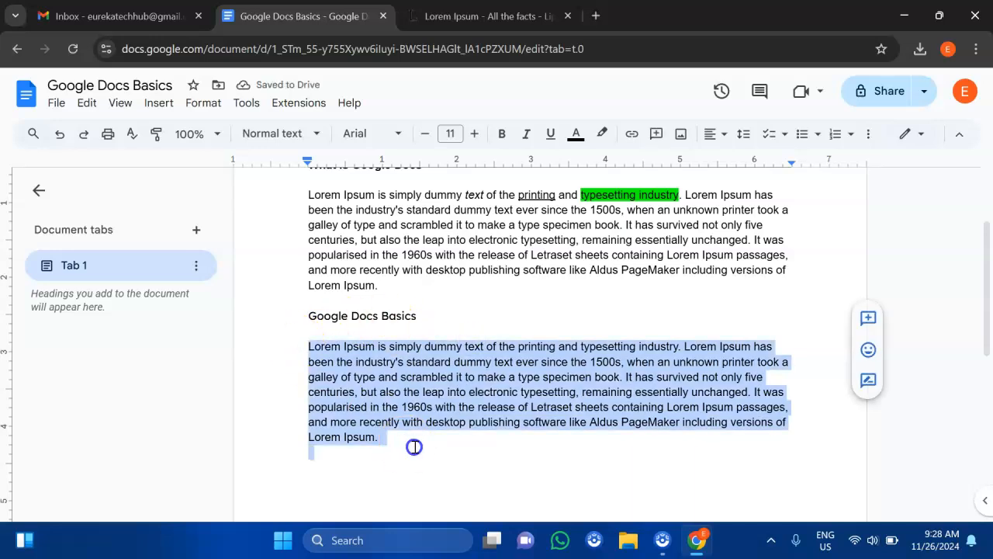
left_click(474, 134)
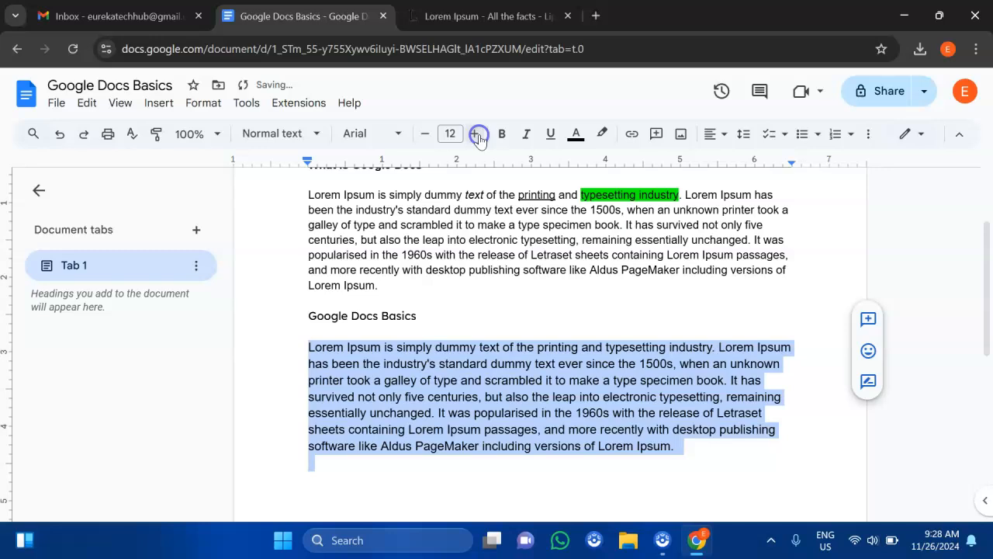
left_click(424, 133)
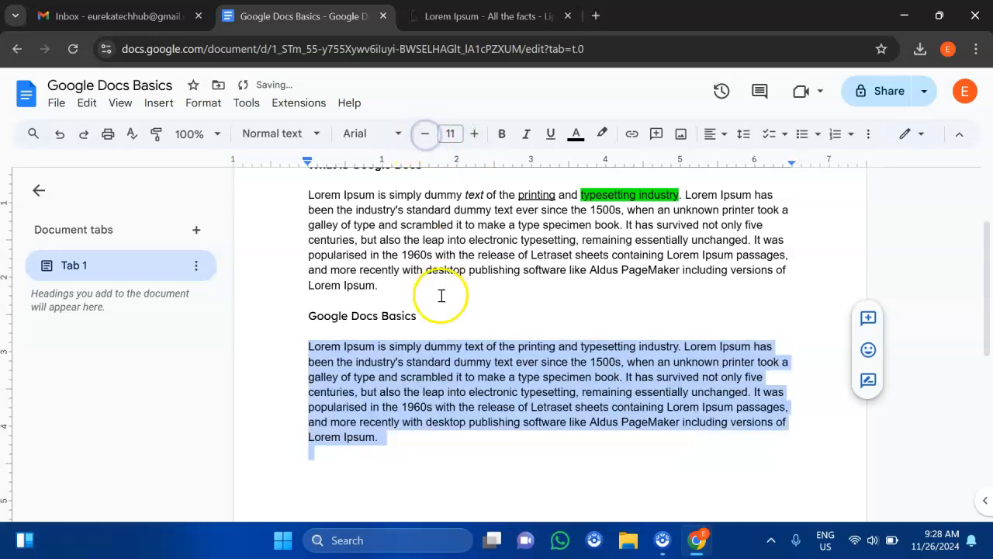
left_click(447, 352)
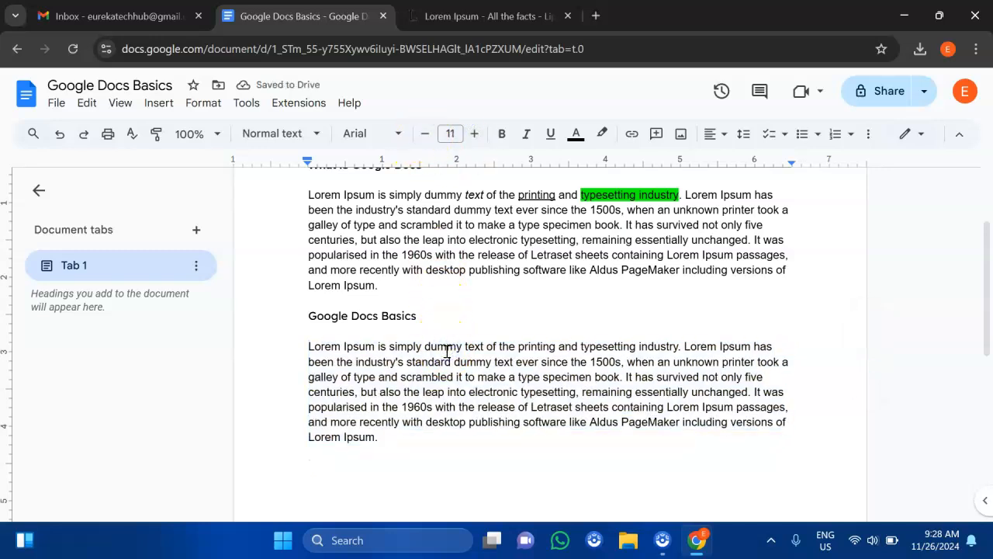
scroll(447, 353, "up", 3)
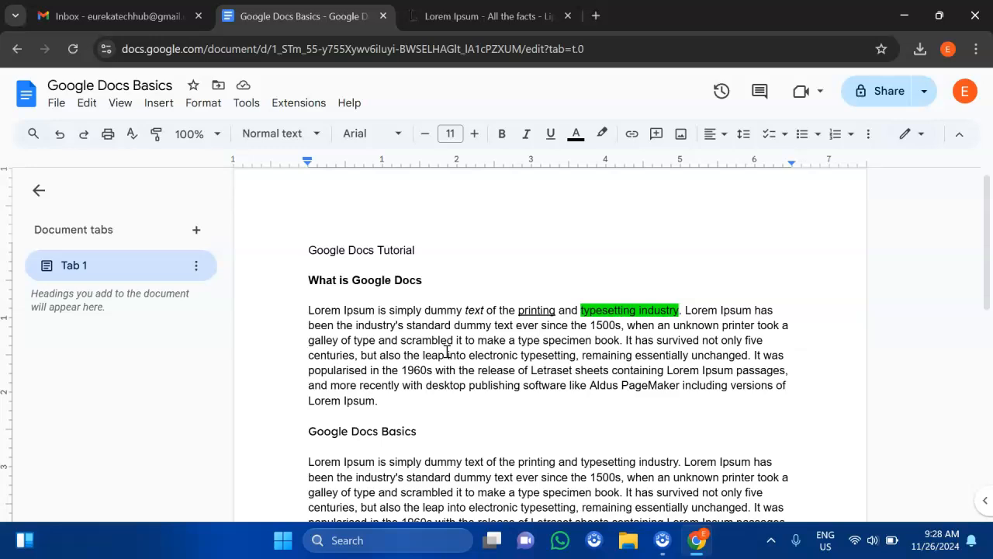
Add an empty line below the first paragraph
scroll(447, 353, "down", 3)
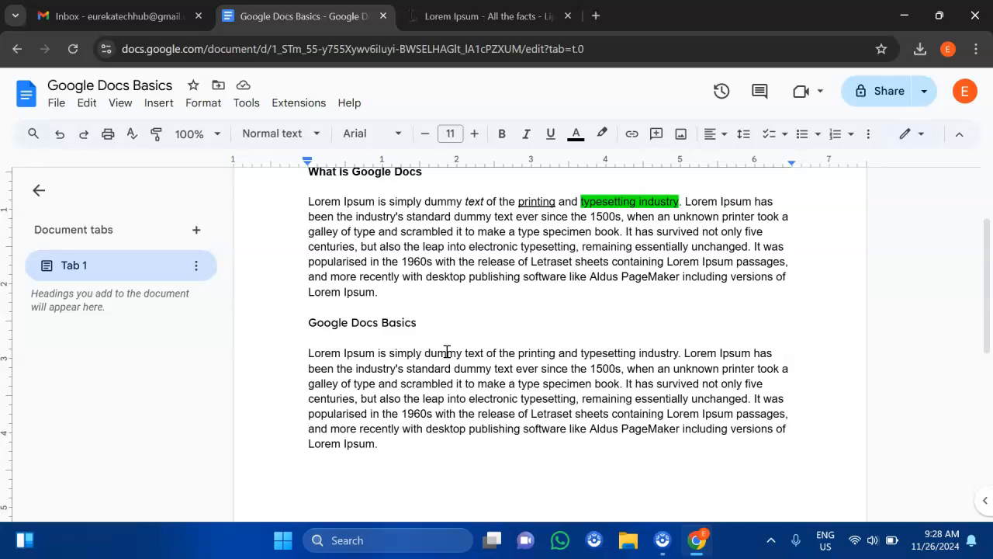
scroll(426, 388, "down", 2)
scroll(445, 332, "up", 2)
left_click(398, 288)
key("Return")
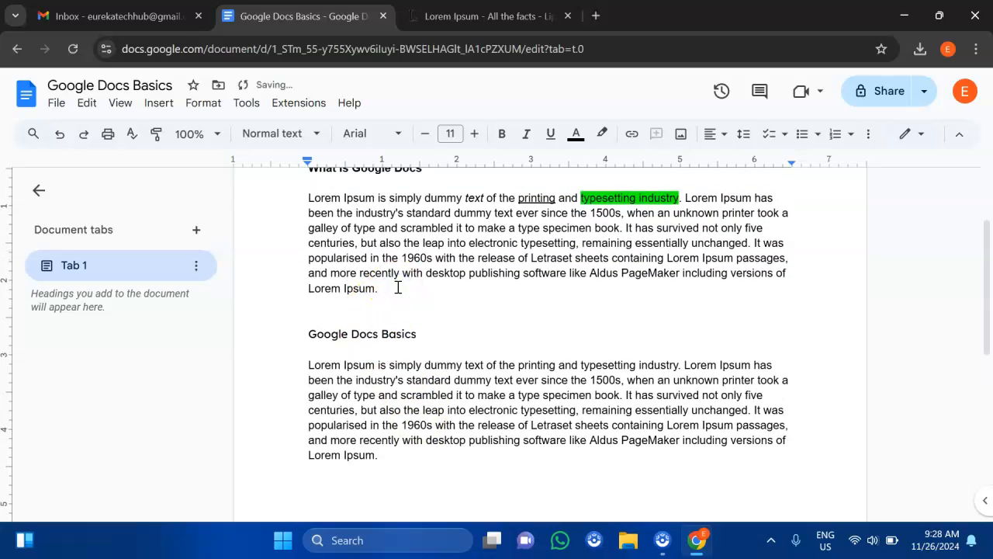
key("BackSpace")
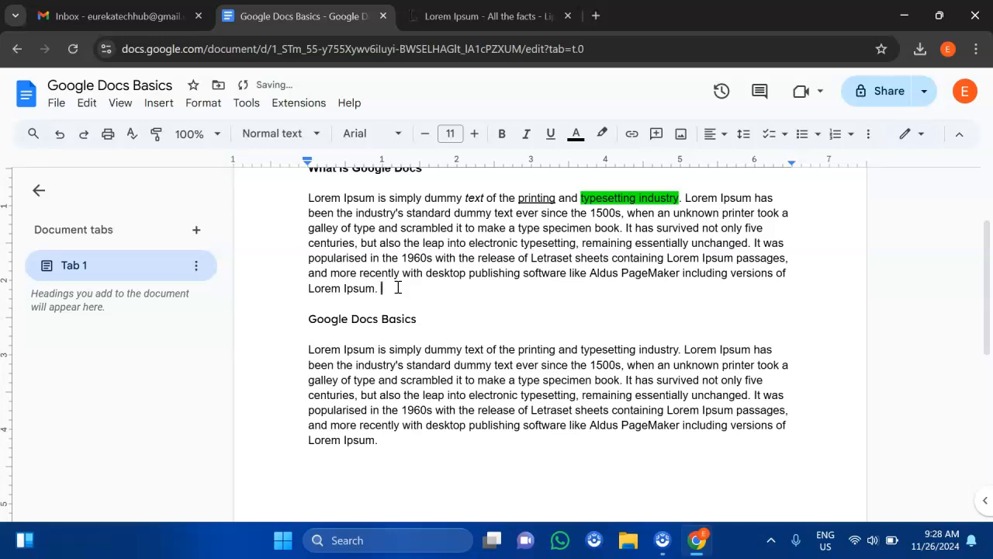
key("Return")
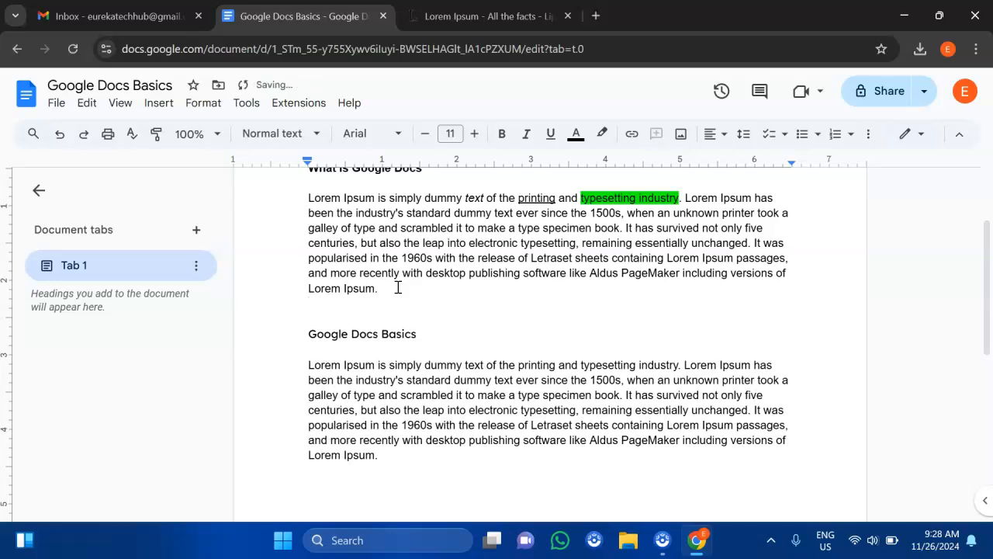
Bring up the Insert > Table size grid, pointing at 3 x 4
left_click(149, 104)
mouse_move(178, 153)
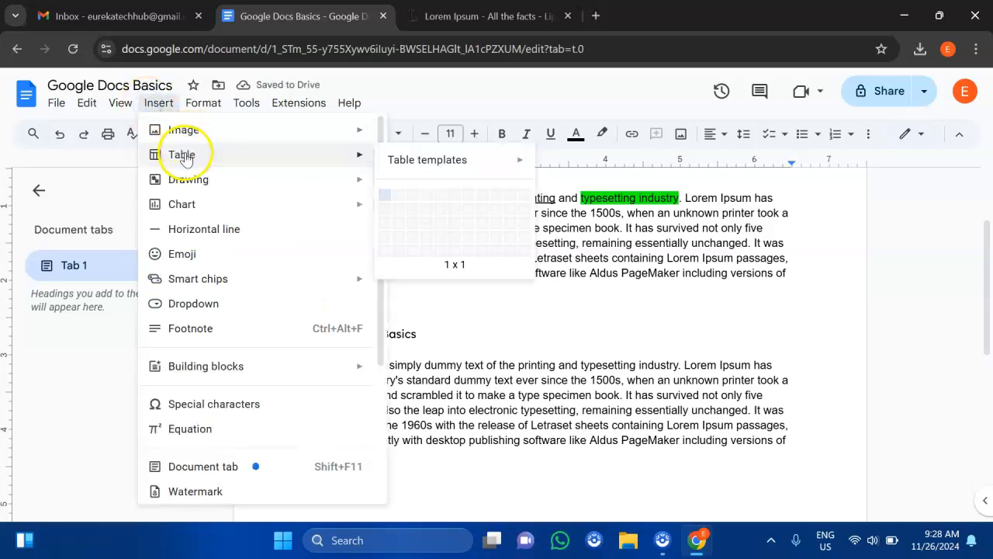
mouse_move(386, 159)
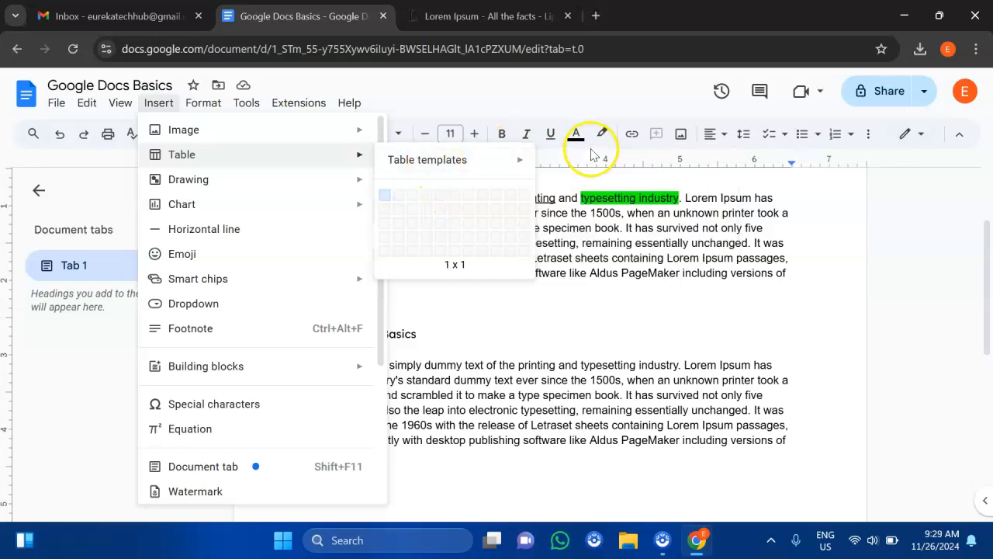
mouse_move(516, 163)
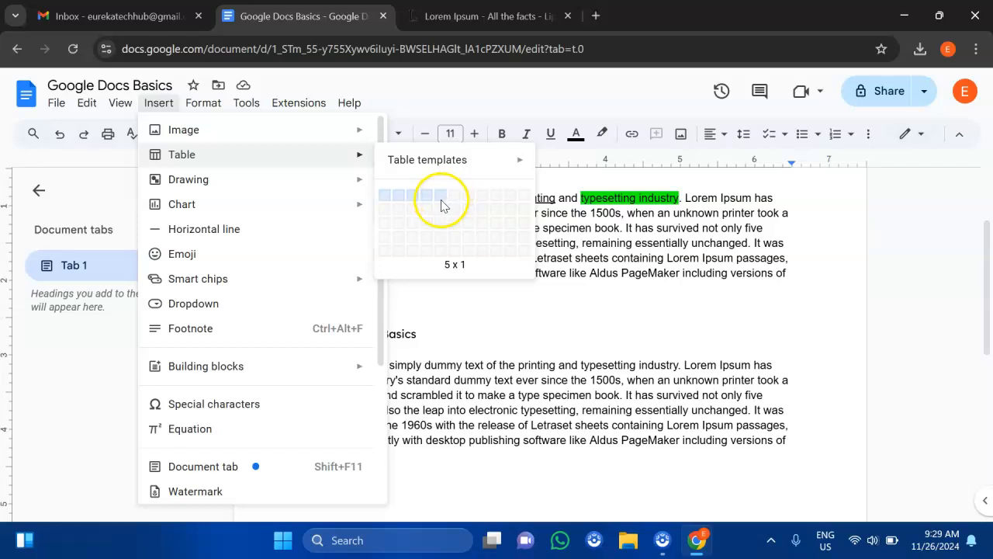
Insert a 3 x 4 table with headers Column 1, Column 2 and Column 3
left_click(414, 241)
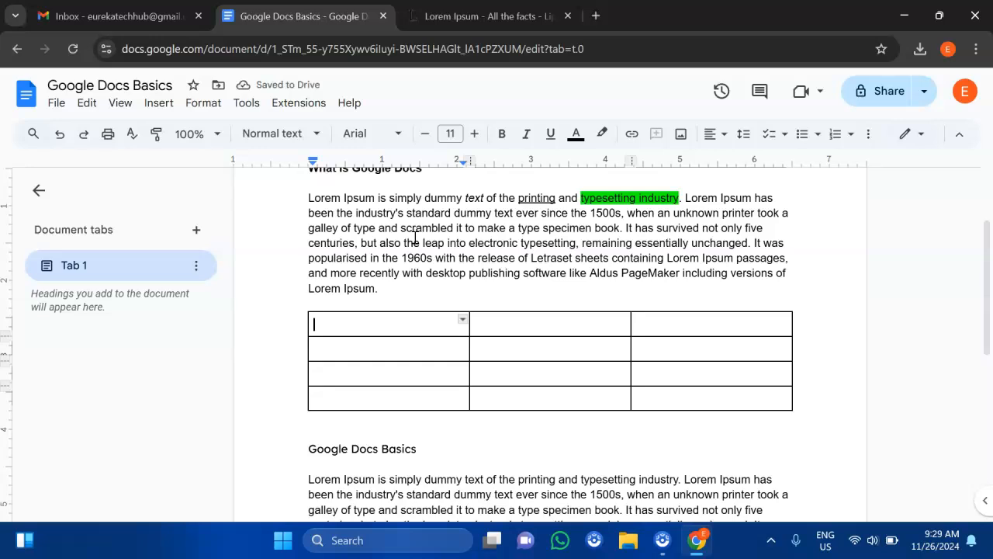
type("C")
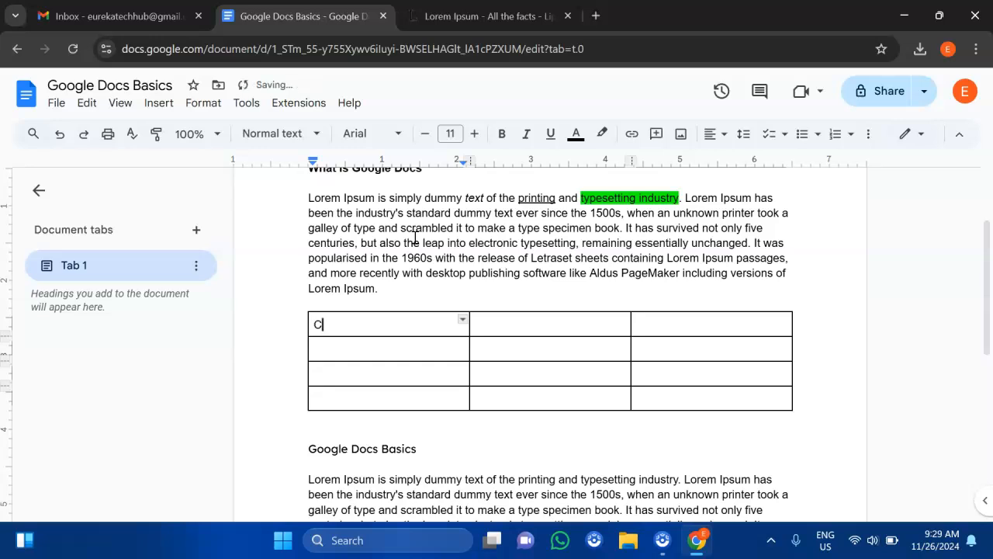
type("olum 1")
key("Tab")
type("Column ")
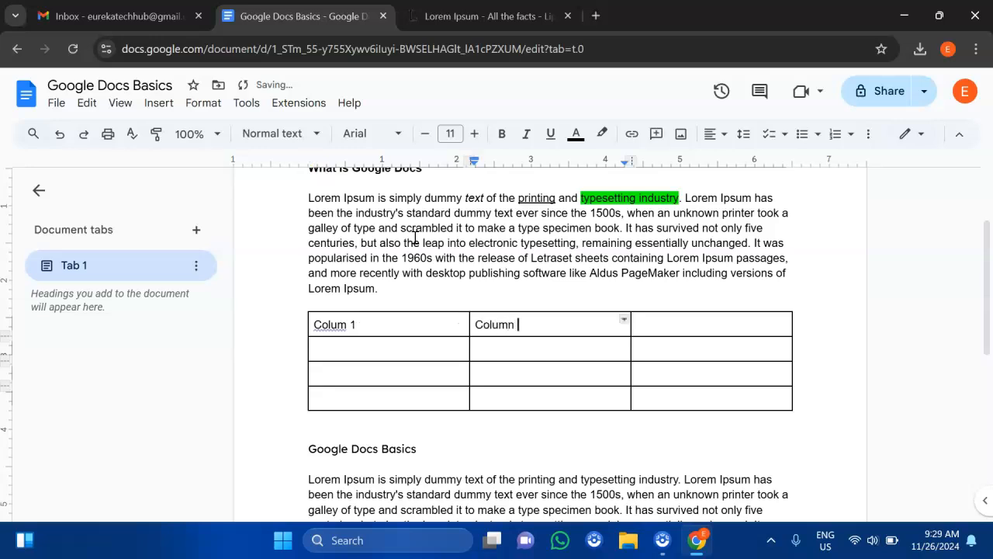
type("2")
key("Tab")
type("Column ")
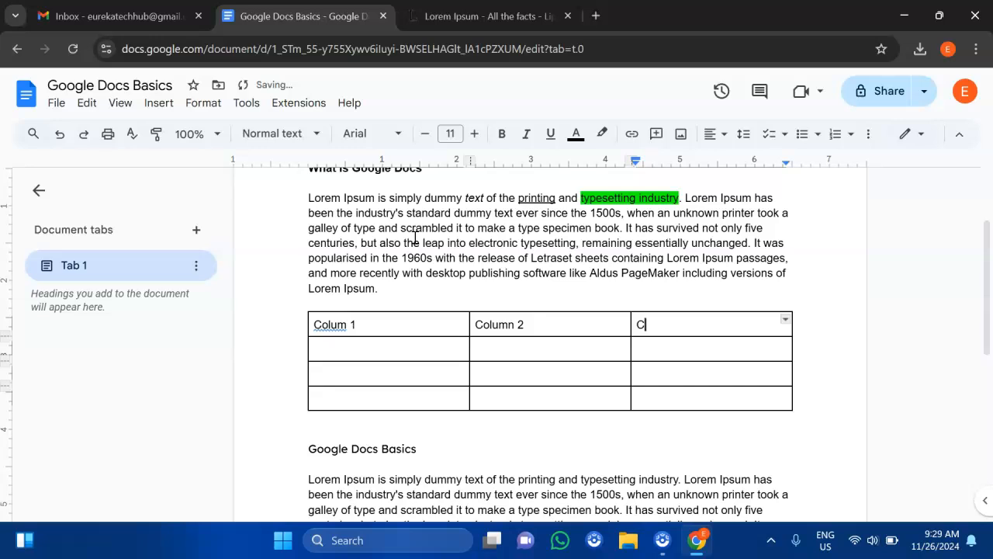
type("3")
left_click(339, 324)
type("n")
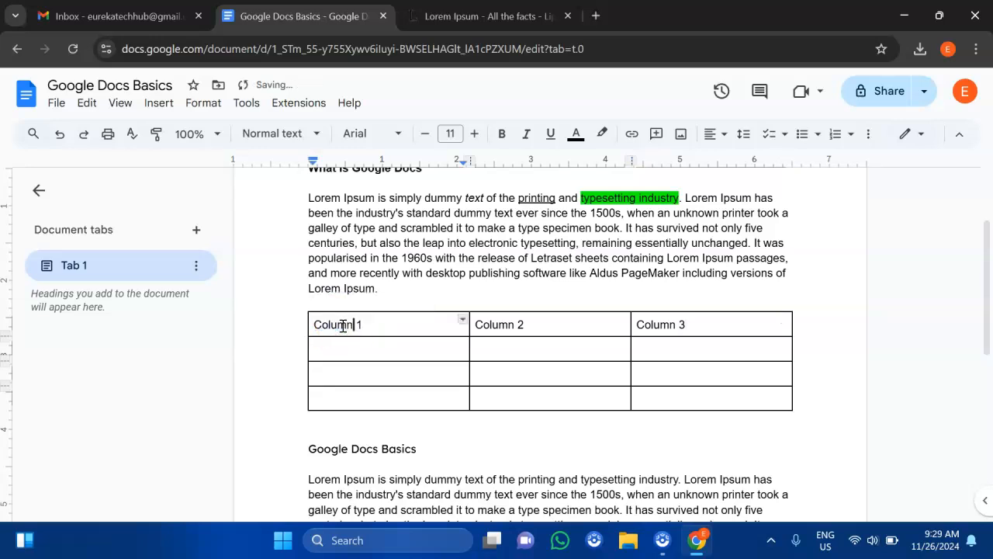
Fill the Column 1 cells with Item 1, Item 2 and Item 3
left_click(578, 354)
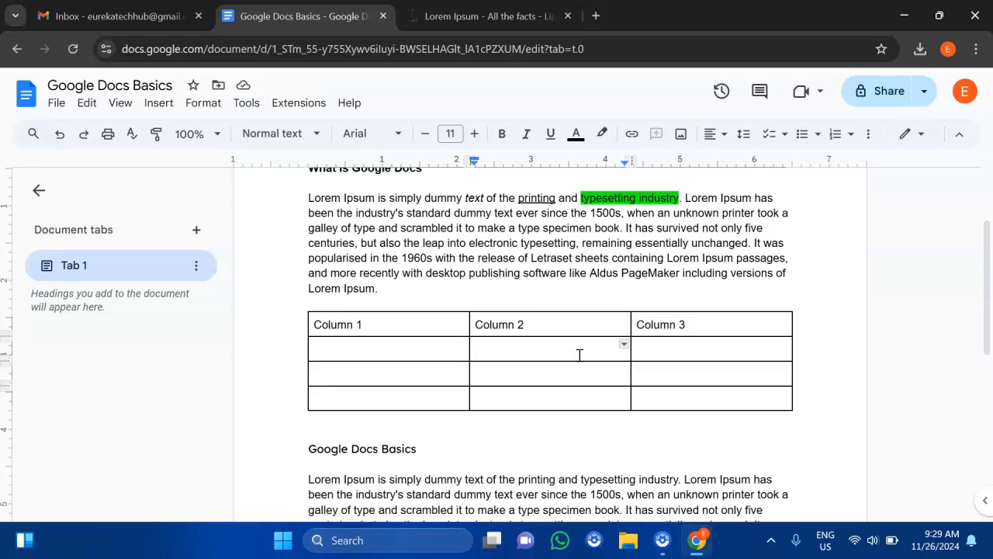
left_click(399, 350)
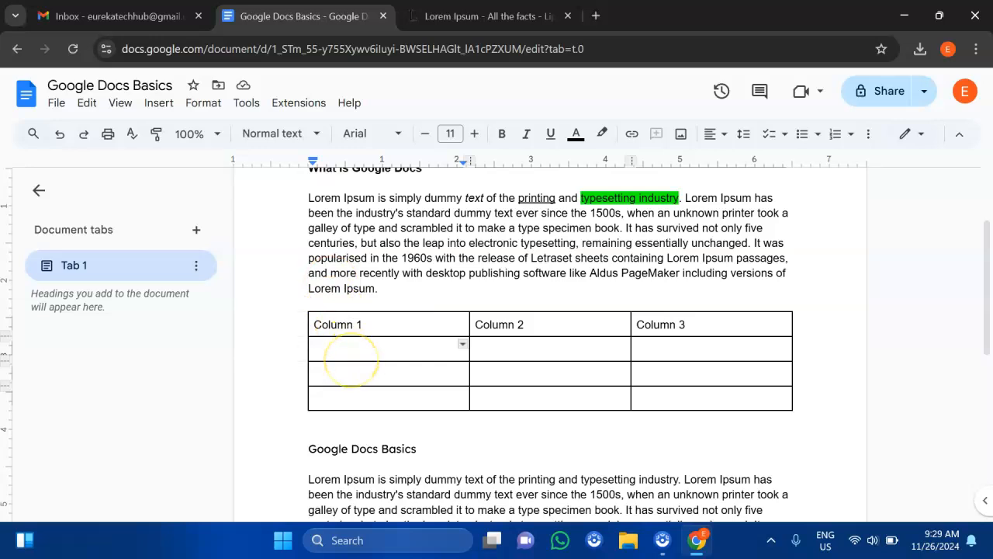
type("Item 1")
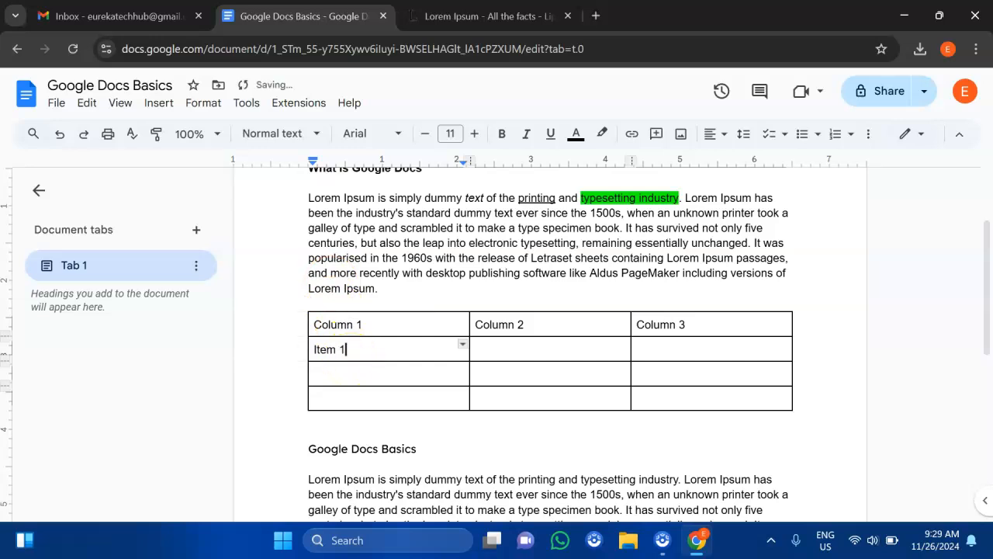
left_click(321, 371)
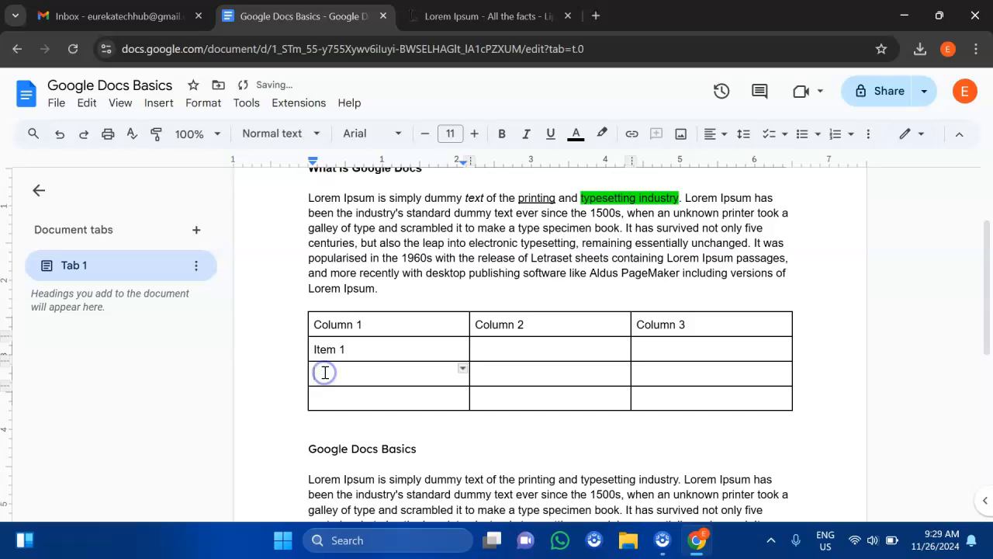
type("Item 2")
key("Down")
type("Item 3")
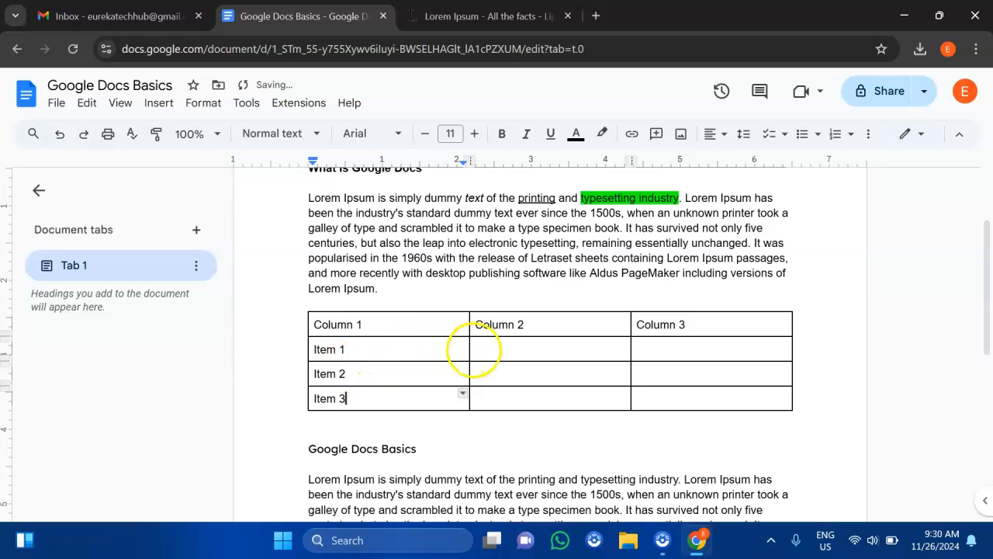
Fill the Column 2 and Column 3 cells with Item 4 through Item 9
left_click(485, 349)
type("Item 4")
key("Down")
type("Item")
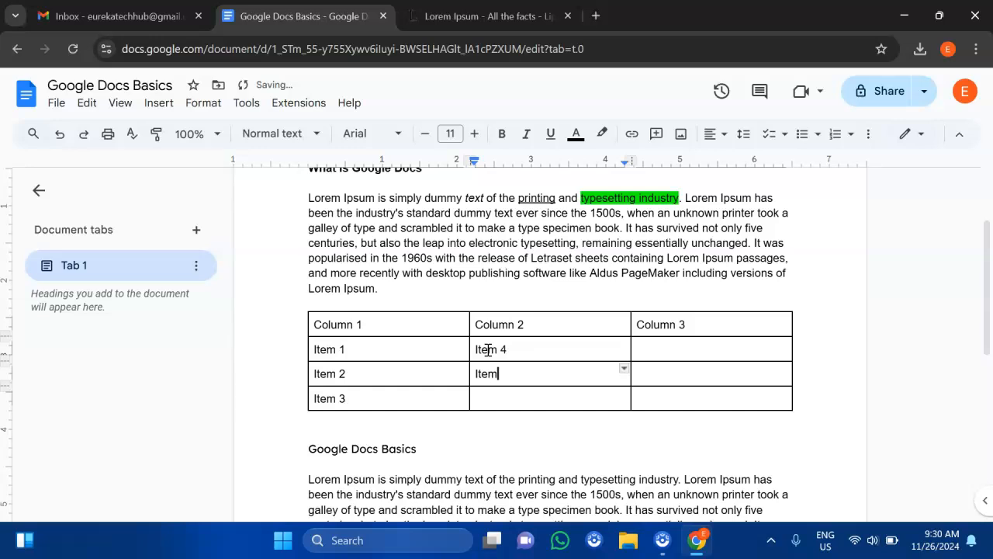
key("Down")
type("Item 6")
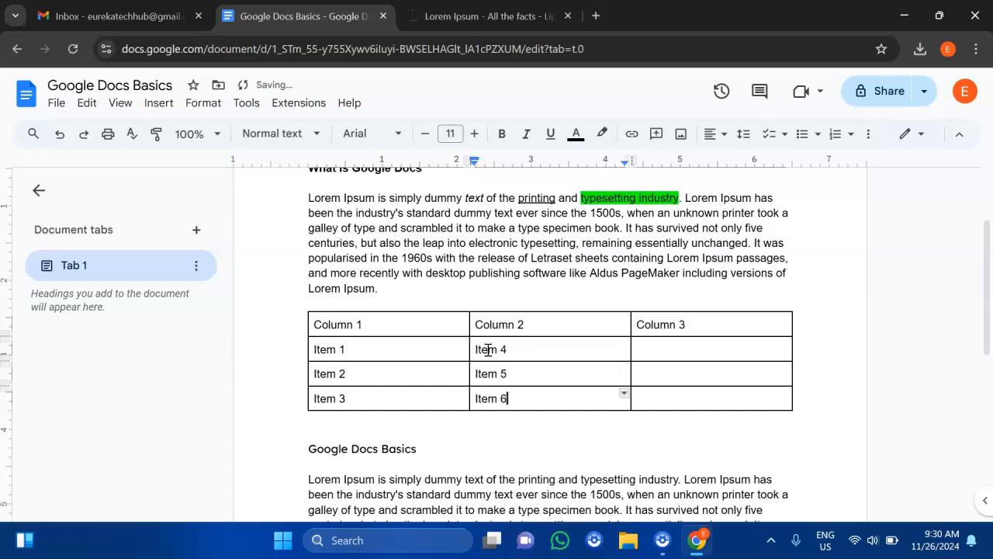
left_click(657, 349)
type("Item 7")
key("Down")
type("Item 8")
key("Down")
type("Item 9")
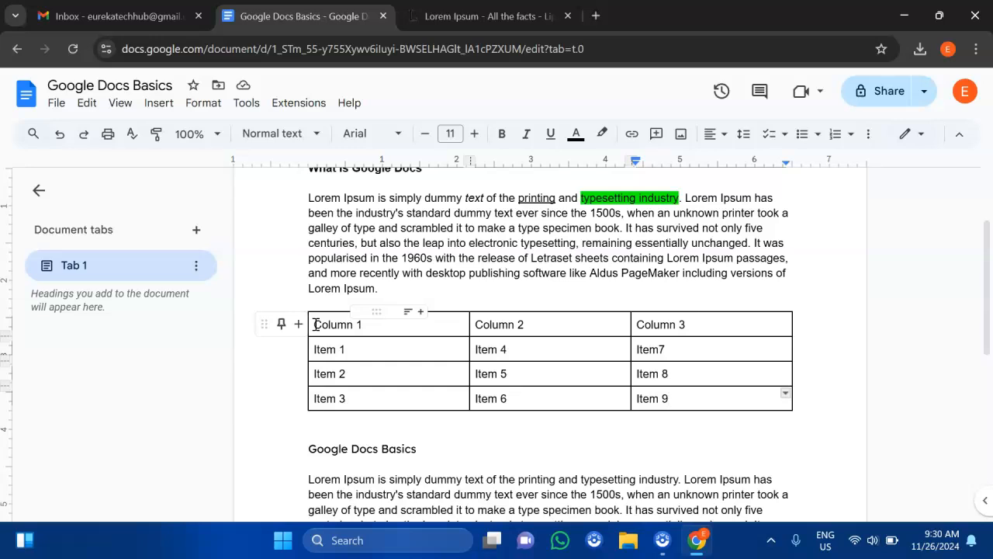
Make the table's Column 1–3 header row bold
left_click_drag(314, 325, 710, 321)
left_click(503, 133)
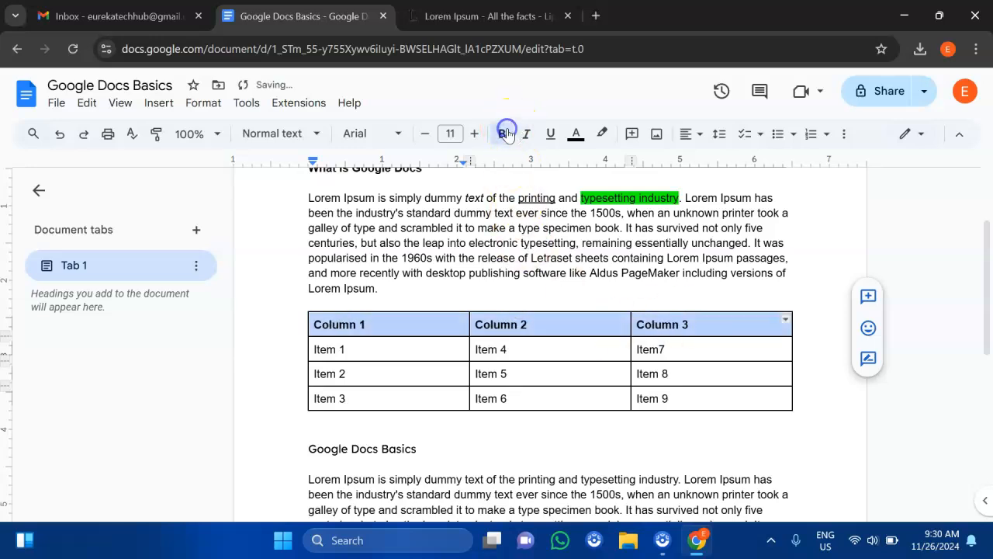
left_click(408, 352)
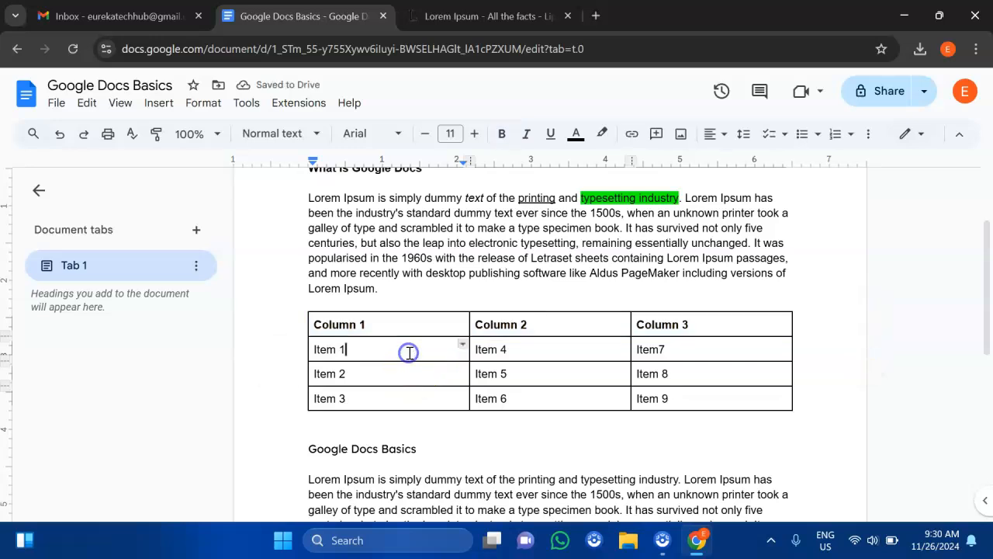
Make the Item 1 entry bold
left_click(310, 349)
left_click(342, 348)
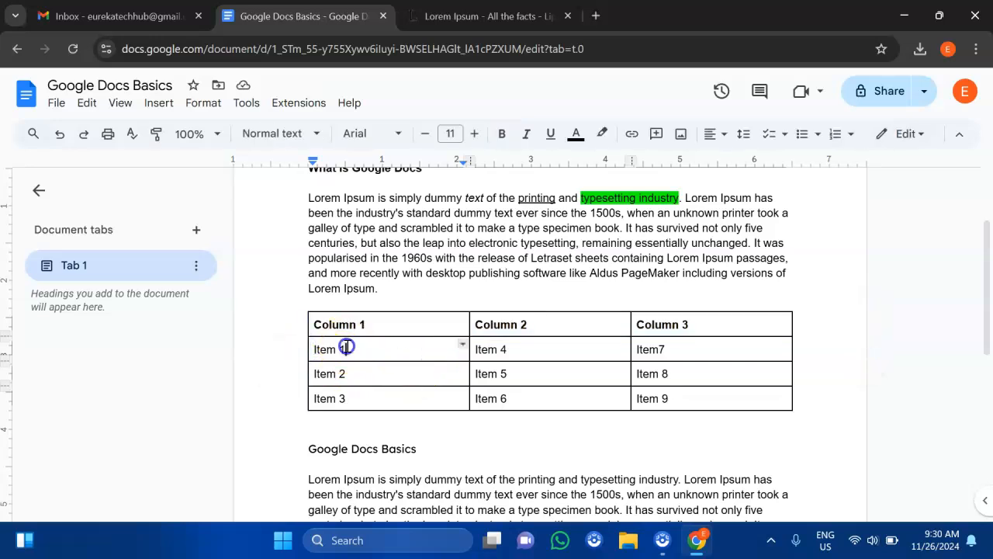
left_click_drag(315, 324, 684, 323)
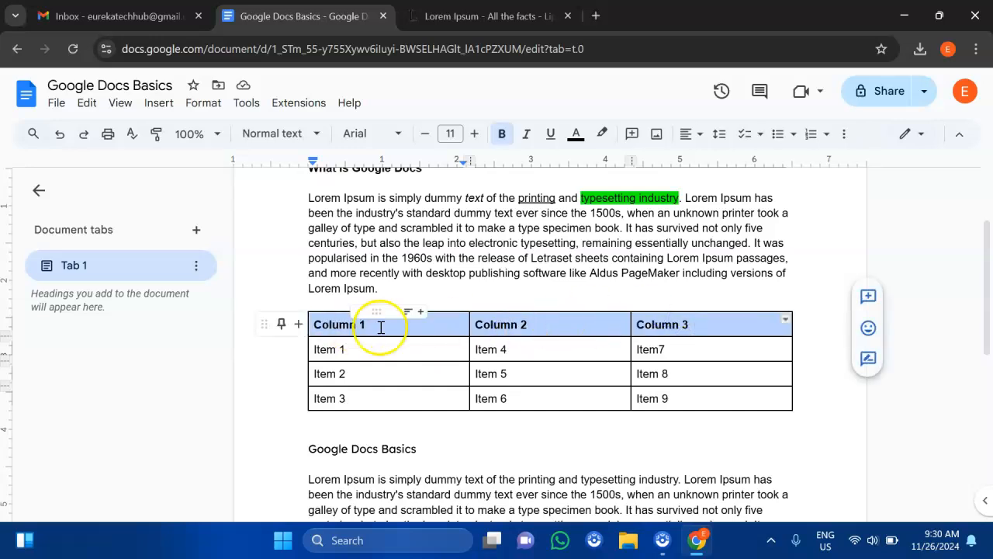
left_click(315, 324)
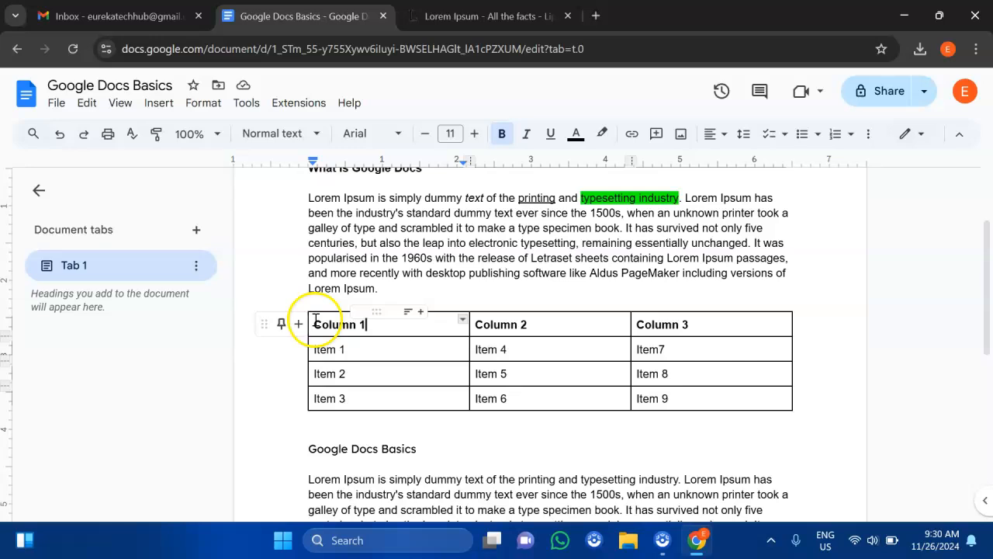
left_click(386, 399, "shift")
left_click(386, 399)
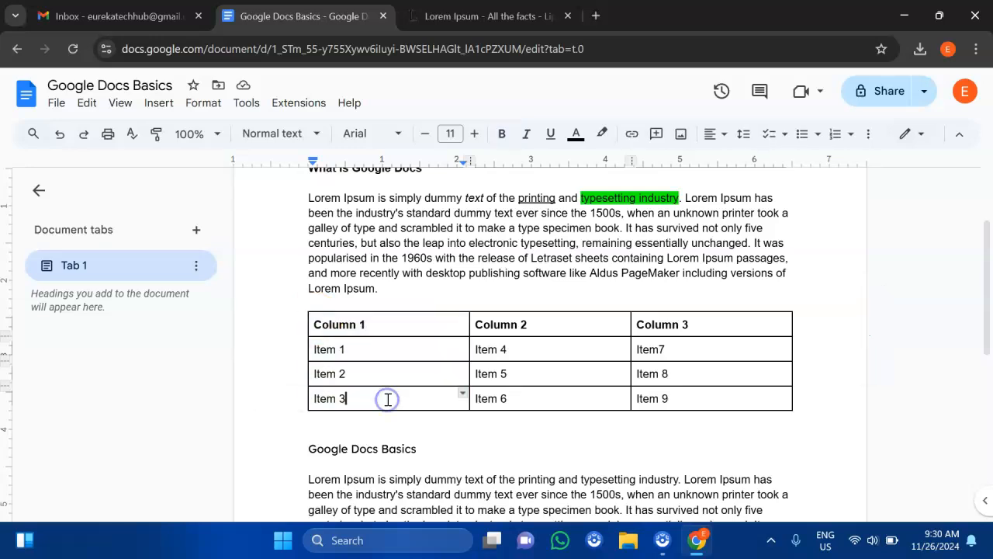
left_click(309, 349)
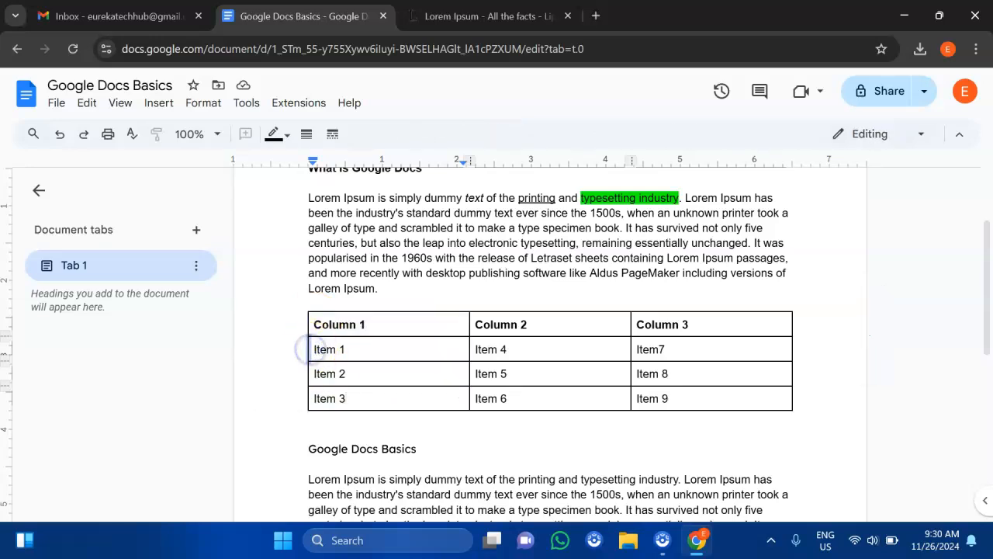
left_click_drag(311, 349, 387, 353)
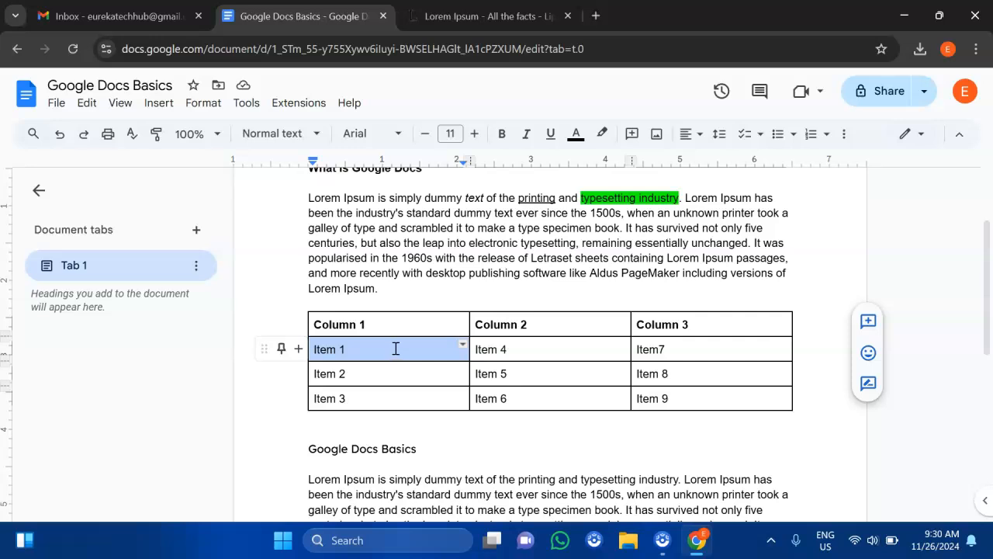
left_click(505, 137)
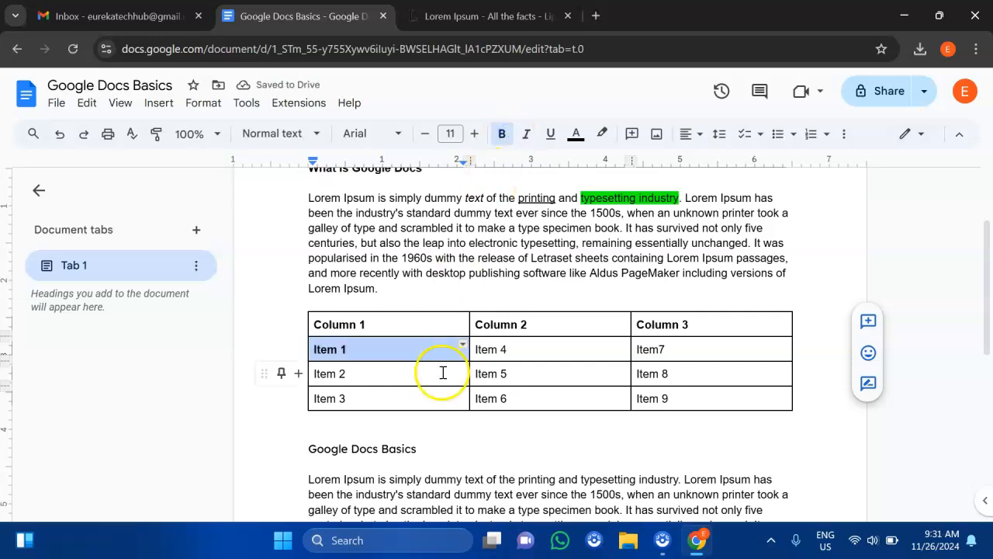
left_click(418, 354)
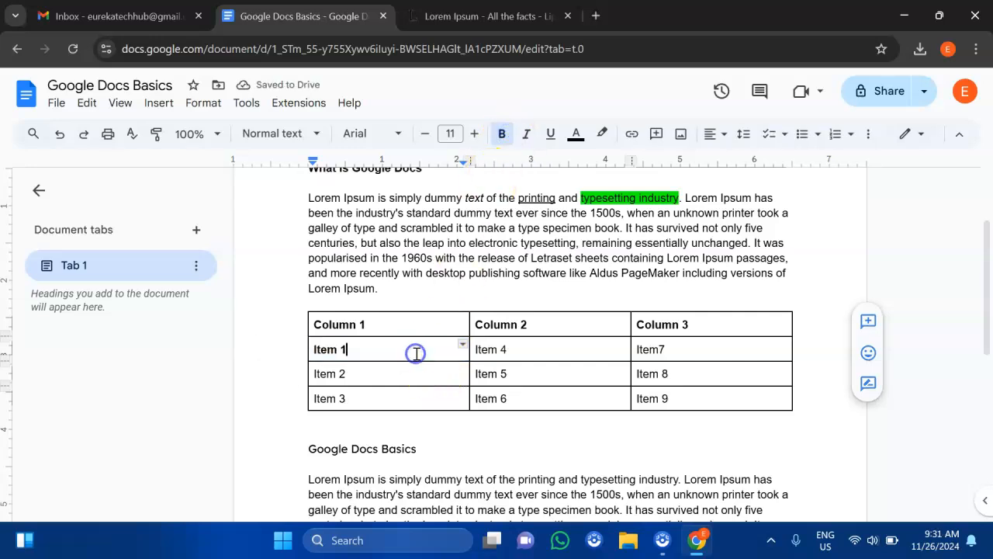
Change the Item 1 text colour to blue instead of the first-picked red
triple_click(336, 349)
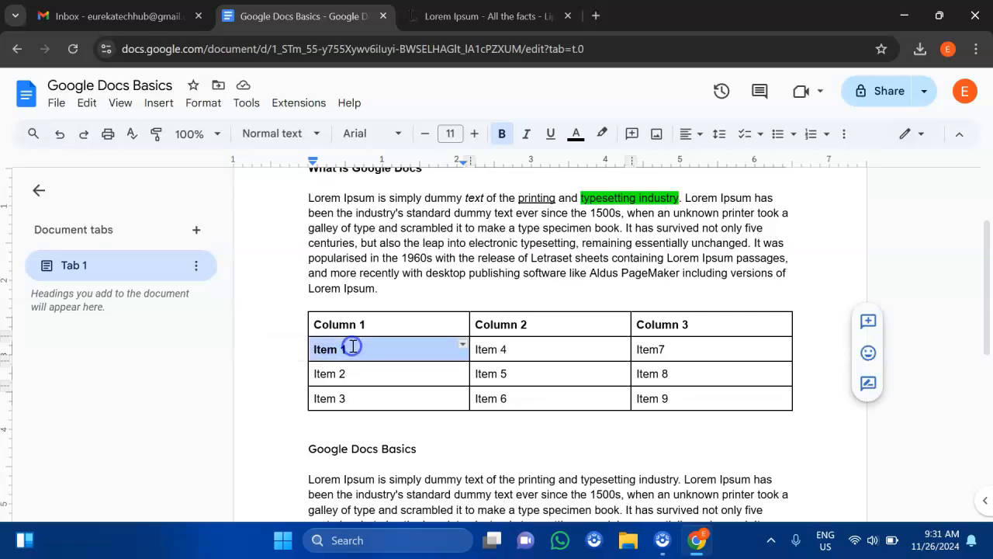
left_click(581, 144)
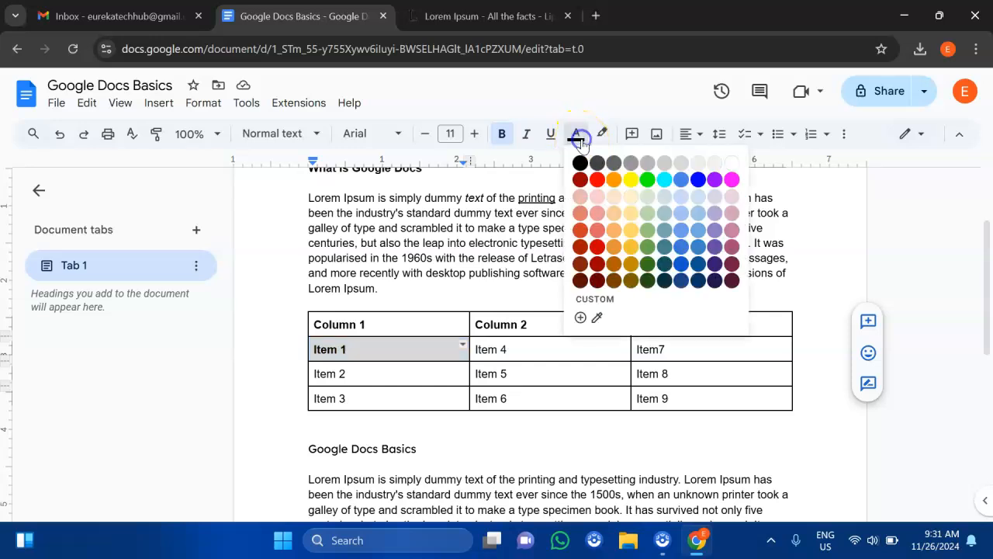
left_click(598, 180)
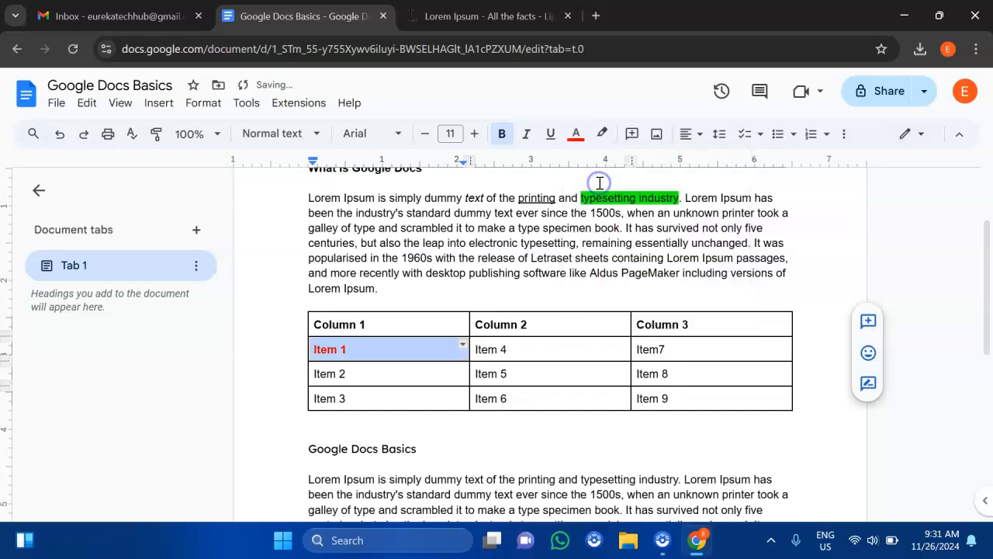
left_click(578, 136)
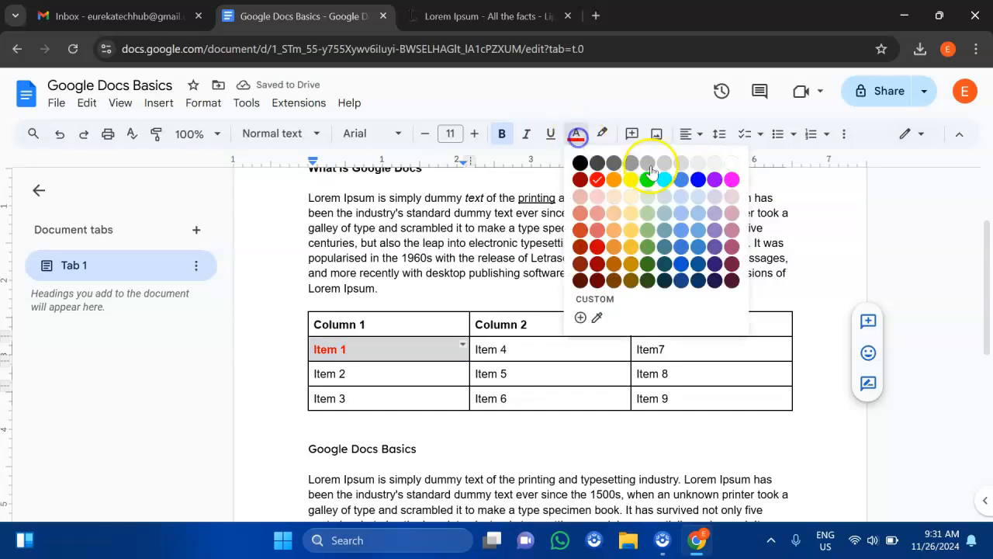
left_click(697, 179)
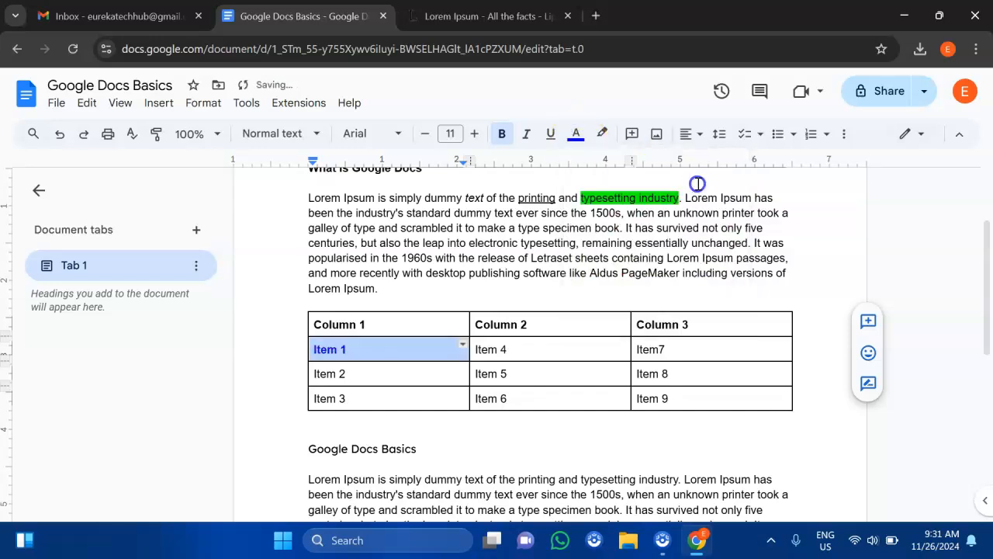
left_click(416, 355)
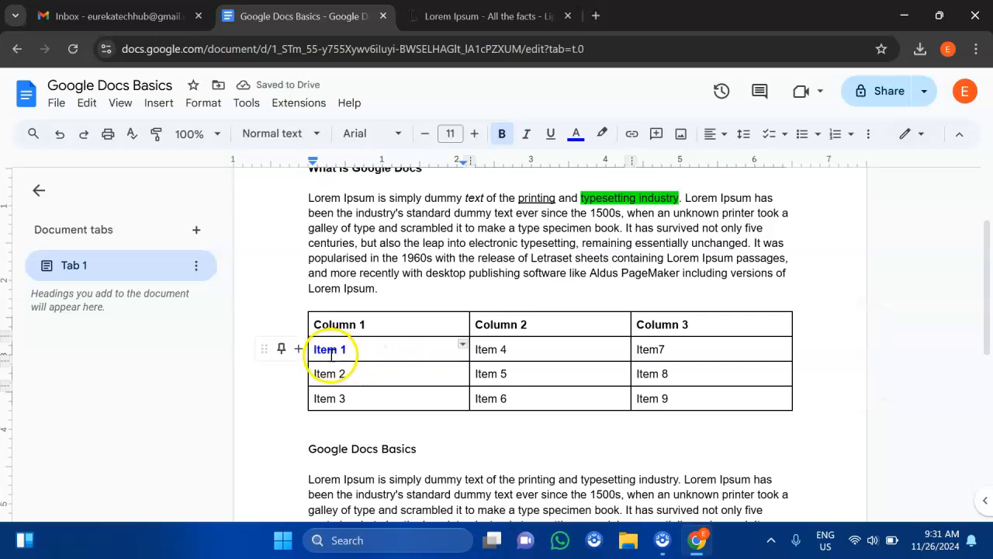
left_click(366, 377)
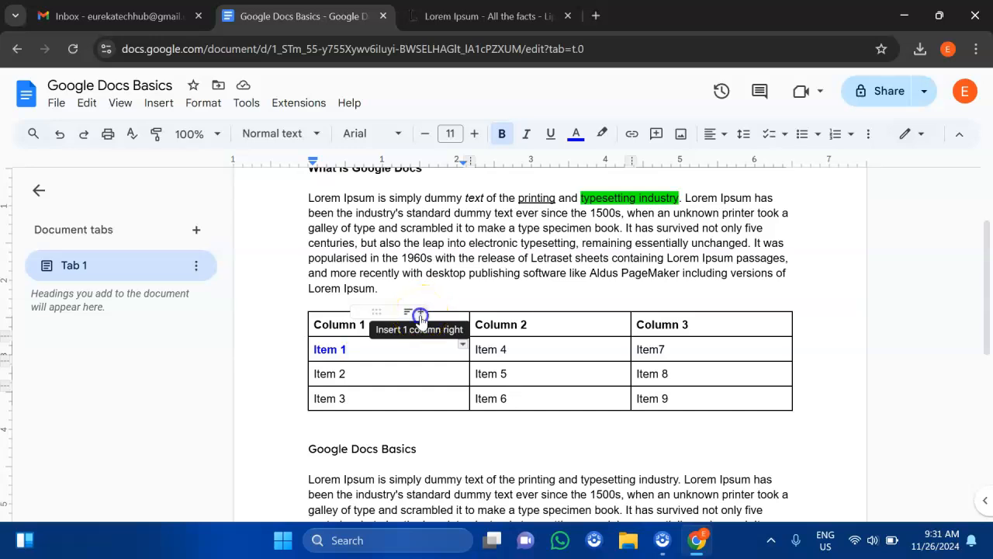
Insert a blank column right of Column 1 and a blank row below Item 1
left_click(420, 315)
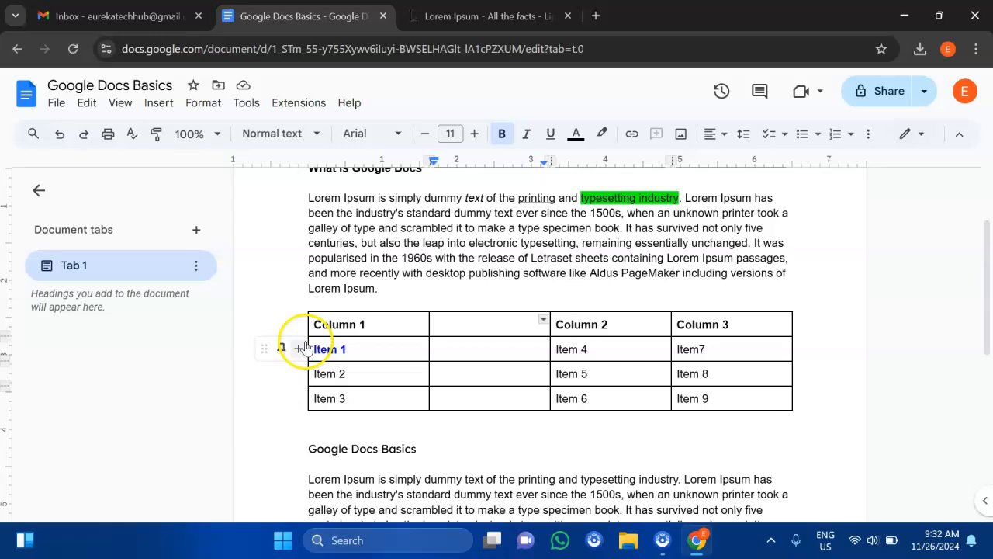
left_click(299, 349)
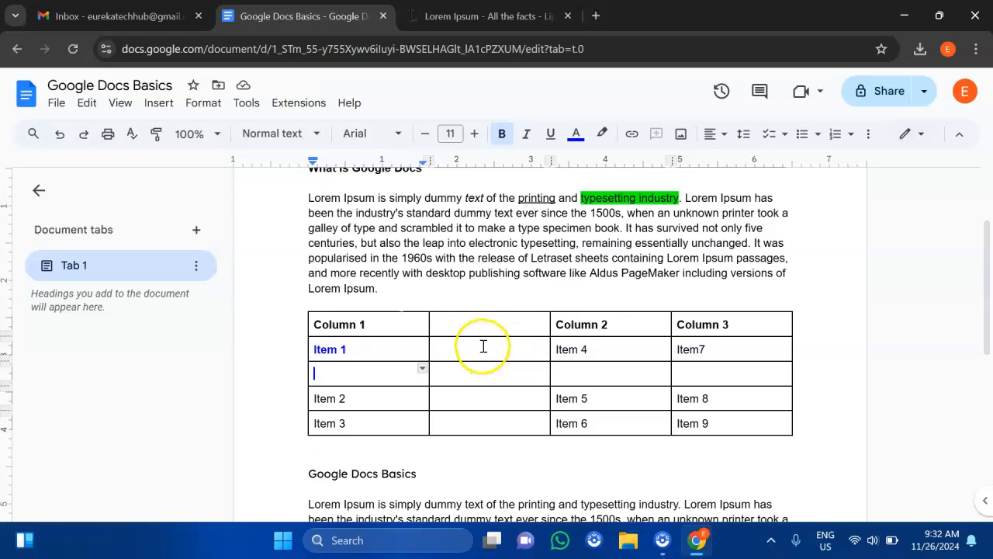
scroll(483, 346, "down", 1)
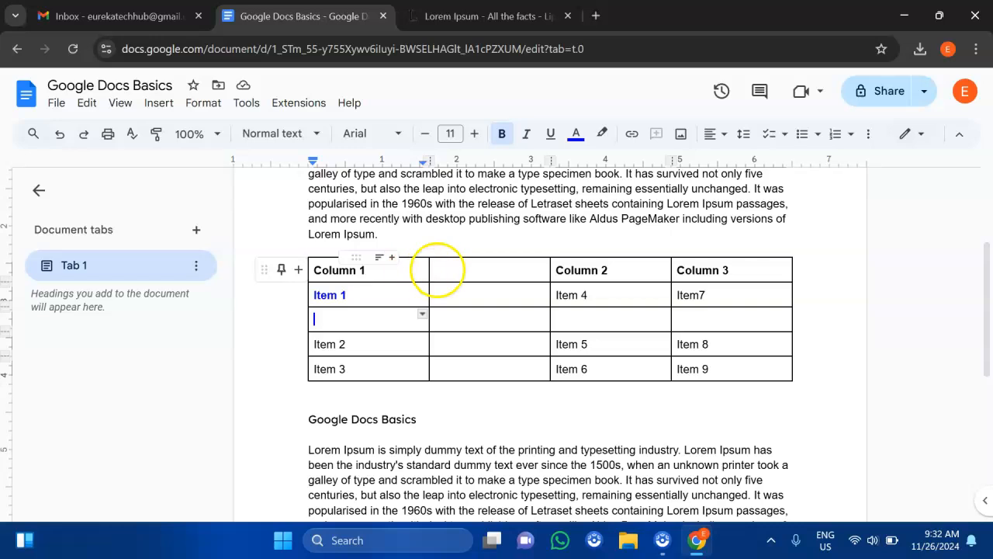
Open the Table properties side panel from a header cell's context menu
left_click(450, 279)
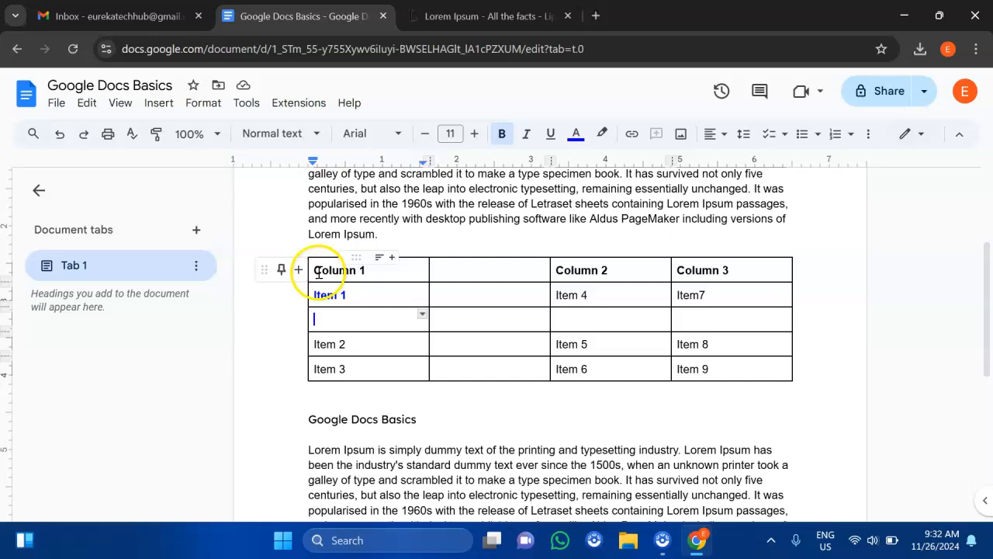
left_click(449, 272)
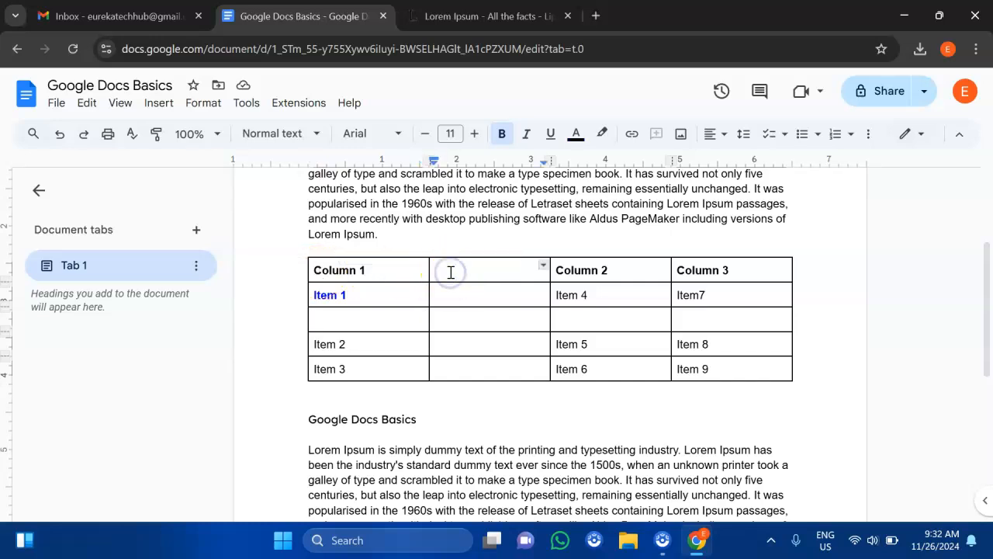
right_click(450, 272)
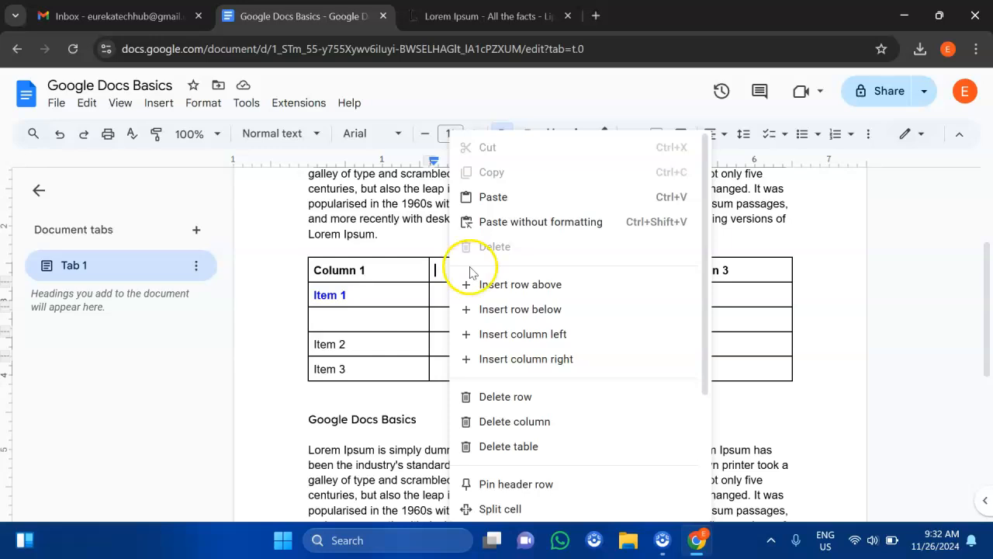
scroll(532, 435, "down", 2)
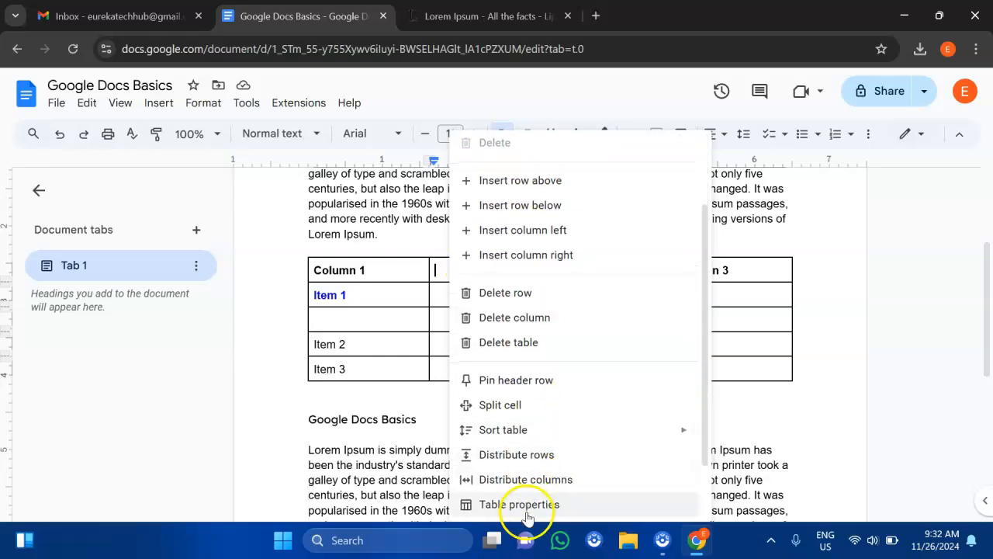
scroll(548, 381, "up", 1)
left_click(391, 273)
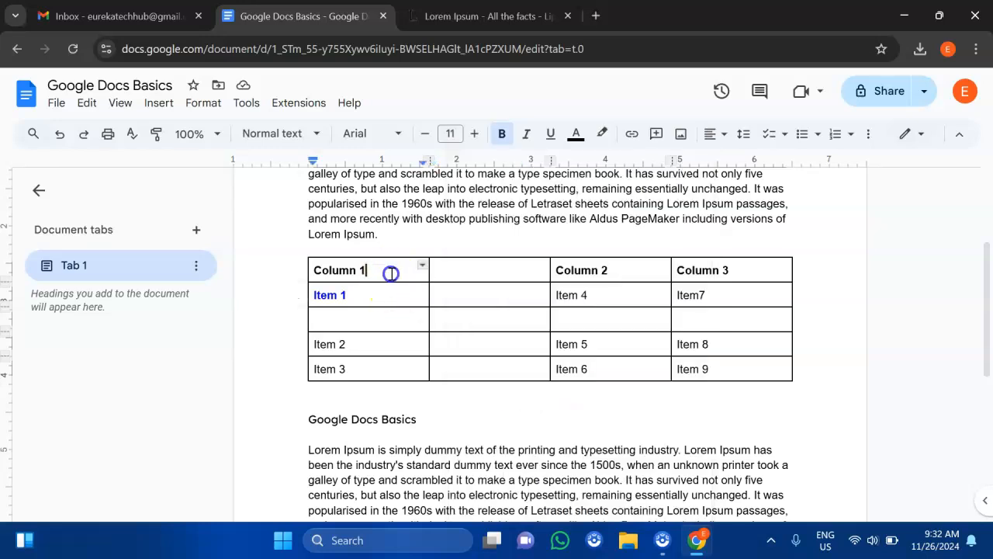
right_click(391, 273)
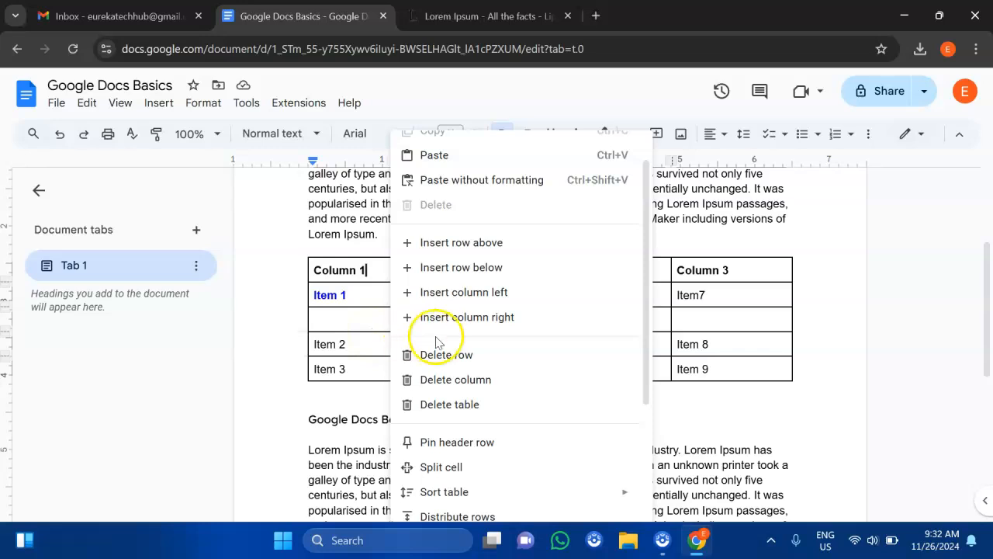
left_click(370, 297)
left_click(472, 274)
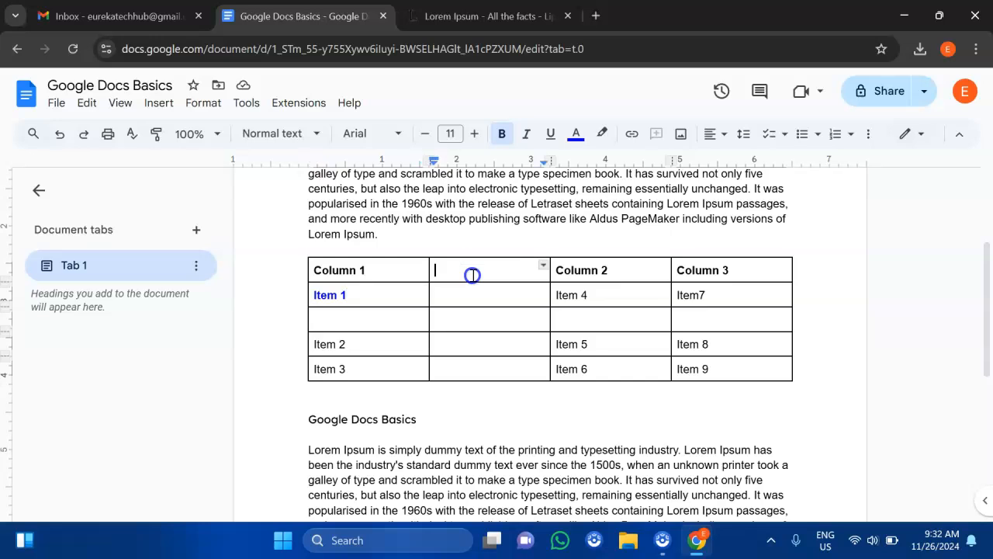
right_click(472, 274)
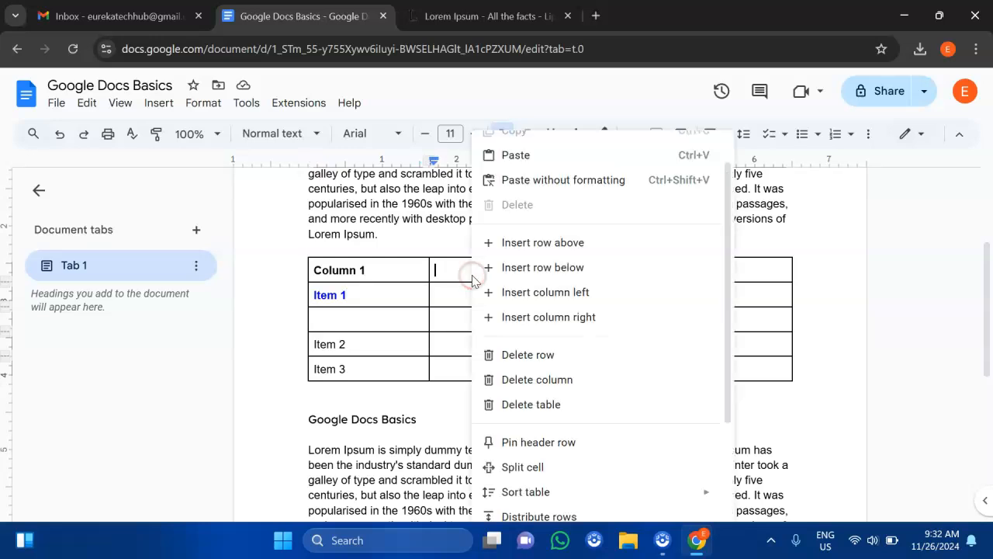
scroll(581, 406, "down", 1)
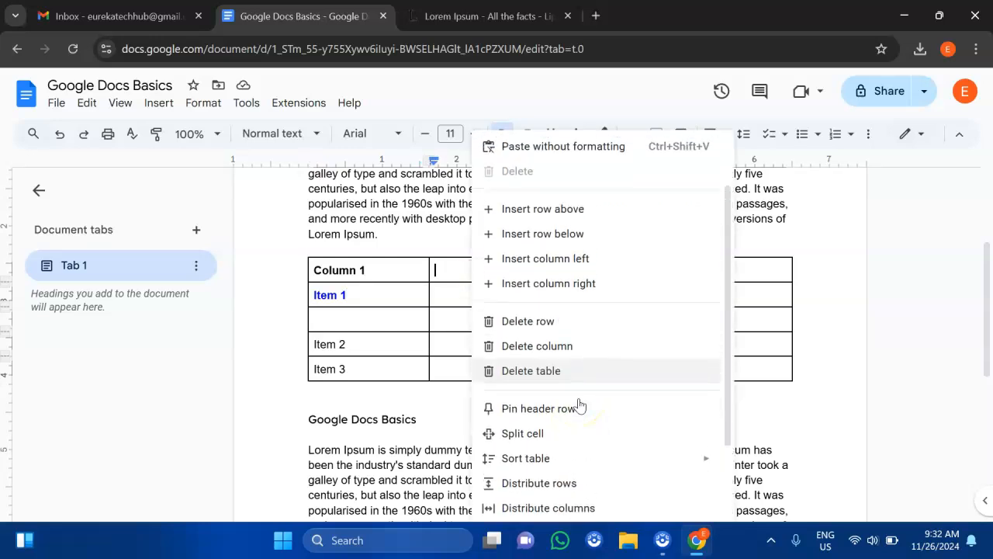
scroll(579, 404, "down", 1)
left_click(578, 429)
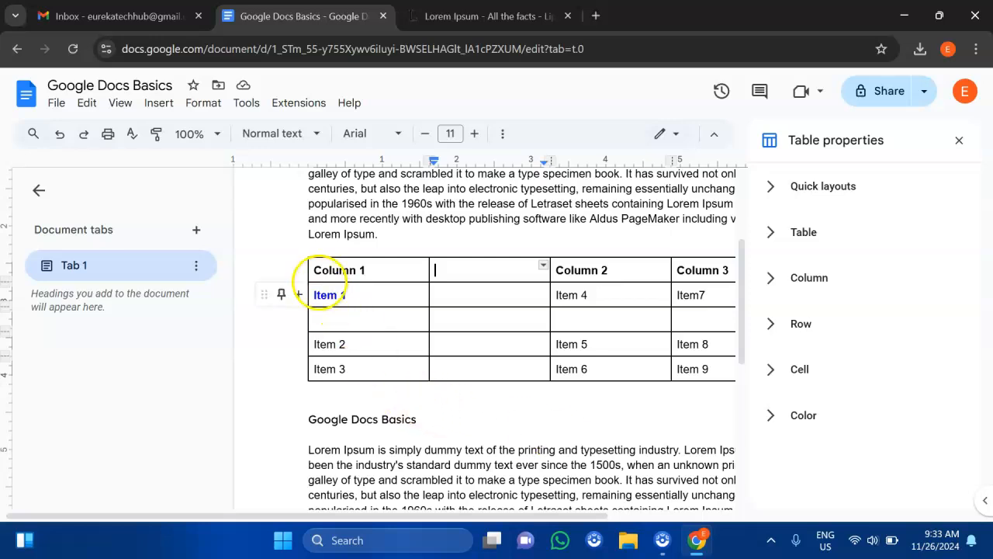
Select the whole table and try Top left, Top center, Top right, Center left, then Center layouts
left_click(315, 269)
left_click_drag(315, 269, 739, 368)
scroll(672, 333, "right", 1)
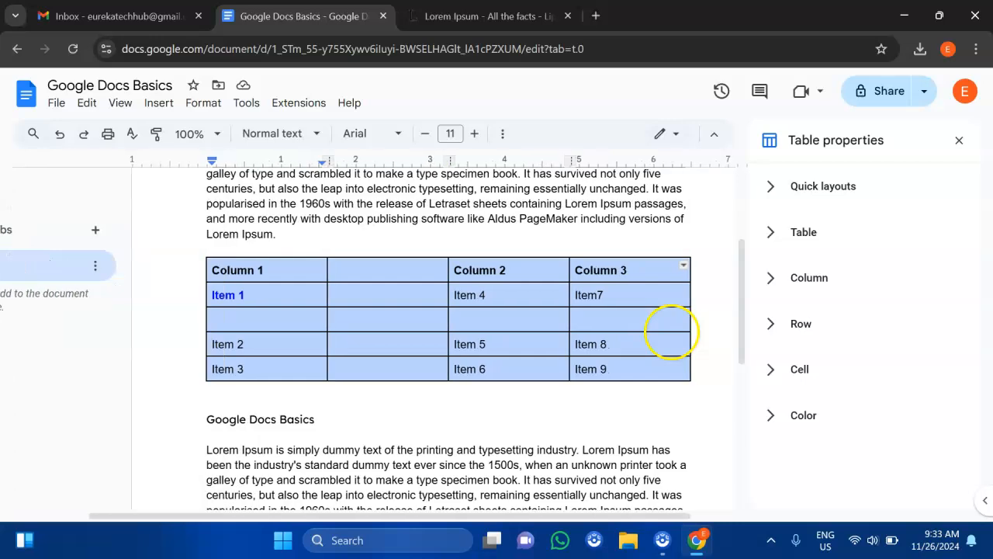
scroll(672, 333, "left", 1)
left_click(786, 194)
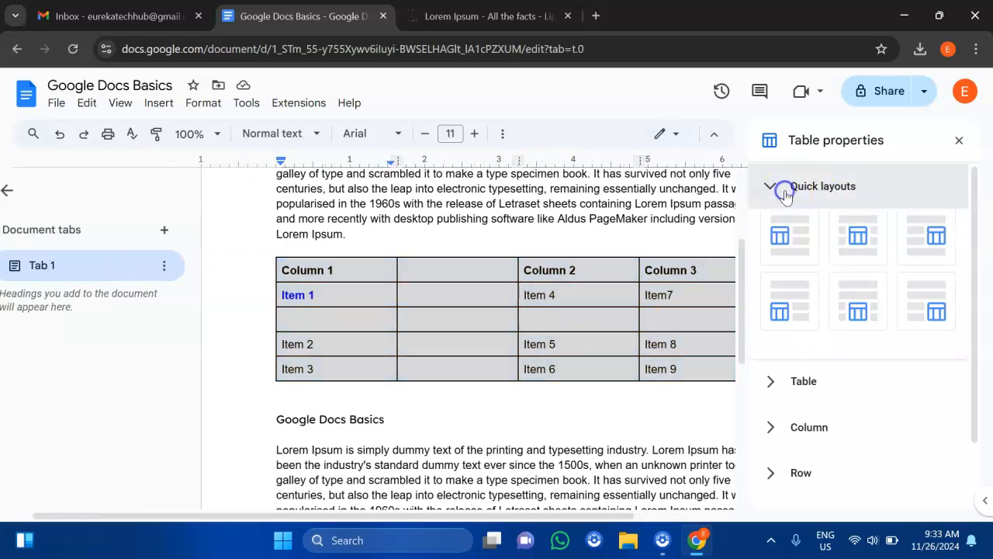
left_click(803, 242)
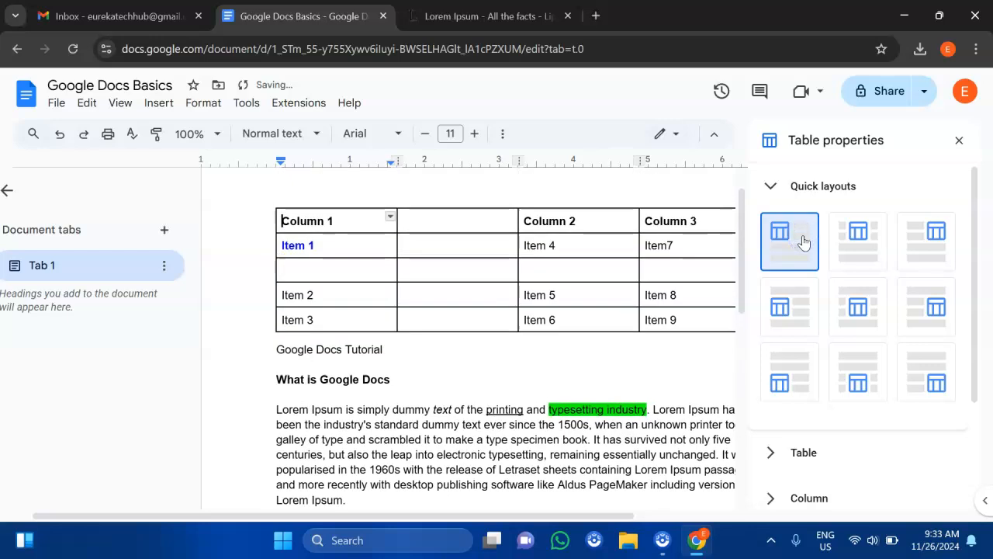
left_click(856, 235)
left_click(928, 243)
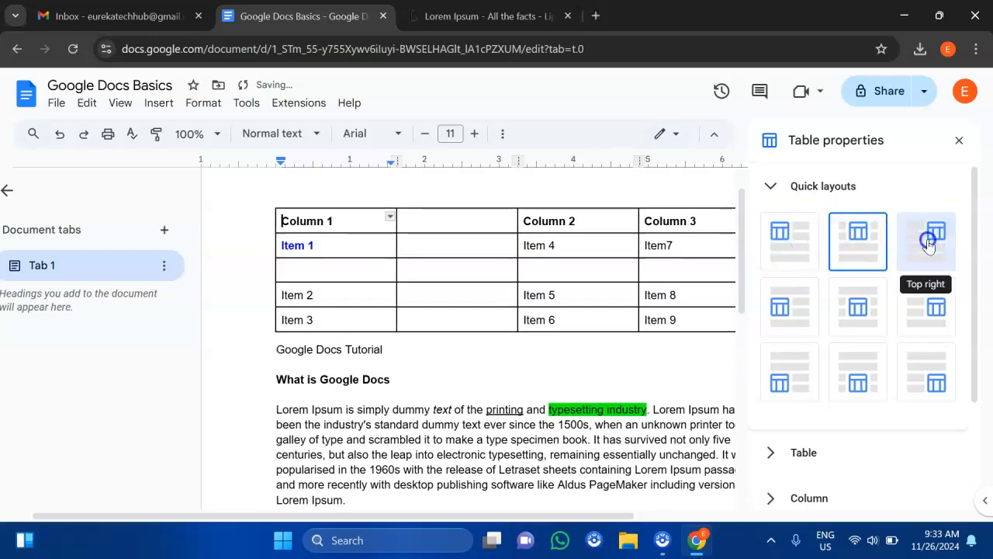
left_click(807, 303)
left_click(864, 304)
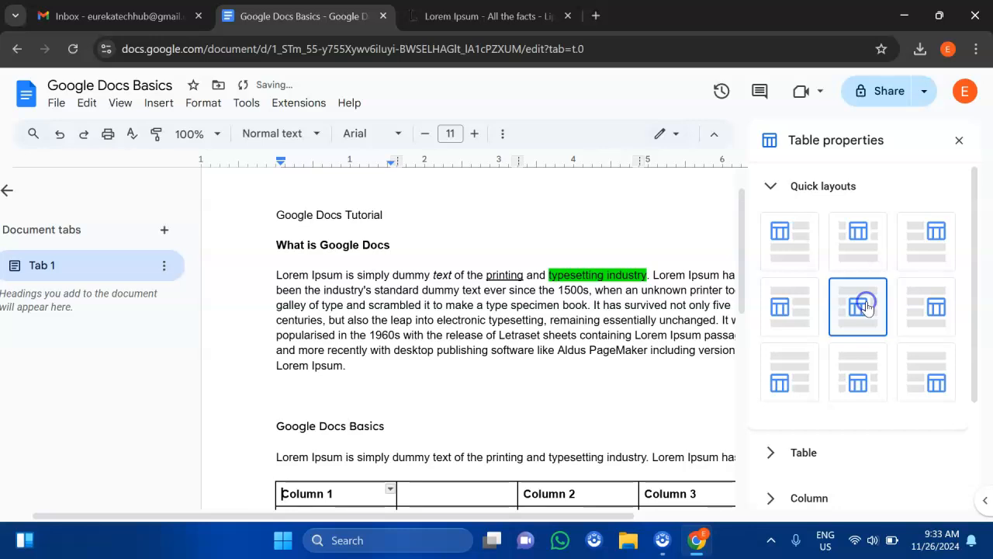
Expand the Table section to show the table style and wrap settings
scroll(574, 405, "down", 3)
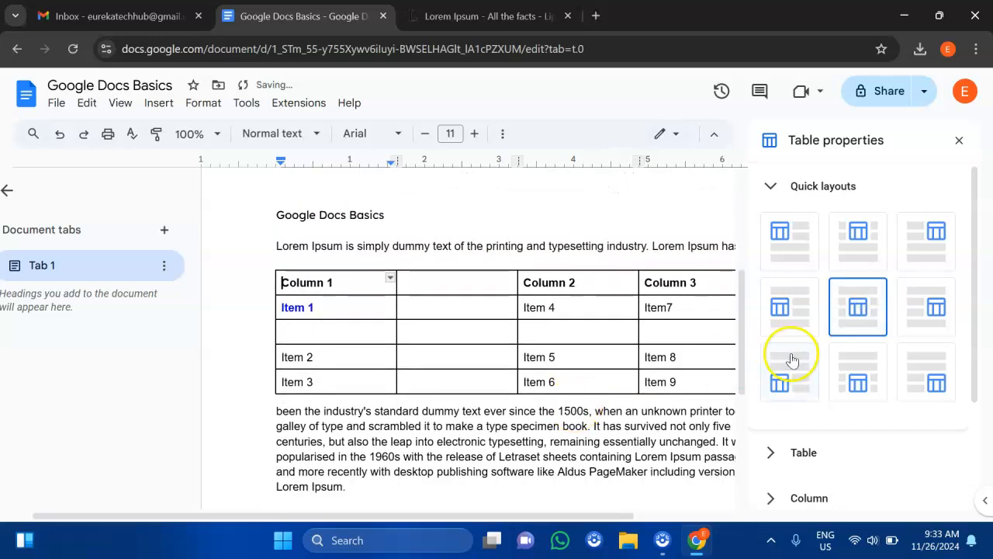
scroll(792, 361, "down", 1)
scroll(792, 360, "up", 1)
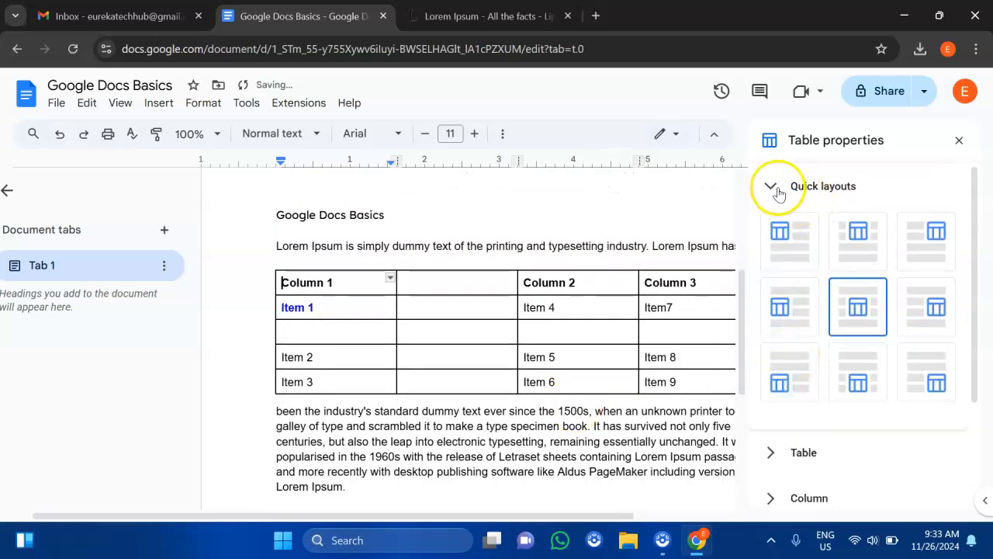
scroll(825, 371, "down", 1)
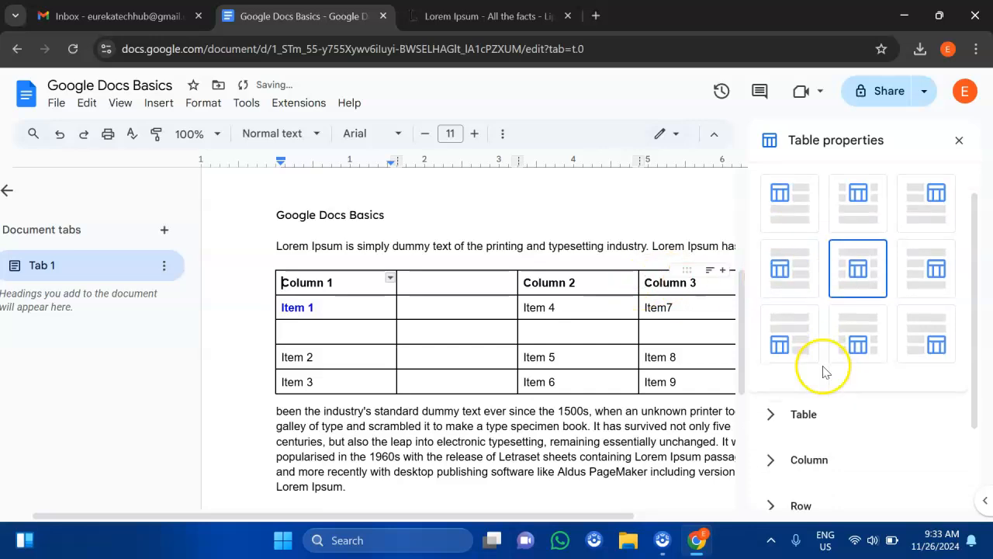
scroll(825, 371, "down", 2)
left_click(769, 335)
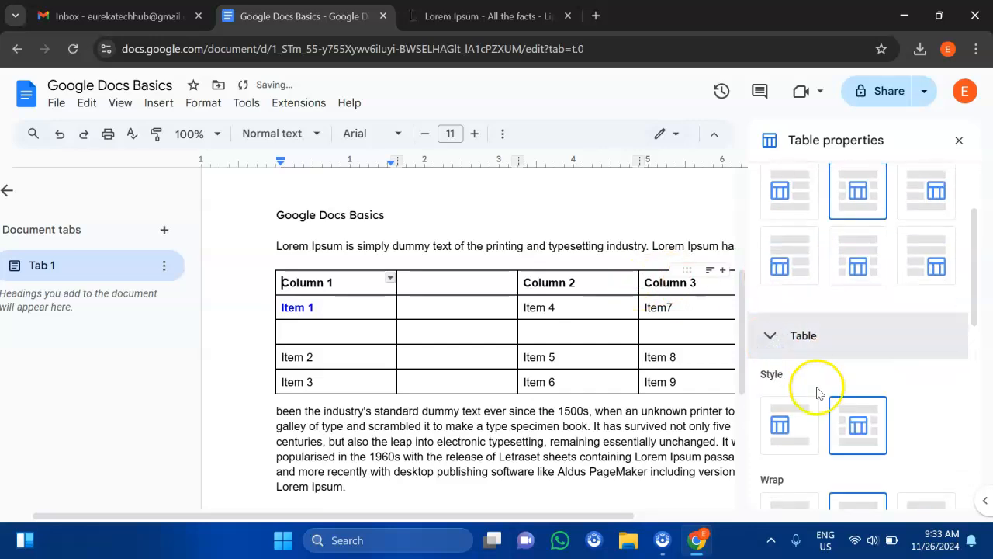
Make the table inline with text and aligned to the left margin
scroll(817, 392, "down", 3)
left_click(790, 316)
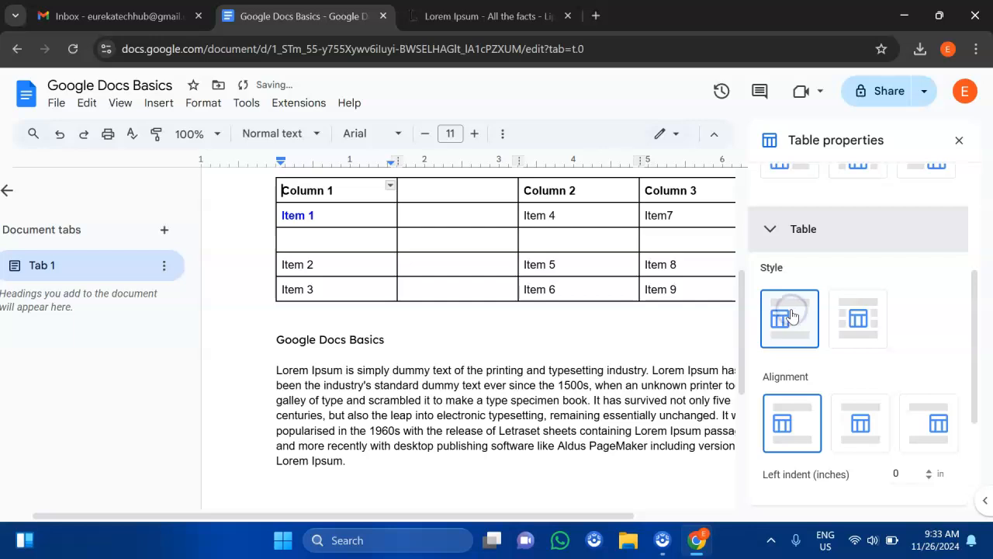
scroll(830, 401, "down", 2)
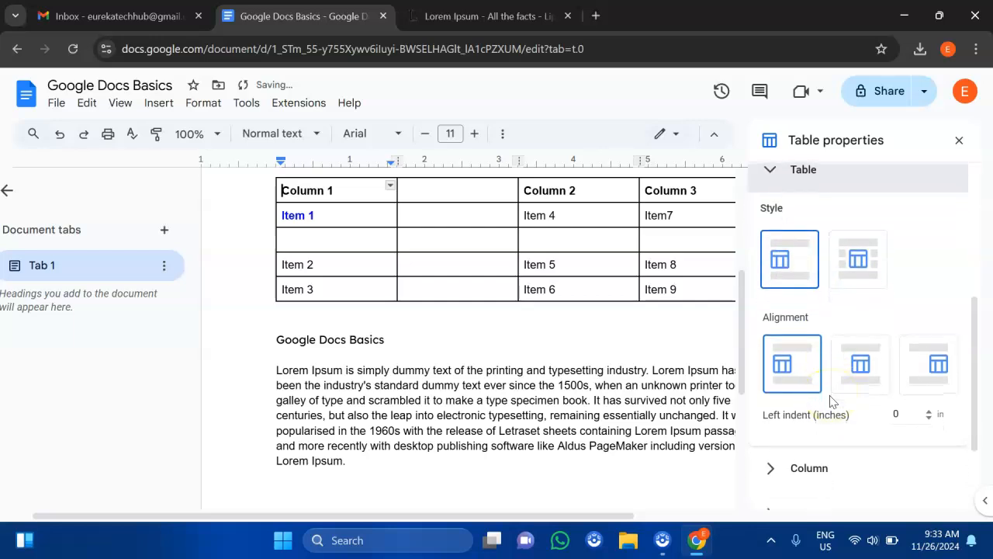
left_click(804, 379)
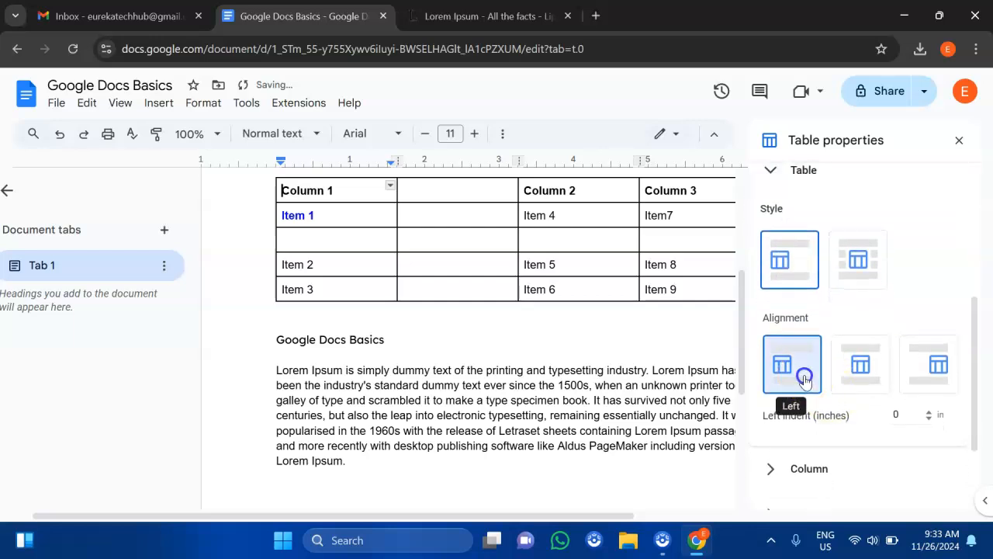
left_click(860, 363)
left_click(790, 370)
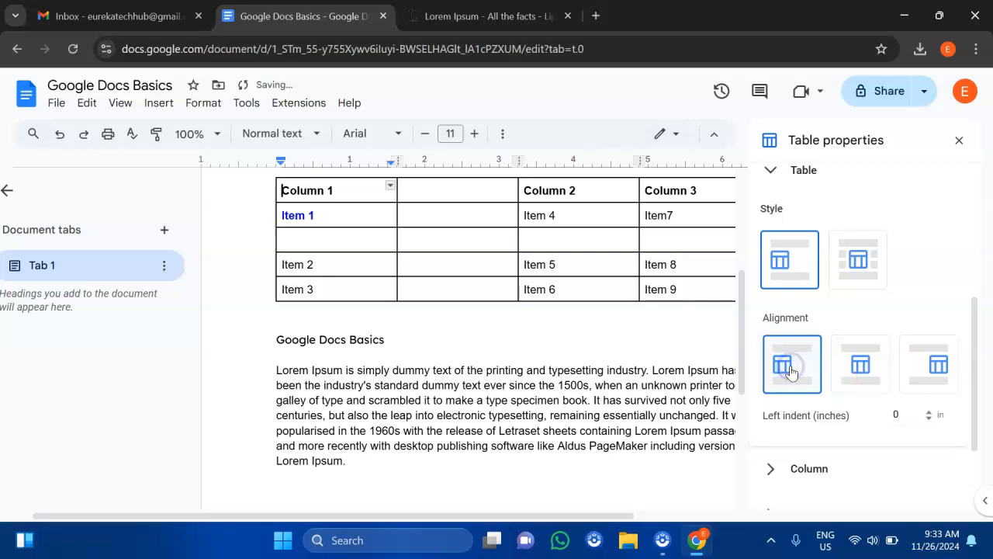
Widen the first table column from 1.625 to 1.825 inches
scroll(828, 412, "down", 1)
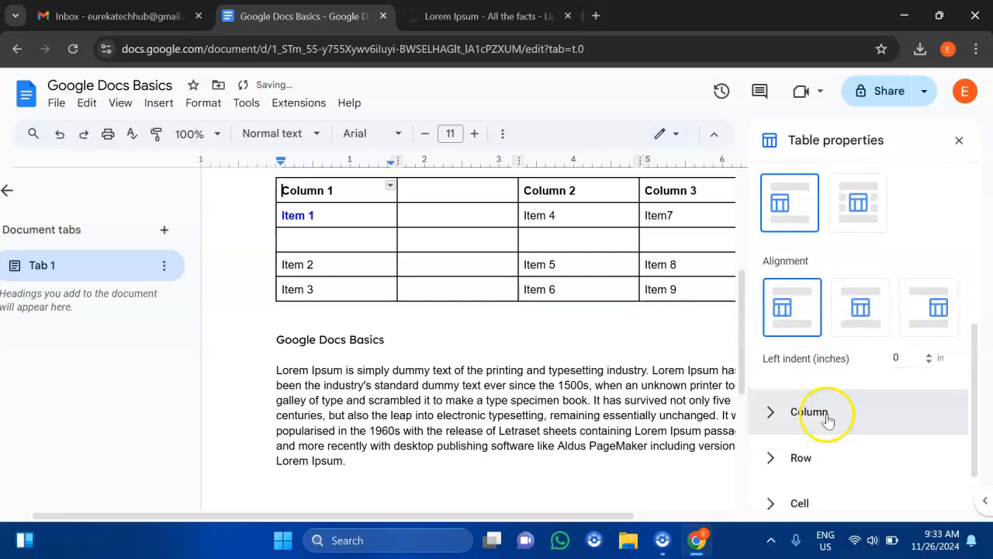
left_click(770, 412)
scroll(816, 424, "down", 1)
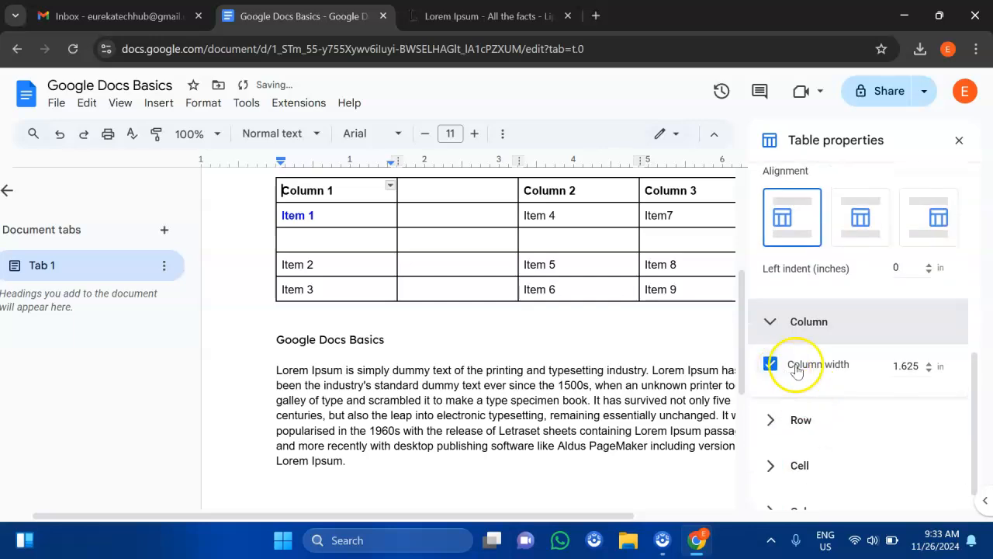
left_click(929, 363)
left_click(928, 364)
left_click(929, 364)
left_click(929, 364)
left_click(929, 364)
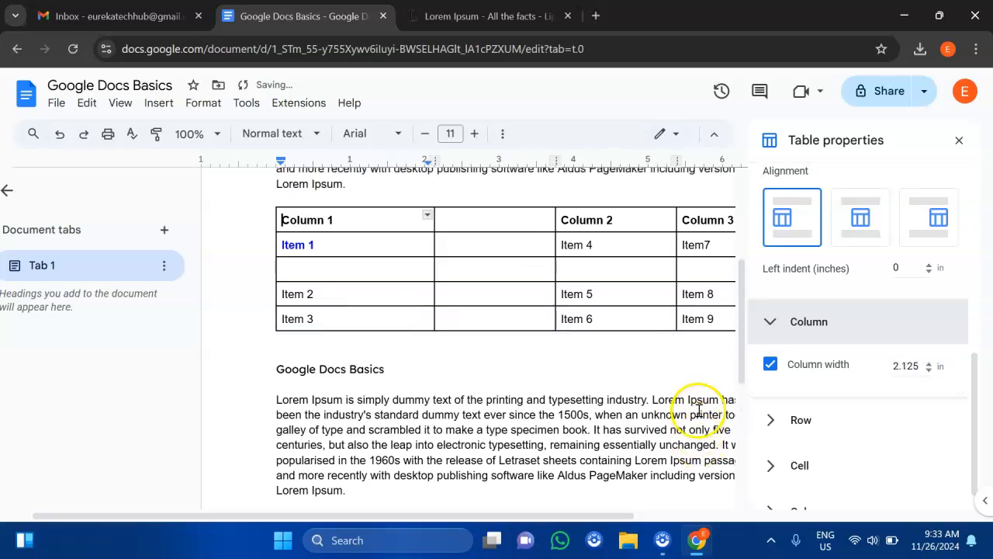
left_click(929, 369)
left_click(929, 369)
left_click(929, 370)
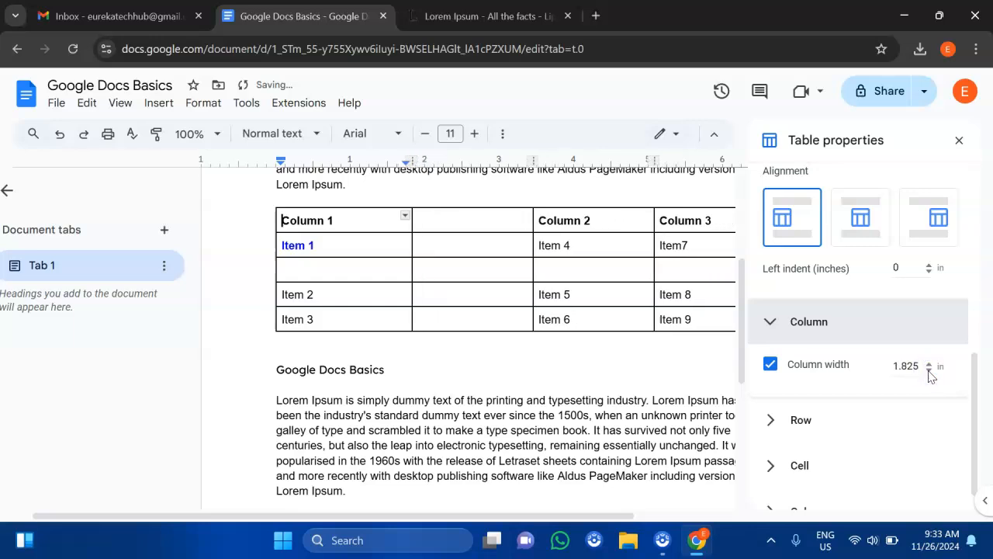
scroll(803, 421, "down", 1)
left_click(774, 396)
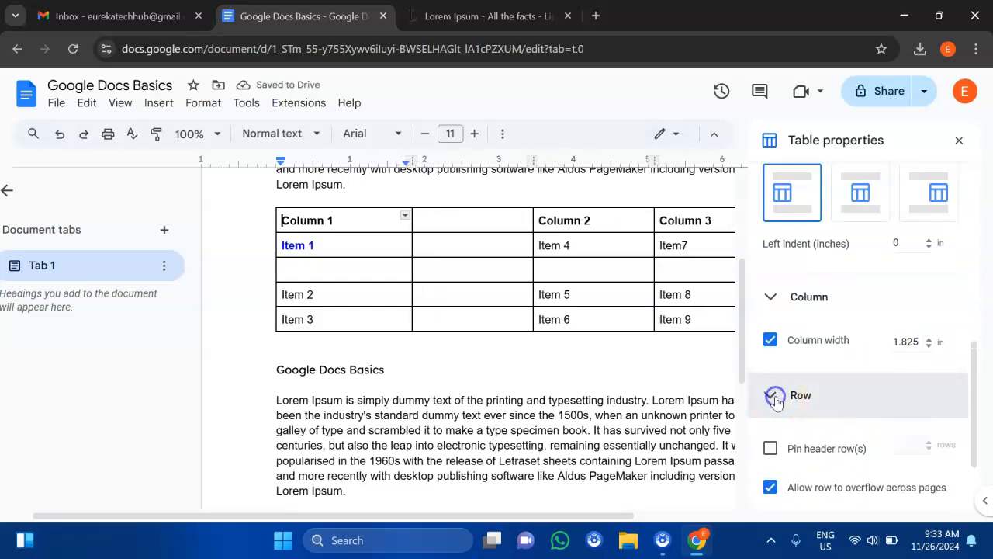
scroll(823, 399, "down", 2)
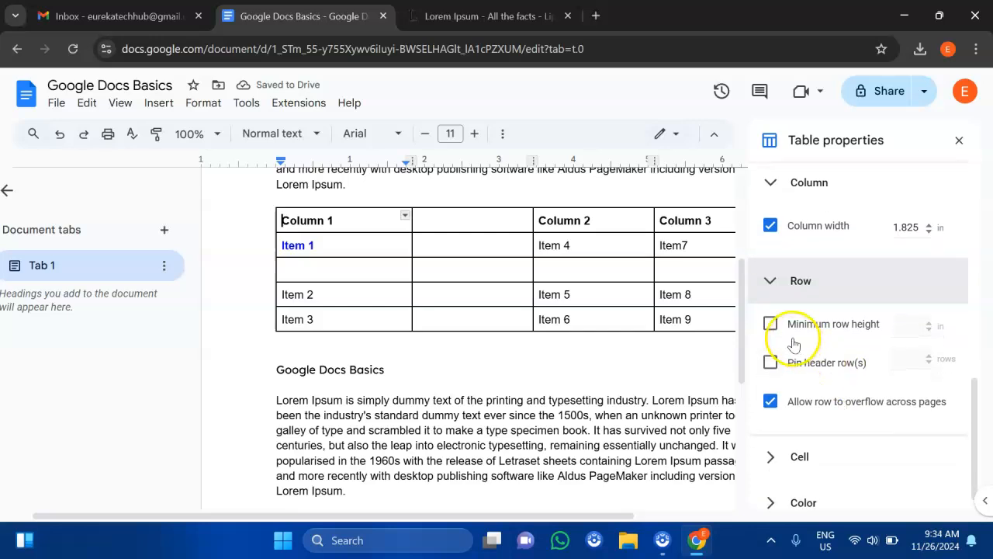
left_click(770, 325)
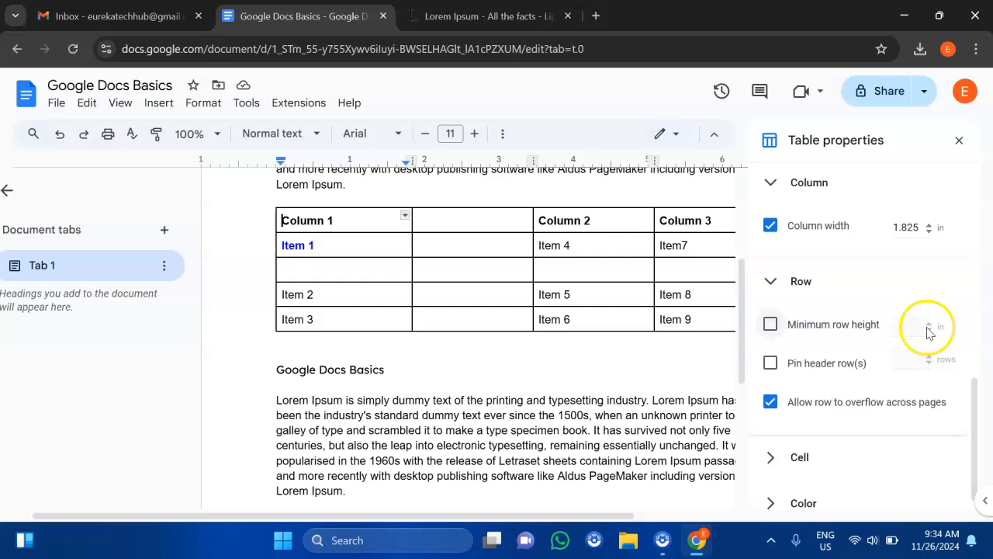
left_click(770, 325)
left_click(928, 322)
left_click(929, 330)
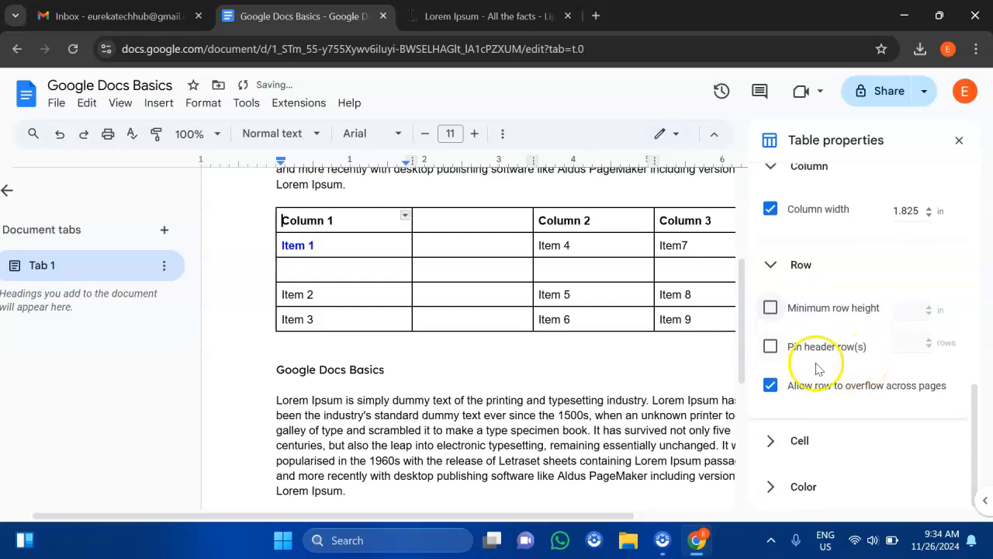
left_click(770, 348)
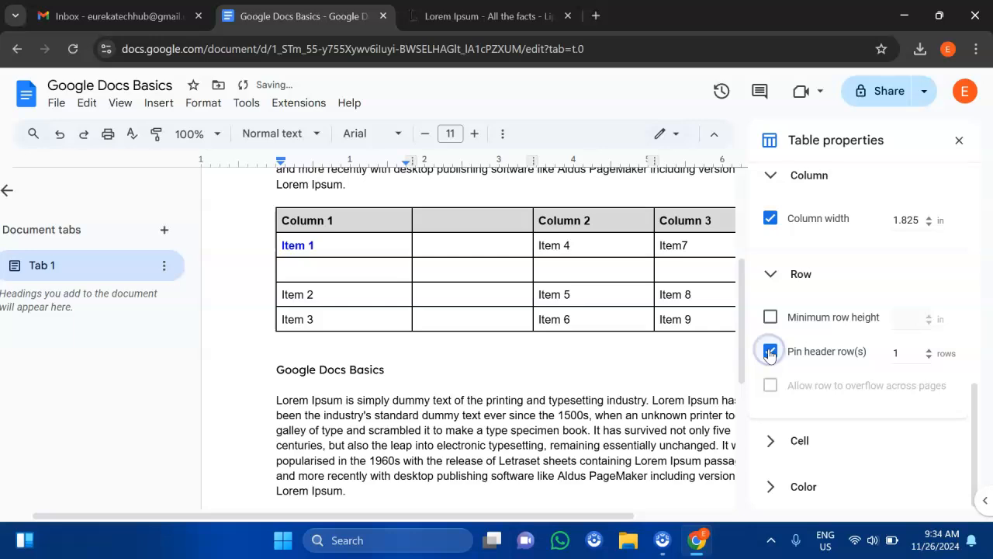
left_click(769, 351)
left_click(769, 352)
left_click(769, 352)
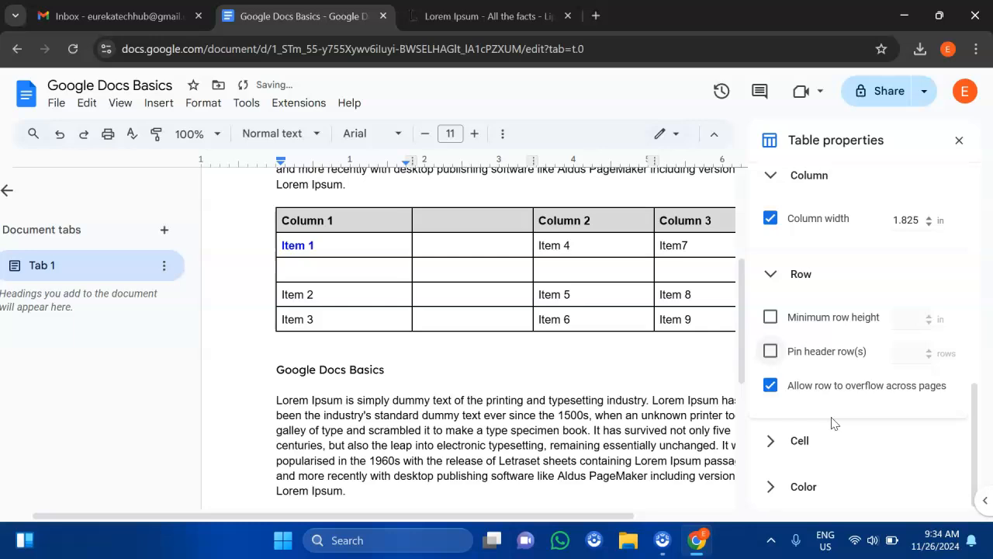
Expand Cell settings, try Middle vertical alignment in the Item 1 cell, then revert to Top
left_click(770, 440)
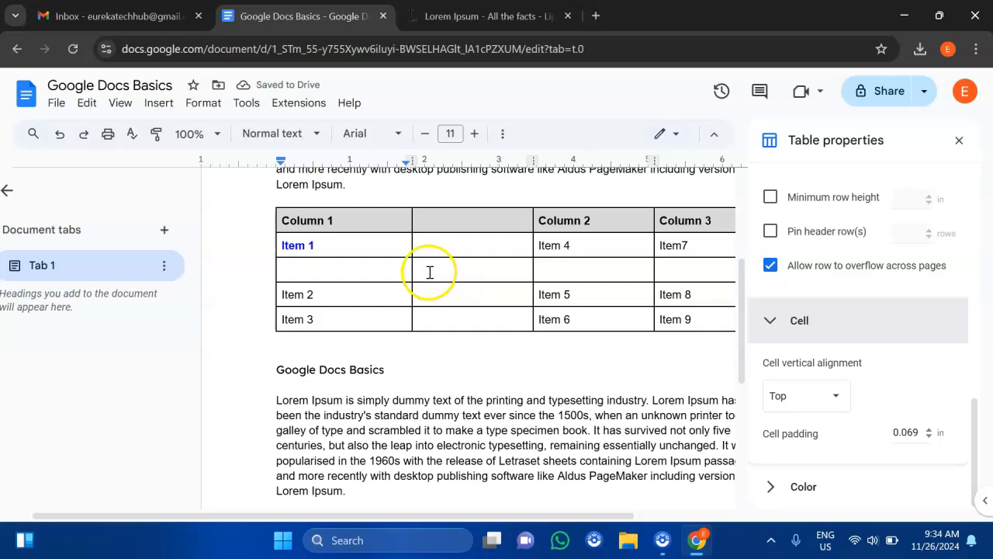
left_click(373, 246)
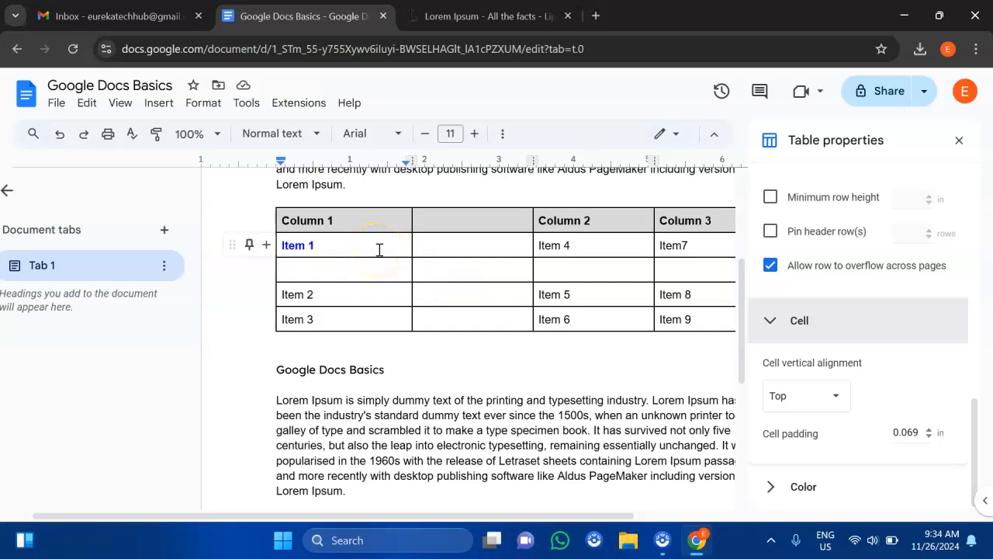
left_click(371, 244)
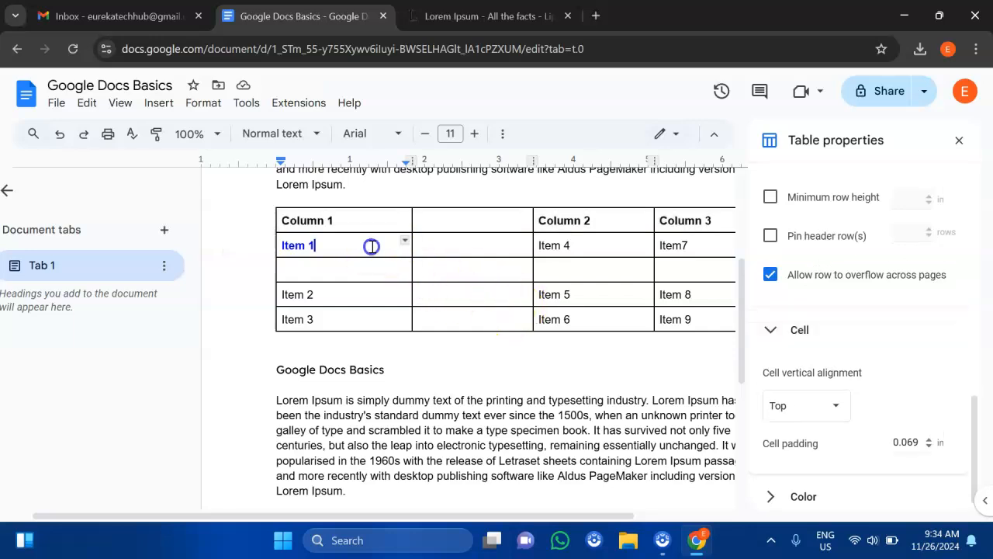
left_click(837, 437)
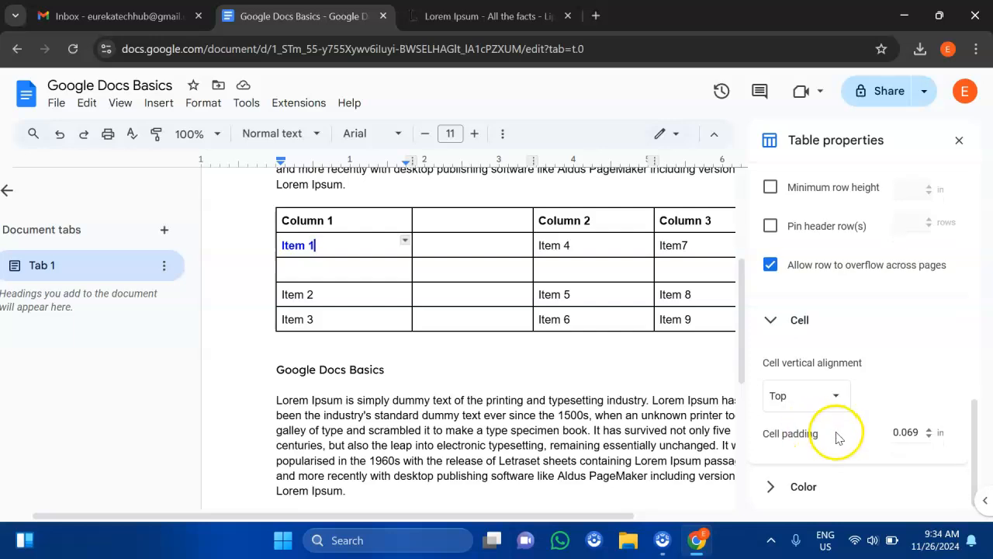
left_click(835, 398)
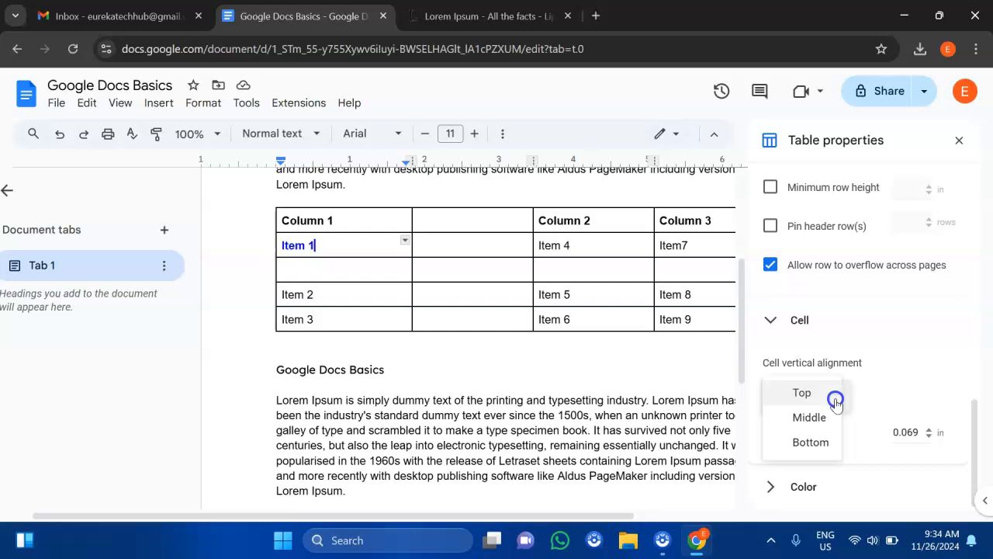
left_click(830, 417)
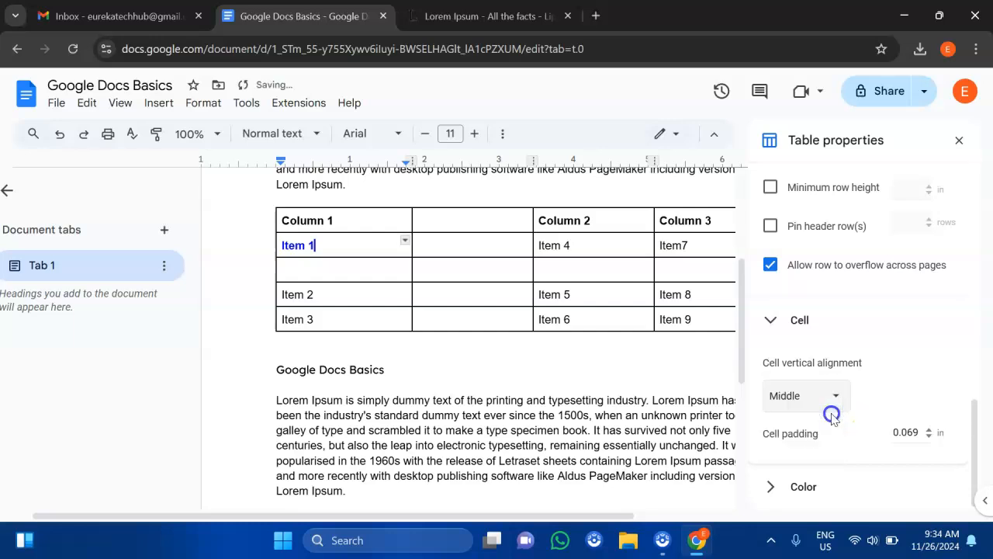
left_click(833, 411)
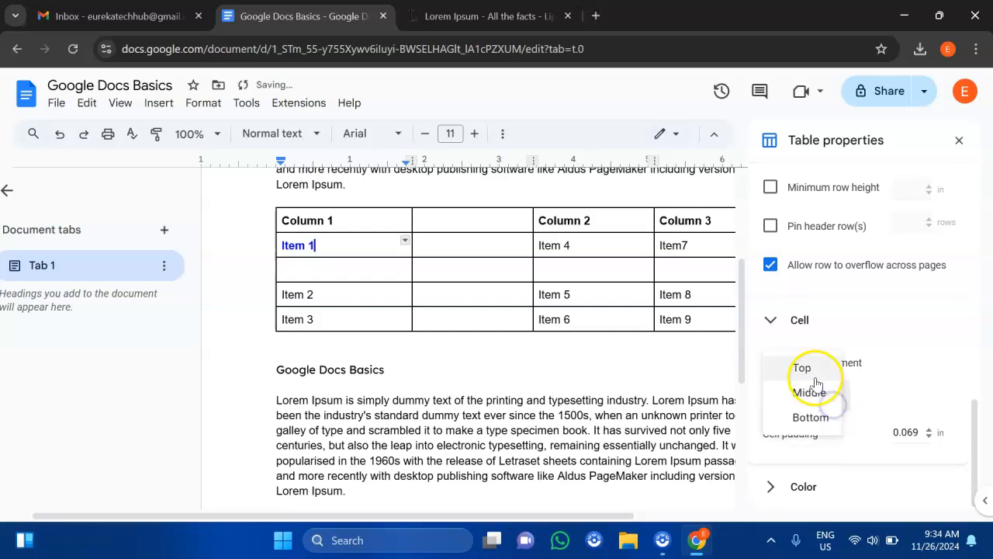
left_click(811, 372)
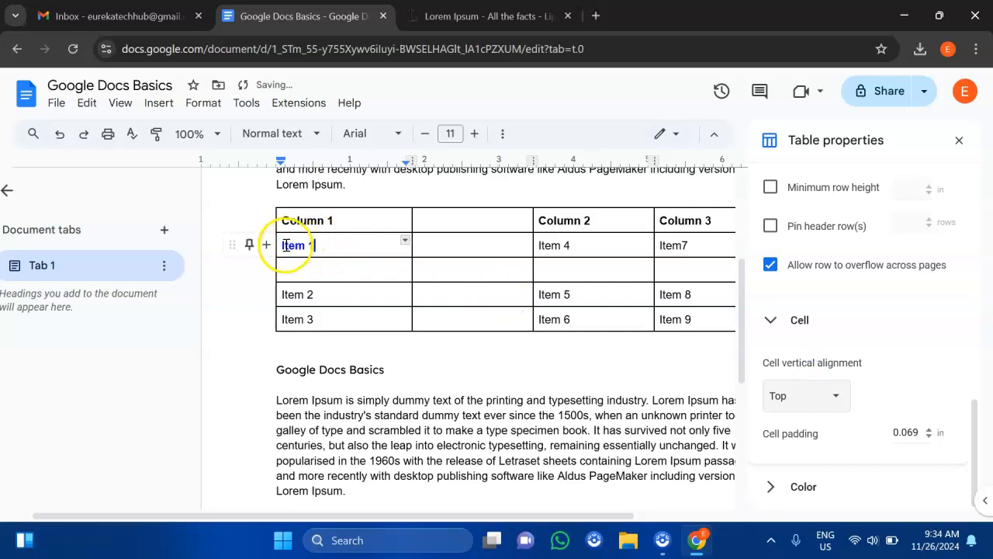
Select the whole Item 1 cell, try Middle and Bottom, return to Top, and expand Color
left_click_drag(277, 245, 282, 245)
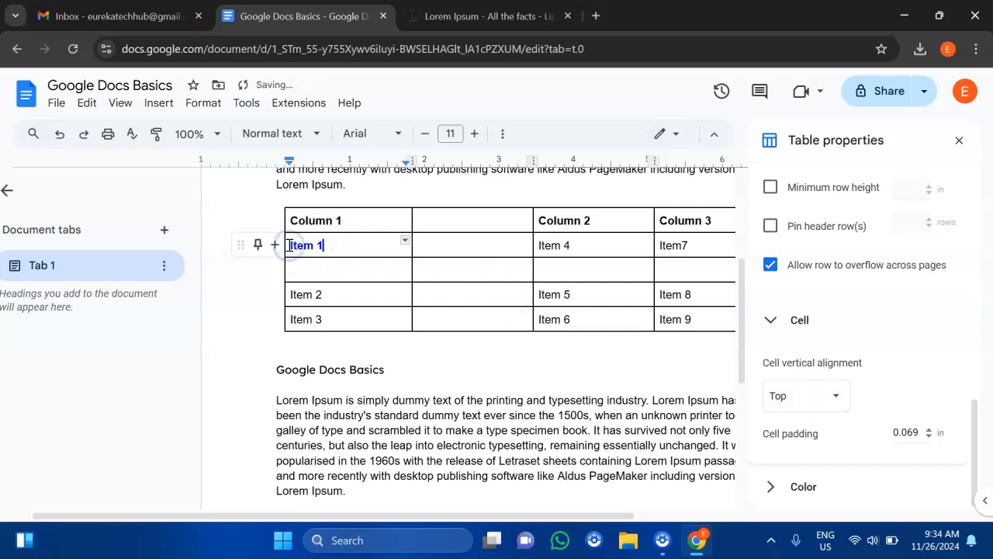
left_click(279, 244)
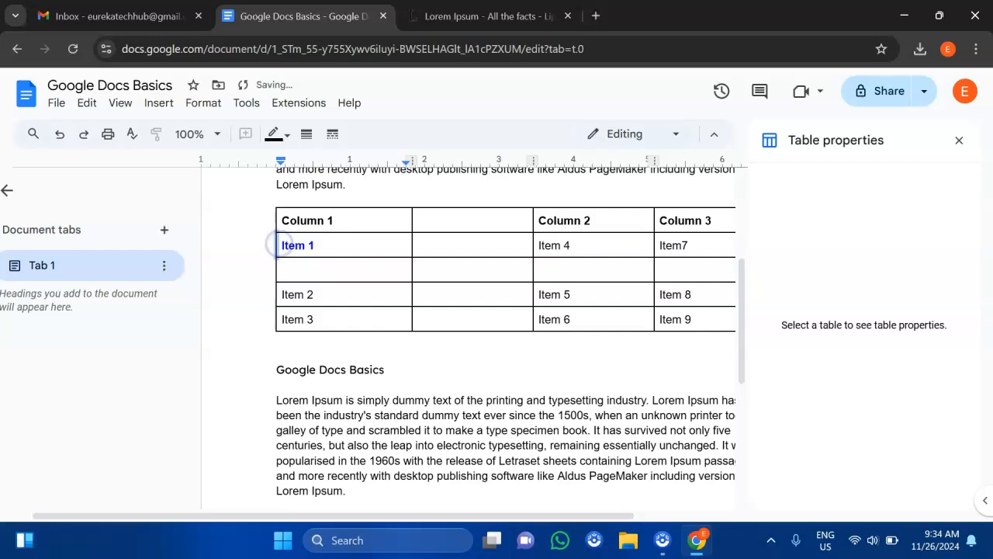
left_click(282, 245)
triple_click(344, 251)
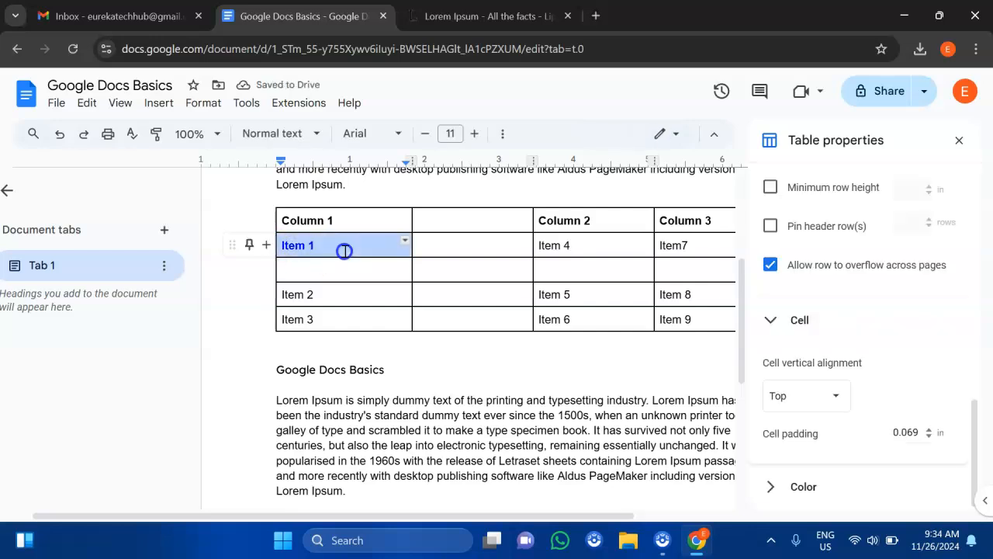
left_click(829, 395)
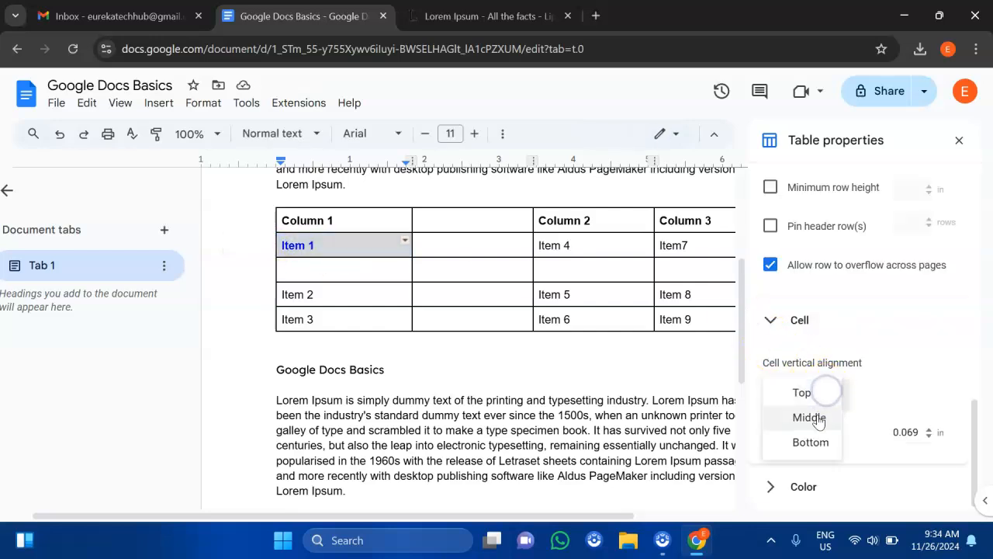
left_click(818, 416)
left_click(816, 396)
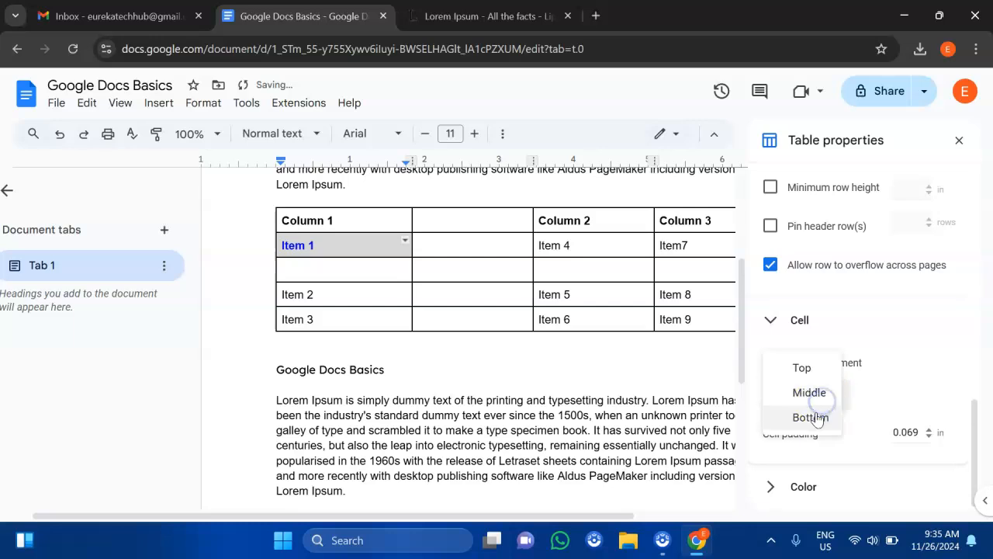
left_click(815, 414)
left_click(814, 344)
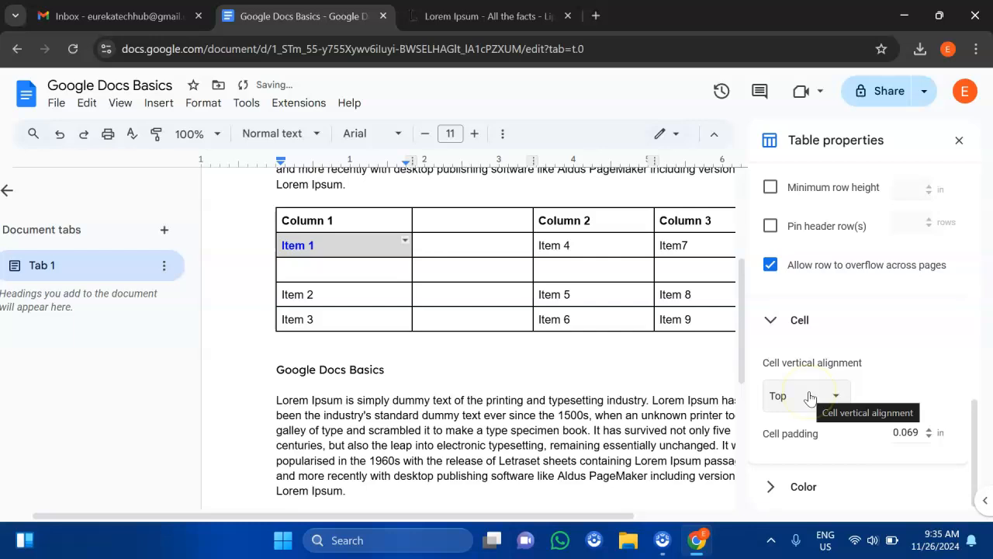
left_click(768, 488)
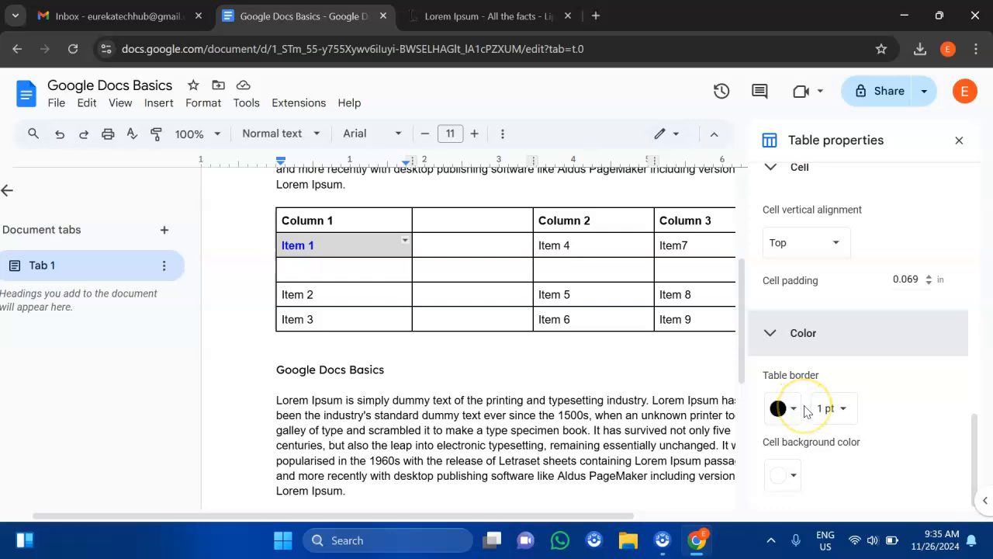
Try 1.5 pt cyan borders on the table
left_click(793, 417)
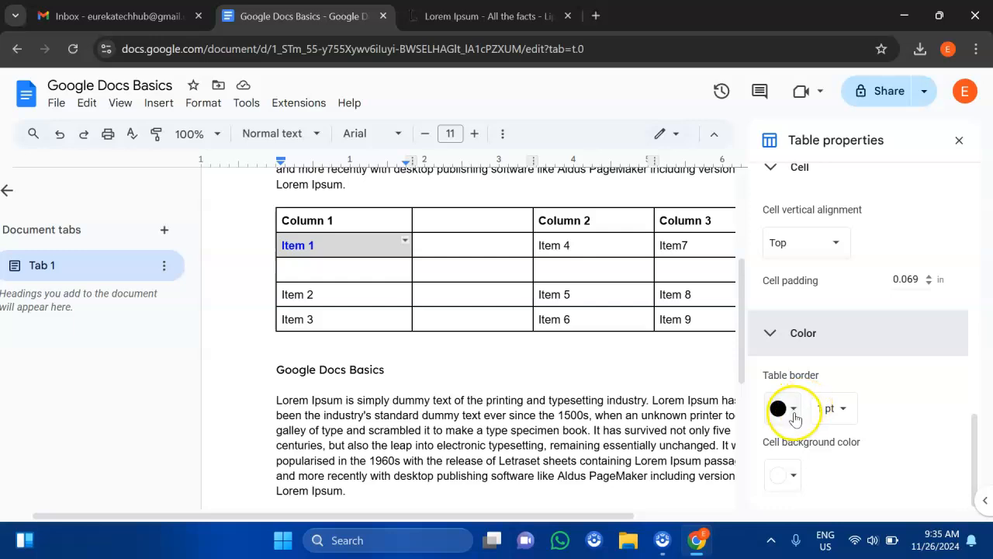
left_click(838, 416)
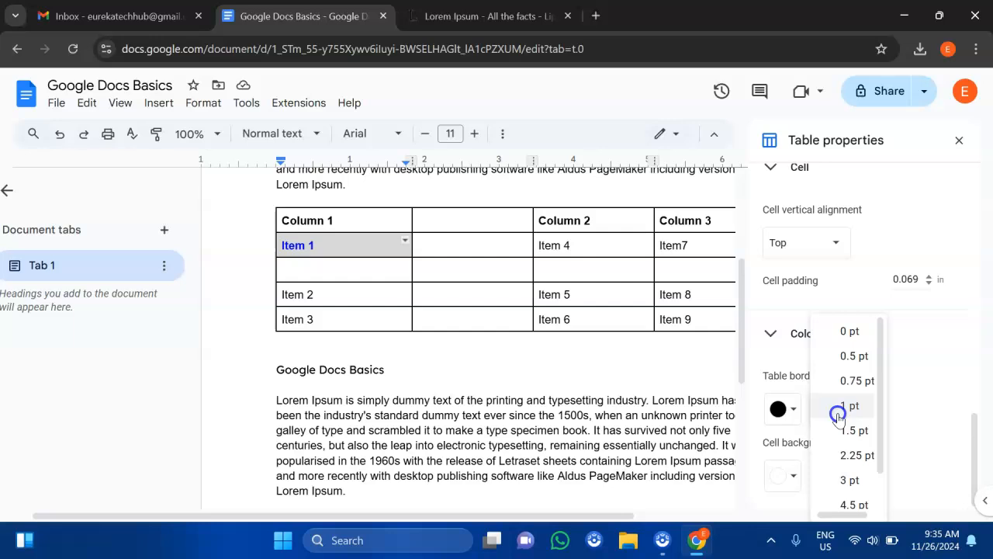
left_click(852, 431)
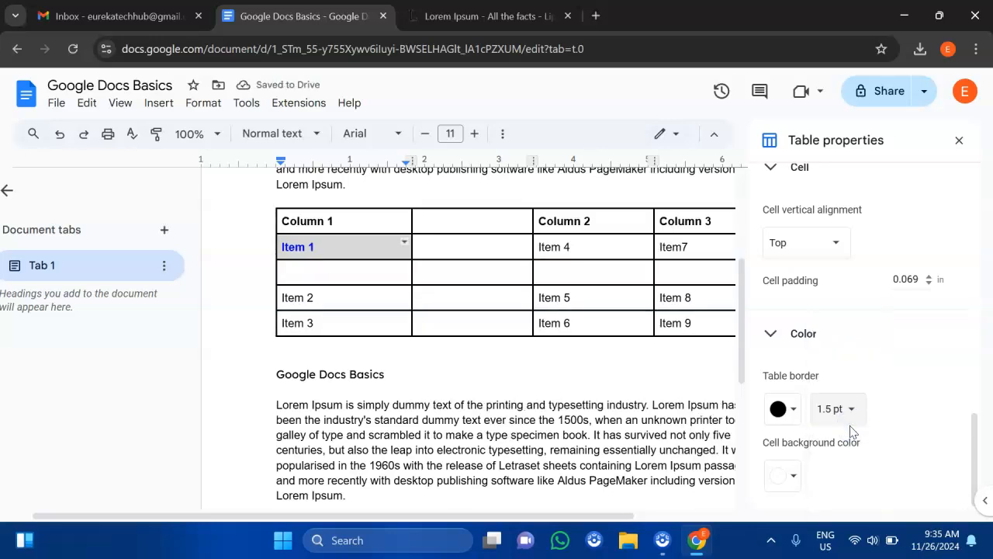
left_click(793, 410)
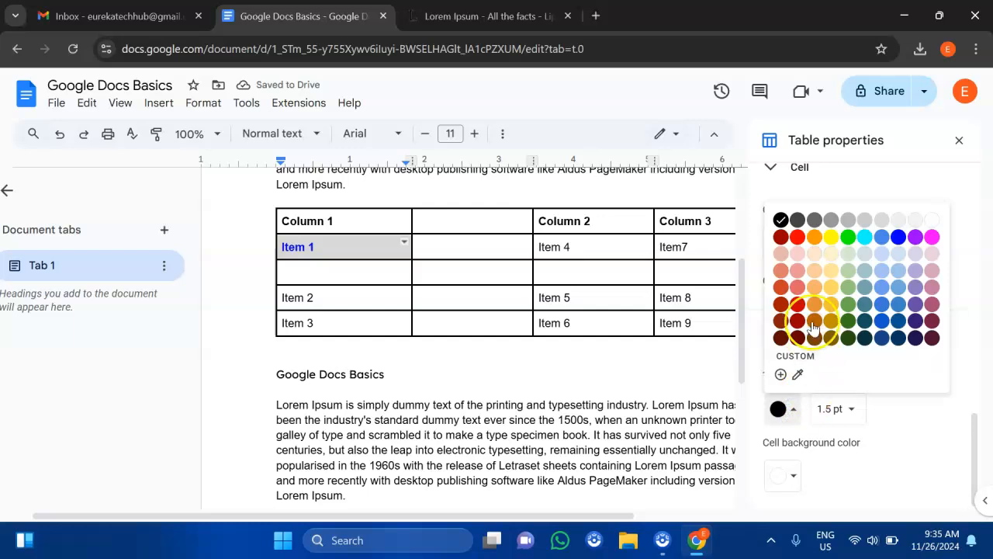
left_click(865, 238)
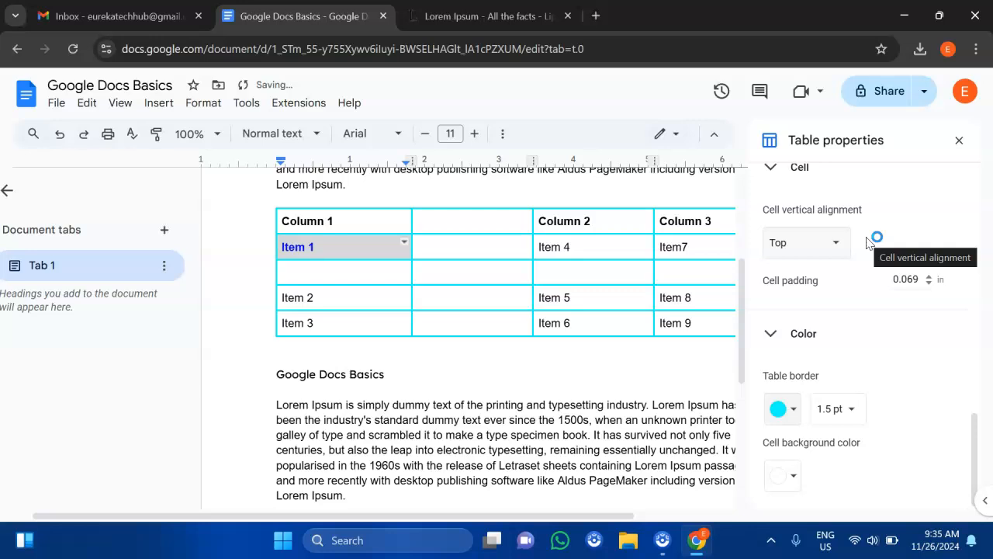
Try light yellow, light red and green fills on Item 1, then undo the fill and cyan border
left_click(787, 478)
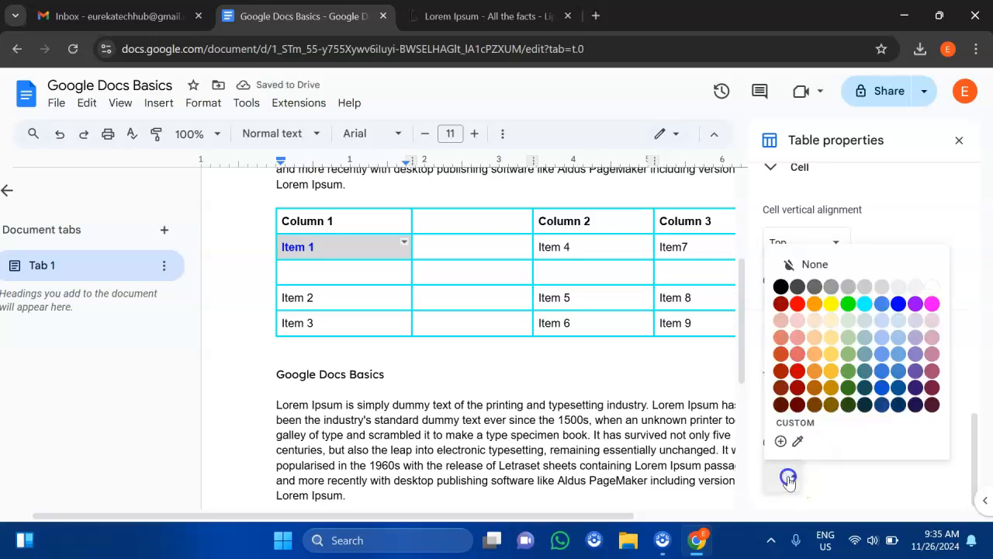
left_click(833, 321)
left_click(791, 476)
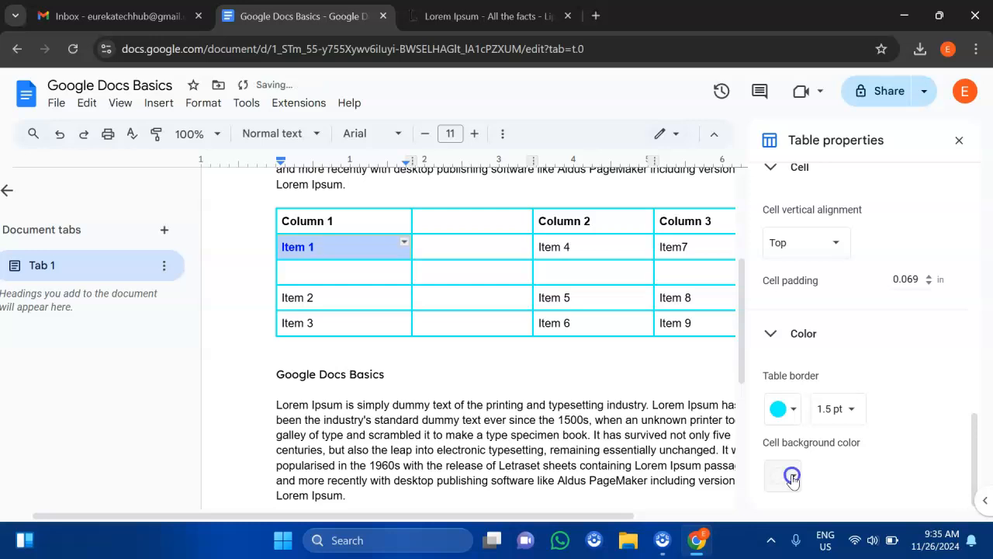
left_click(792, 477)
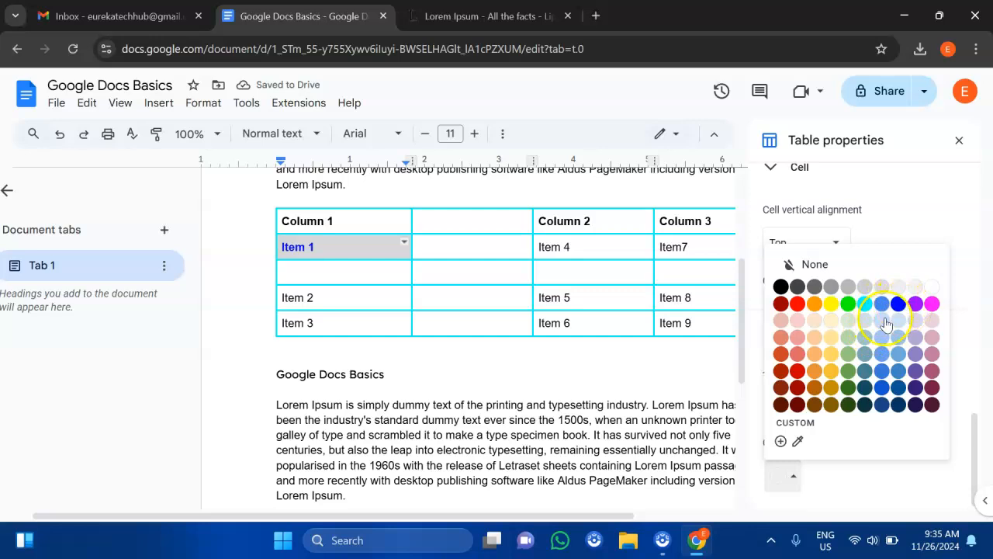
left_click(799, 337)
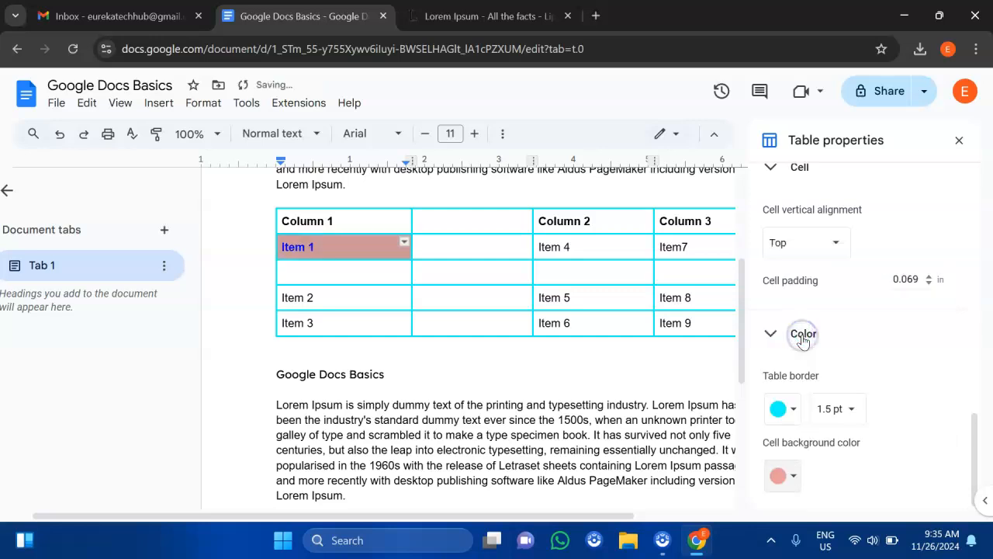
left_click(782, 475)
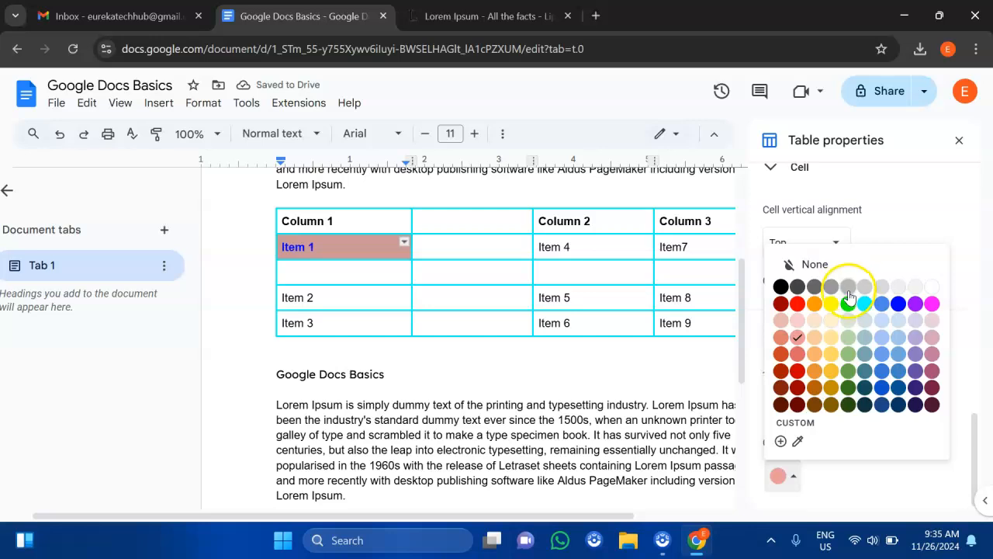
left_click(848, 303)
left_click(712, 347)
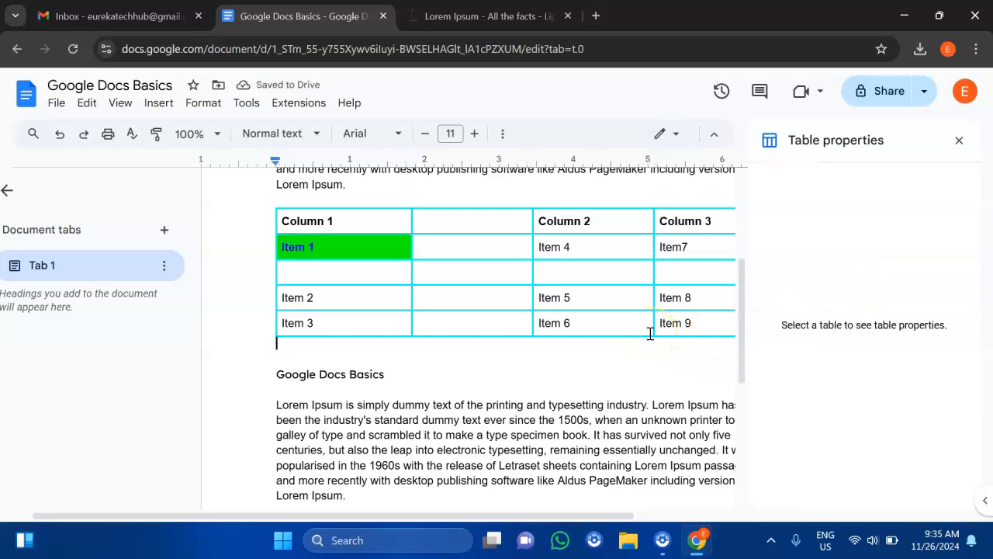
key("ctrl+z")
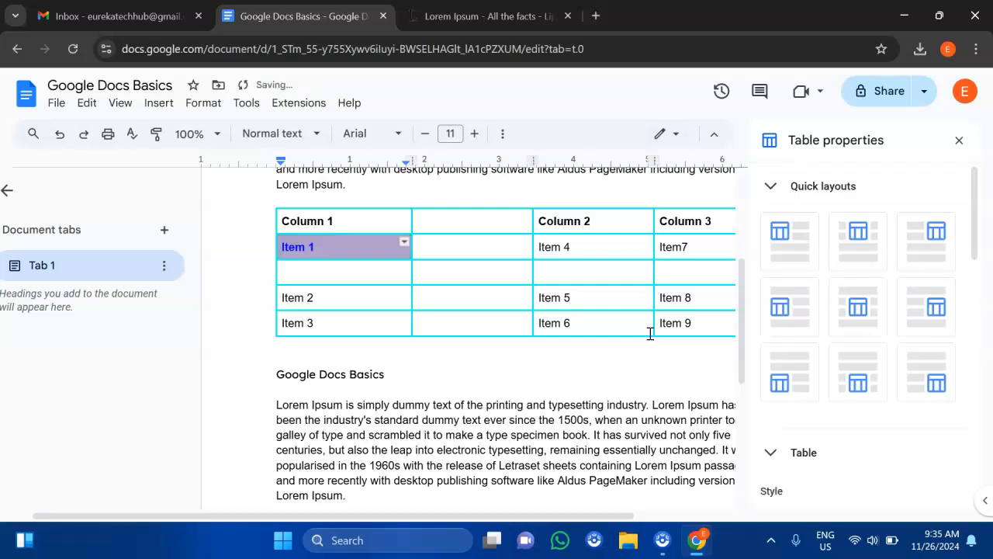
key("ctrl+z")
key("ctrl+z")
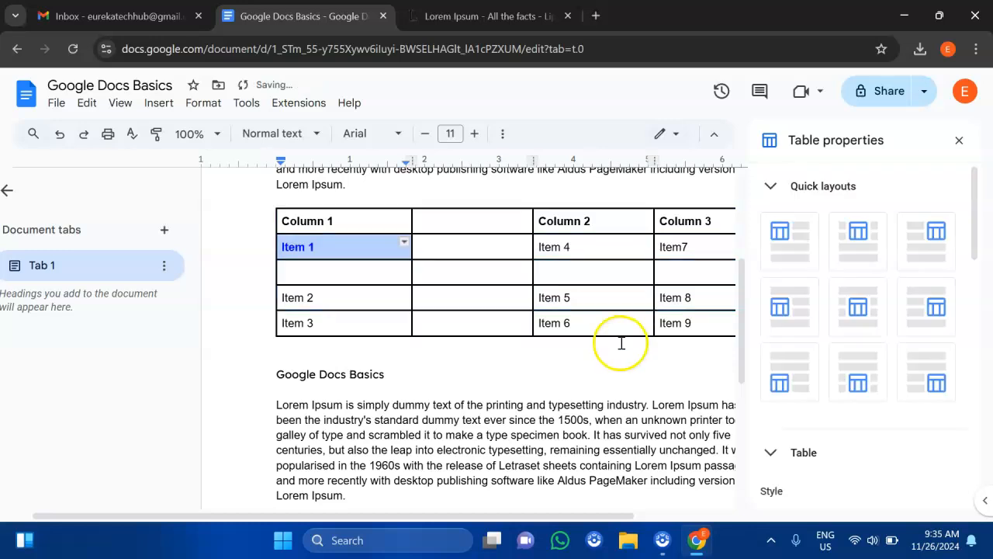
Set the table border width to 1 pt black
left_click(687, 293)
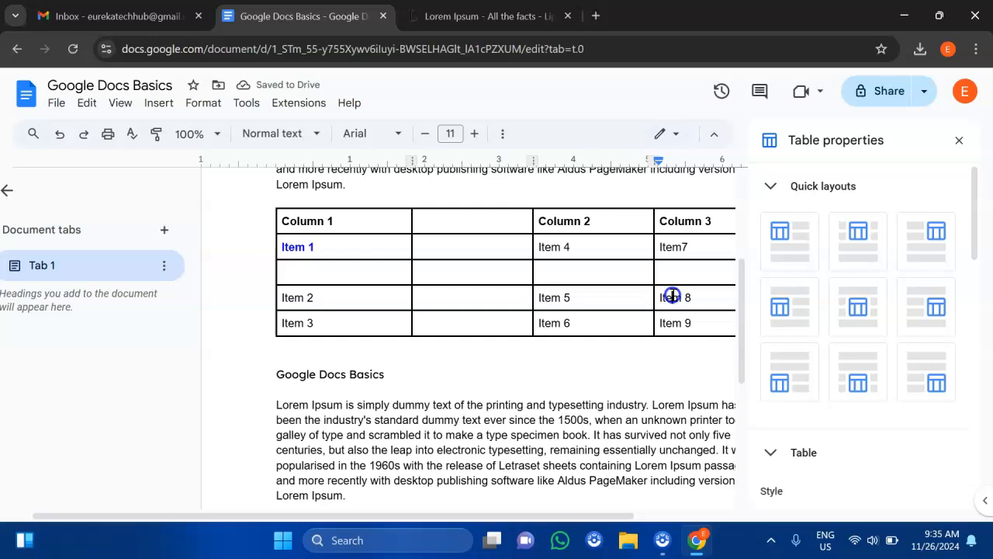
scroll(774, 248, "down", 3)
scroll(776, 250, "down", 2)
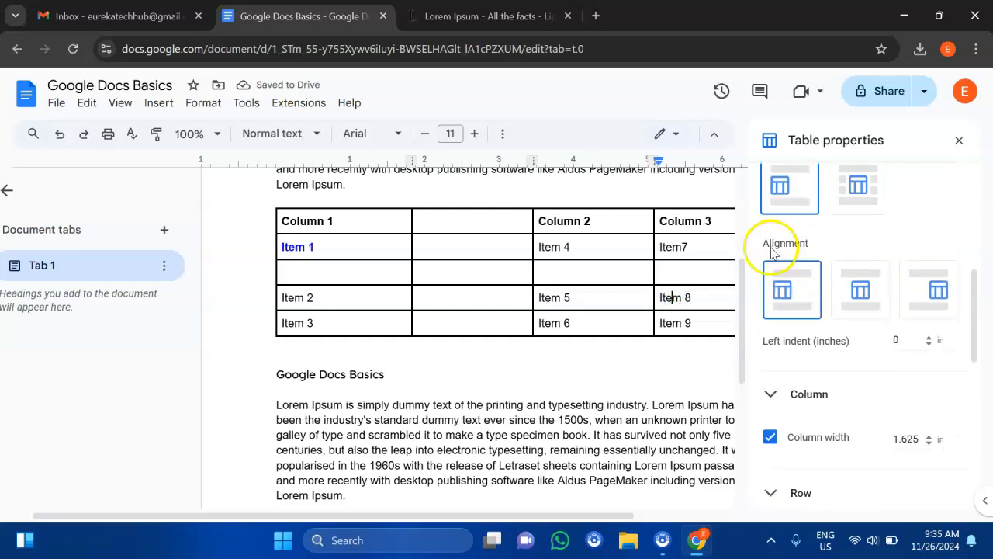
scroll(849, 365, "down", 2)
scroll(849, 369, "down", 3)
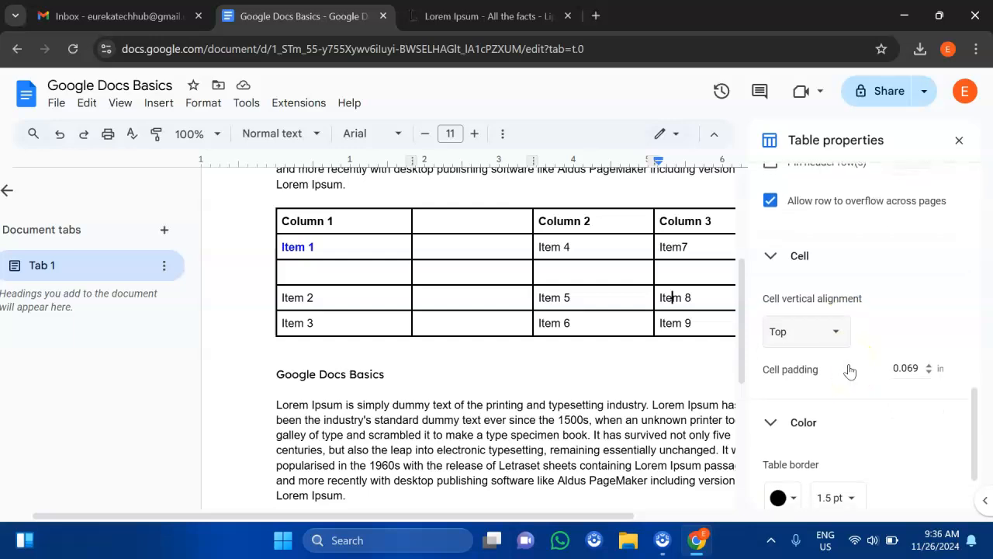
scroll(849, 370, "down", 1)
left_click(849, 407)
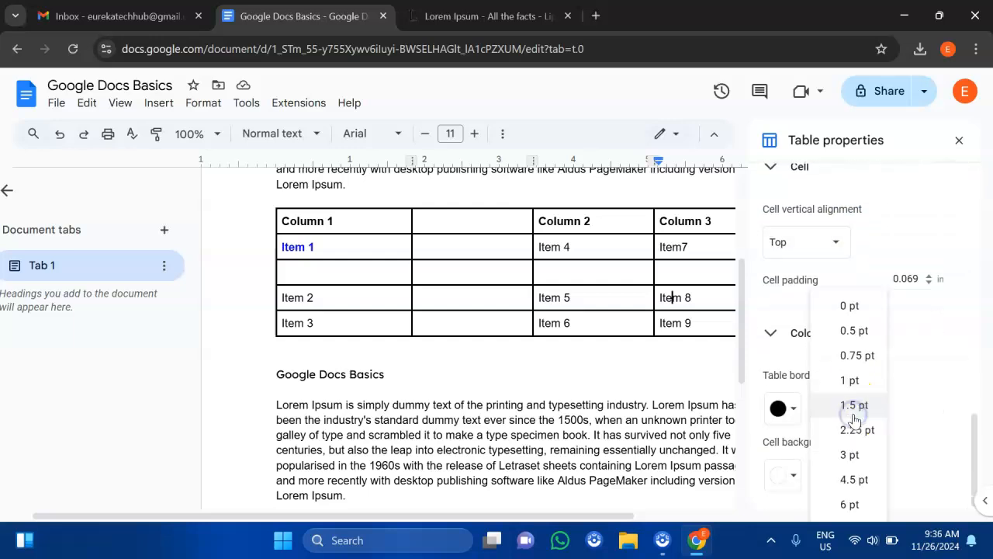
left_click(854, 380)
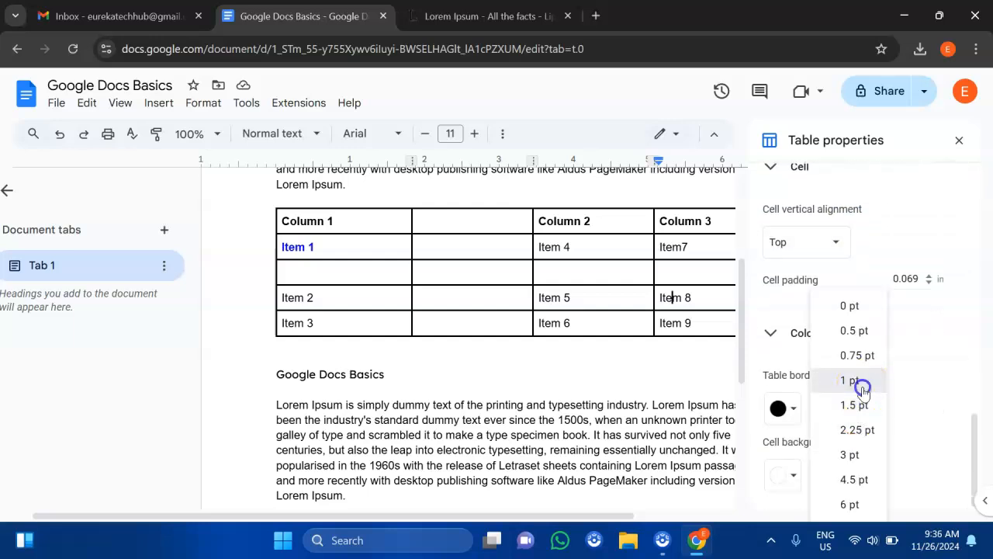
left_click(682, 369)
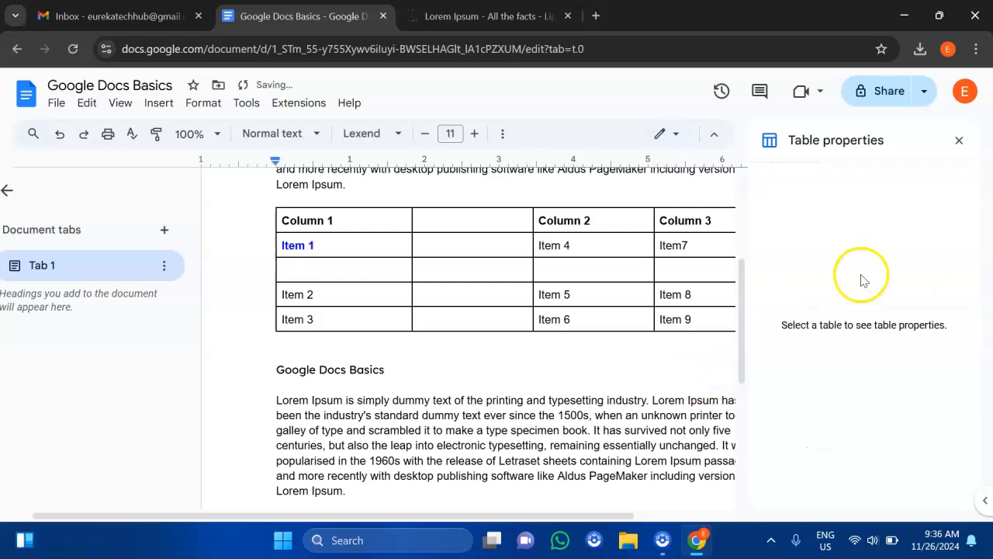
Close Table properties, add an empty line after the Google Docs Basics heading, and open Insert > Image
left_click(959, 140)
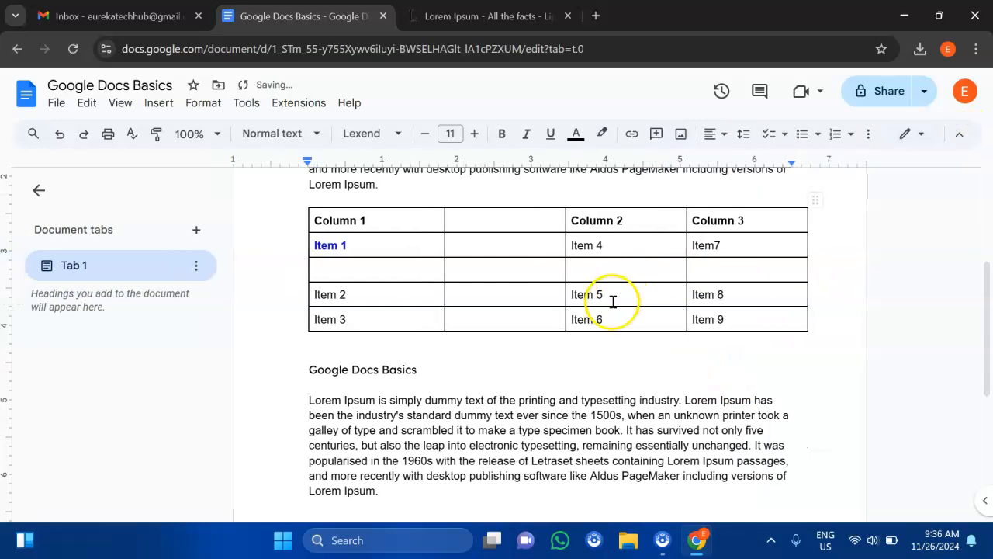
scroll(504, 331, "up", 1)
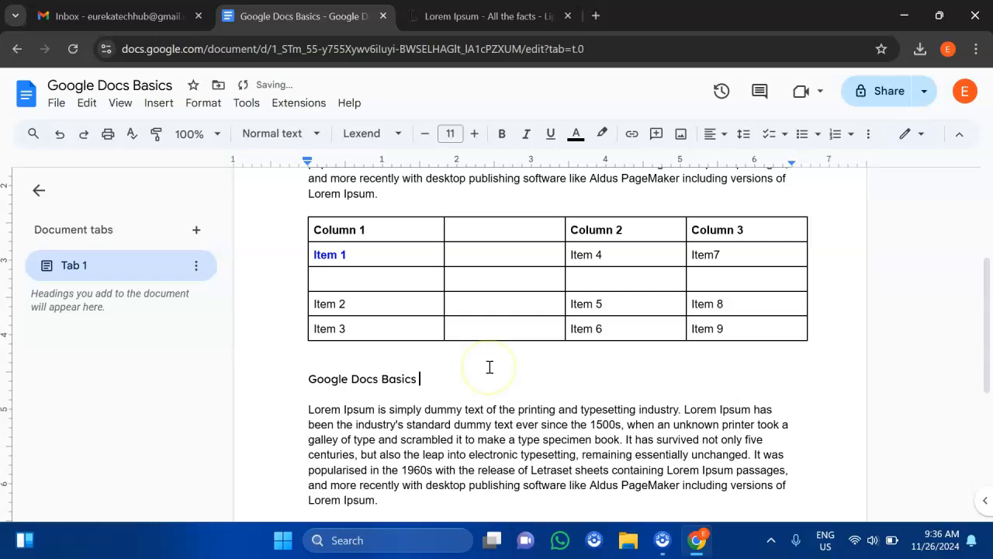
key("Return")
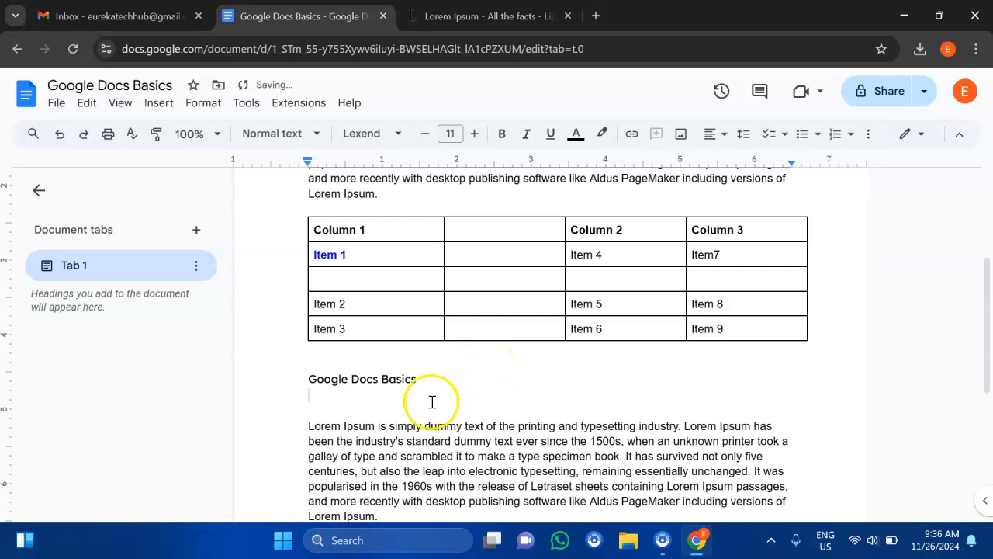
scroll(431, 403, "down", 1)
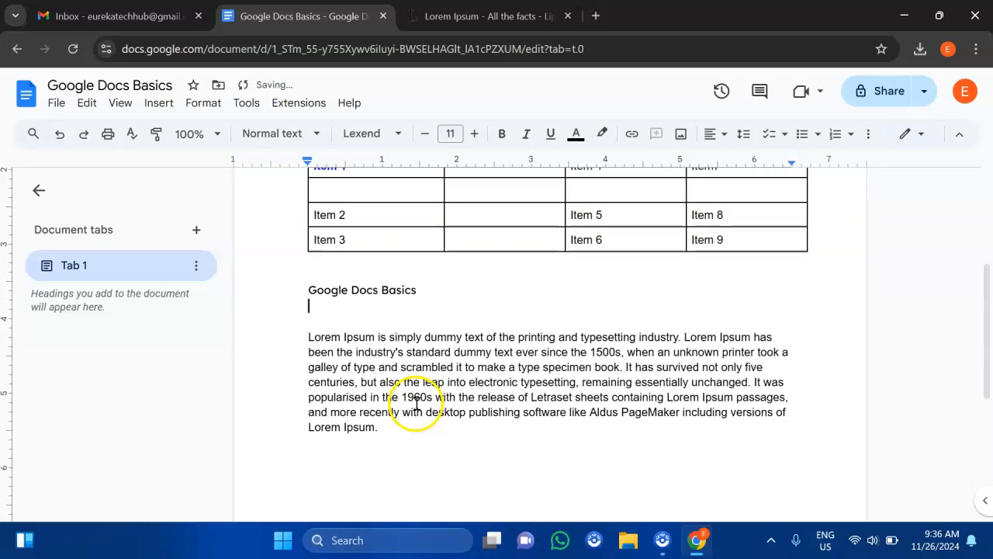
left_click(159, 102)
mouse_move(176, 129)
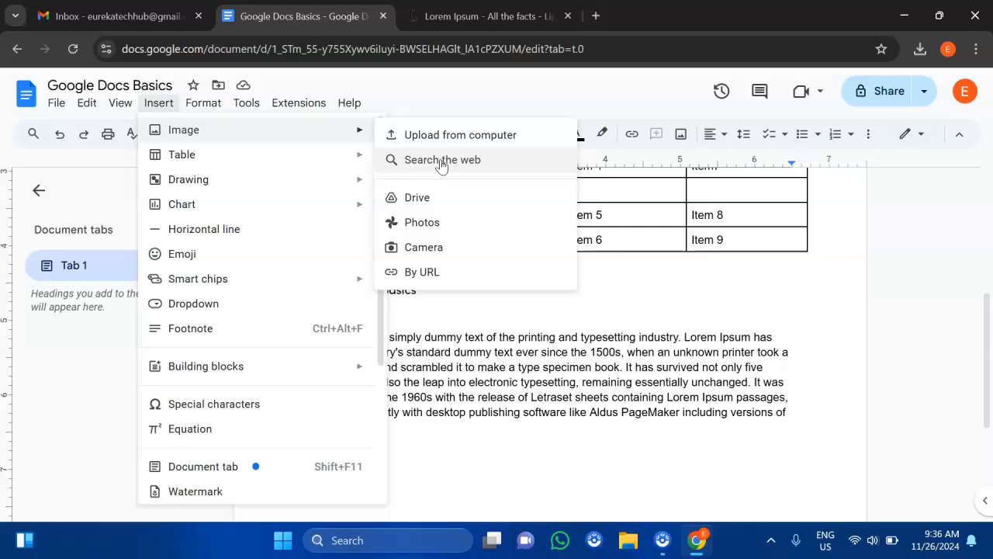
Upload computer.jpg from the Downloads folder and select the inserted photo
left_click(436, 198)
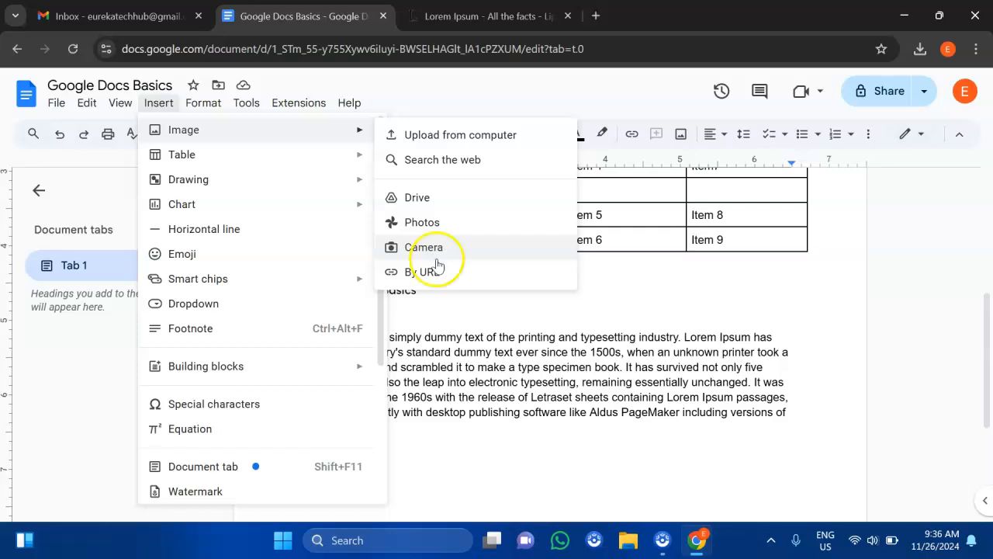
left_click(413, 136)
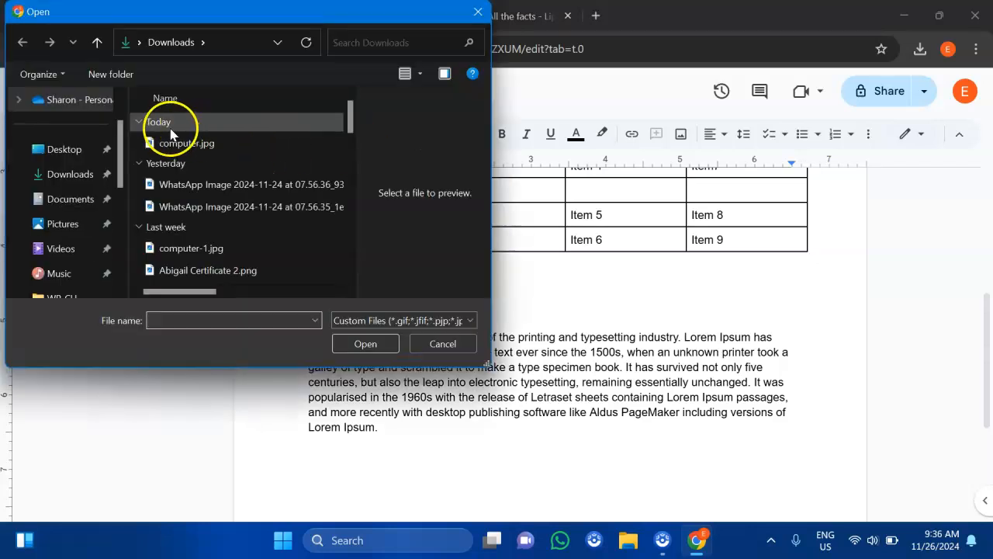
left_click(76, 174)
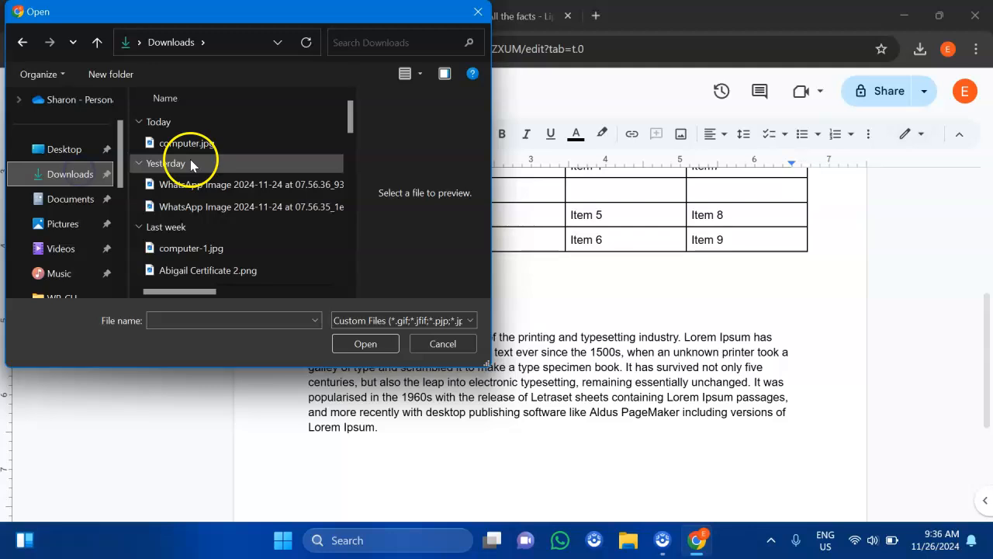
left_click(233, 143)
left_click(339, 351)
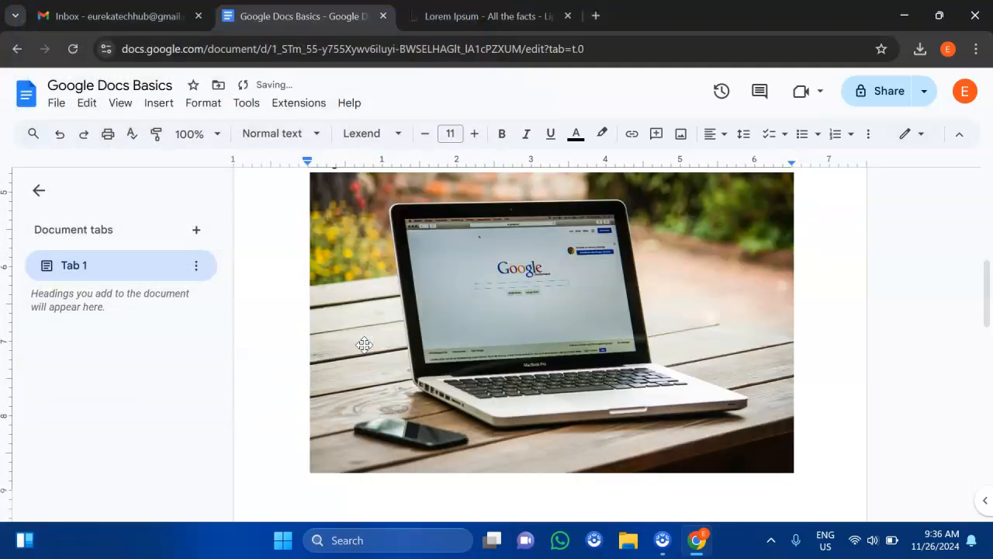
left_click(477, 351)
scroll(478, 351, "up", 1)
scroll(478, 350, "down", 1)
Select the laptop photo under the Google Docs Basics heading and scroll it into view
left_click(522, 322)
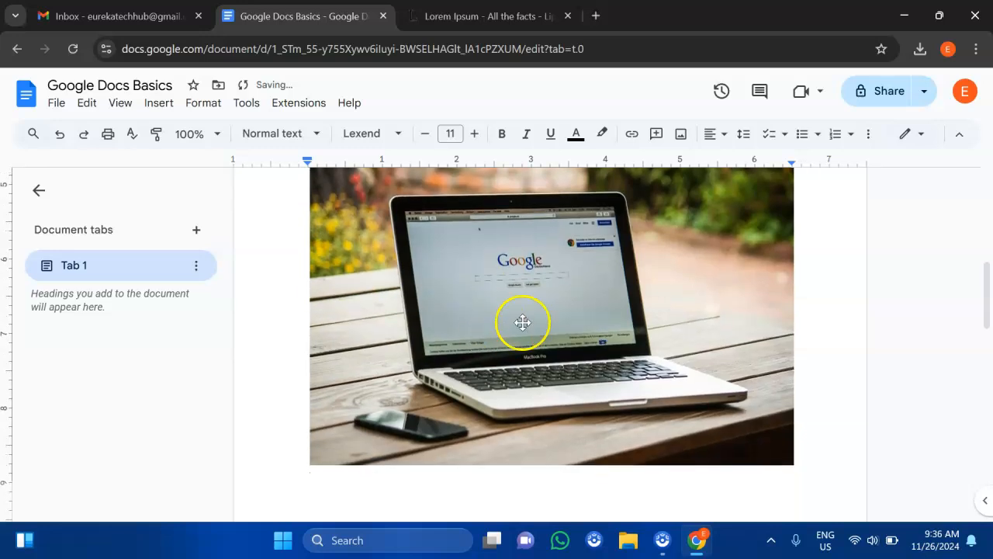
left_click(522, 322)
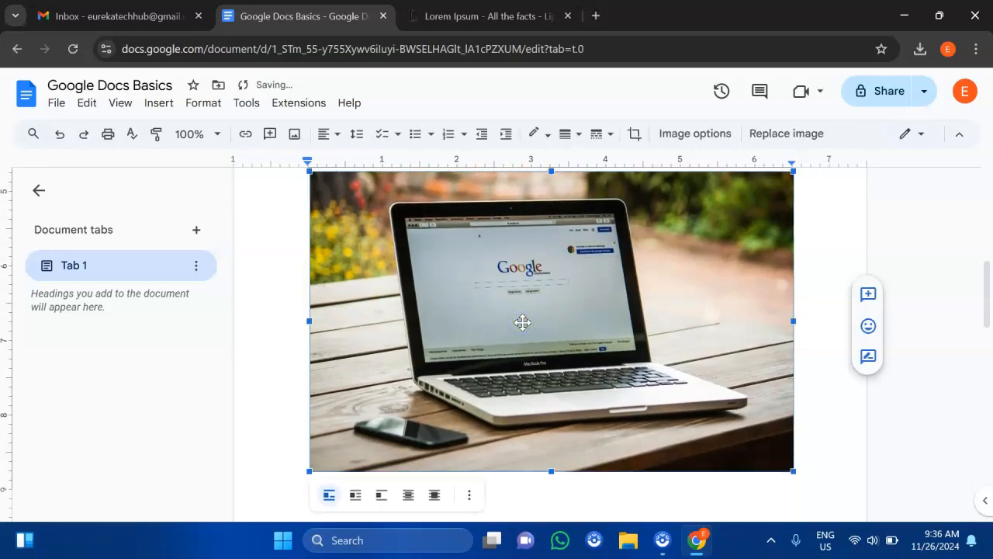
scroll(679, 322, "up", 1)
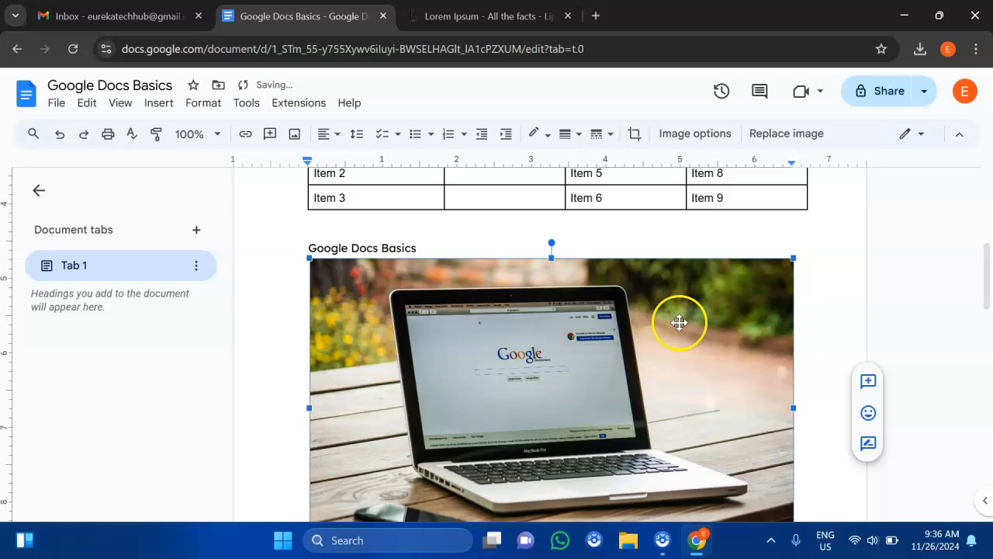
left_click(502, 244)
left_click(540, 322)
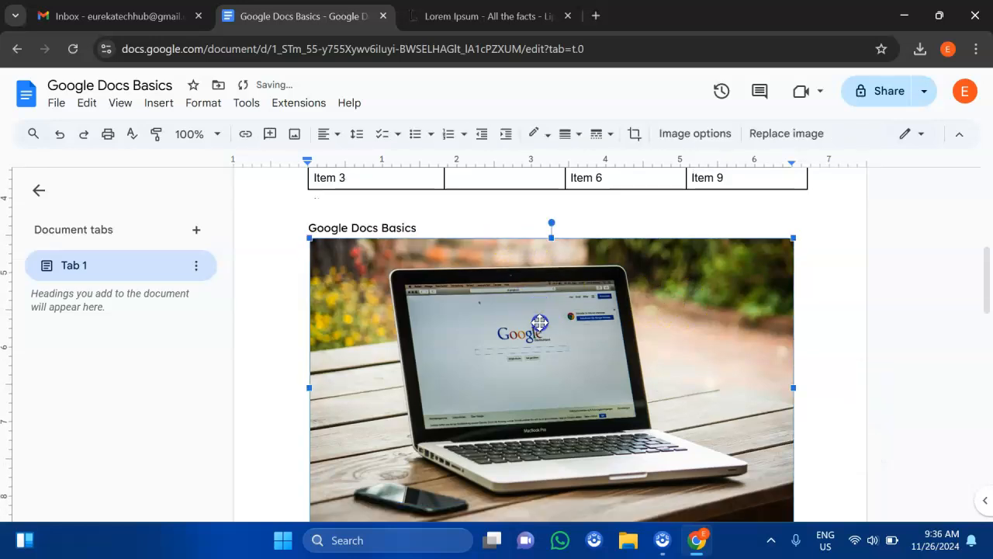
scroll(590, 295, "down", 1)
scroll(594, 291, "down", 1)
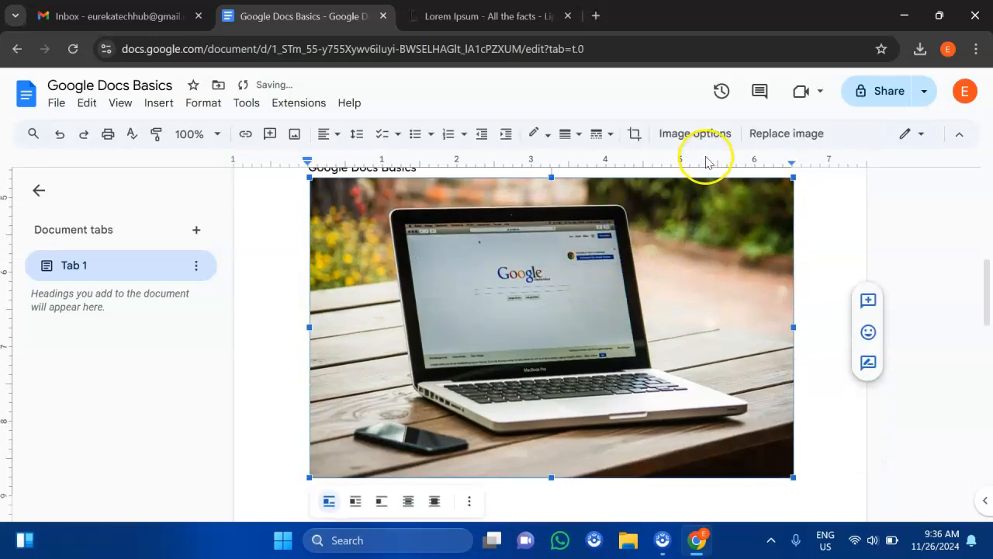
In Image options' Size & Rotation, rotate the photo 90°, then undo it back to 0°
left_click(699, 132)
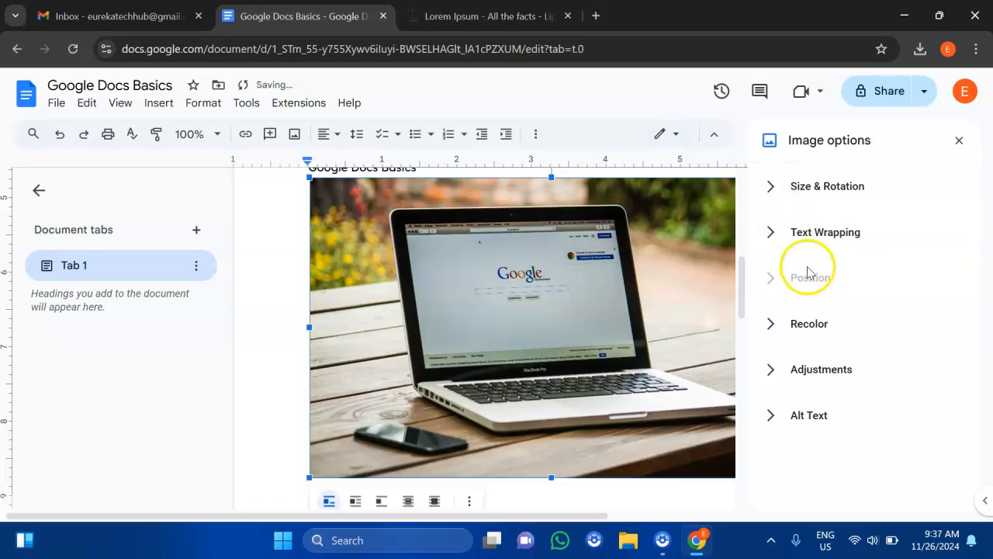
left_click(776, 189)
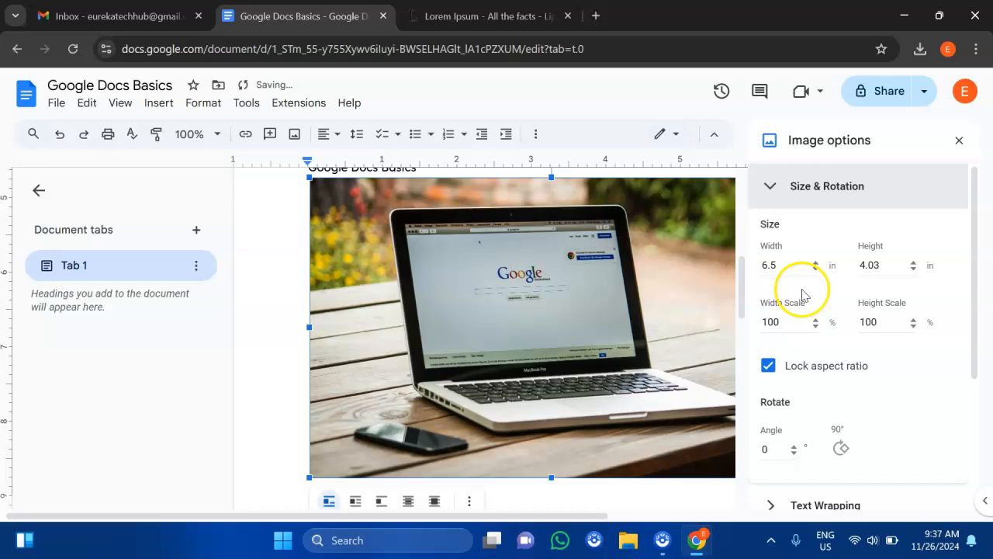
scroll(802, 290, "down", 1)
scroll(799, 324, "down", 1)
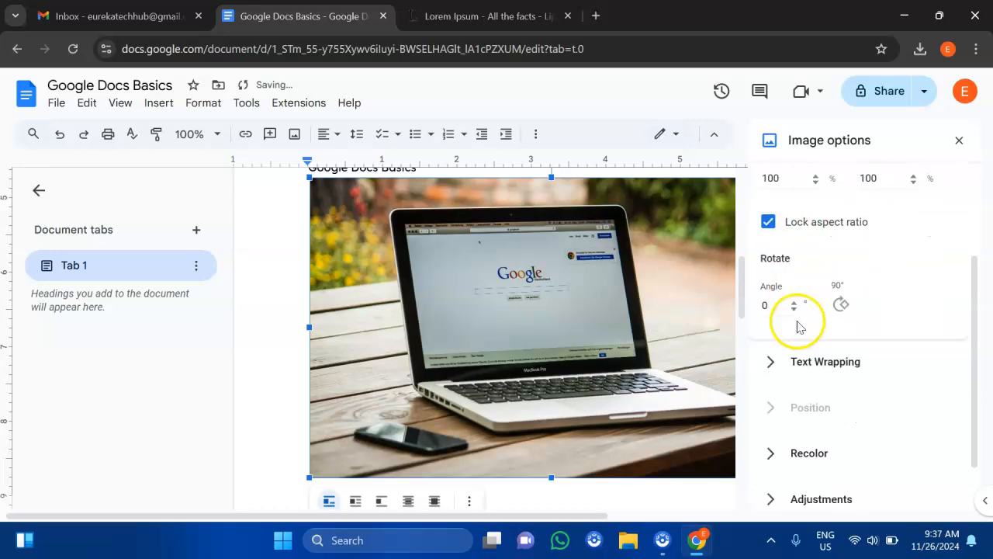
left_click(844, 303)
scroll(579, 341, "up", 6)
scroll(580, 341, "down", 4)
scroll(579, 341, "down", 5)
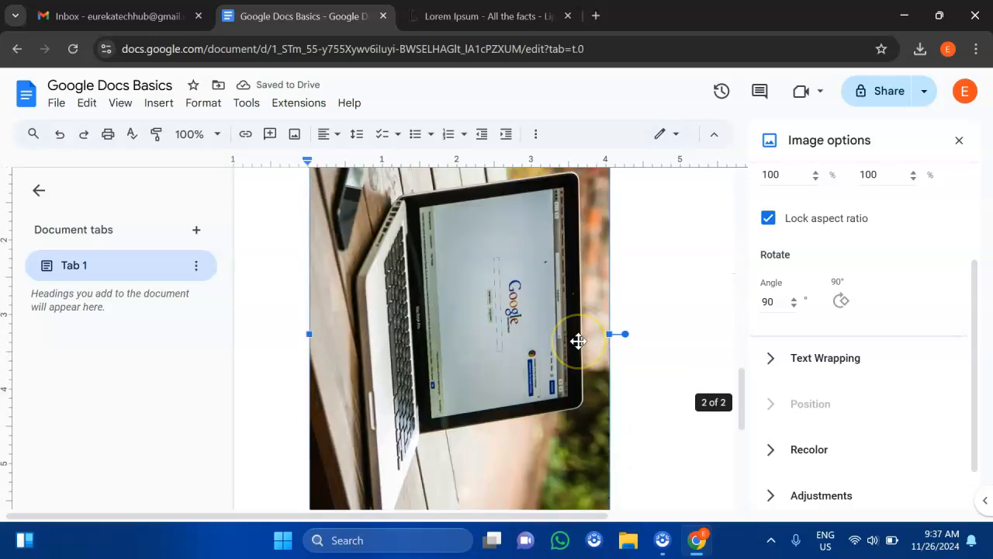
scroll(579, 341, "down", 1)
scroll(578, 341, "up", 2)
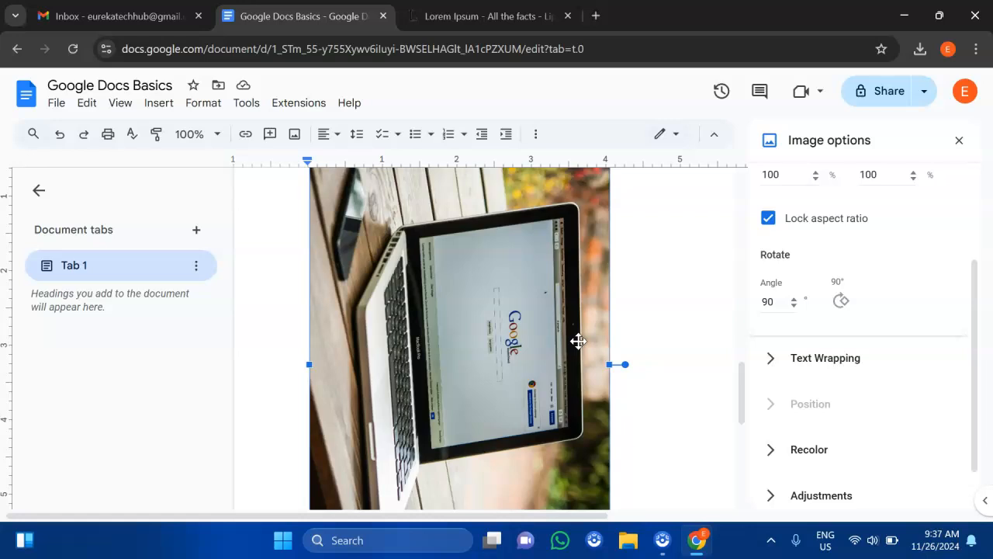
key("ctrl+z")
scroll(809, 377, "down", 1)
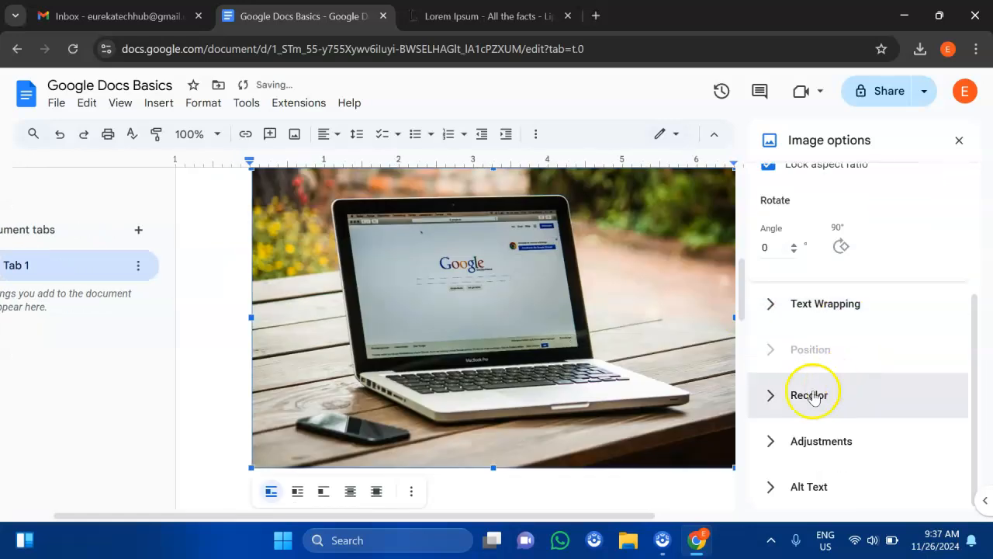
Set the laptop photo's opacity to 90% under Adjustments and expand the Alt Text section
left_click(774, 399)
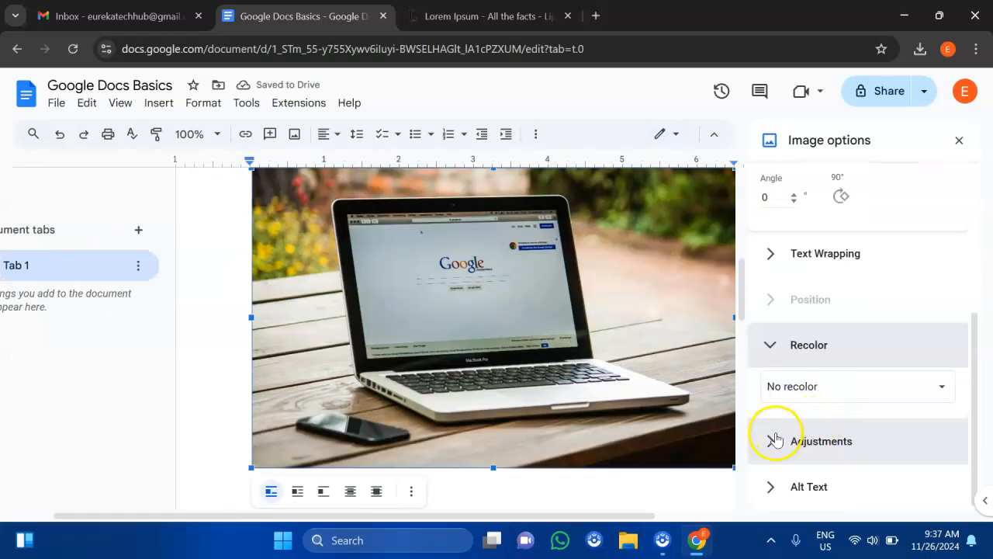
left_click(772, 439)
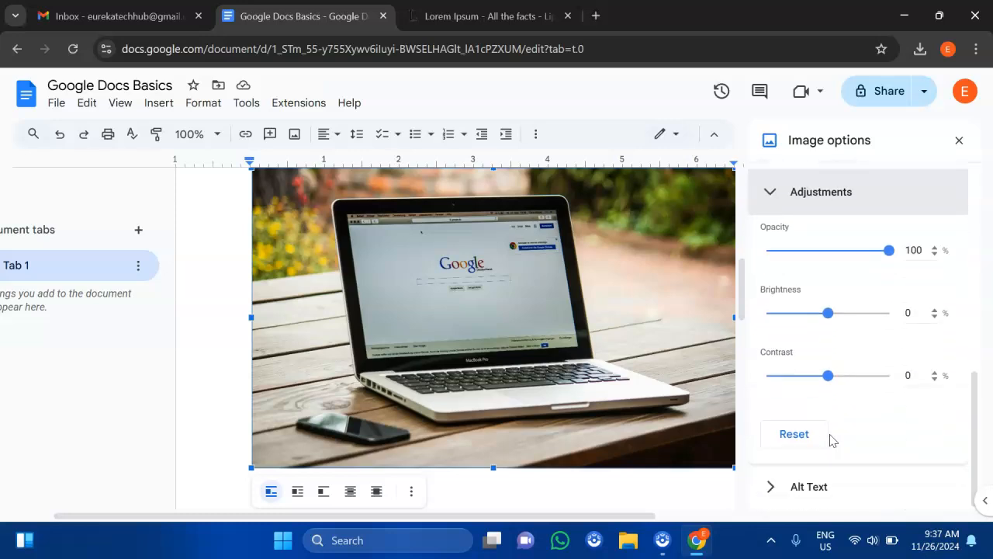
left_click(827, 250)
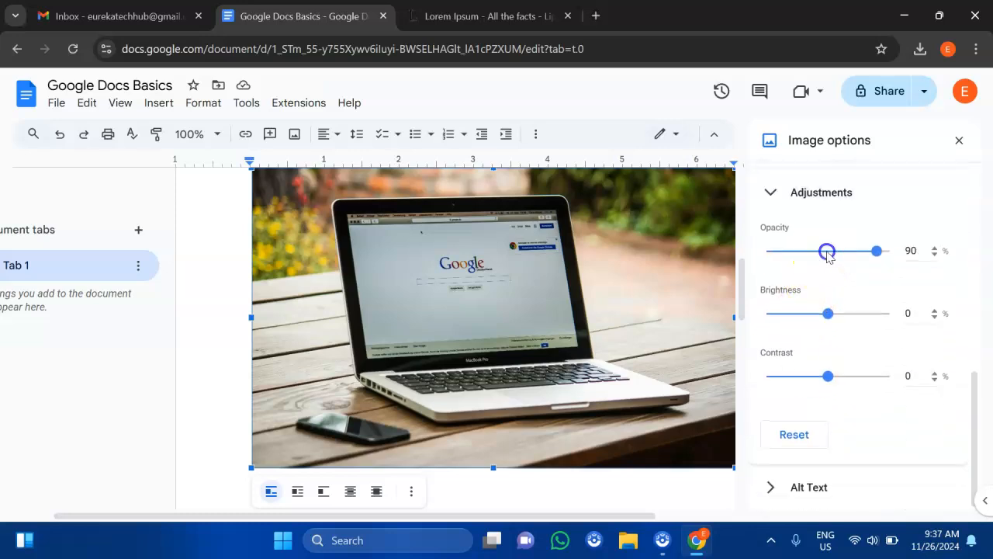
left_click(827, 250)
left_click(832, 250)
left_click(831, 251)
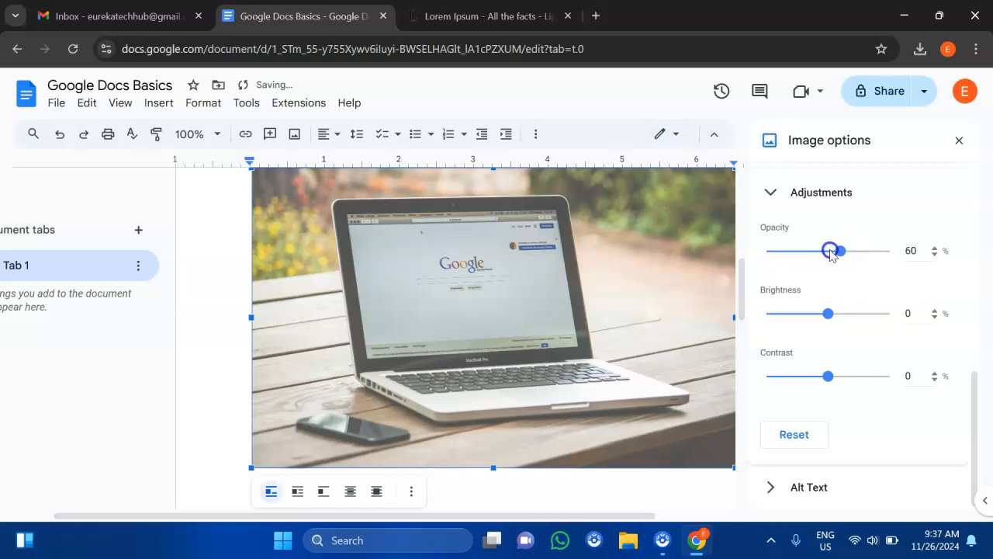
mouse_move(840, 251)
left_mouse_down()
mouse_move(802, 251)
mouse_move(848, 260)
left_mouse_up()
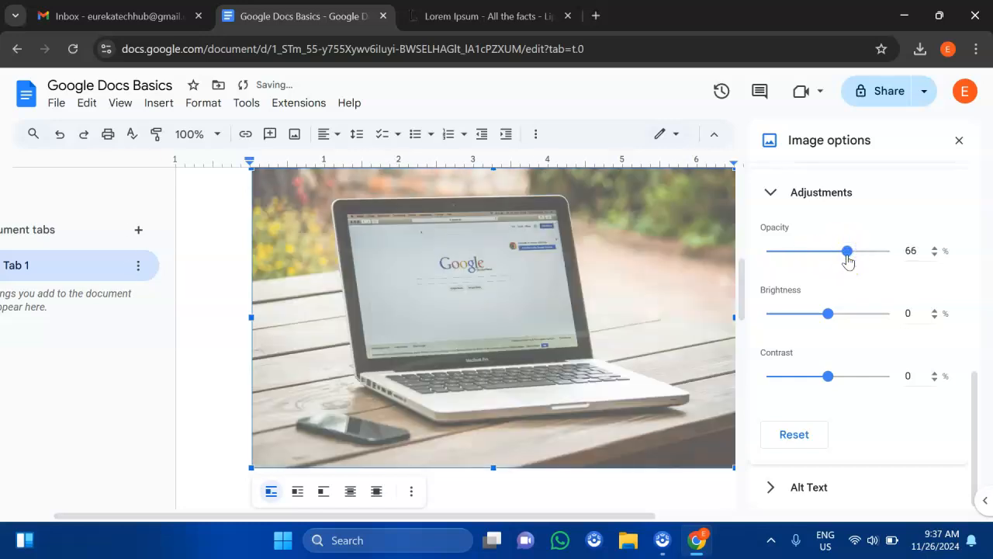
key("ctrl+z")
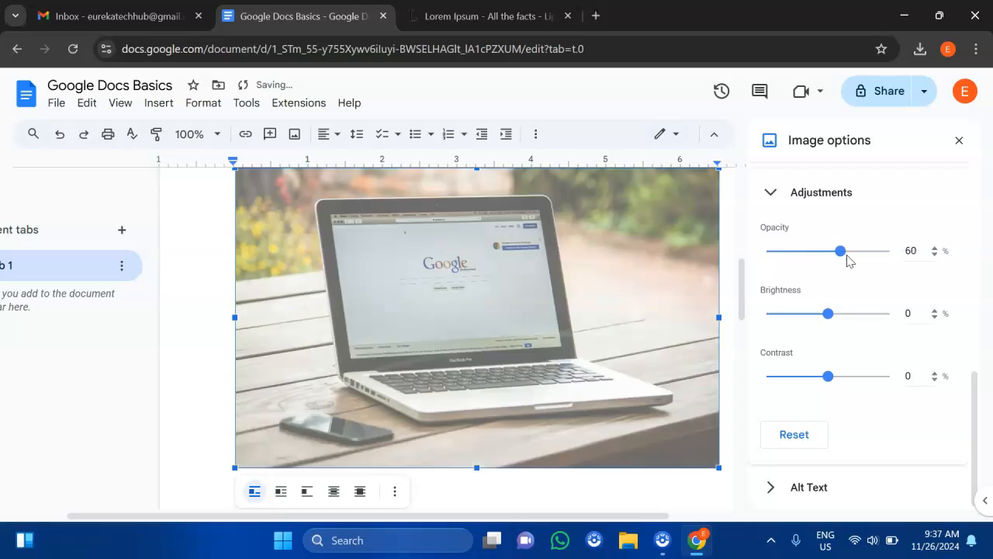
key("ctrl+z")
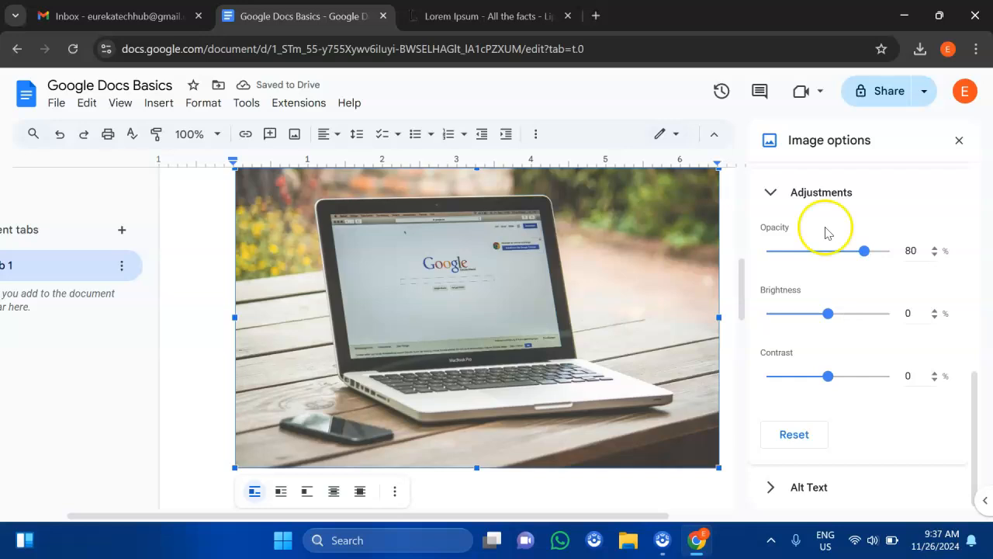
key("ctrl+z")
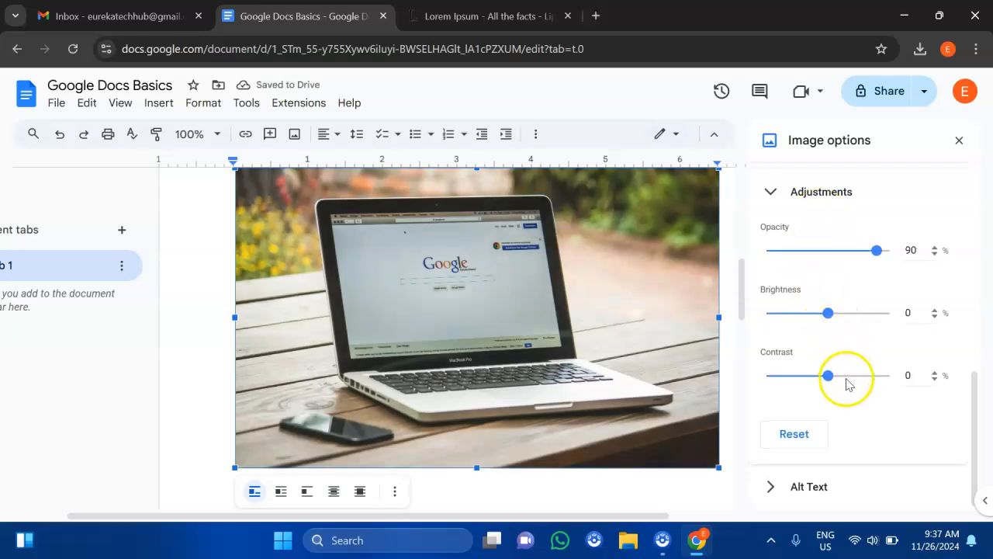
left_click(771, 489)
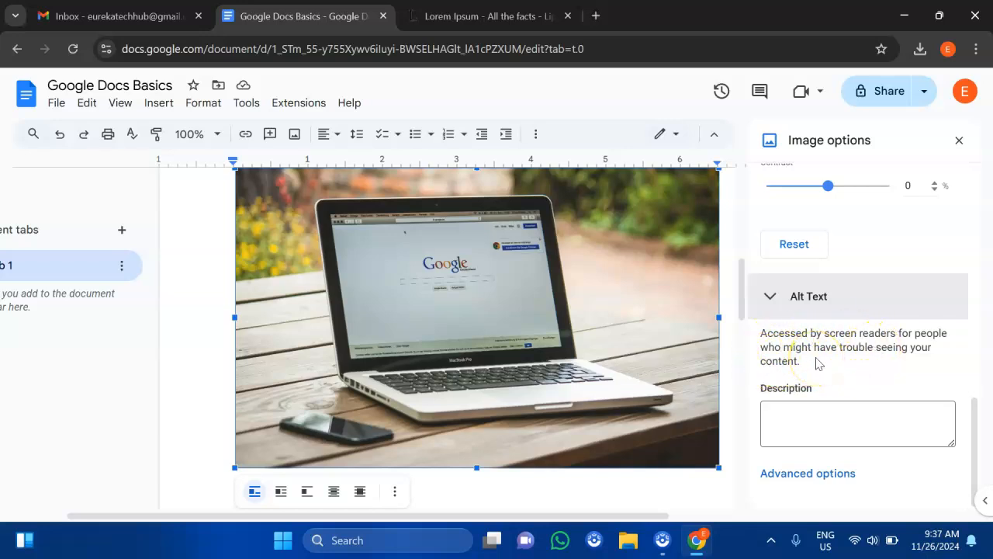
Enter 'This is a computer' as the photo's alt text description and show Advanced options
left_click(809, 419)
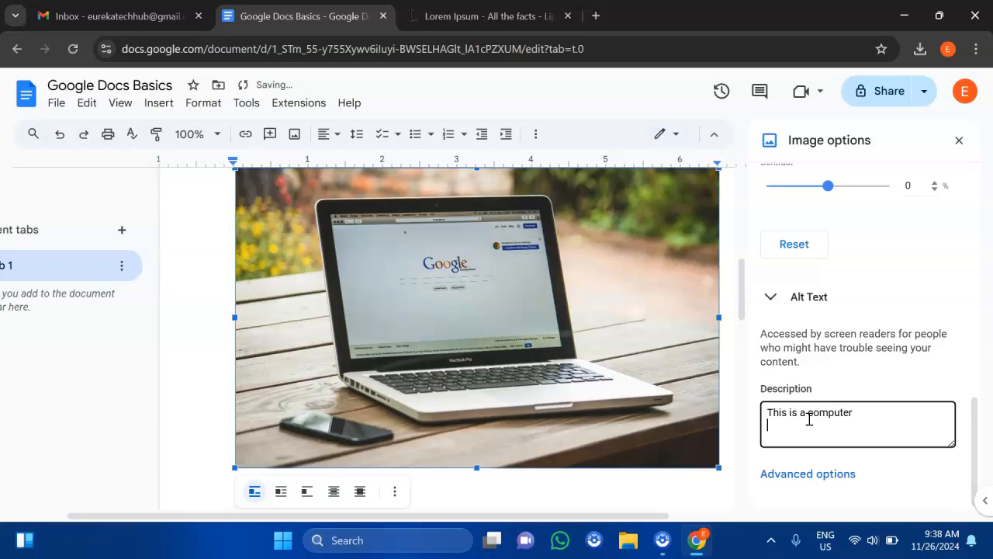
key("Return")
left_click(787, 474)
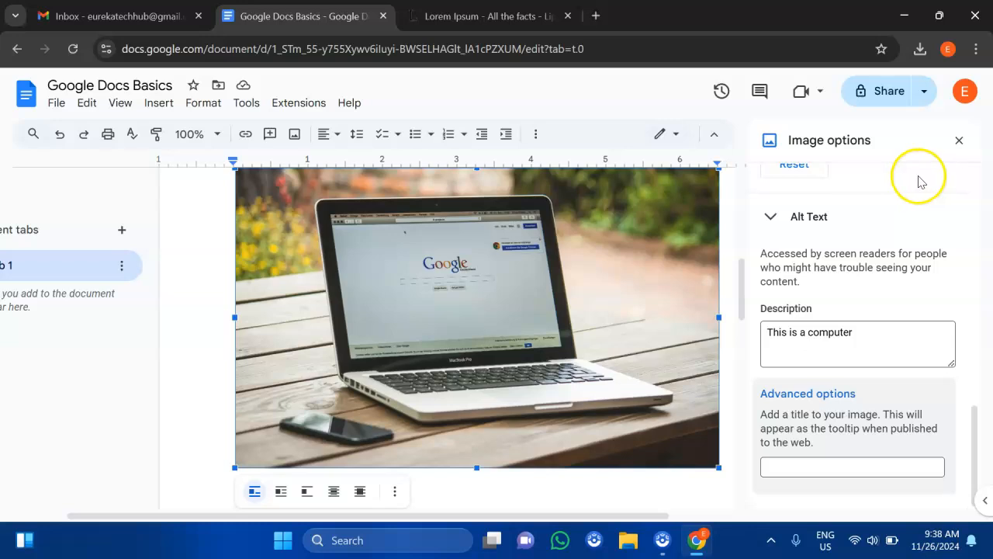
Dismiss the image options panel, deselect the laptop photo, and bring the Lorem Ipsum paragraph below it into view
left_click(957, 144)
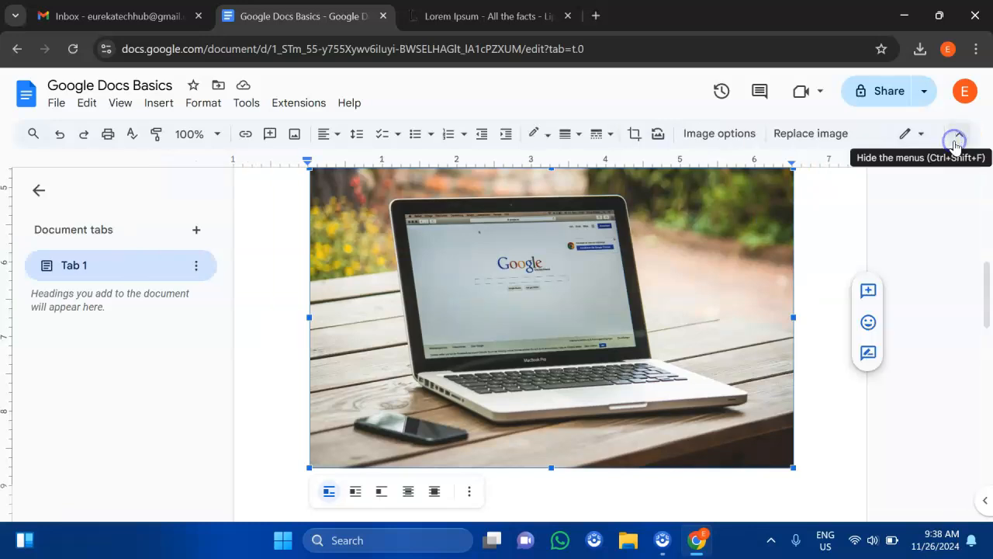
left_click(819, 230)
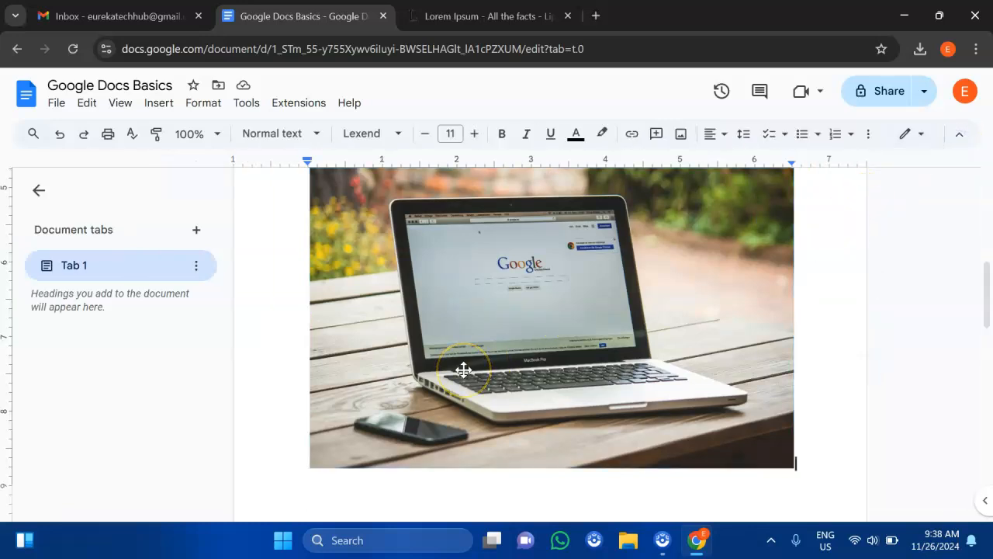
scroll(463, 369, "up", 1)
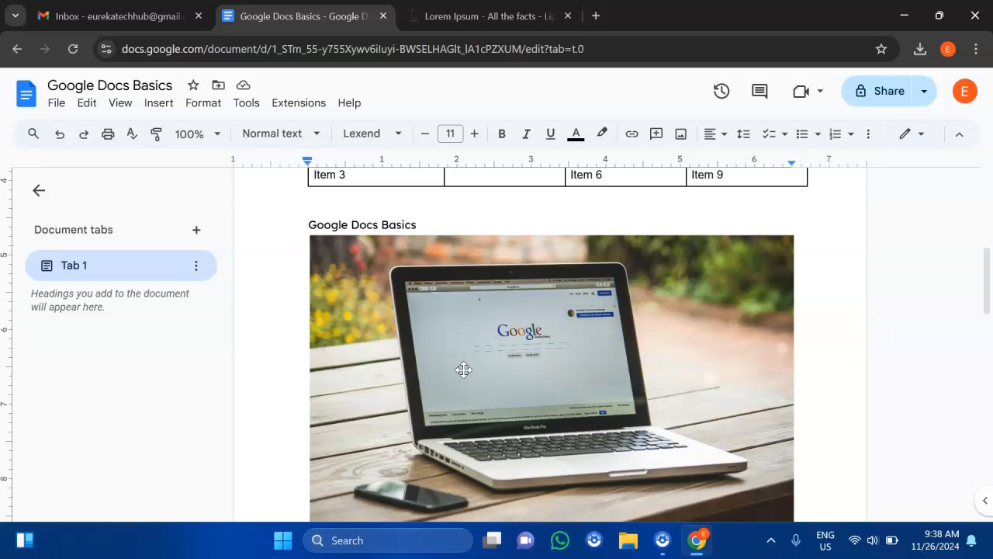
scroll(463, 369, "down", 3)
scroll(465, 370, "down", 1)
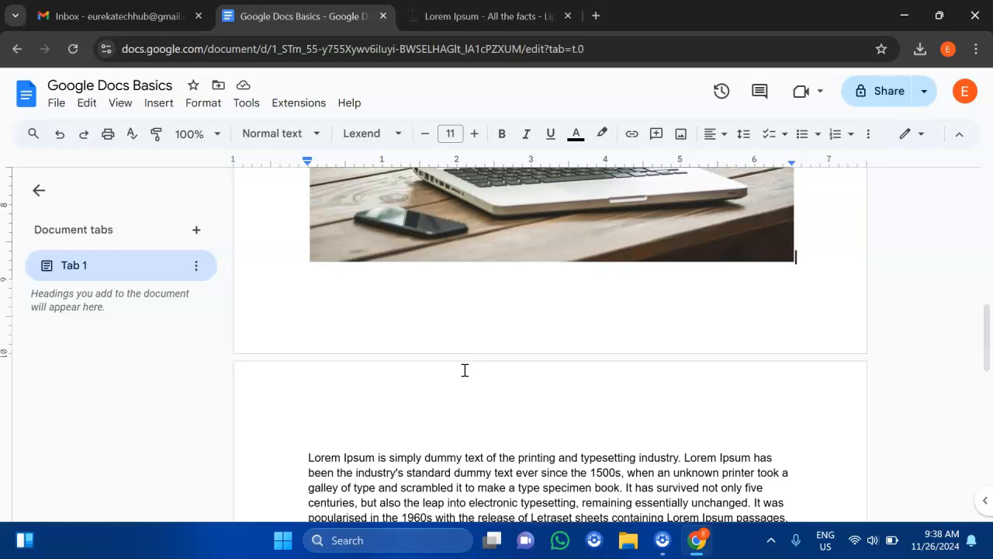
scroll(464, 370, "down", 3)
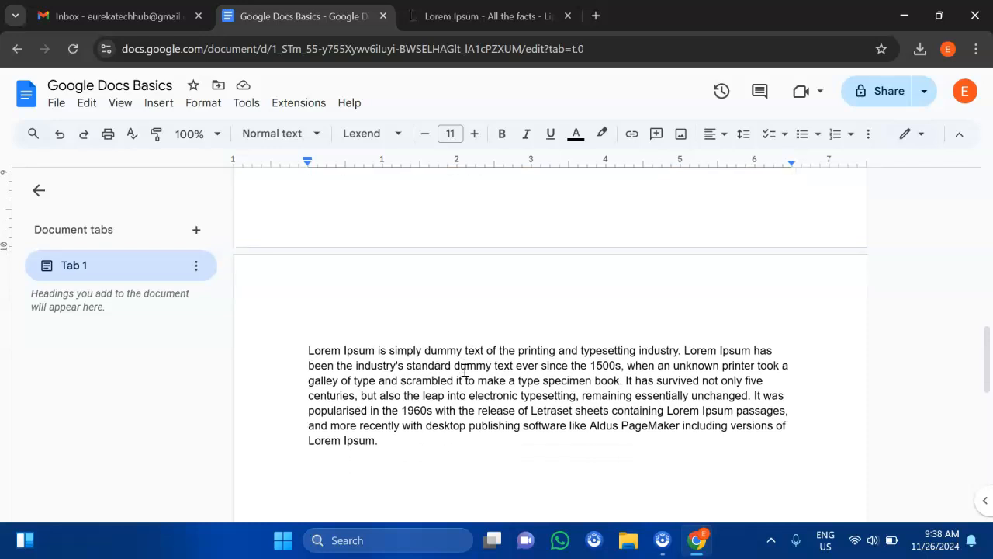
scroll(465, 370, "down", 3)
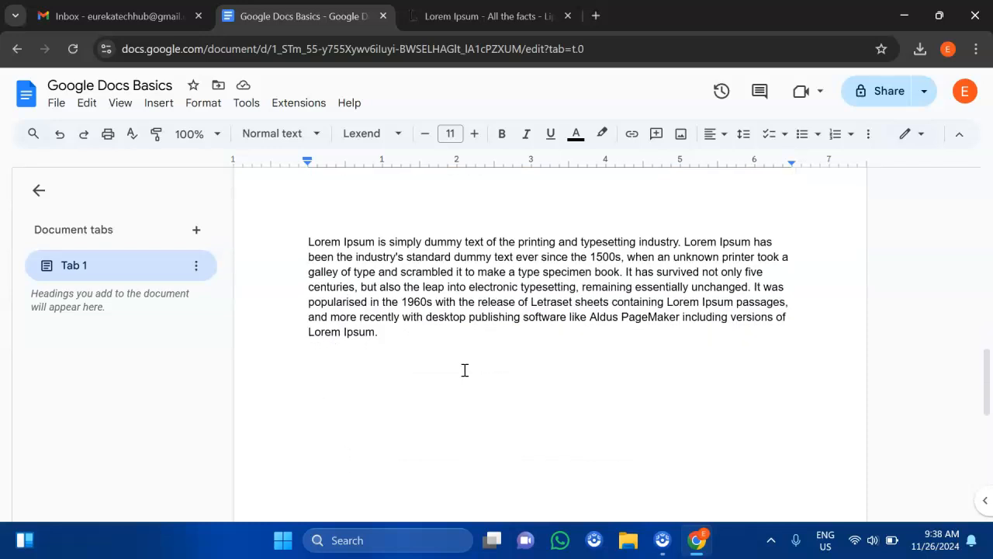
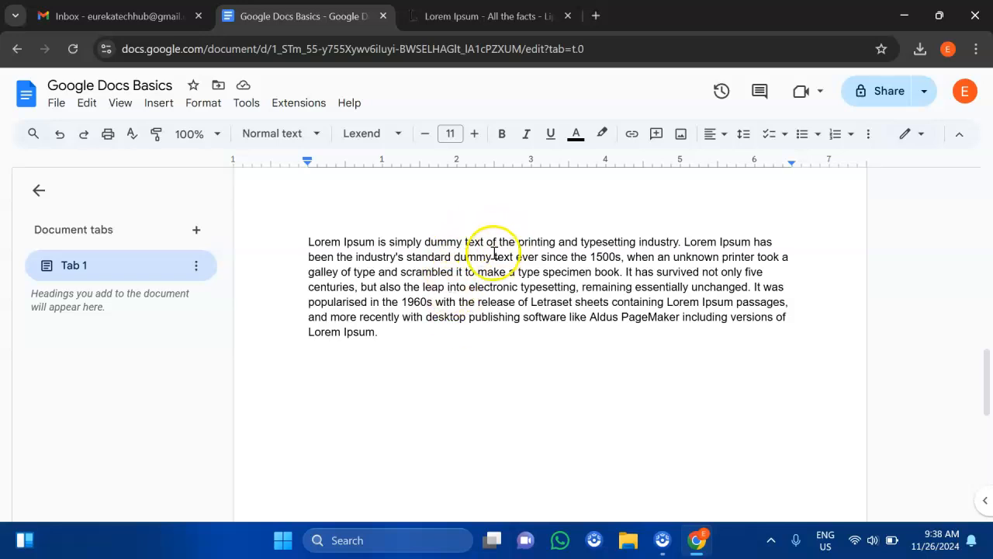
Add a new line reading 'Link an external website' after the Lorem Ipsum paragraph
scroll(488, 253, "up", 1)
scroll(487, 252, "down", 2)
left_click(413, 301)
key("Return")
type("link")
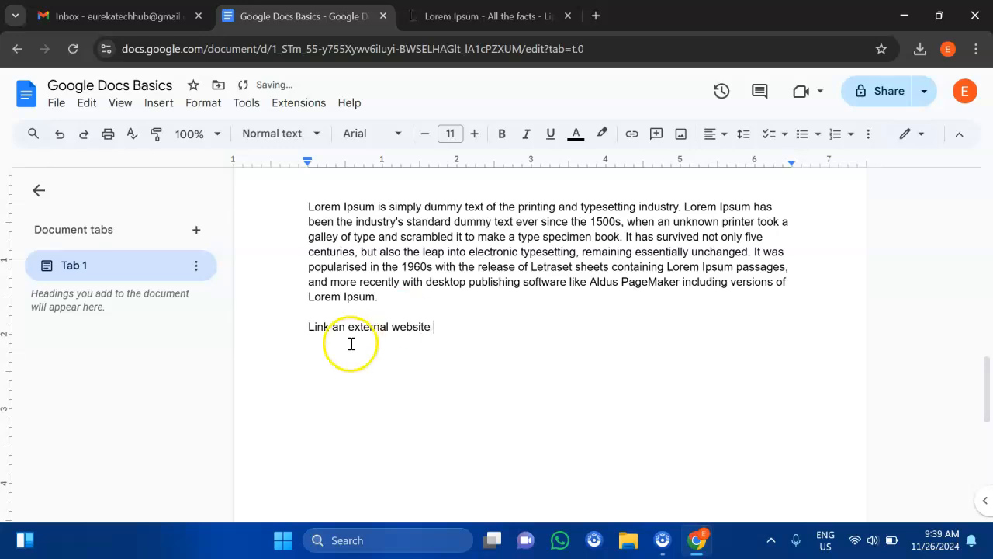
Select the words 'external website' on the new line
left_click_drag(303, 333, 458, 336)
left_click(458, 336)
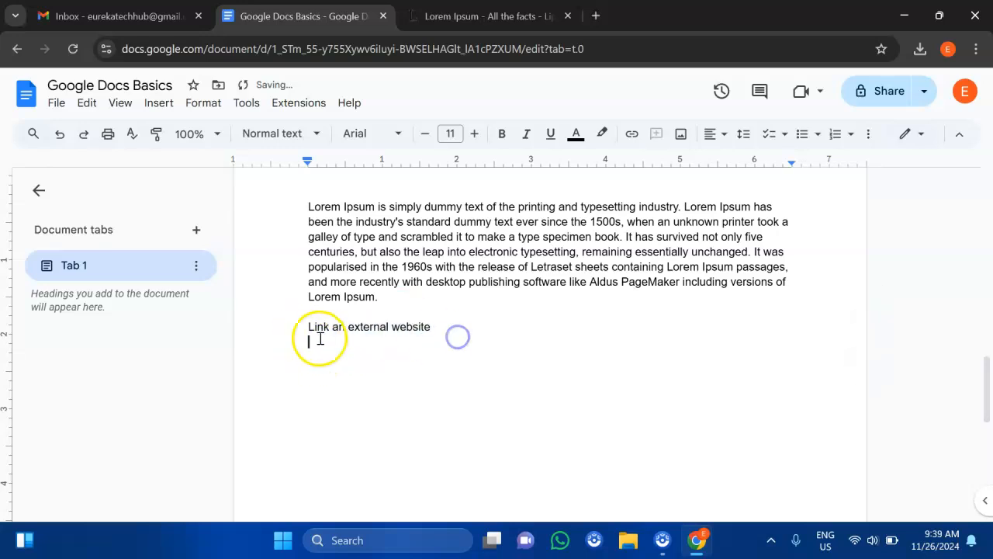
left_click_drag(306, 327, 432, 326)
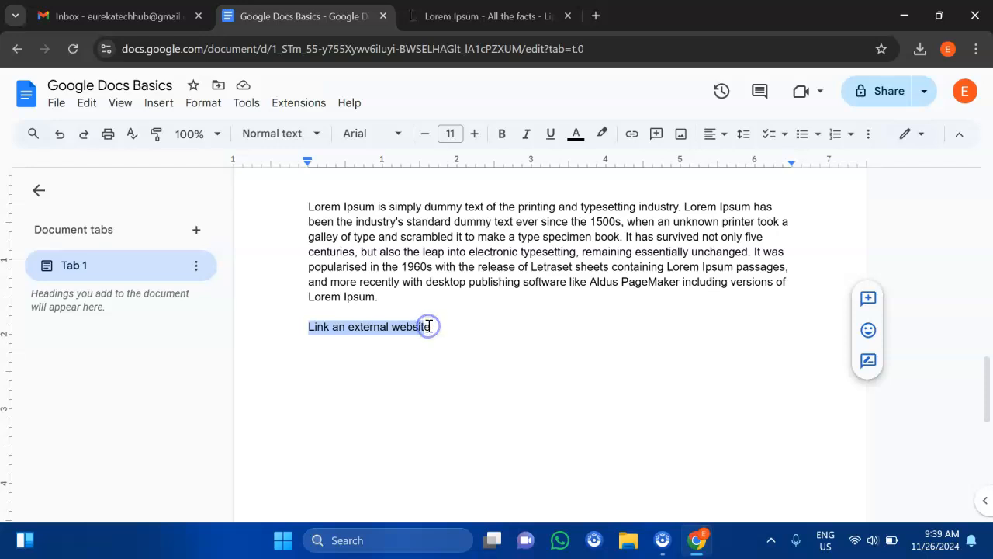
left_click(328, 326)
left_click_drag(301, 332, 444, 325)
left_click(430, 326)
left_click(350, 327)
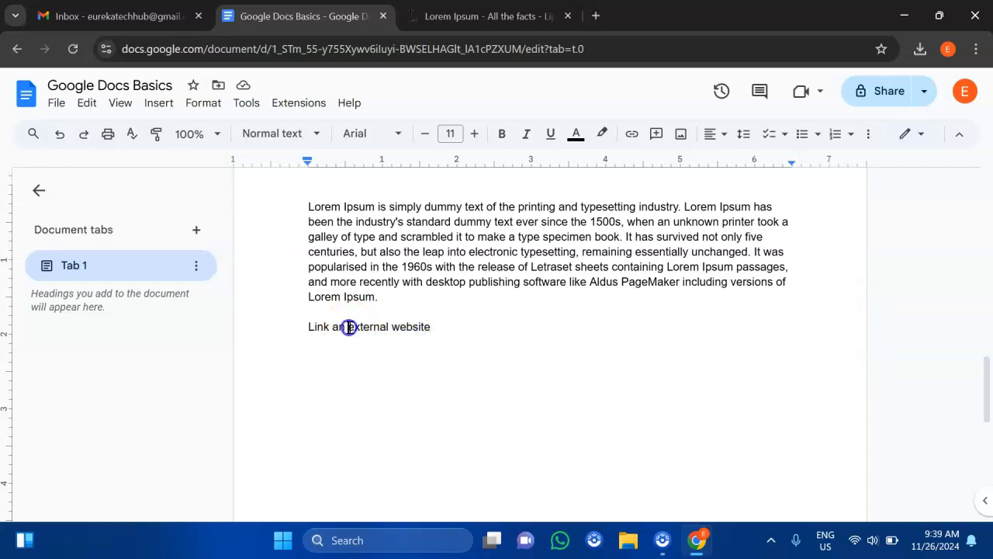
left_click_drag(350, 328, 450, 326)
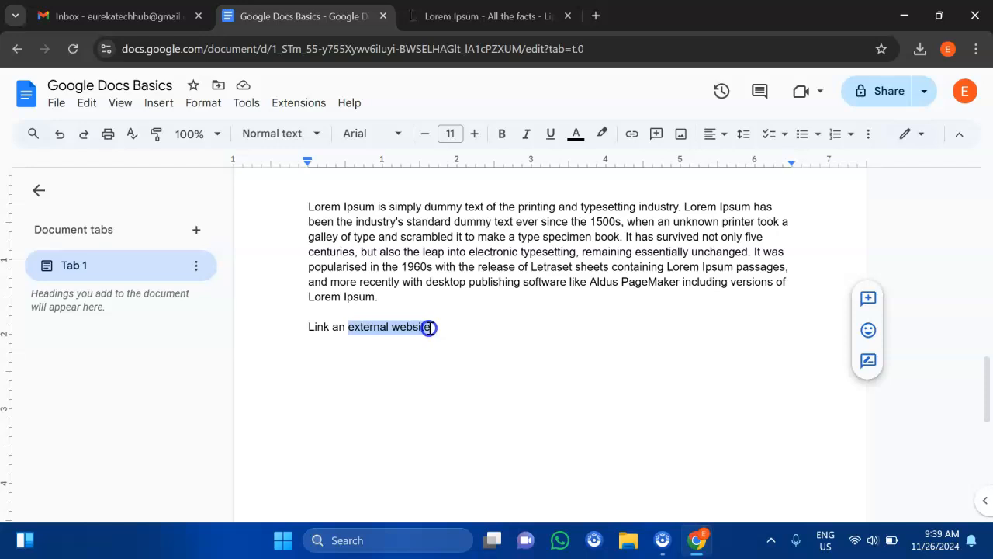
Link 'external website' to wikipedia.org, then follow the link into a new tab
left_click(631, 137)
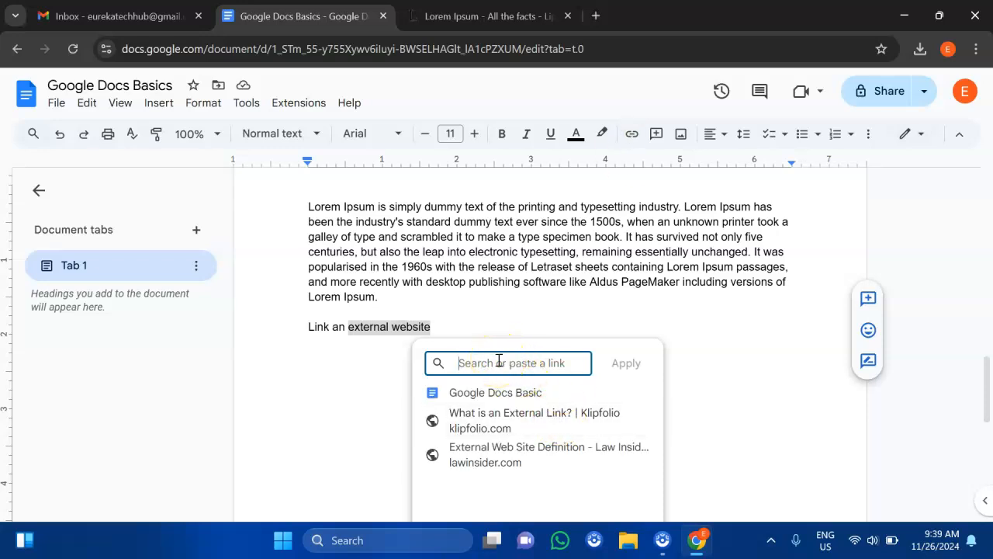
type("wikipedia")
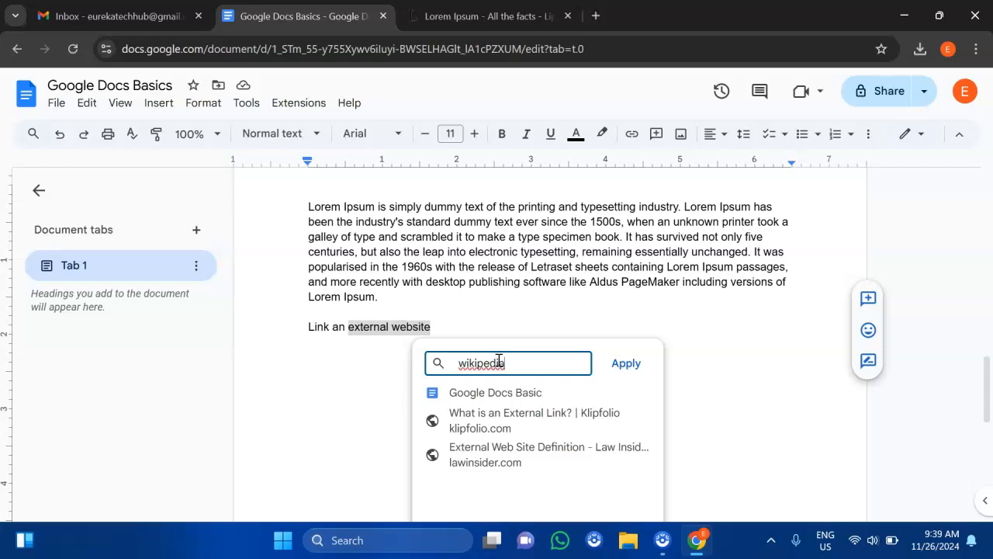
left_click(501, 401)
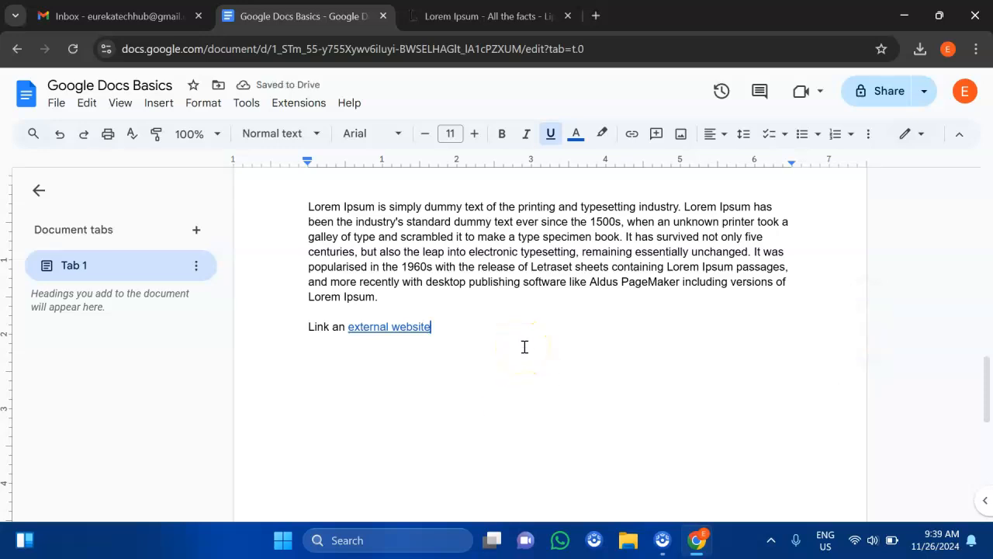
left_click(395, 327)
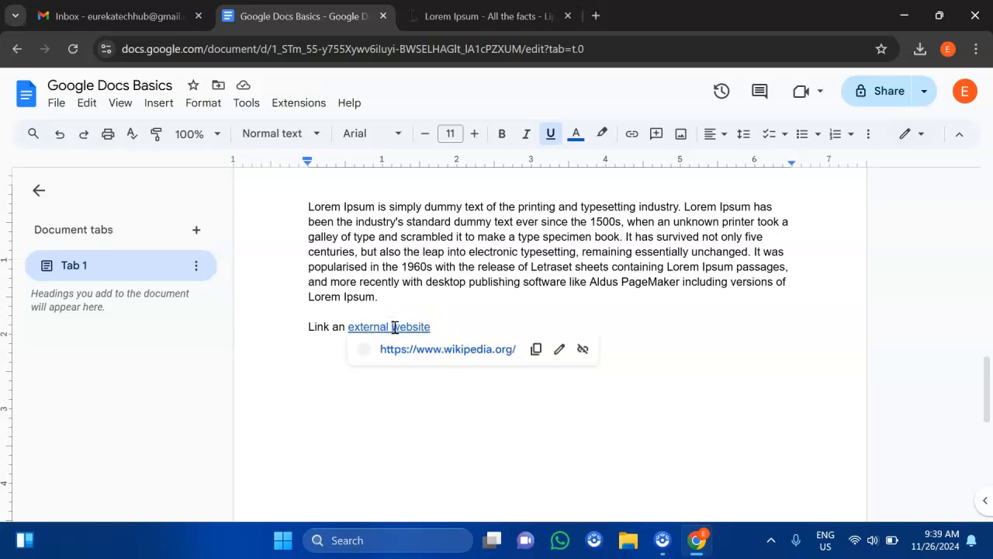
left_click(444, 350)
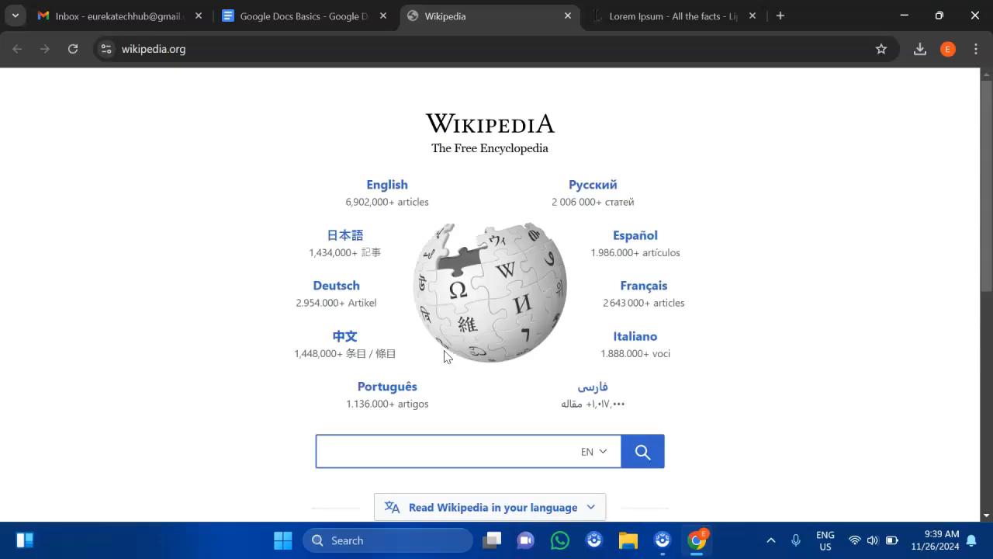
Close the Lorem Ipsum and Wikipedia tabs to return to the Google Docs Basics document
scroll(551, 270, "down", 2)
scroll(554, 272, "up", 2)
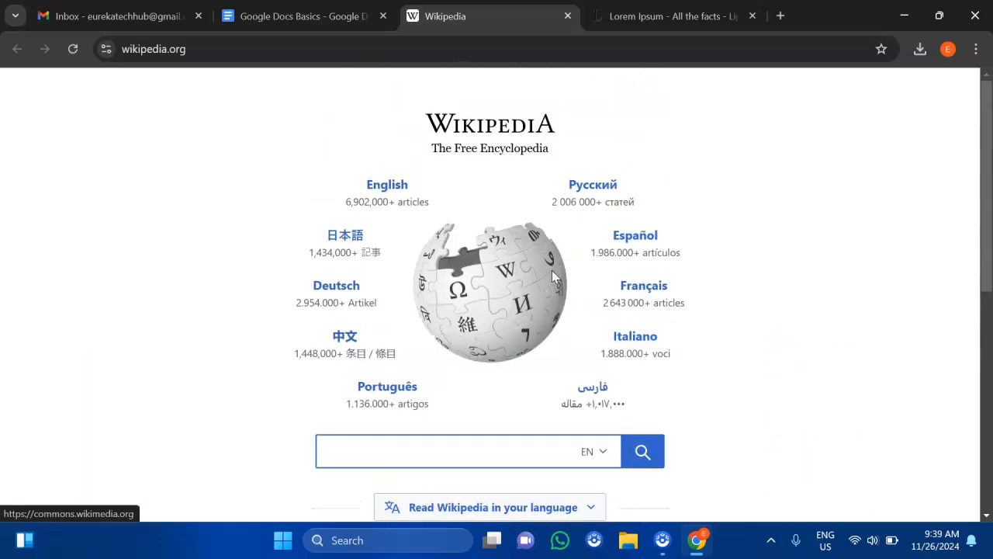
left_click(751, 16)
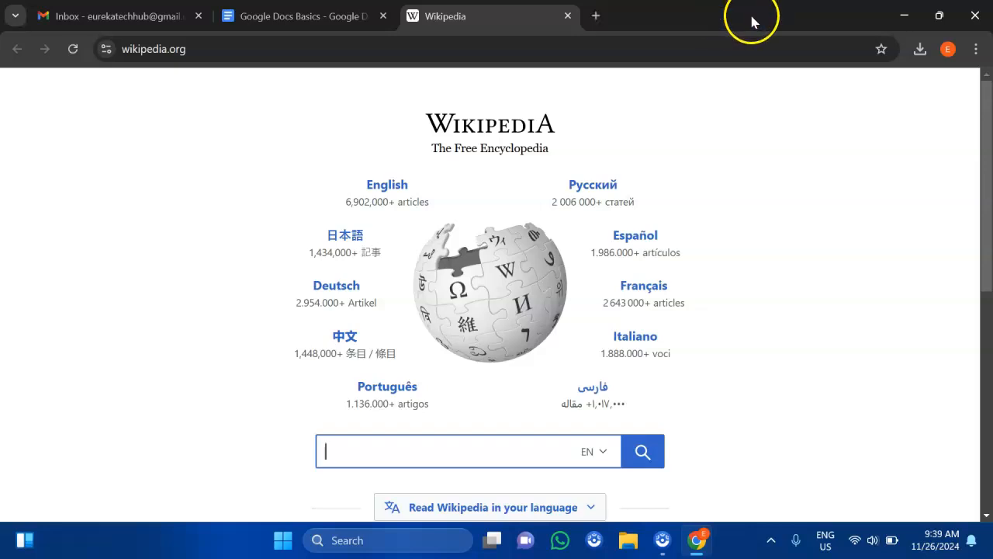
left_click(567, 17)
left_click(499, 293)
left_click(469, 326)
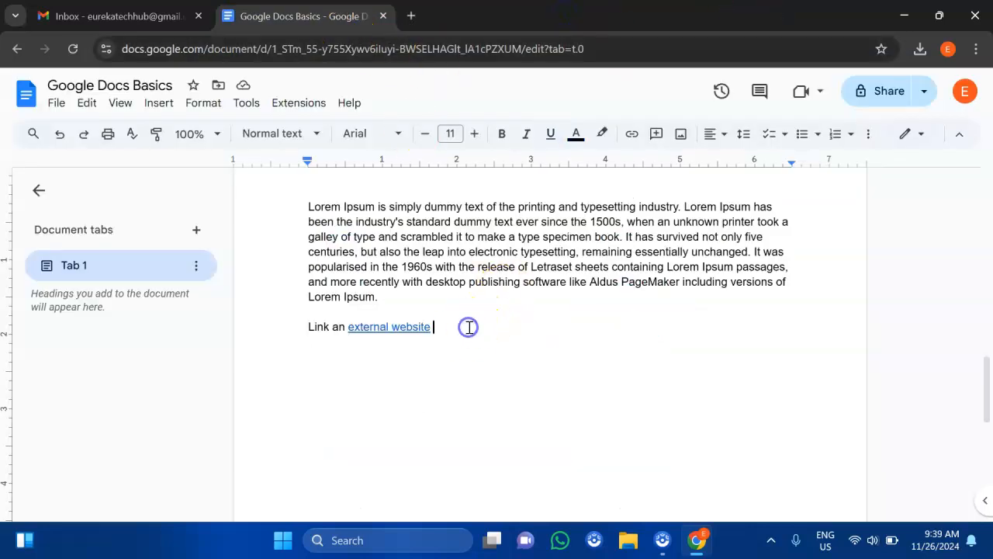
key("Return")
scroll(469, 326, "up", 10)
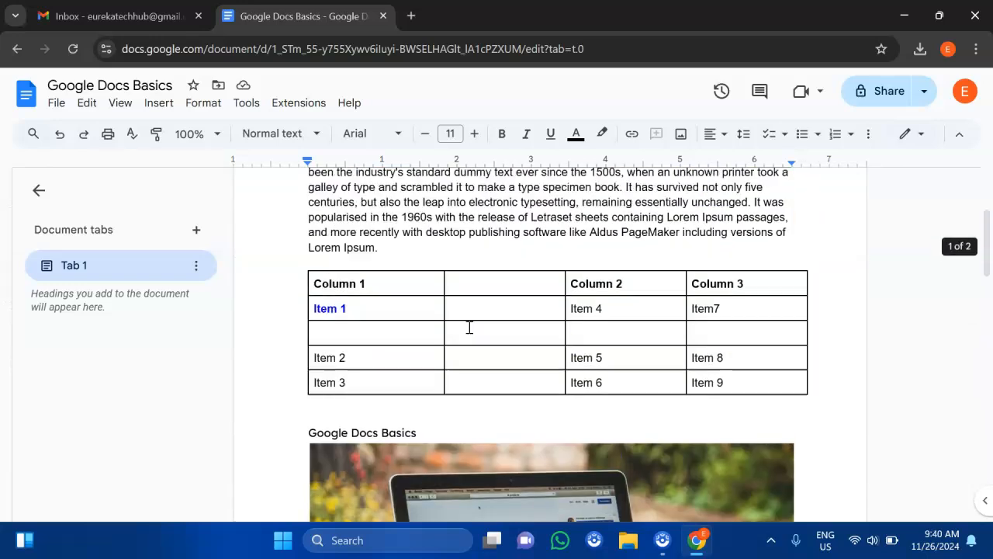
left_click(443, 291)
scroll(444, 293, "down", 4)
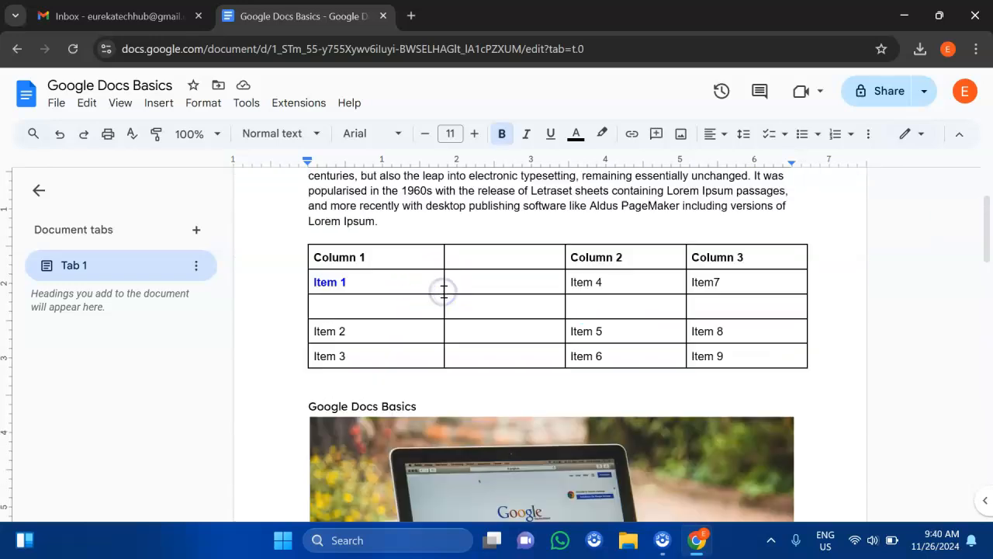
left_click(433, 326)
scroll(433, 329, "down", 5)
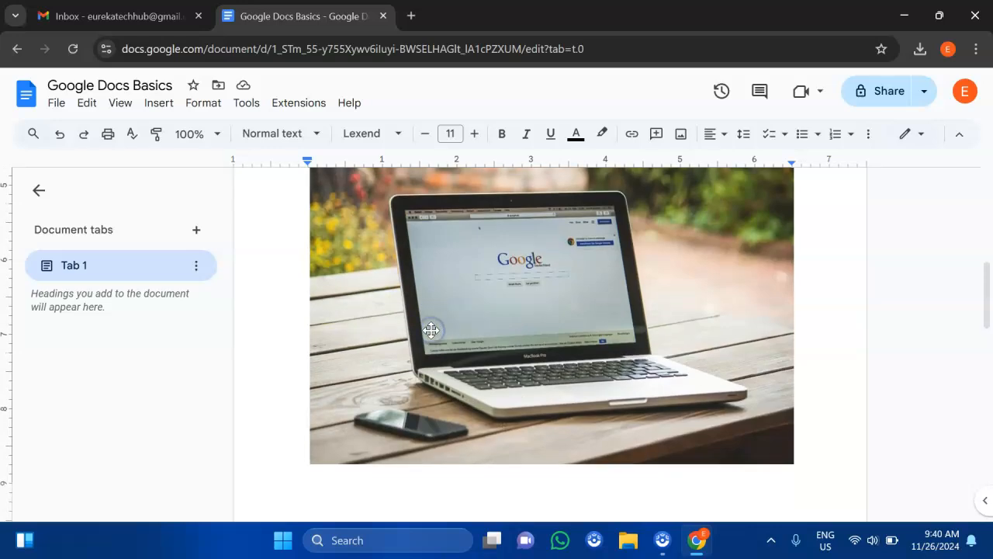
scroll(432, 329, "down", 5)
left_click(406, 311)
scroll(398, 295, "up", 2)
scroll(381, 288, "down", 2)
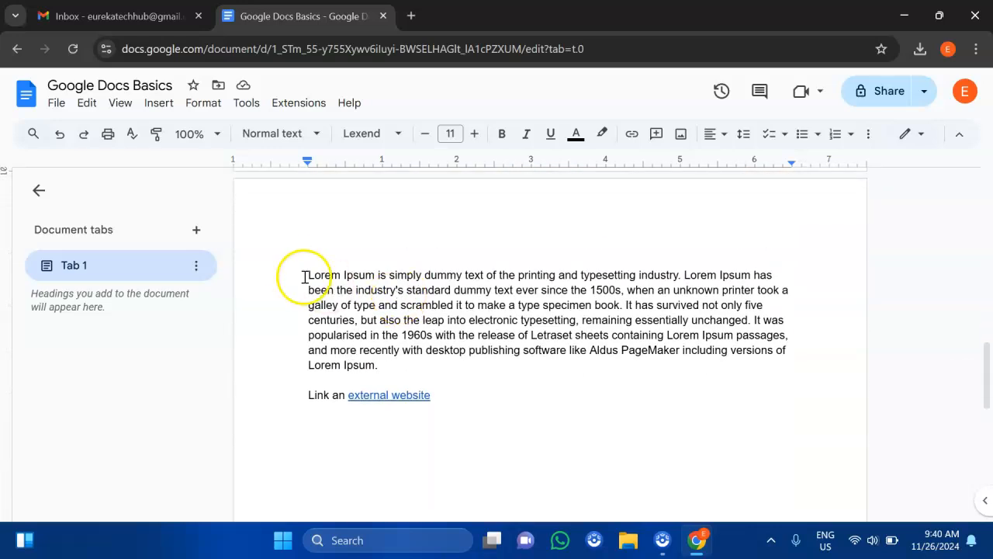
left_click_drag(304, 281, 405, 361)
left_click(405, 361)
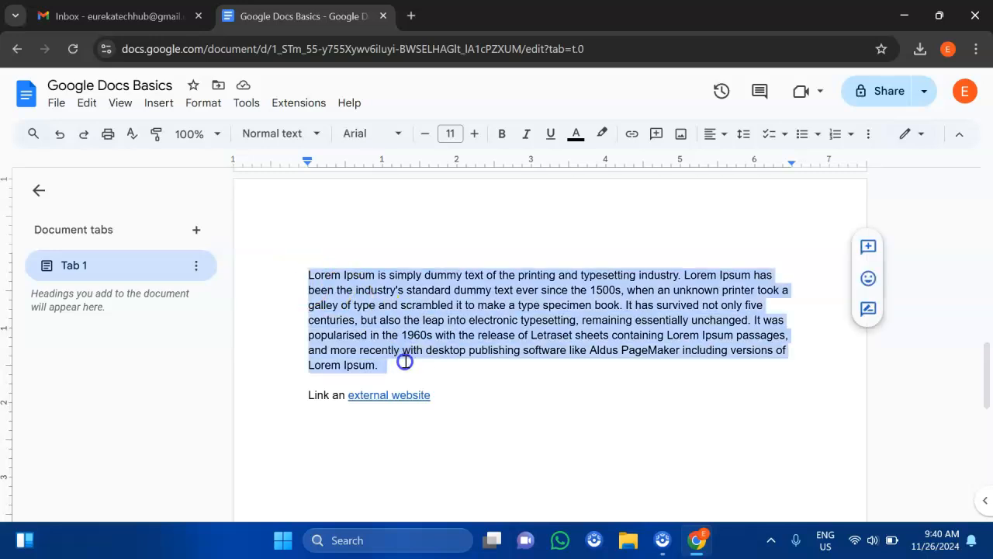
left_click_drag(287, 275, 393, 370)
key("ctrl+c")
left_click(393, 369)
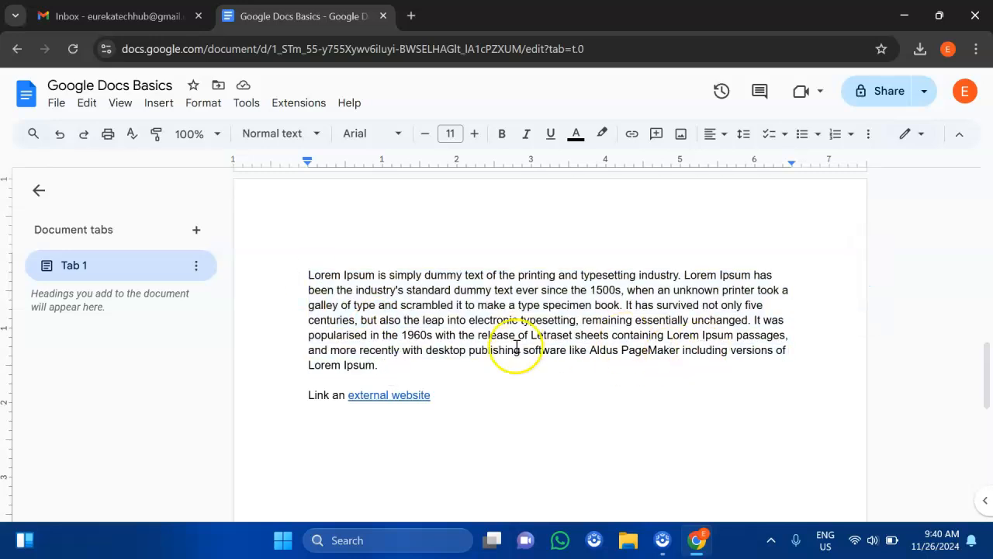
Type 'Section 3' on a new line and paste the Lorem Ipsum paragraph beneath it
key("Return")
key("Return")
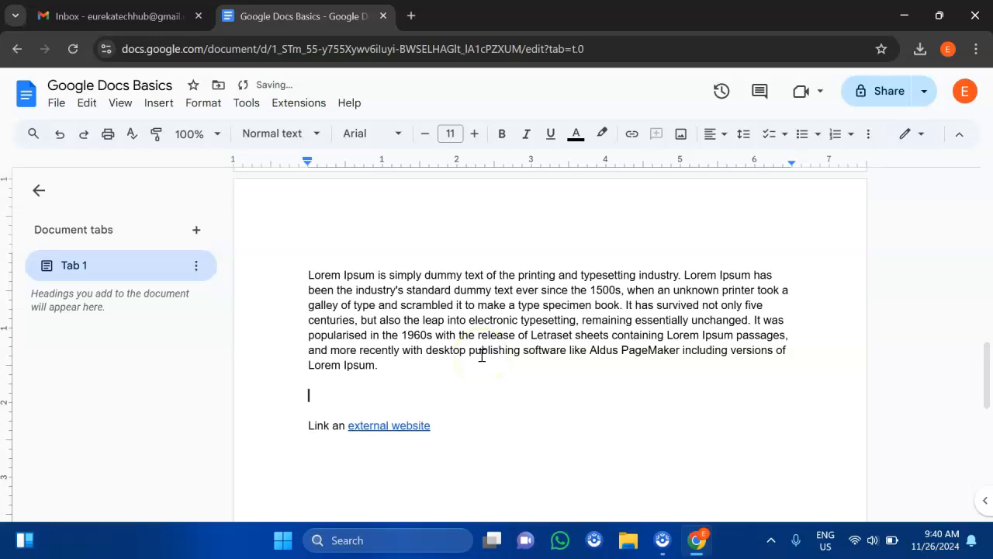
type("G")
key("BackSpace")
type("Section 3")
key("Return")
key("ctrl+v")
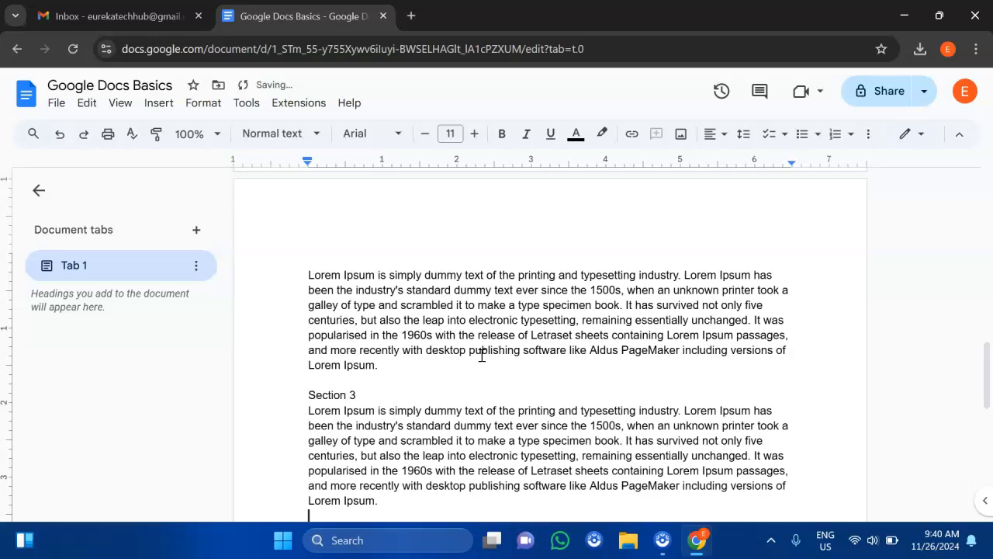
scroll(443, 404, "down", 1)
scroll(414, 351, "up", 2)
scroll(414, 350, "up", 10)
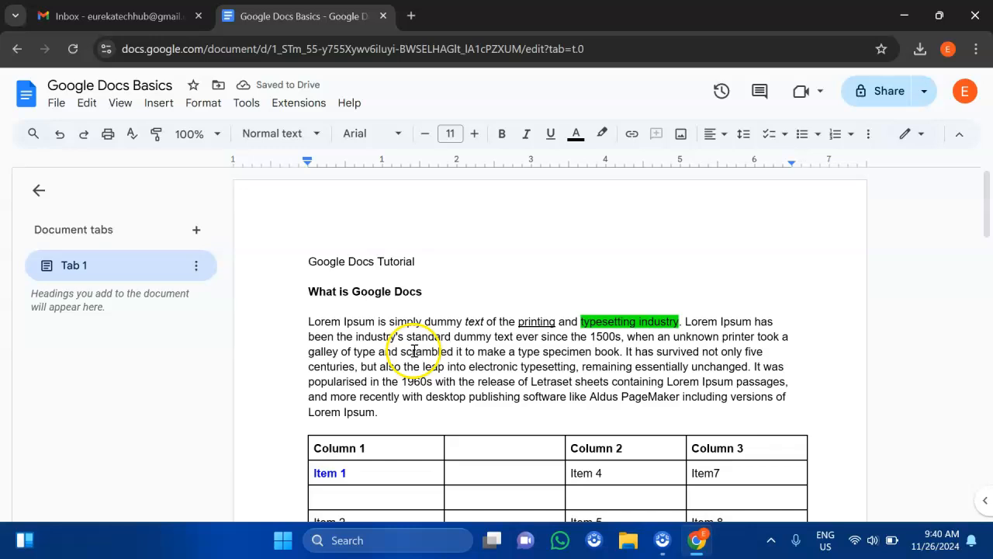
Select the 'Google Docs Tutorial' line at the top of the document
left_click(423, 261)
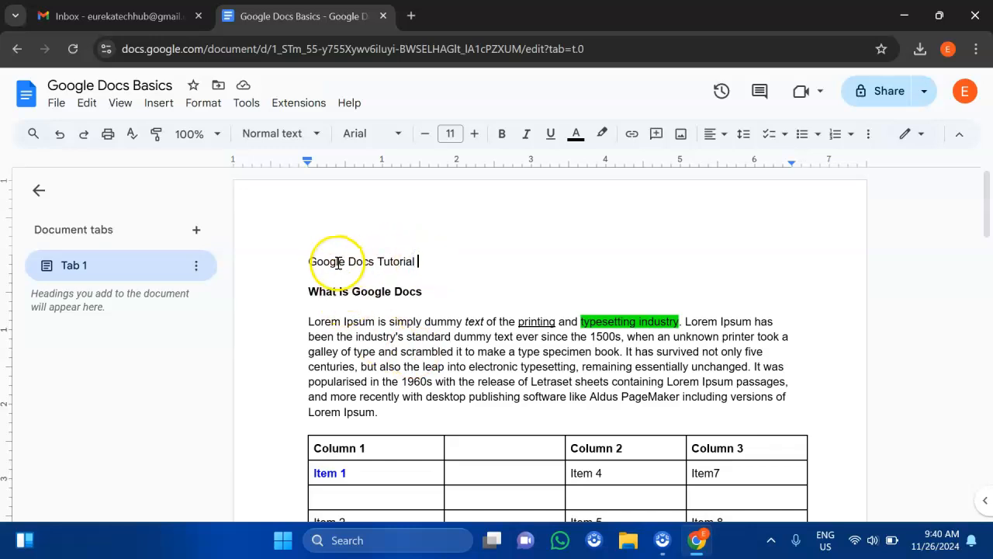
left_click_drag(300, 262, 475, 260)
left_click(475, 259)
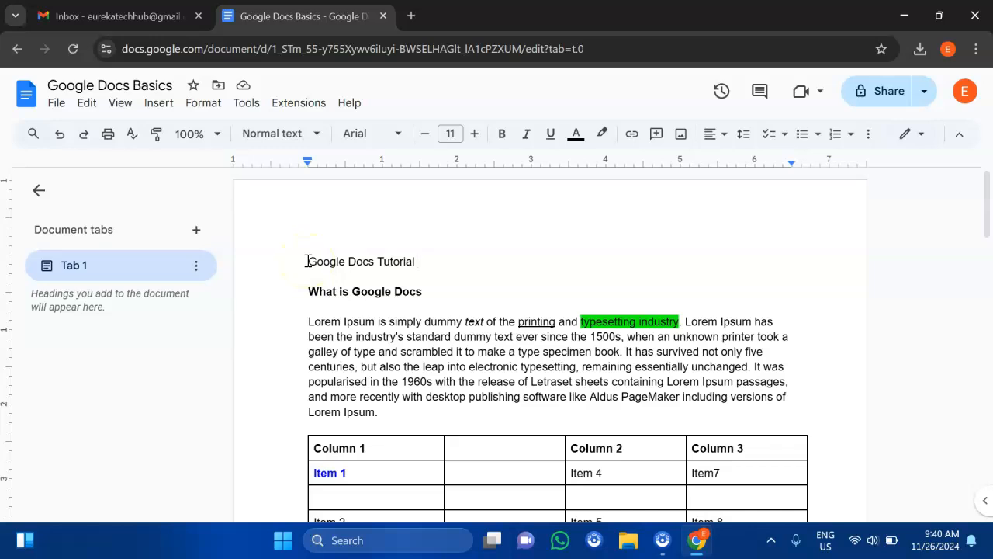
left_click_drag(307, 261, 423, 258)
left_click(420, 258)
left_click_drag(306, 261, 417, 260)
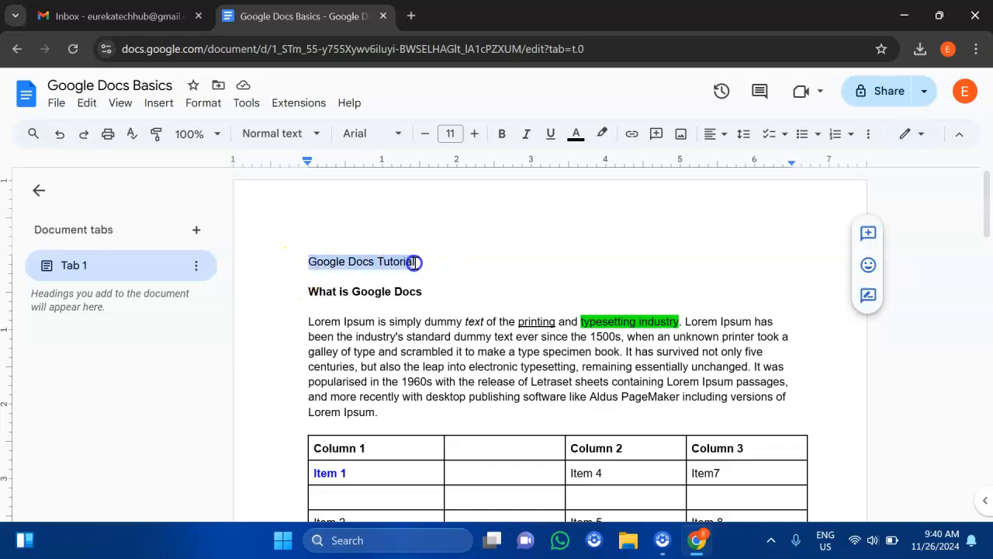
left_click(413, 259)
left_click(311, 262)
left_click_drag(310, 263, 414, 259)
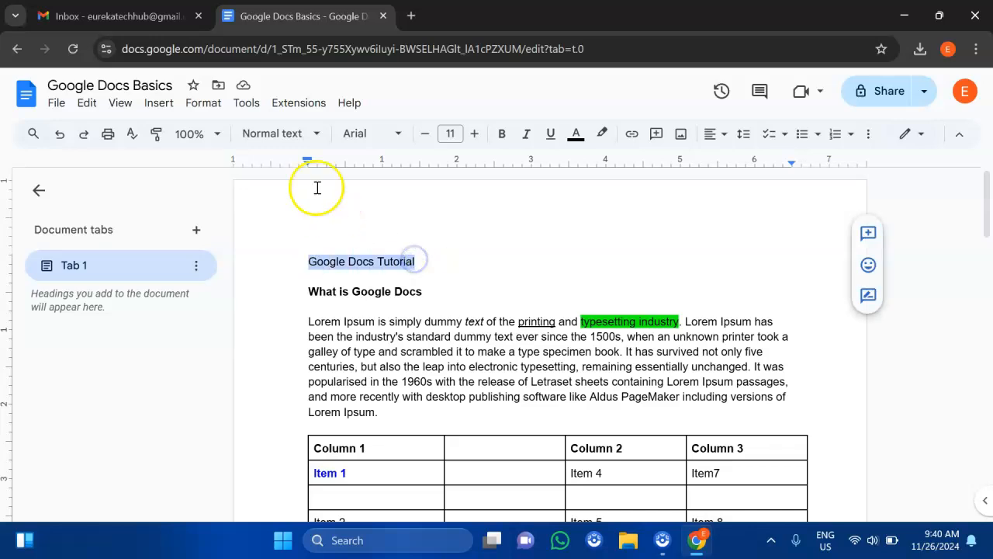
Apply the Title paragraph style to 'Google Docs Tutorial'
left_click(276, 133)
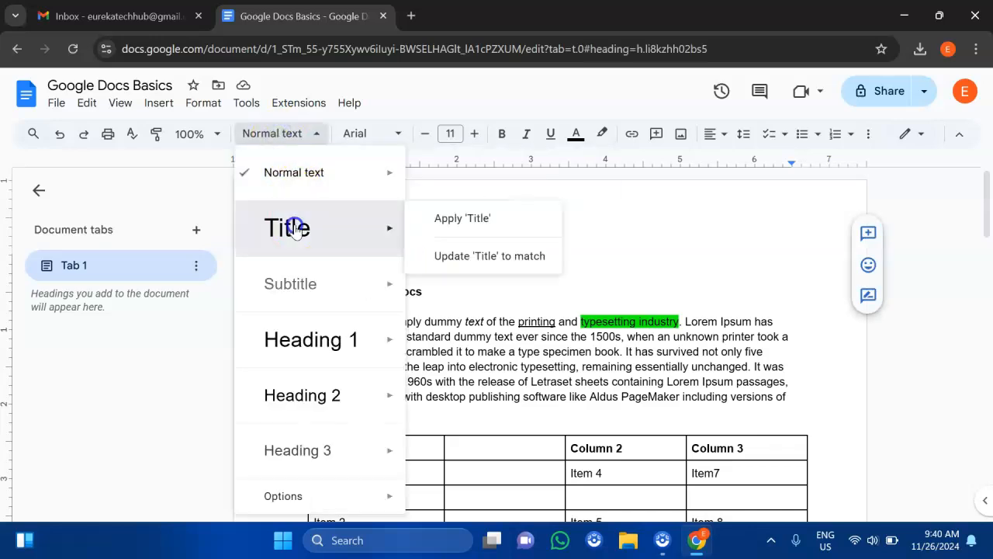
left_click(294, 231)
left_click(578, 274)
left_click(329, 253)
left_click(312, 276)
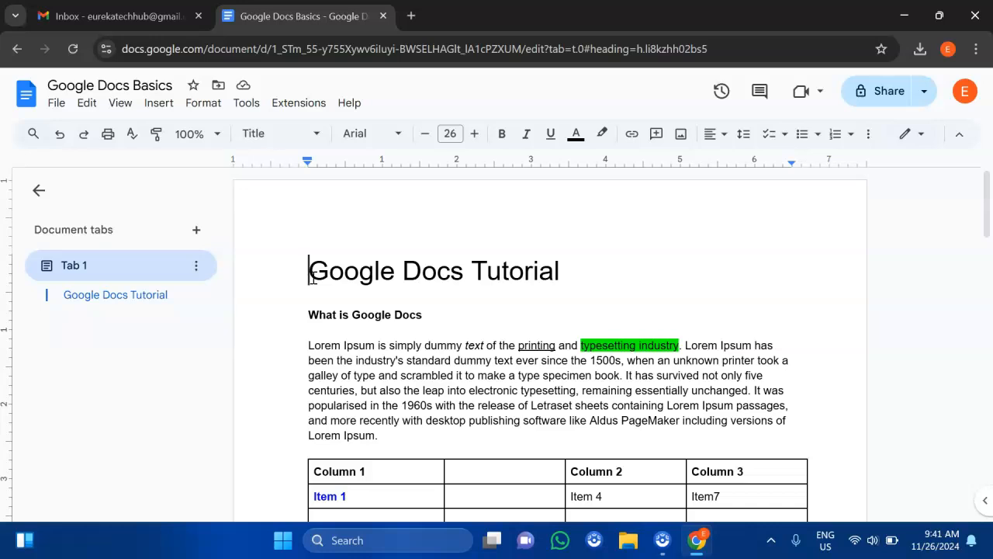
left_click(572, 271)
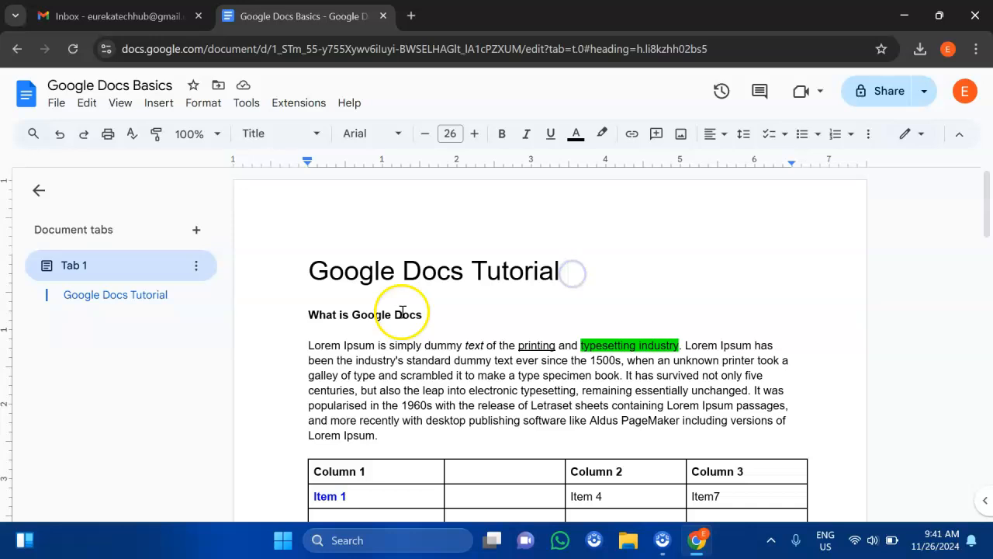
scroll(402, 311, "down", 3)
scroll(402, 311, "up", 2)
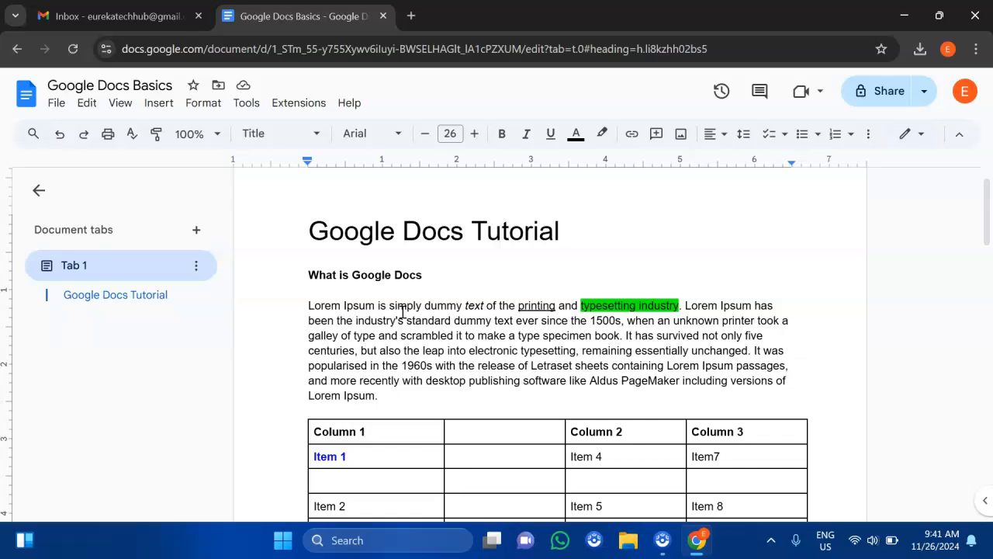
Select the 'What is Google Docs' line
left_click(445, 271)
left_click(311, 273)
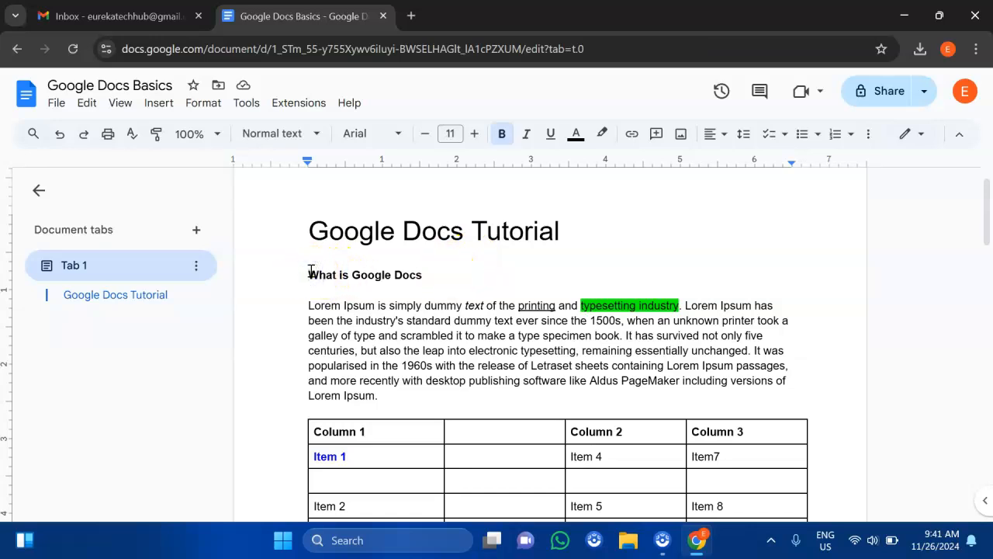
left_click_drag(311, 273, 421, 274)
left_click(425, 277)
left_click(306, 277)
left_click_drag(306, 277, 422, 275)
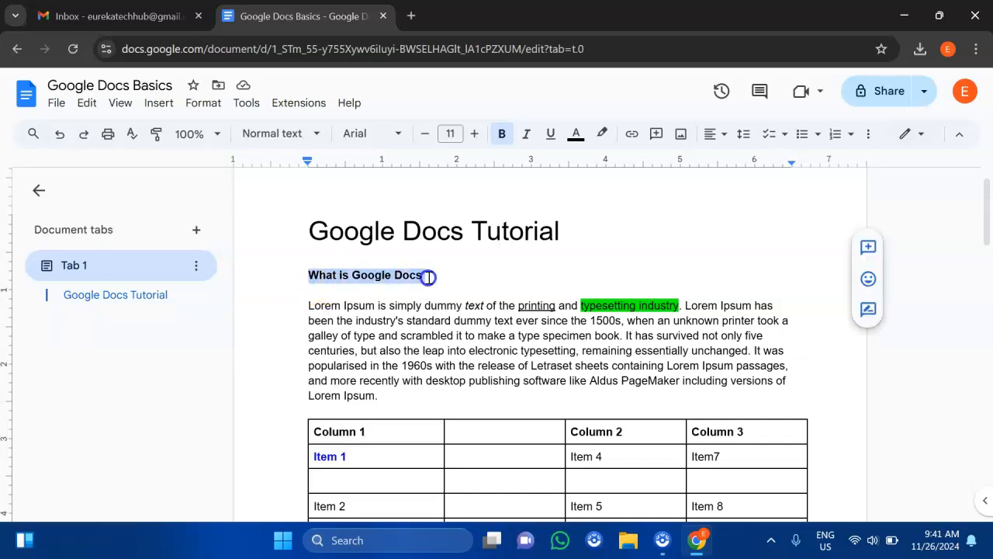
Apply the Heading 2 style to 'What is Google Docs'
left_click(285, 146)
left_click(295, 225)
left_click(303, 303)
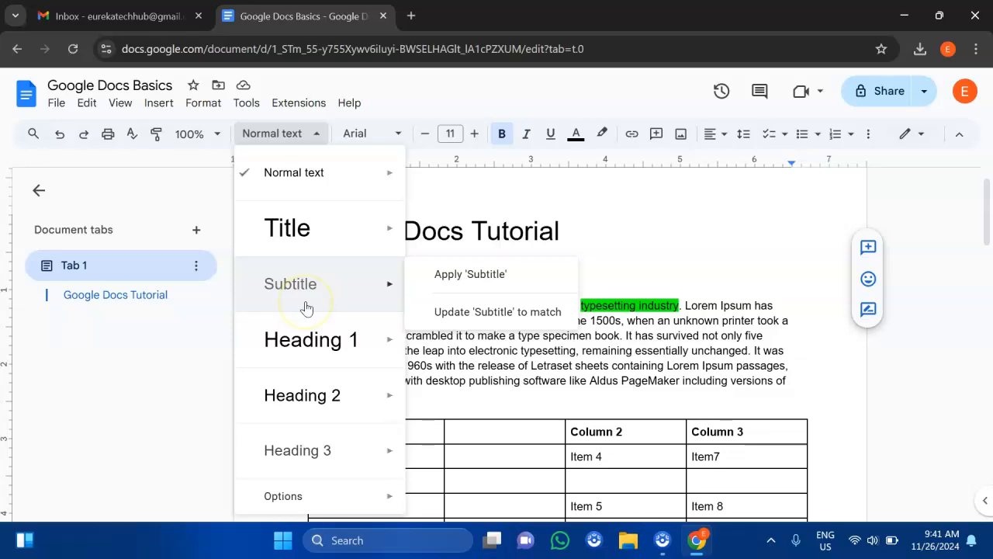
left_click(315, 340)
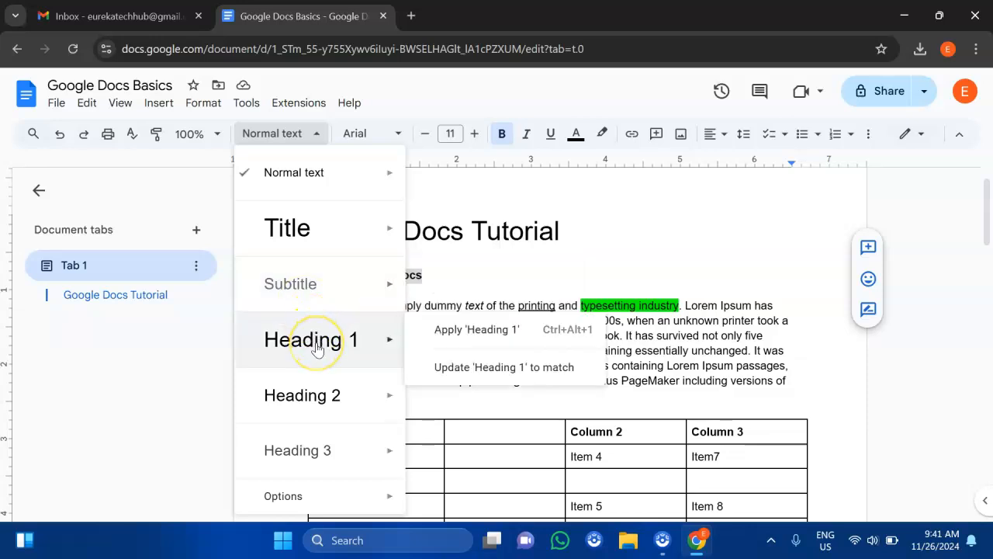
left_click(304, 393)
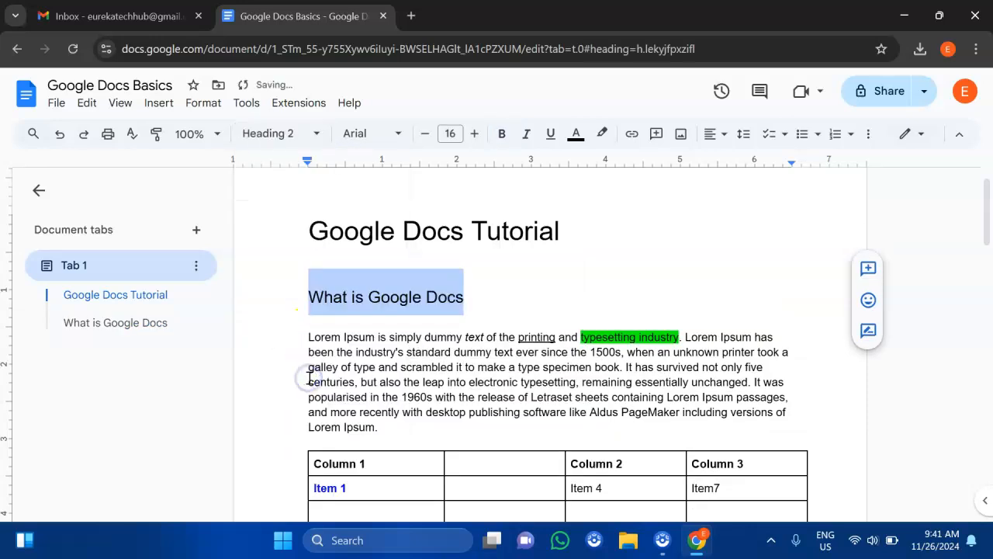
left_click(508, 319)
left_click(333, 269)
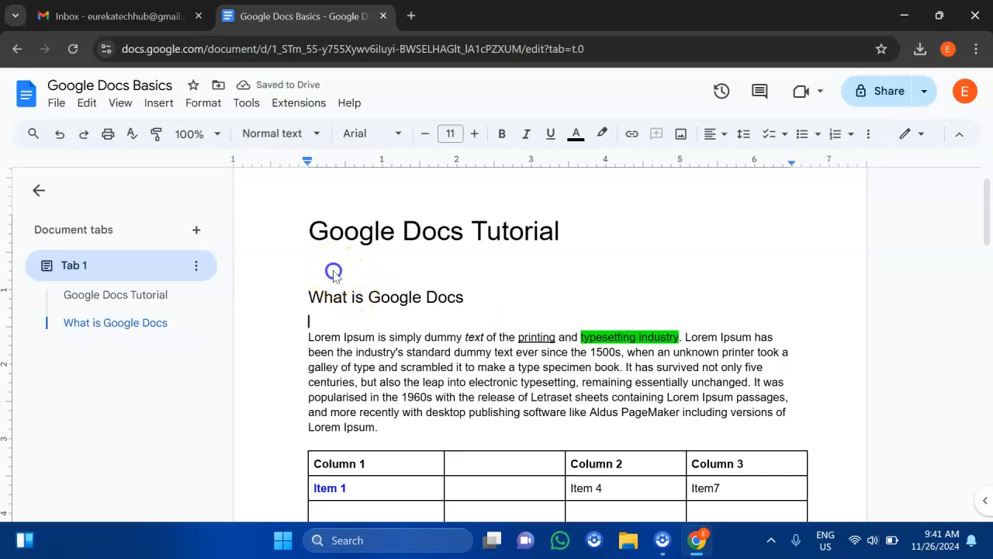
left_click(593, 229)
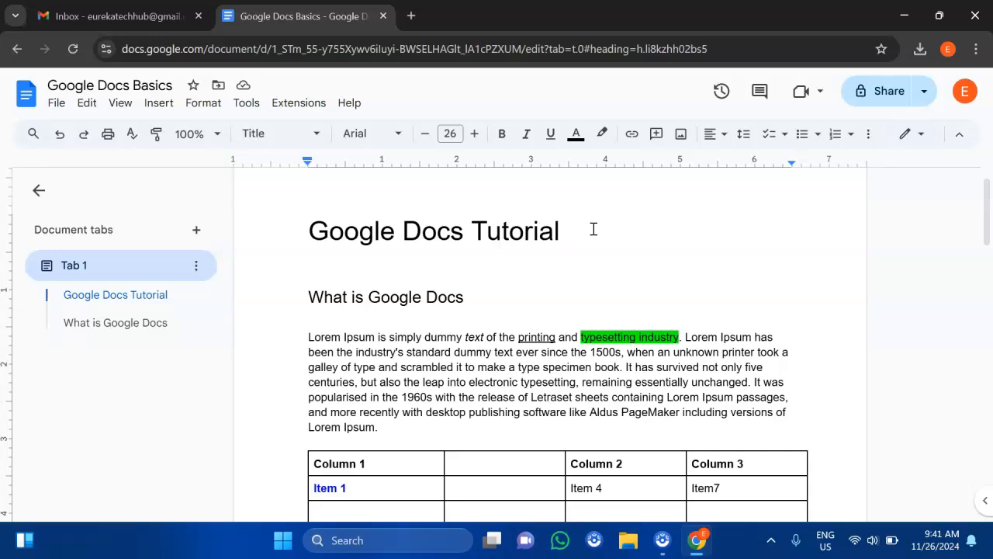
Add a 'Google Docs for Beginners' line under the title and select it
key("Return")
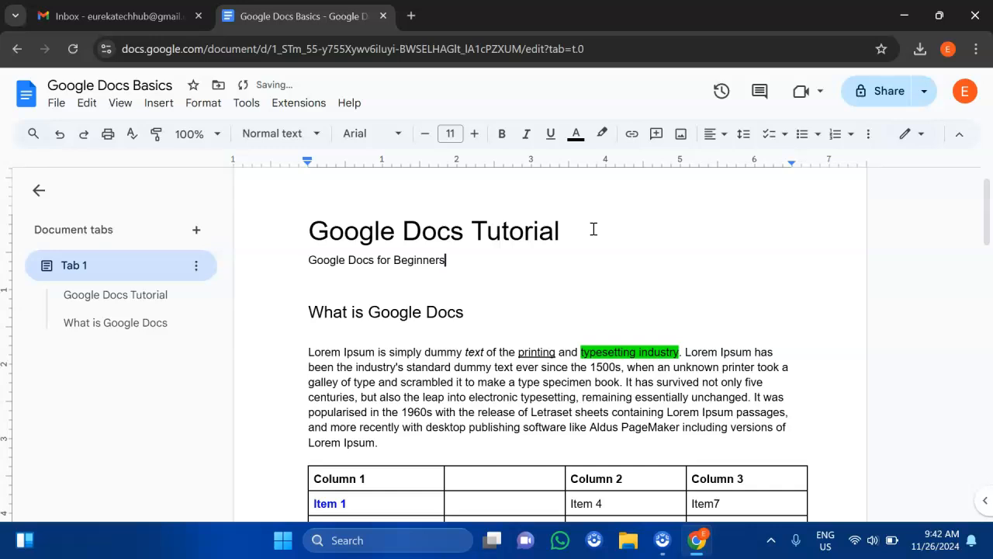
left_click(296, 264)
left_click_drag(296, 265, 470, 257)
left_click(471, 257)
left_click(306, 255)
left_click_drag(307, 255, 457, 259)
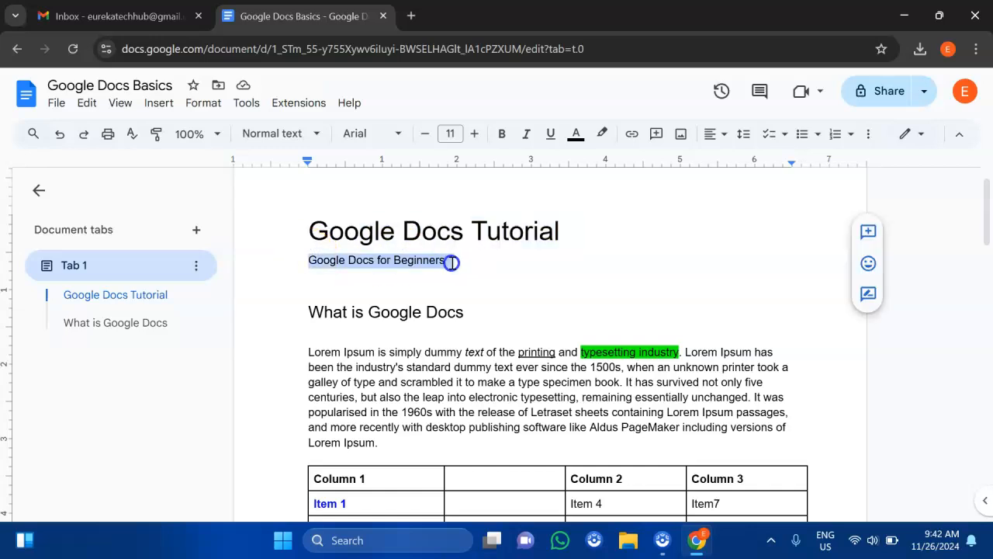
Format 'Google Docs for Beginners' as Heading 1
left_click(279, 132)
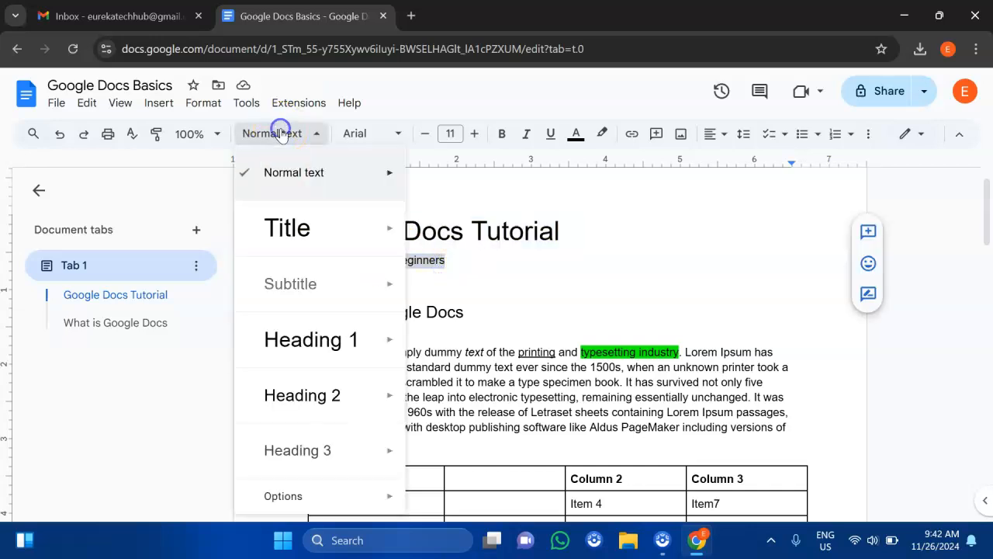
left_click(297, 355)
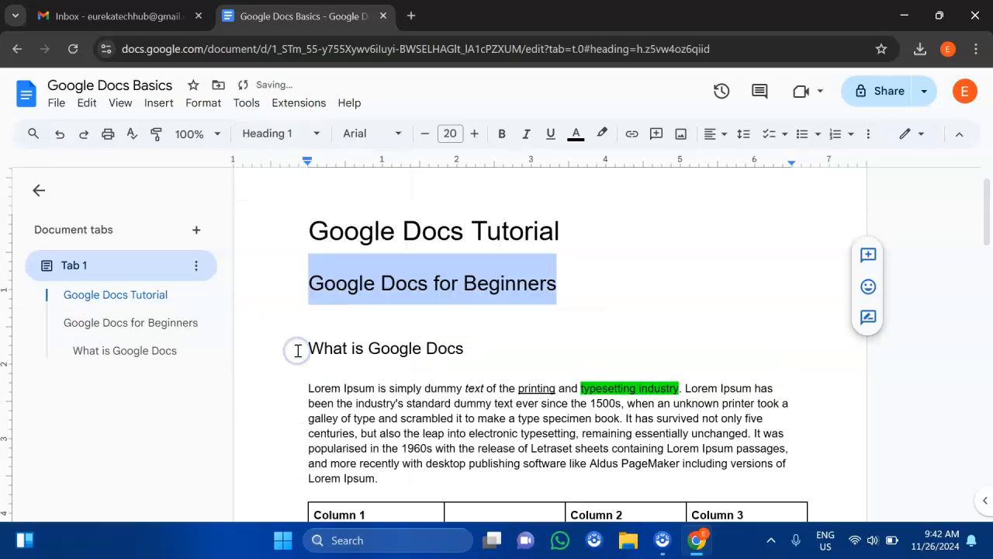
left_click(580, 296)
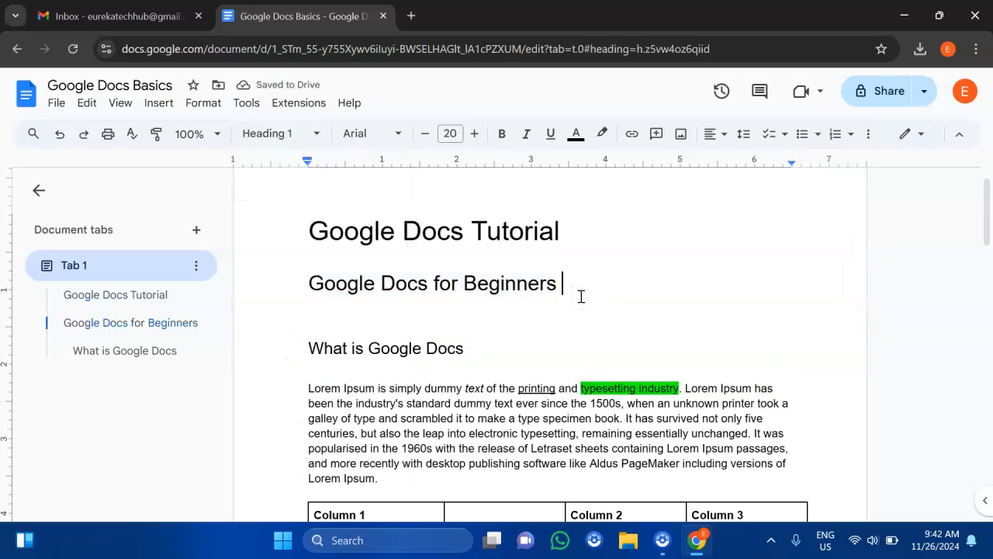
left_click(402, 231)
left_click(433, 284)
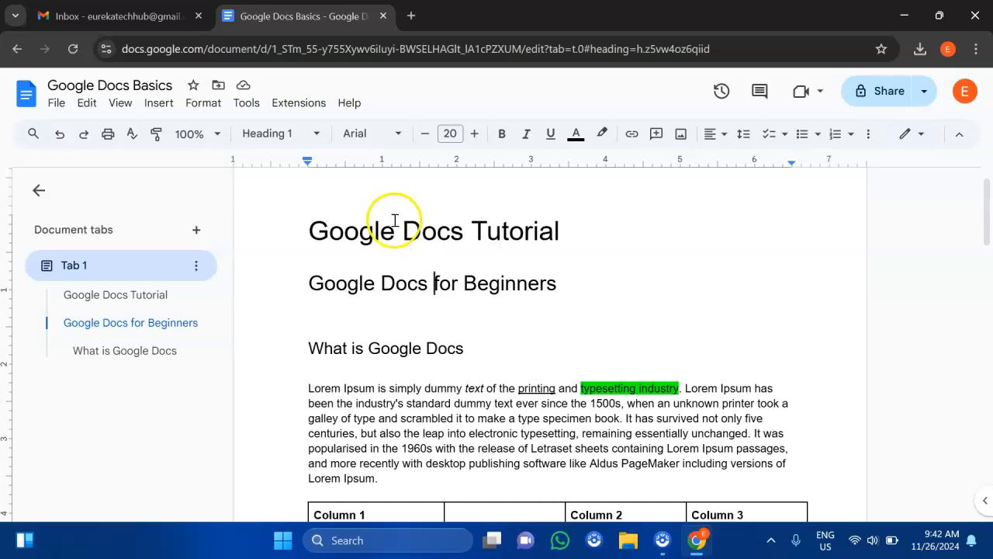
Remove the empty line below 'Google Docs for Beginners', undoing an accidental deletion from the title
left_click(422, 226)
left_click(426, 283)
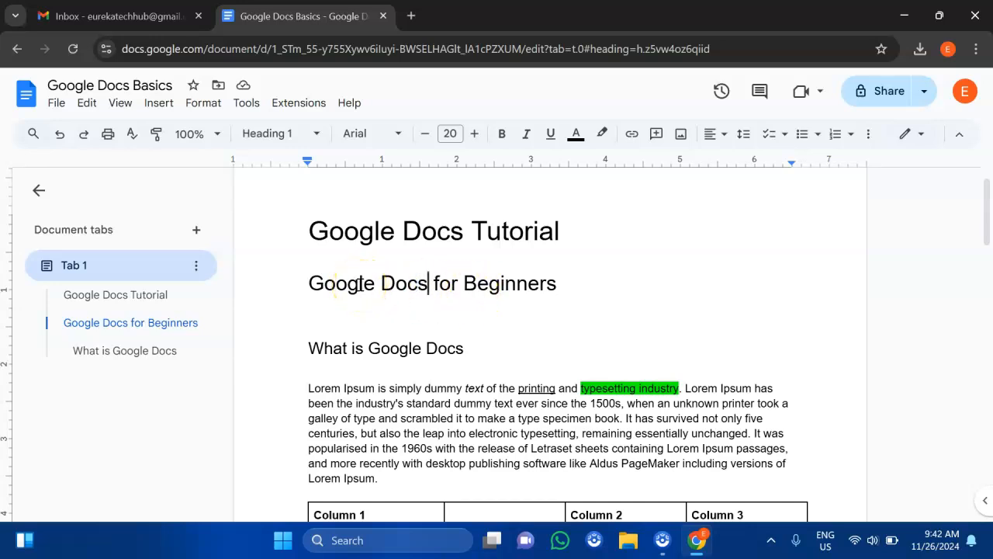
left_click(333, 317)
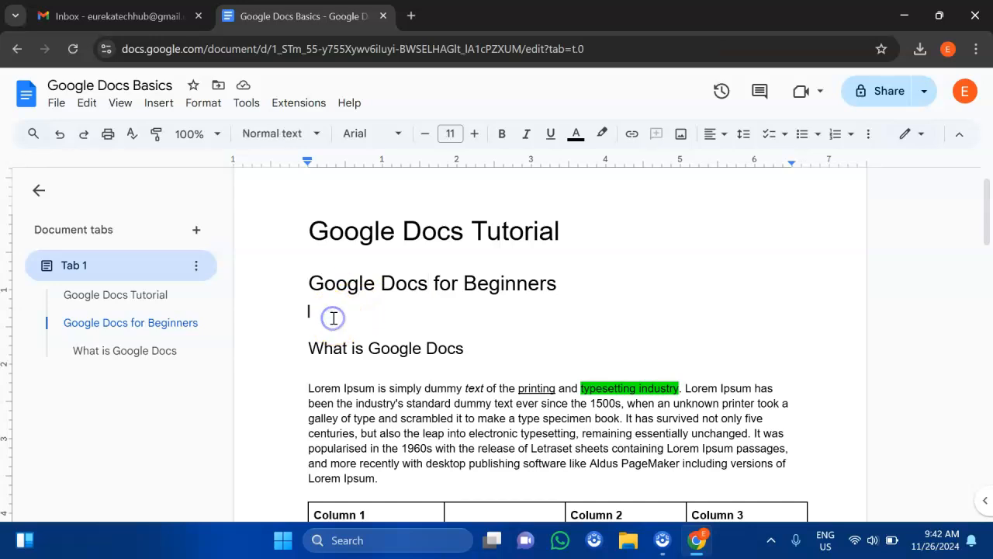
key("BackSpace")
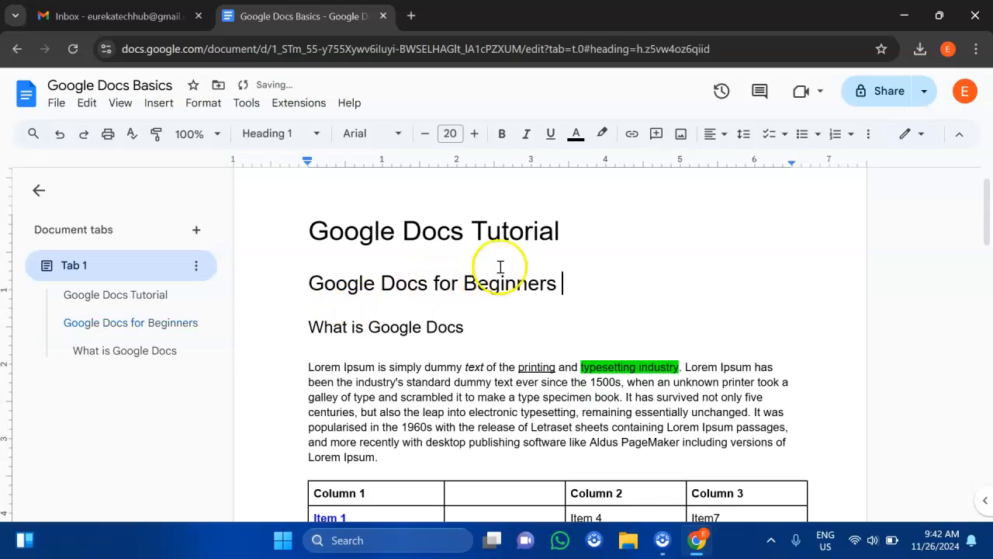
left_click(572, 235)
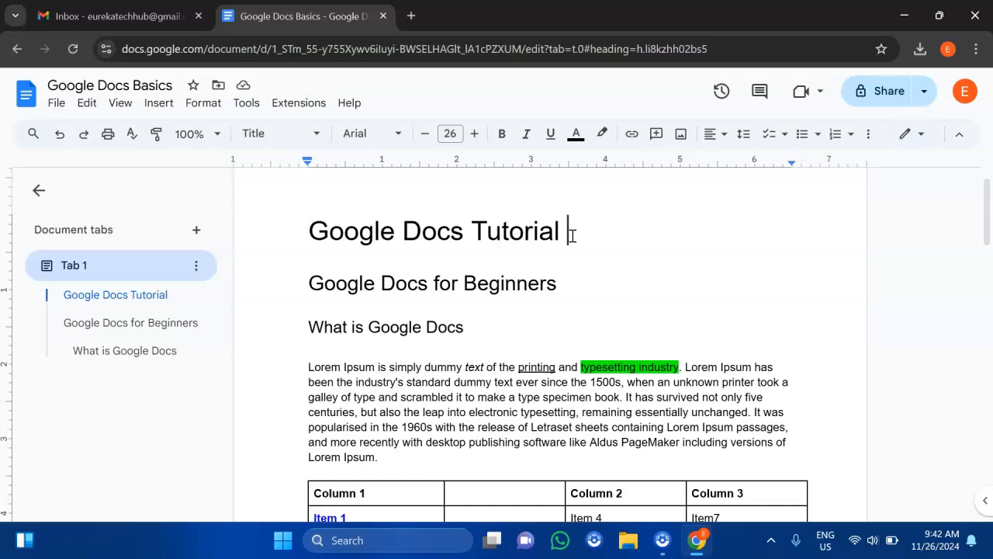
scroll(430, 400, "down", 5)
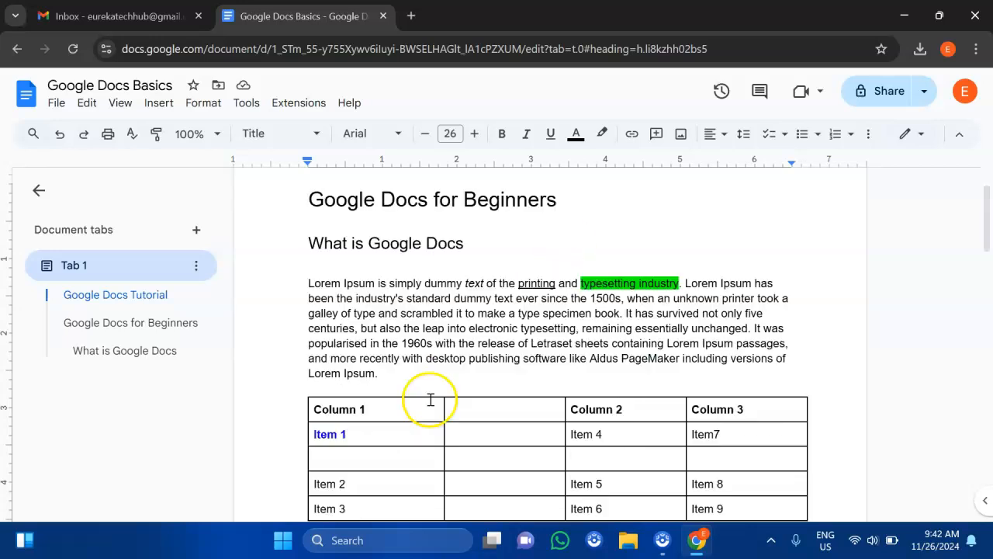
scroll(430, 290, "up", 5)
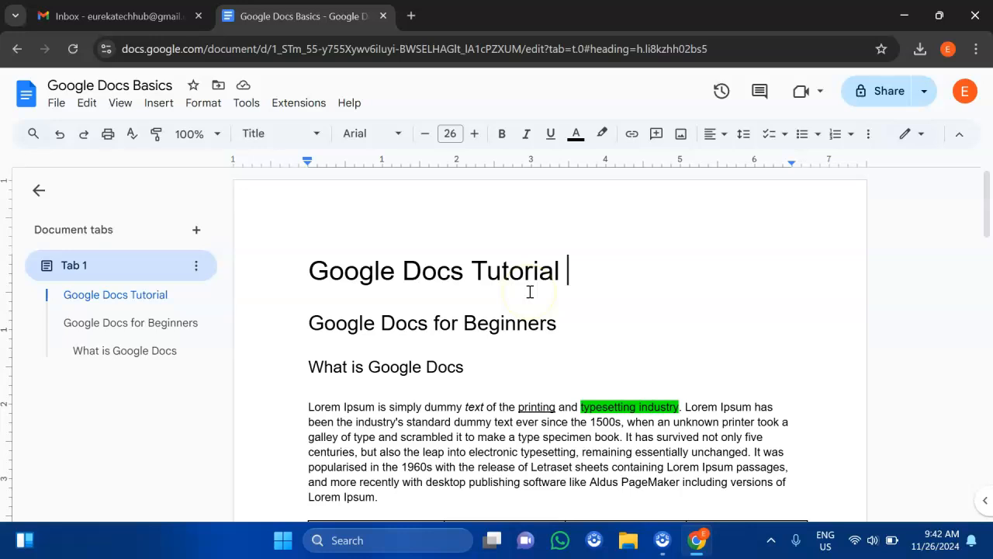
left_click(583, 291)
key("BackSpace")
key("BackSpace")
key("BackSpace")
key("BackSpace")
key("BackSpace")
key("BackSpace")
key("BackSpace")
key("BackSpace")
key("BackSpace")
key("BackSpace")
key("BackSpace")
key("BackSpace")
key("BackSpace")
key("BackSpace")
key("BackSpace")
key("BackSpace")
key("BackSpace")
key("BackSpace")
key("BackSpace")
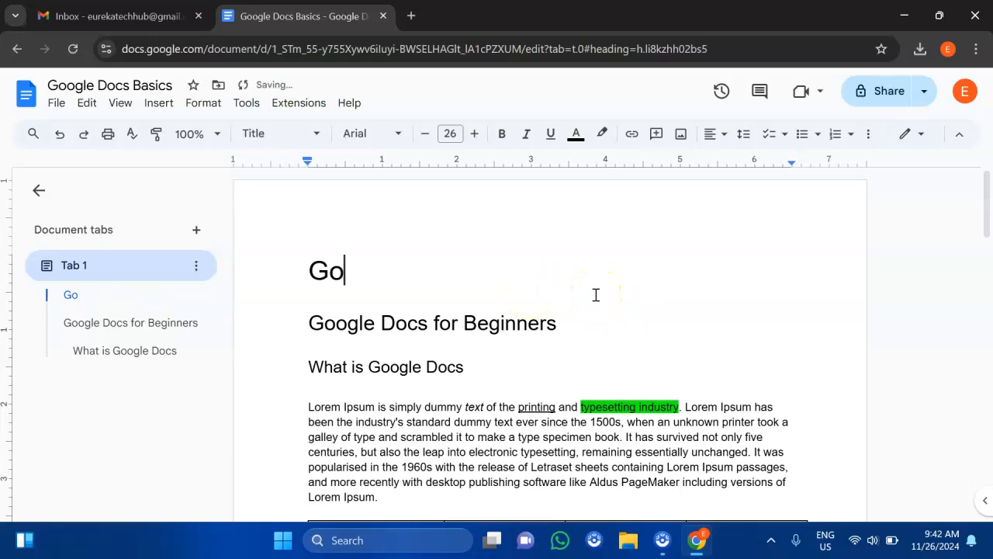
key("ctrl+z")
Delete the 'Google Docs for Beginners' heading and its leftover empty line
left_click(585, 329)
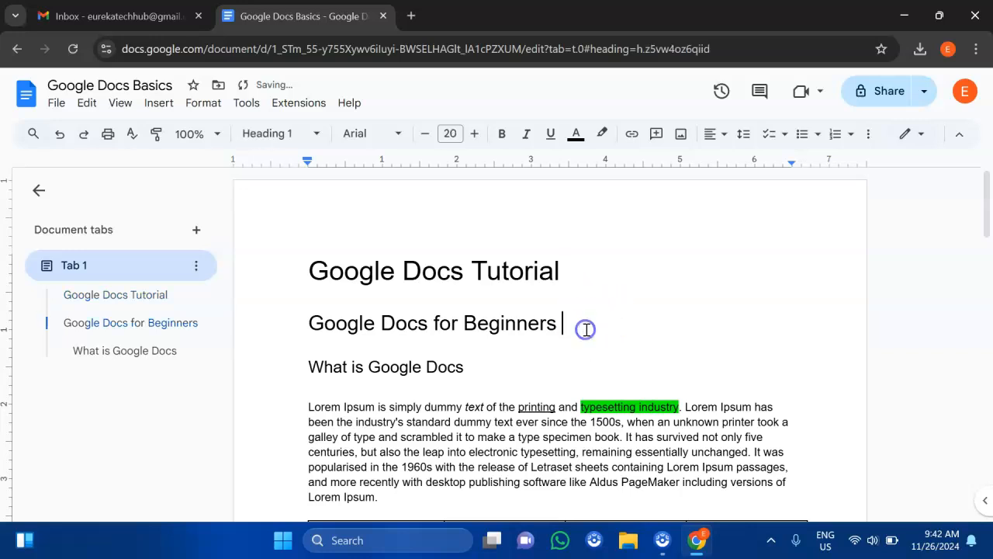
key("BackSpace")
key("BackSpace")
key("BackSpace")
key("BackSpace")
key("BackSpace")
key("BackSpace")
key("BackSpace")
key("BackSpace")
key("BackSpace")
key("BackSpace")
key("BackSpace")
key("BackSpace")
key("BackSpace")
key("BackSpace")
key("BackSpace")
key("BackSpace")
key("BackSpace")
key("BackSpace")
key("BackSpace")
key("BackSpace")
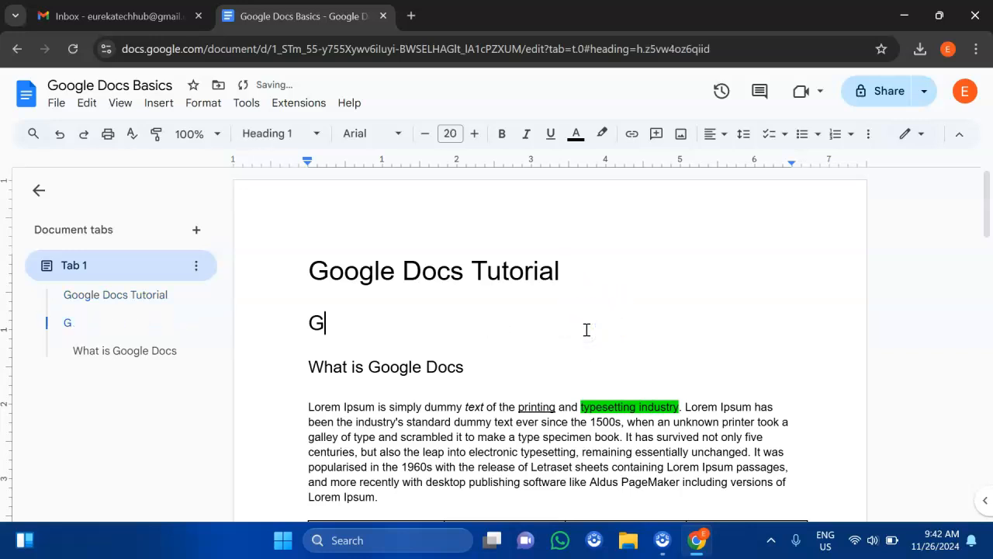
key("BackSpace")
scroll(607, 339, "down", 5)
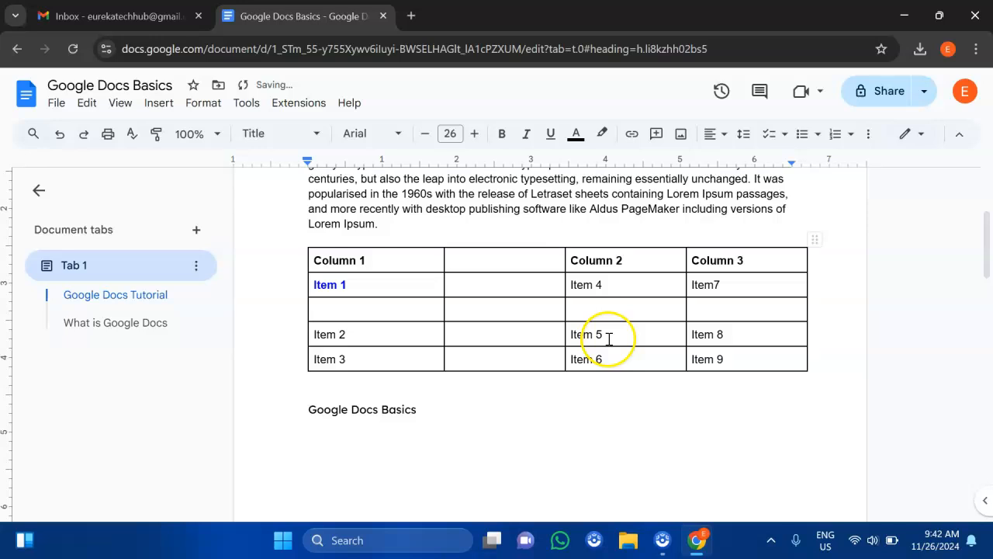
left_click(427, 264)
scroll(426, 284, "up", 1)
scroll(426, 288, "up", 2)
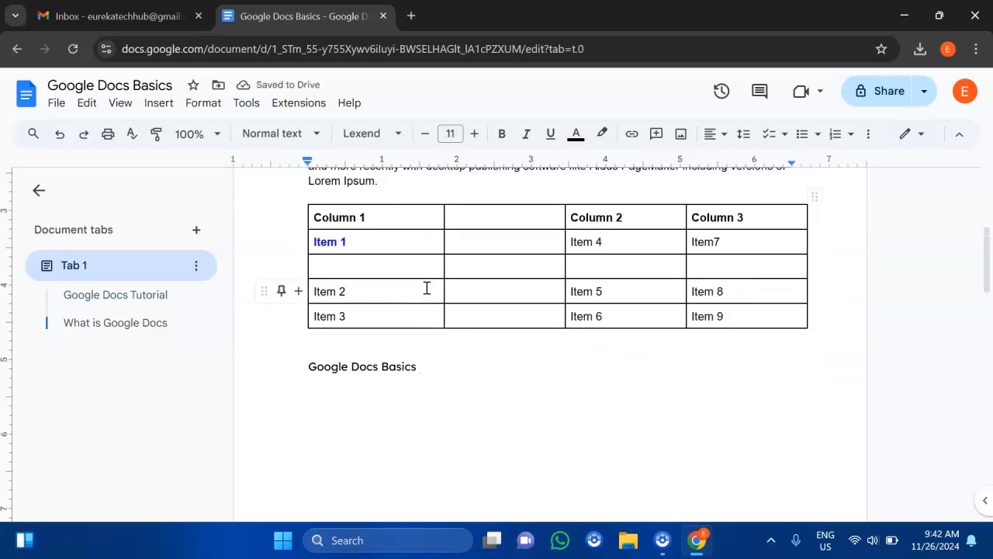
Make the 'Google Docs Basics' line a Heading 2
left_click(308, 370)
left_click_drag(308, 370, 443, 372)
left_click(443, 372)
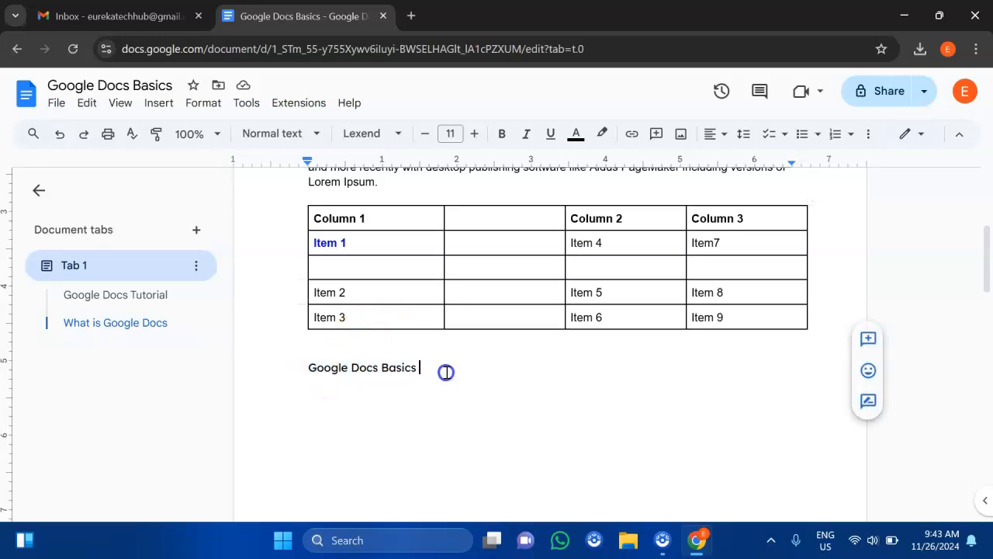
left_click(306, 367)
left_click_drag(307, 368, 419, 371)
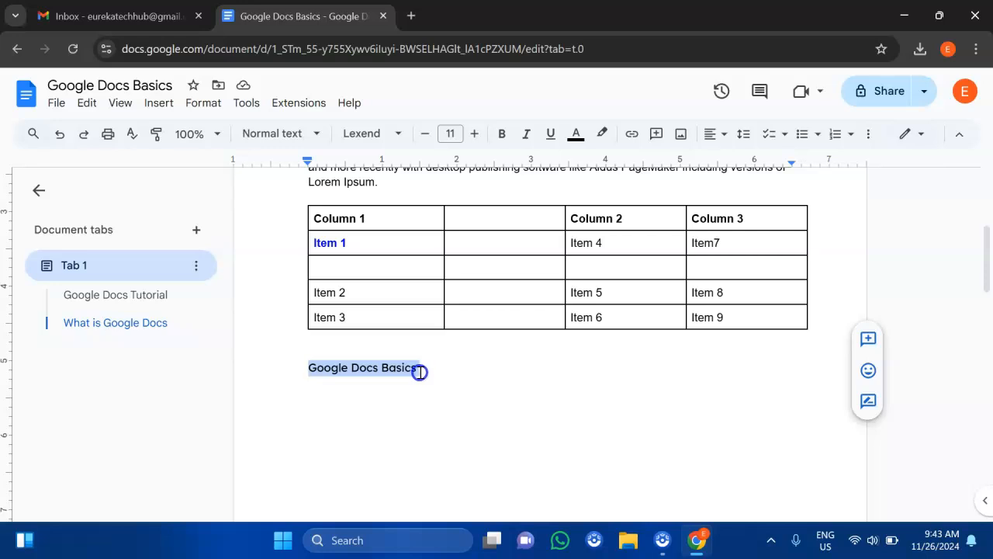
left_click(270, 140)
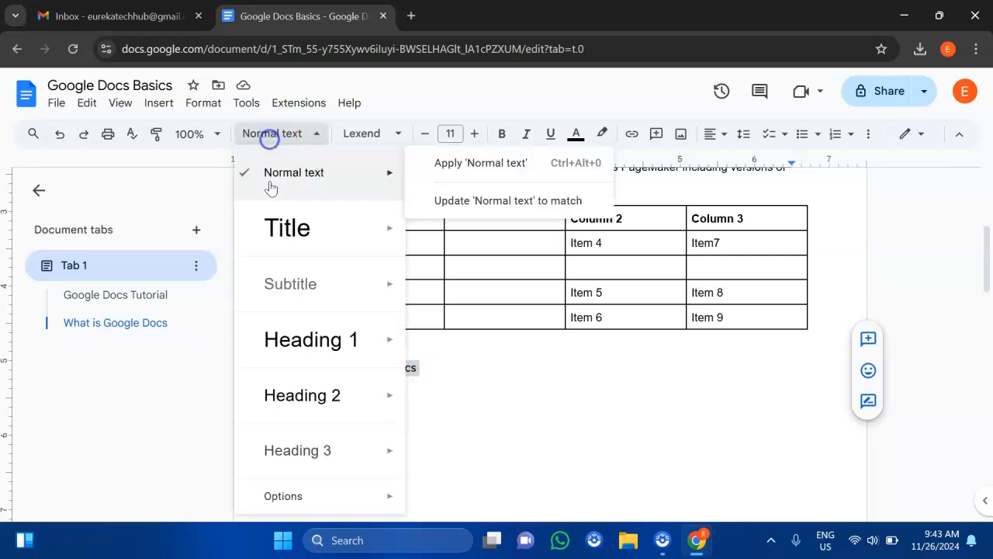
left_click(296, 386)
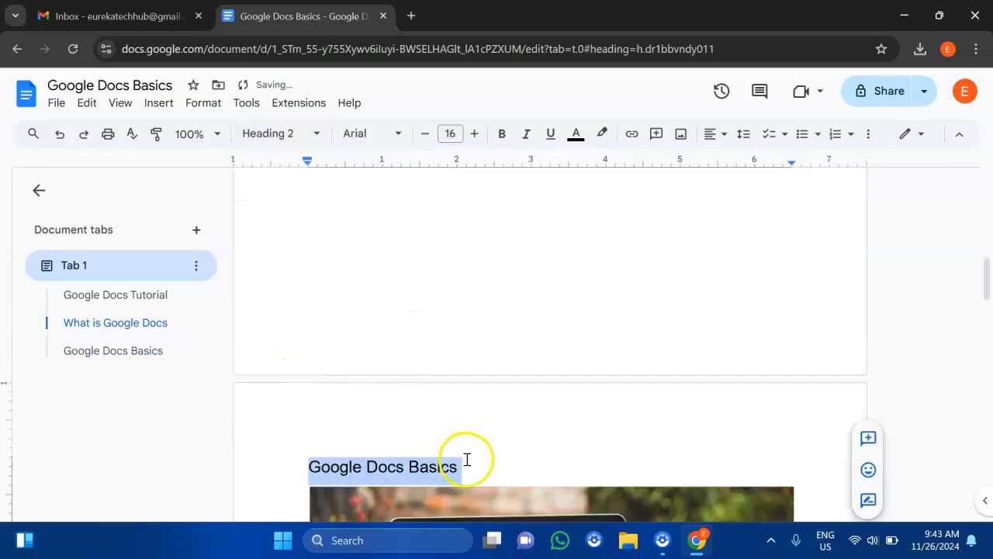
left_click(467, 459)
Make the 'Section 3' line a Heading 2 and check the outline
scroll(466, 460, "down", 8)
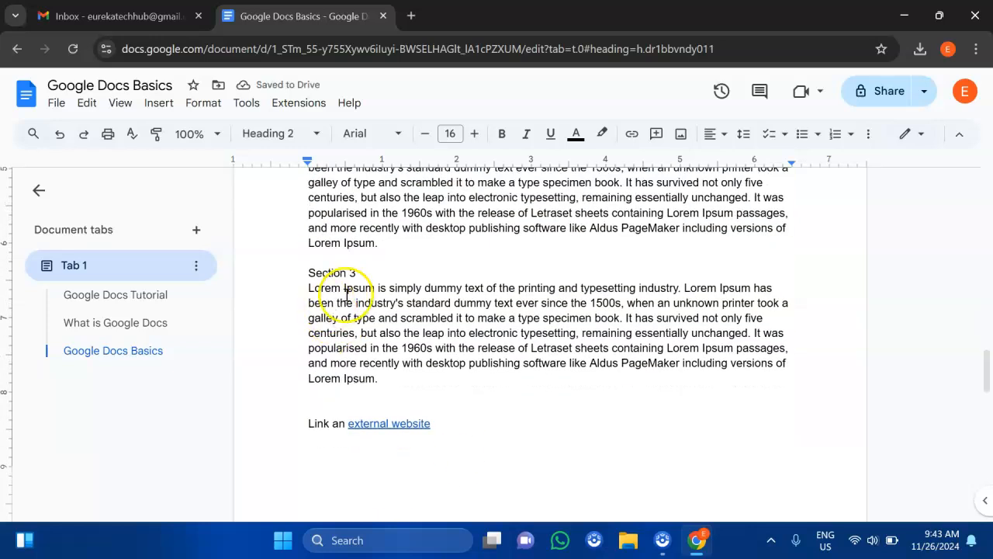
left_click(364, 272)
left_click_drag(305, 272, 387, 275)
left_click(357, 274)
left_click(310, 276)
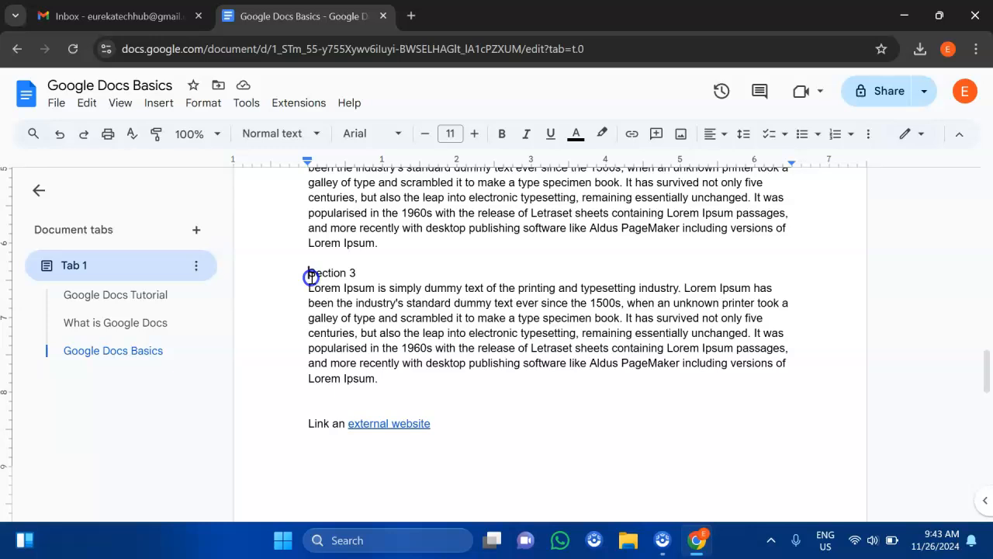
left_click_drag(311, 277, 360, 274)
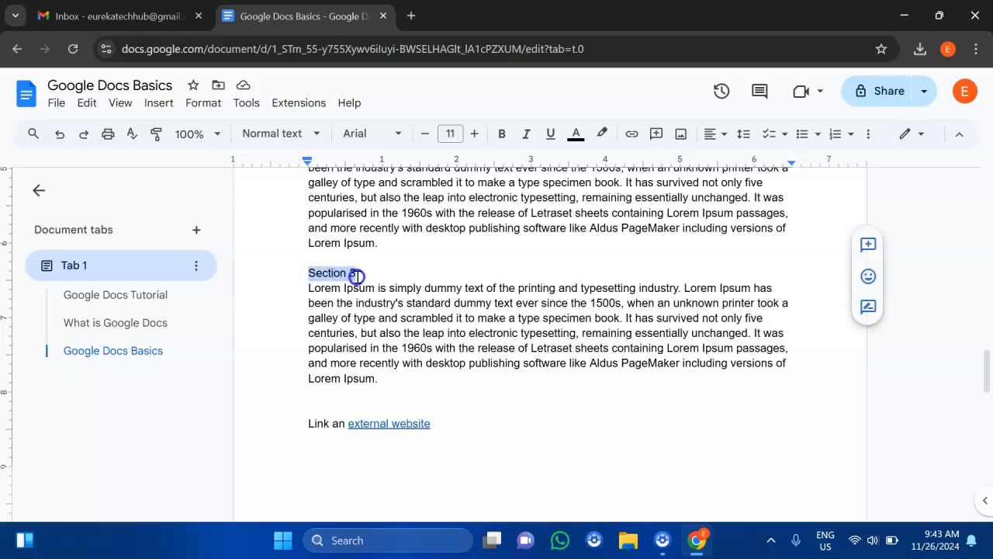
left_click(281, 133)
mouse_move(309, 388)
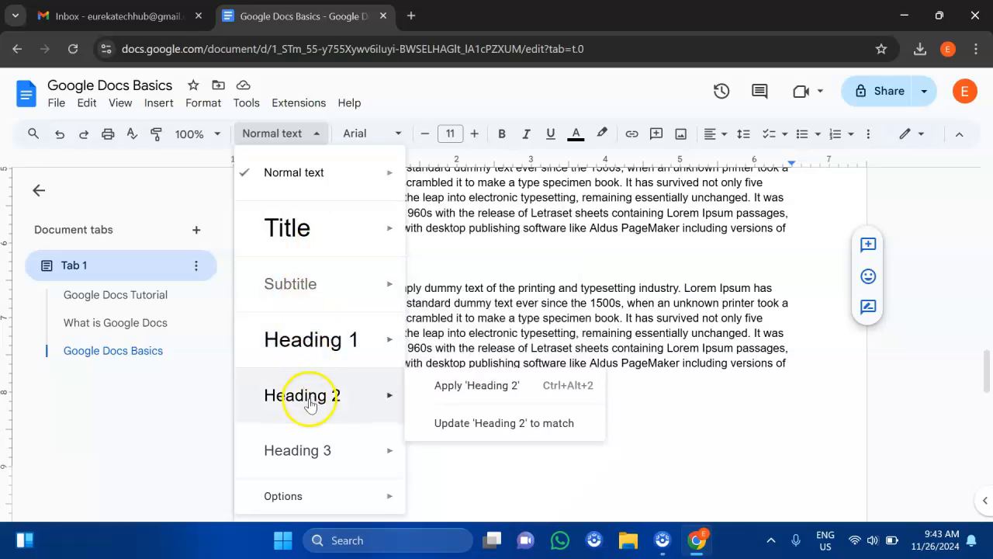
left_click(309, 397)
left_click(445, 285)
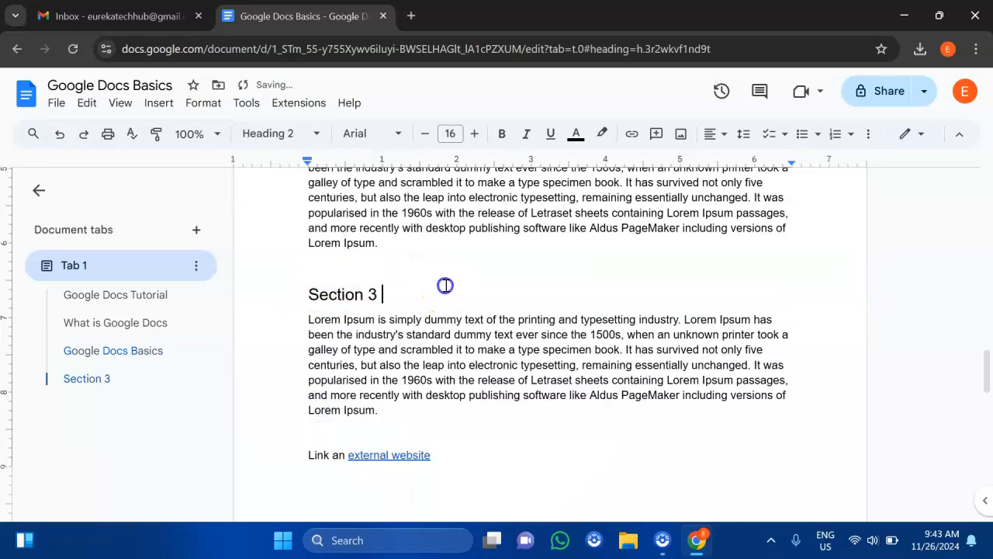
scroll(445, 286, "up", 6)
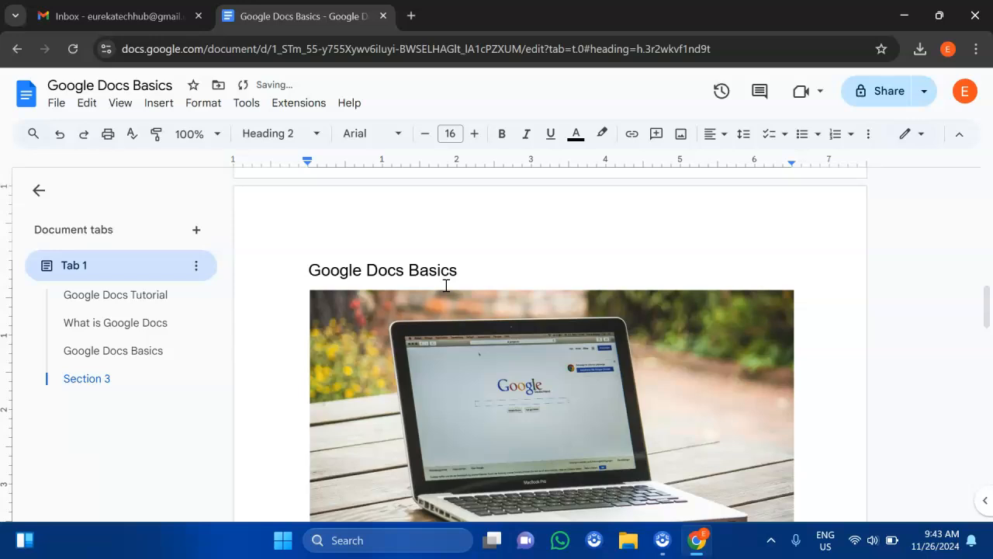
scroll(447, 286, "down", 1)
scroll(446, 285, "up", 1)
scroll(446, 286, "down", 1)
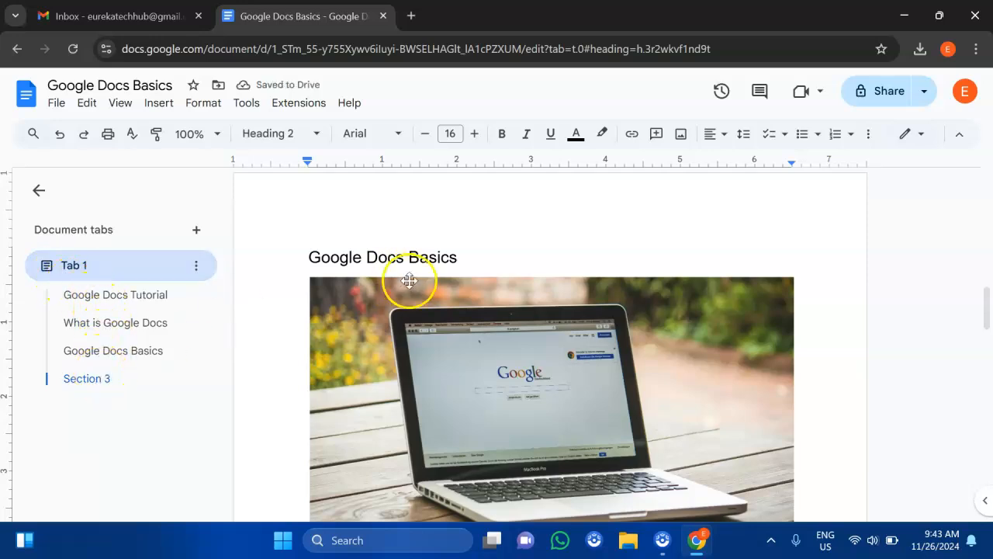
scroll(409, 280, "up", 10)
Add a 'Formatting Text' line below 'What is Google Docs' and select it
left_click(473, 323)
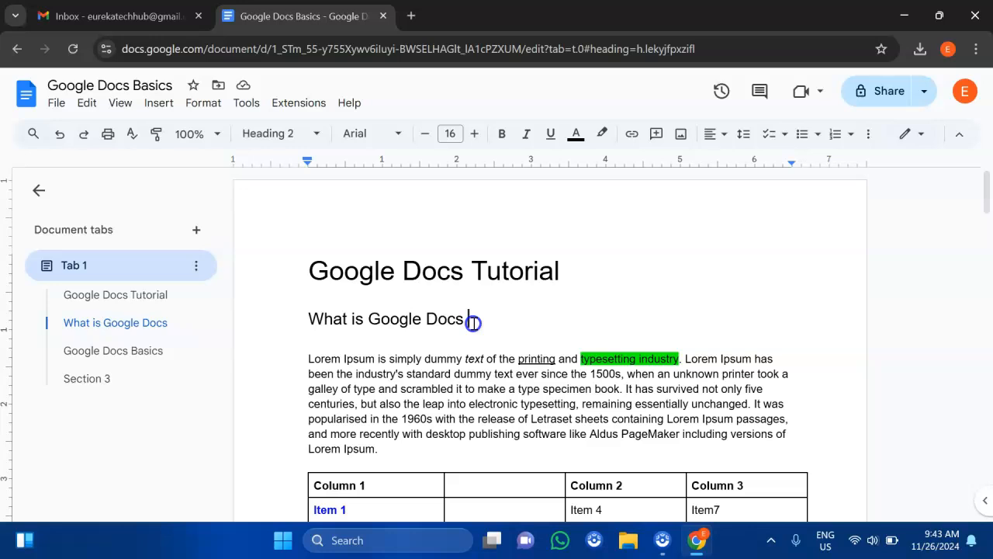
key("Return")
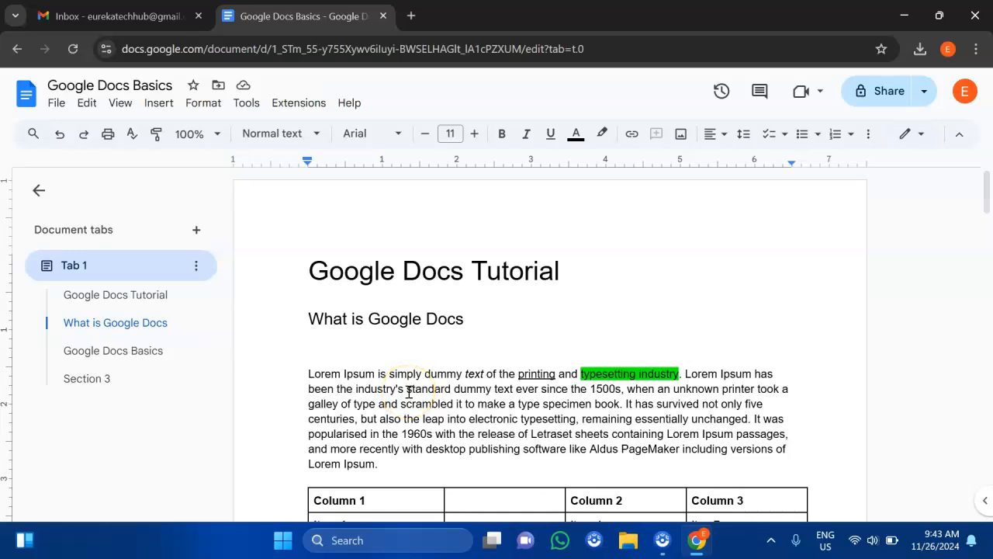
type("Formatting Text")
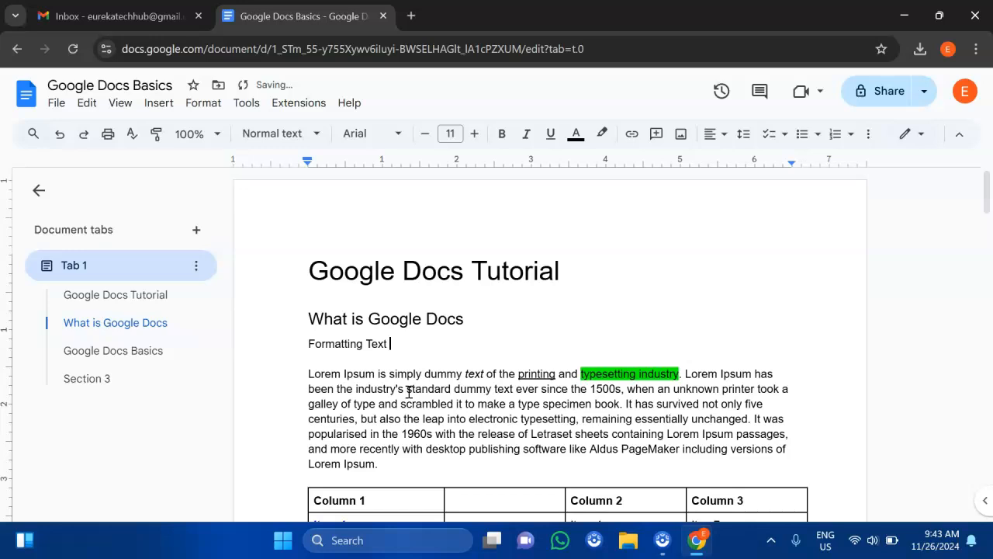
left_click(302, 345)
left_click_drag(303, 345, 422, 342)
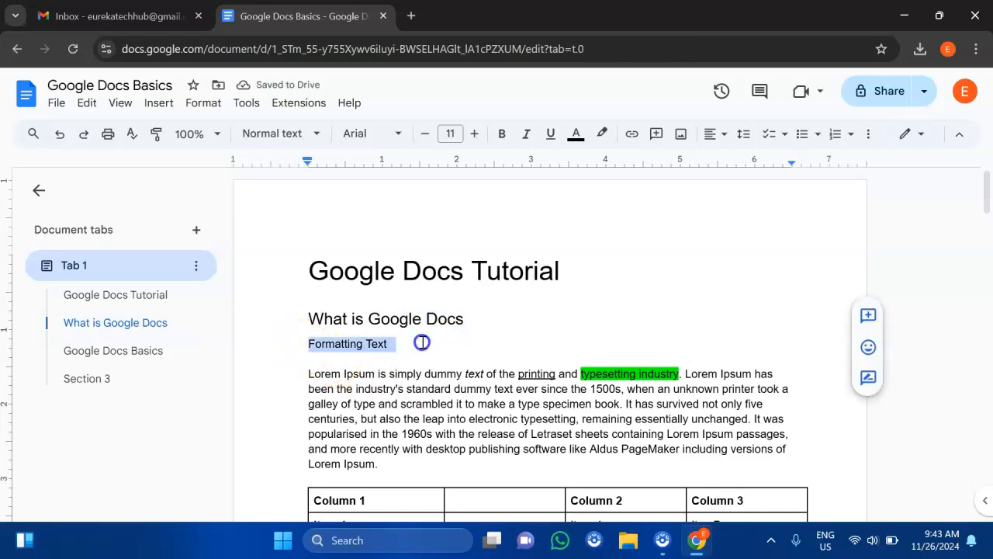
left_click(388, 344)
left_click(425, 319)
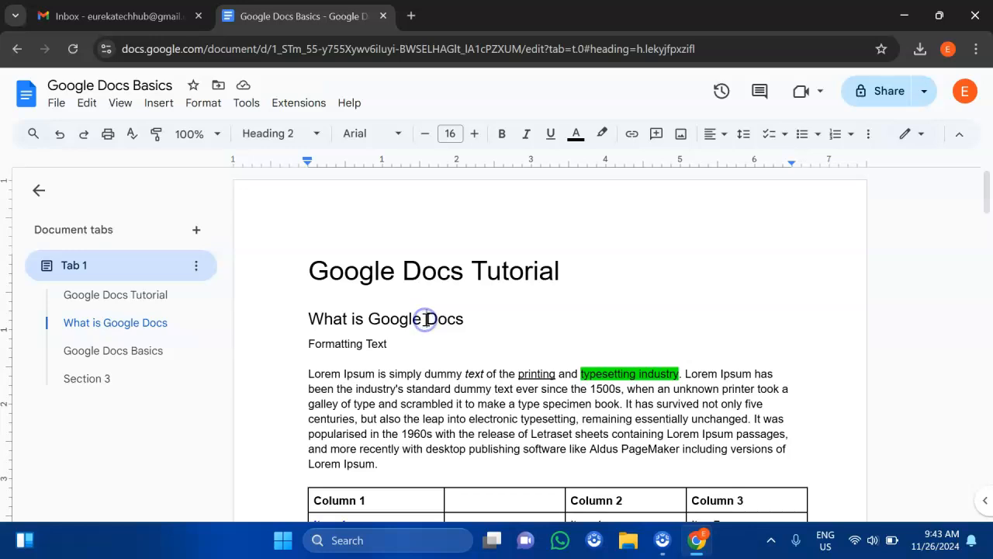
left_click(395, 345)
left_click(305, 346)
left_click_drag(305, 346, 389, 342)
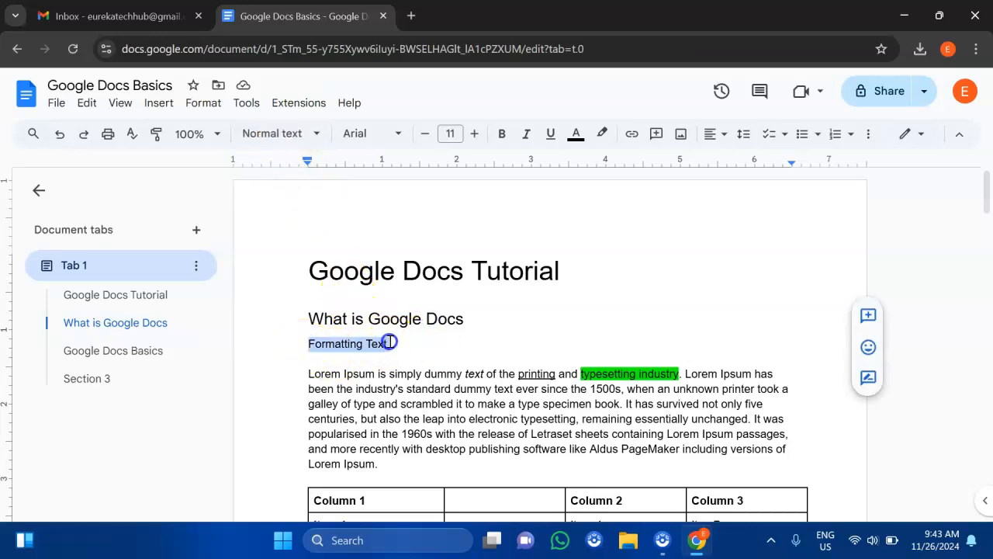
Apply the Heading 3 style to 'Formatting Text'
left_click(253, 138)
left_click(326, 433)
left_click(436, 360)
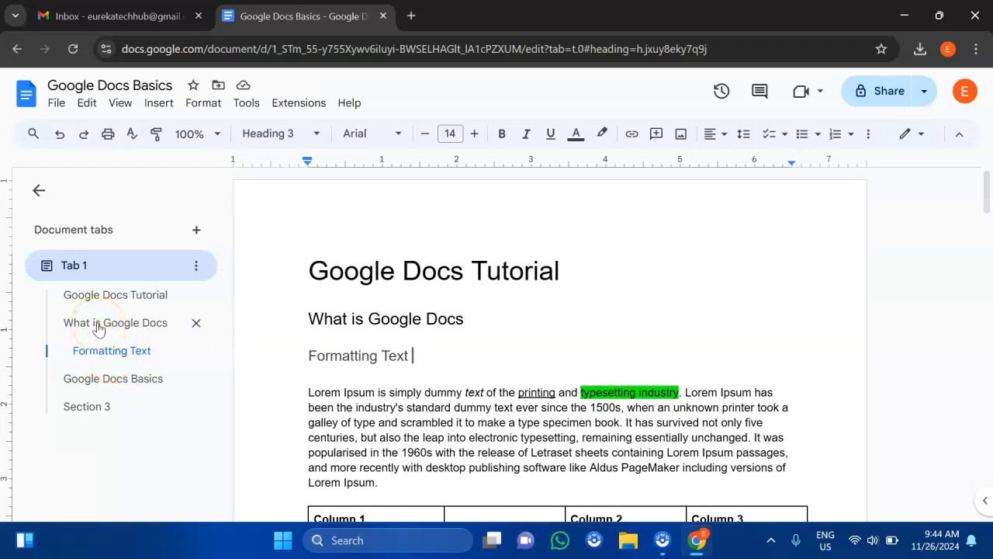
scroll(443, 377, "down", 10)
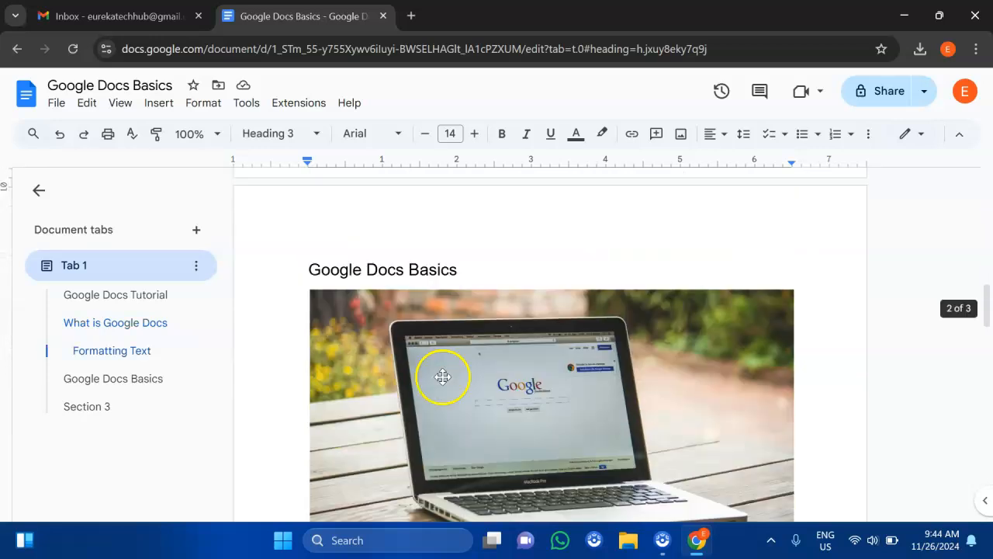
Add an 'Adding an Image' line under Google Docs Basics and style it as Heading 3
left_click(475, 248)
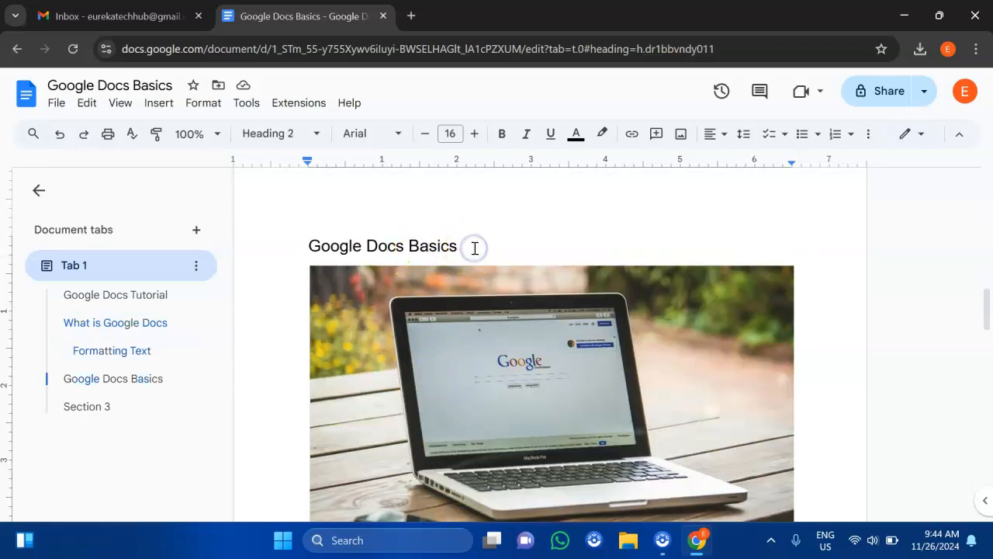
key("Return")
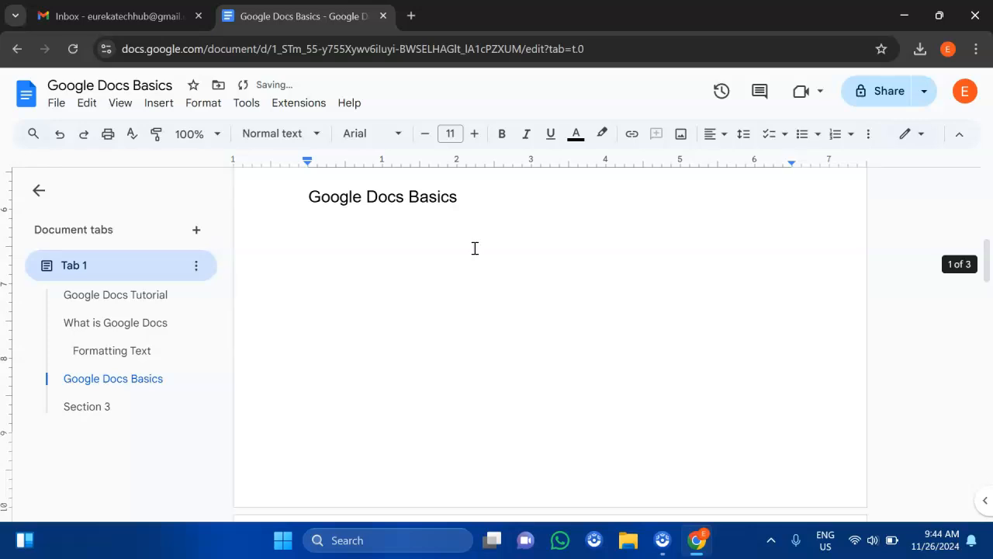
type("Adding an Image")
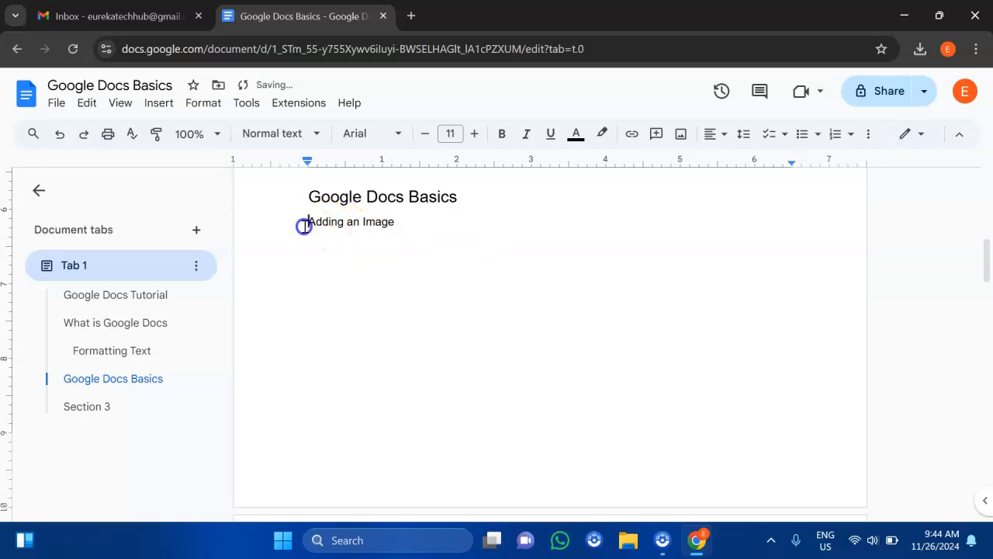
left_click_drag(304, 225, 413, 220)
left_click(307, 231)
left_click_drag(306, 223, 401, 222)
left_click(271, 133)
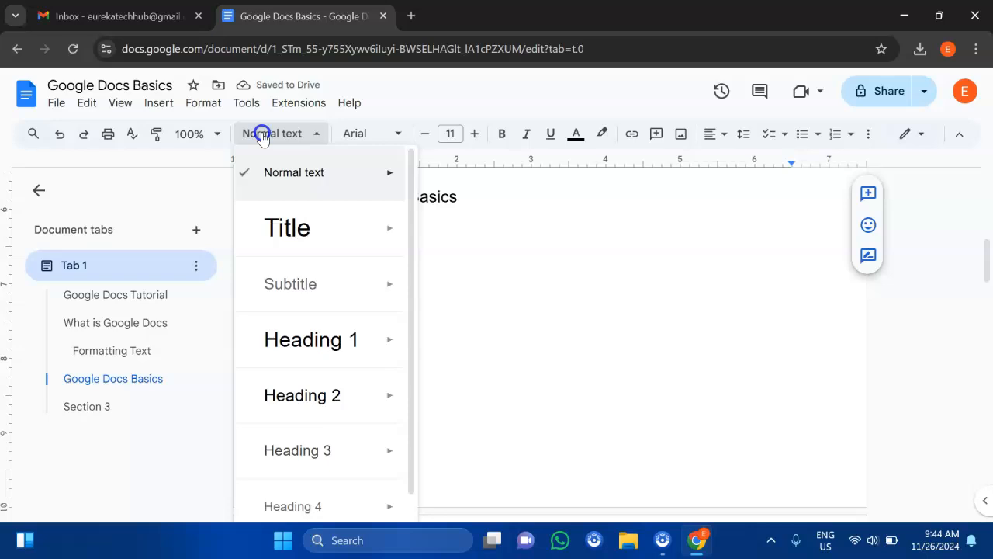
left_click(310, 434)
Start an empty line below the Section 3 heading
scroll(387, 381, "down", 3)
scroll(405, 378, "down", 4)
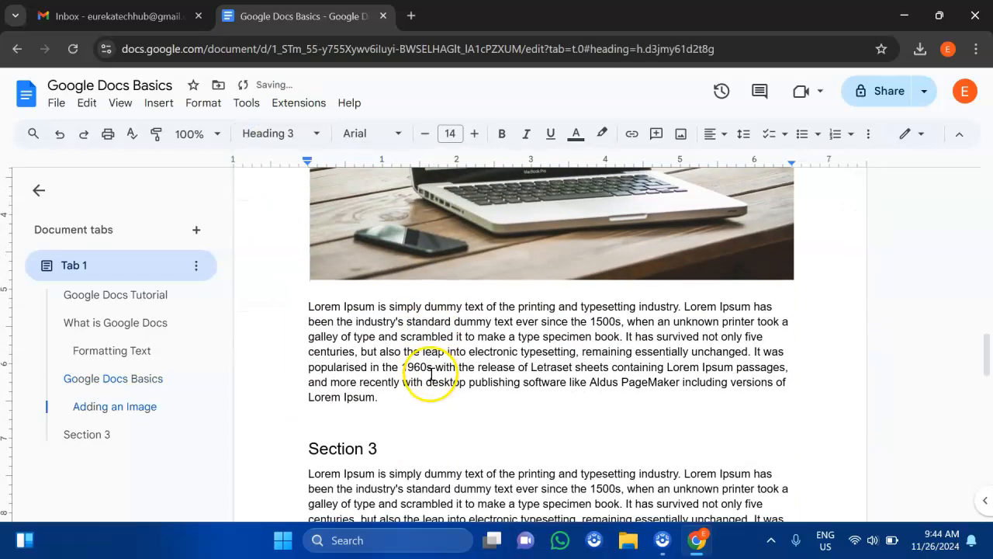
left_click(405, 437)
key("Return")
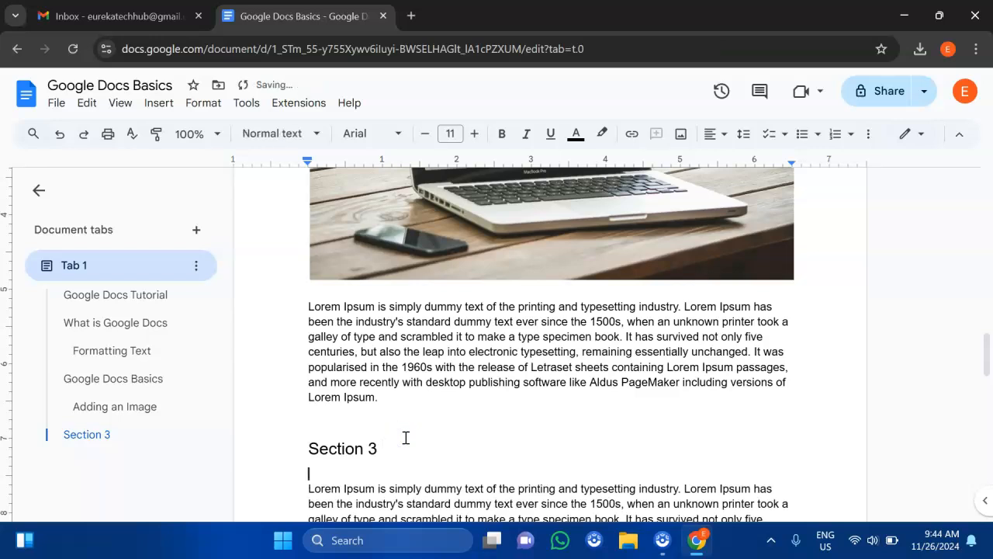
scroll(405, 436, "down", 2)
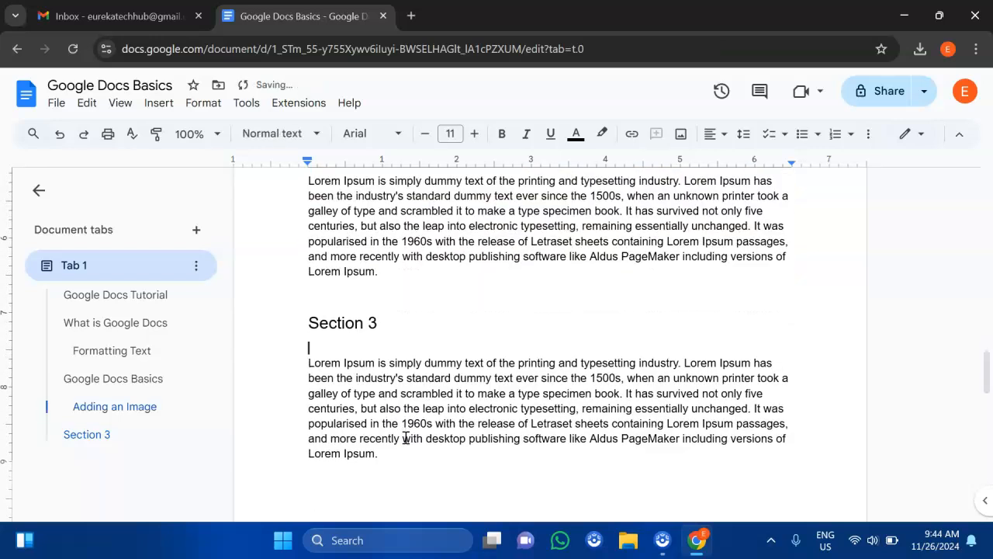
Type 'Formatting Headings' on the line below Section 3 and make it Heading 3
type("Formatting Headings")
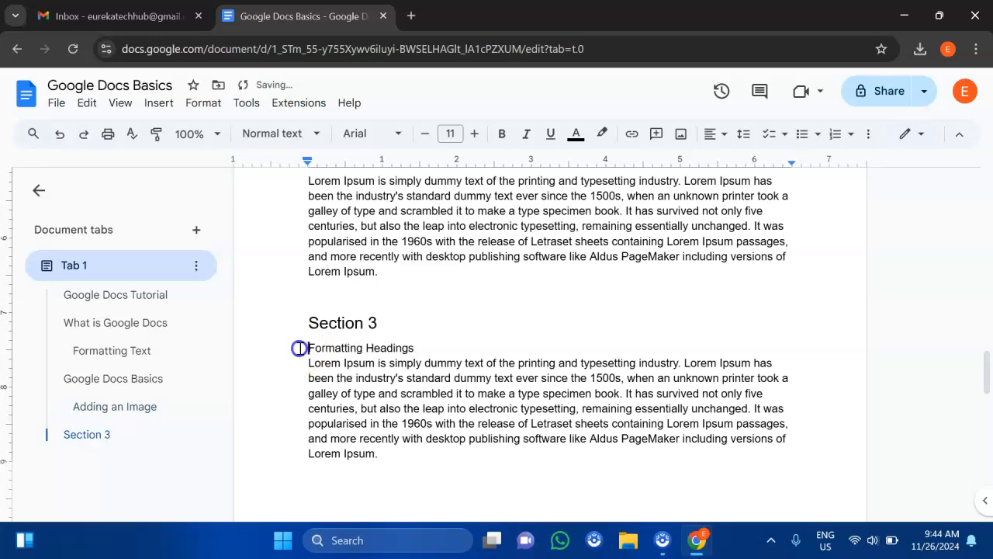
left_click_drag(303, 349, 410, 354)
left_click(410, 351)
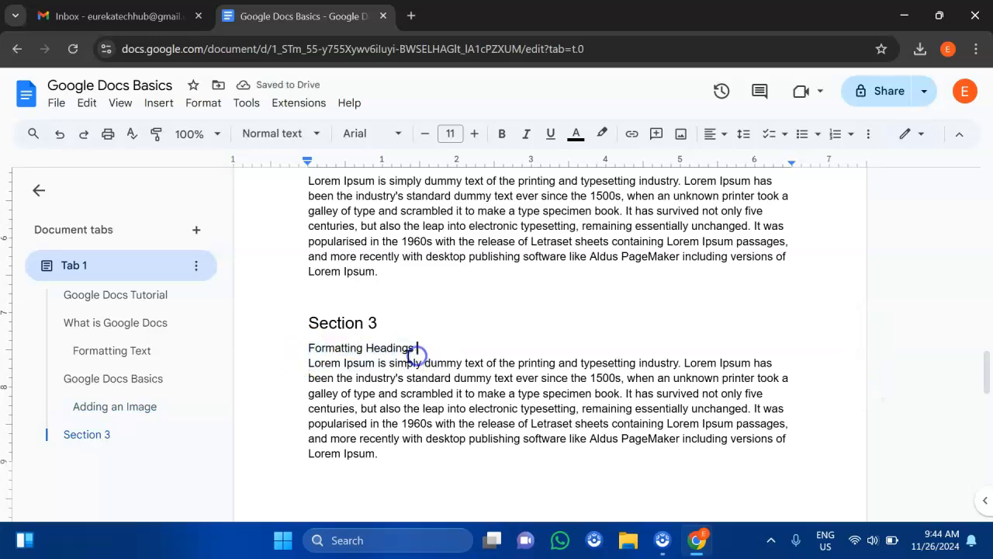
left_click_drag(309, 347, 417, 350)
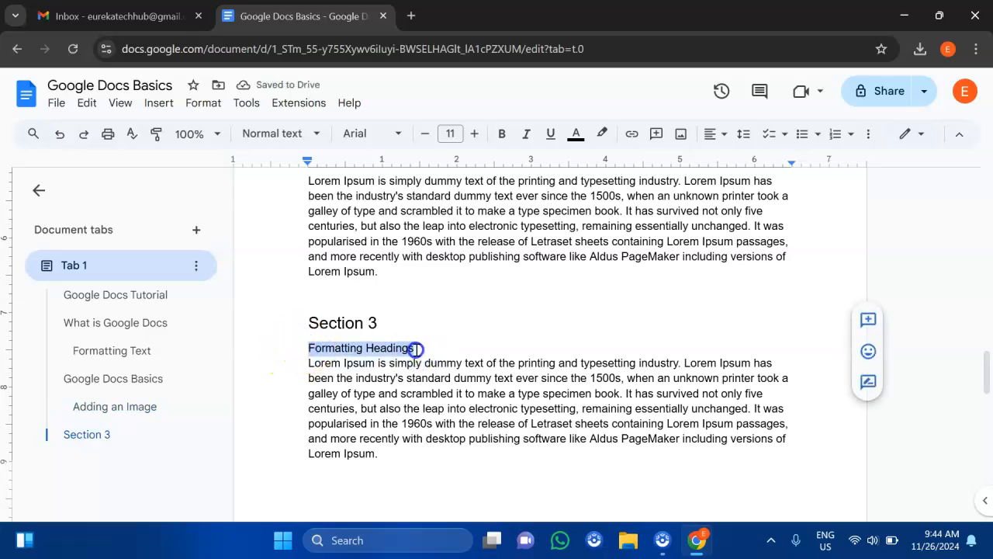
left_click(286, 134)
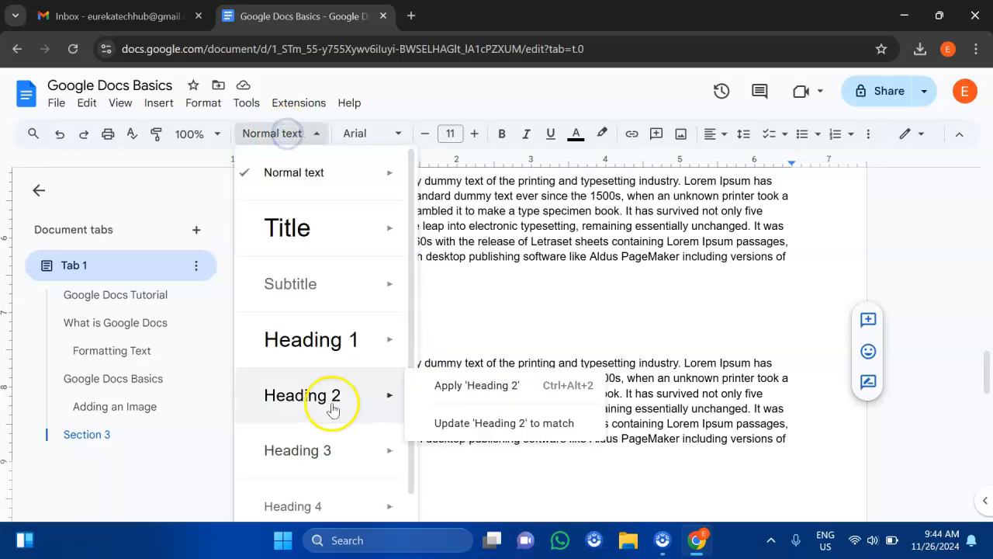
left_click(327, 443)
left_click(454, 362)
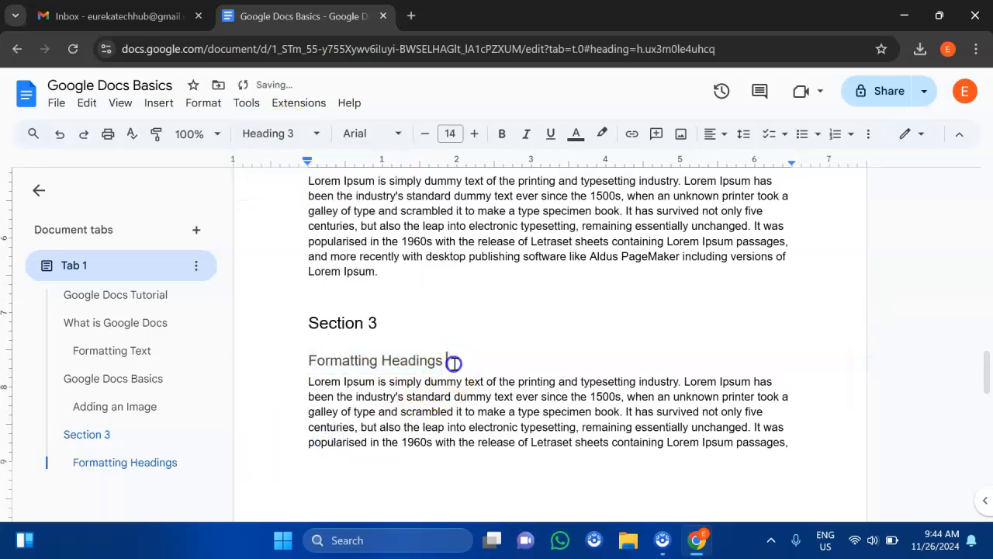
left_click(309, 327)
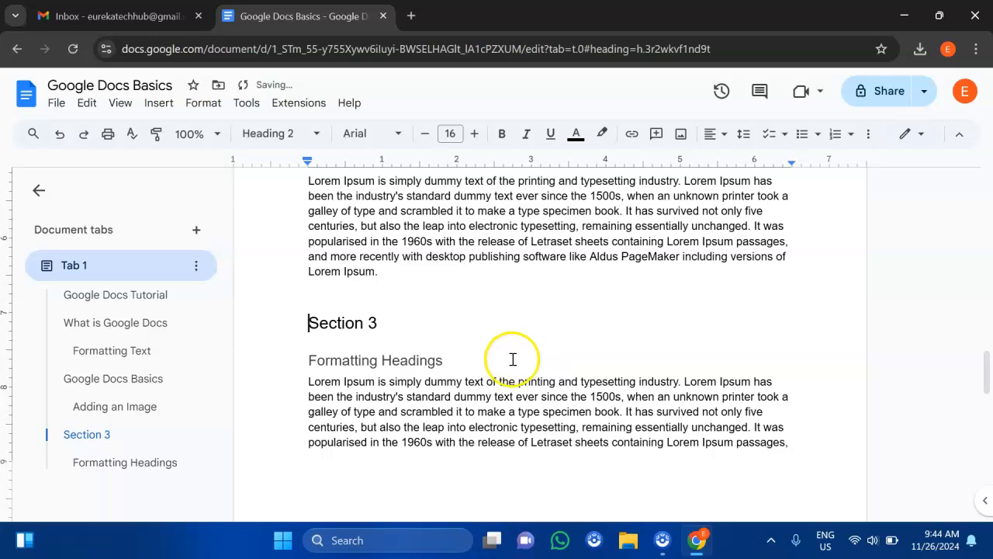
Type an 'Adding a Table' line on a new line just above the table
left_click(447, 364)
left_click(383, 319)
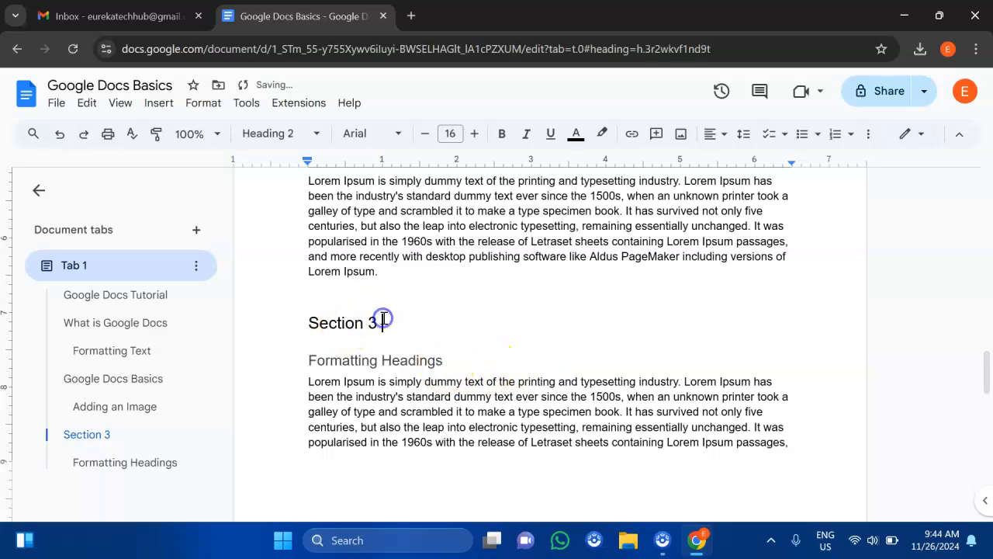
scroll(387, 370, "up", 7)
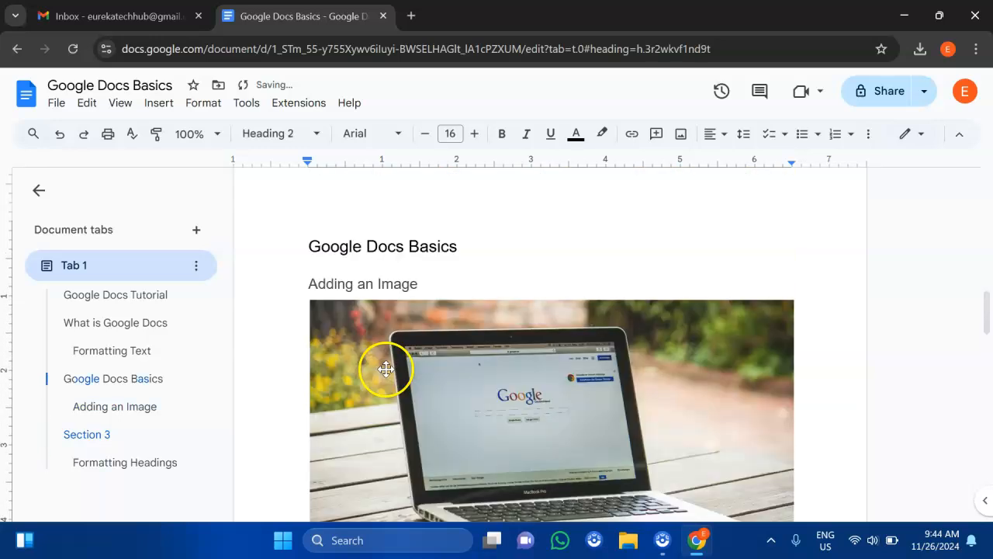
scroll(387, 369, "up", 5)
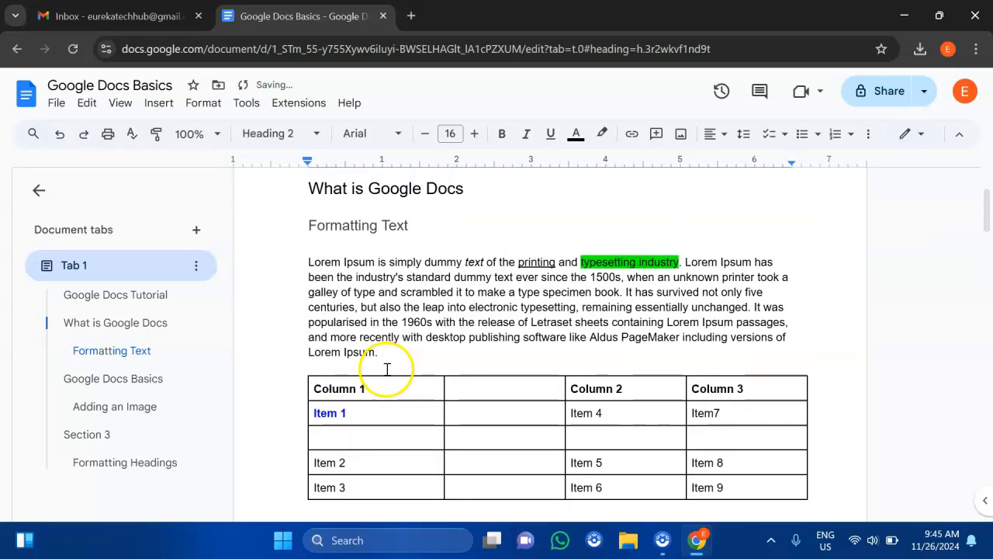
left_click(393, 360)
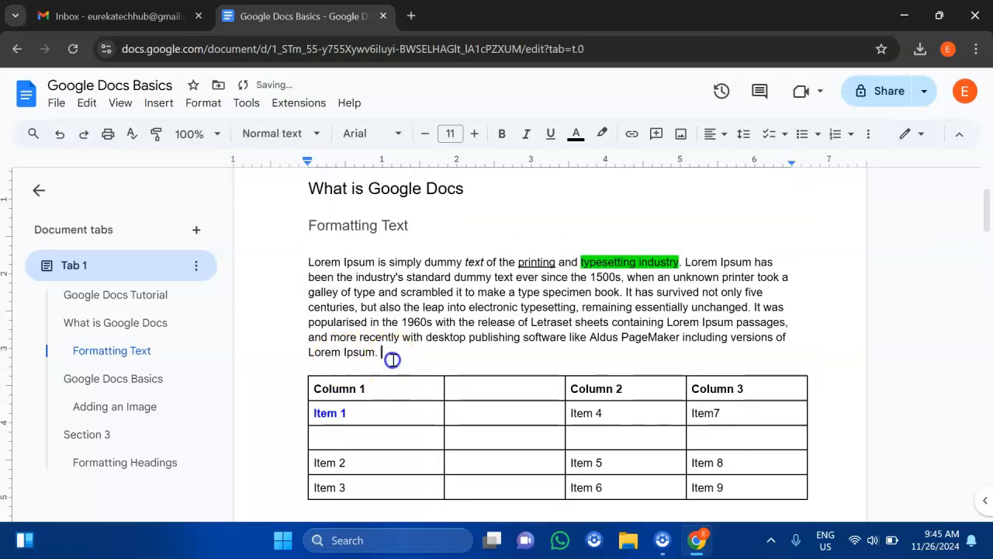
key("Return")
key("Return")
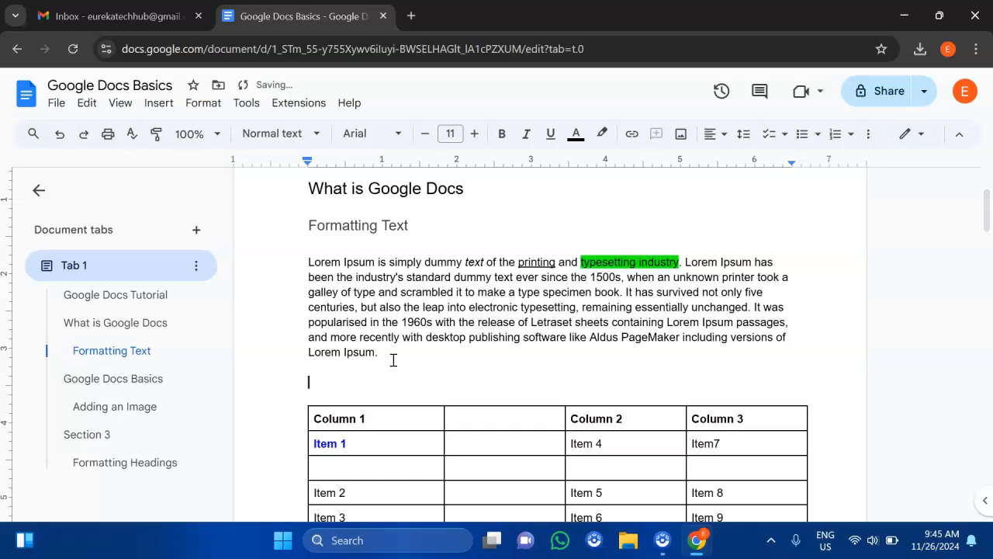
type("Adding a ")
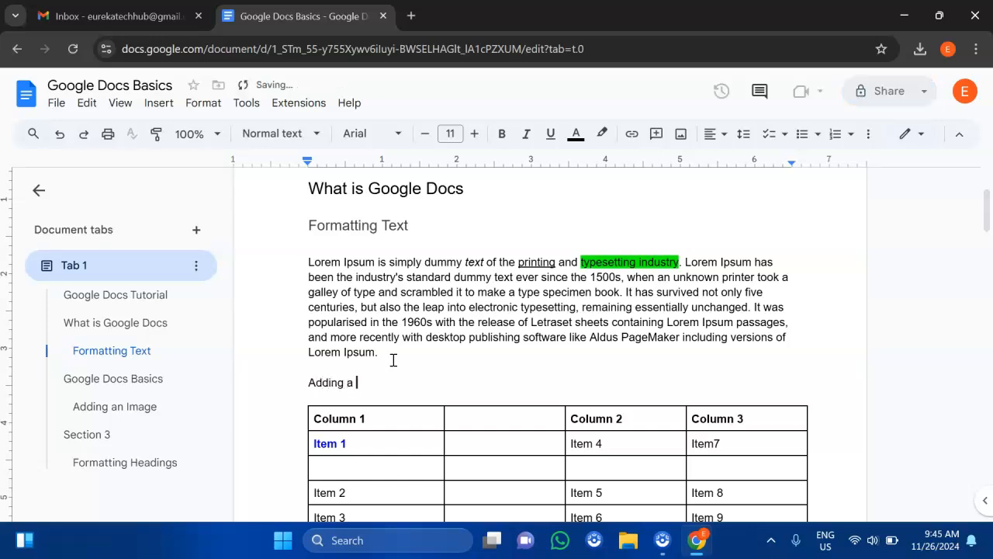
type("Table")
Make 'Adding a Table' a Heading 4 and delete the blank line above it
left_click(308, 383)
left_click_drag(307, 385, 390, 384)
left_click(298, 386)
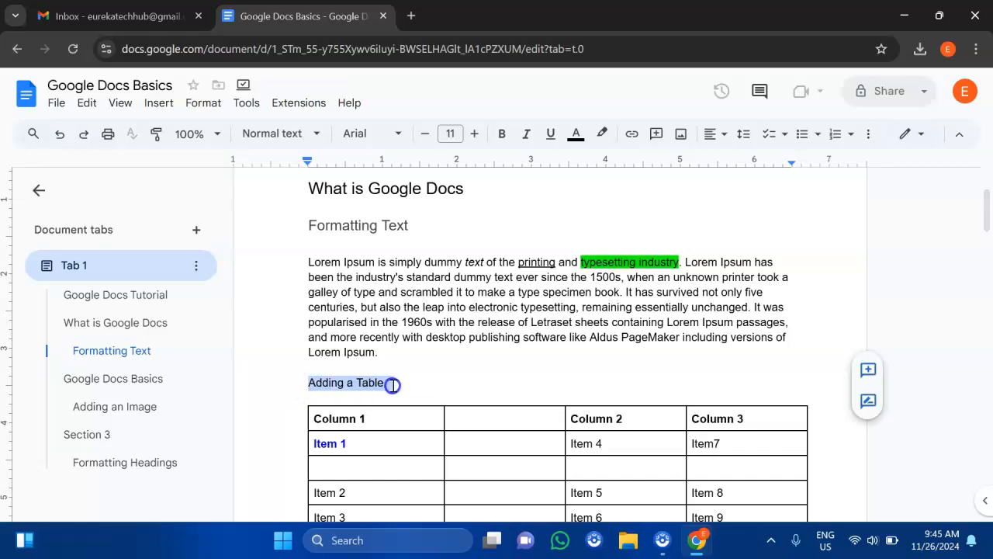
left_click(275, 132)
mouse_move(299, 442)
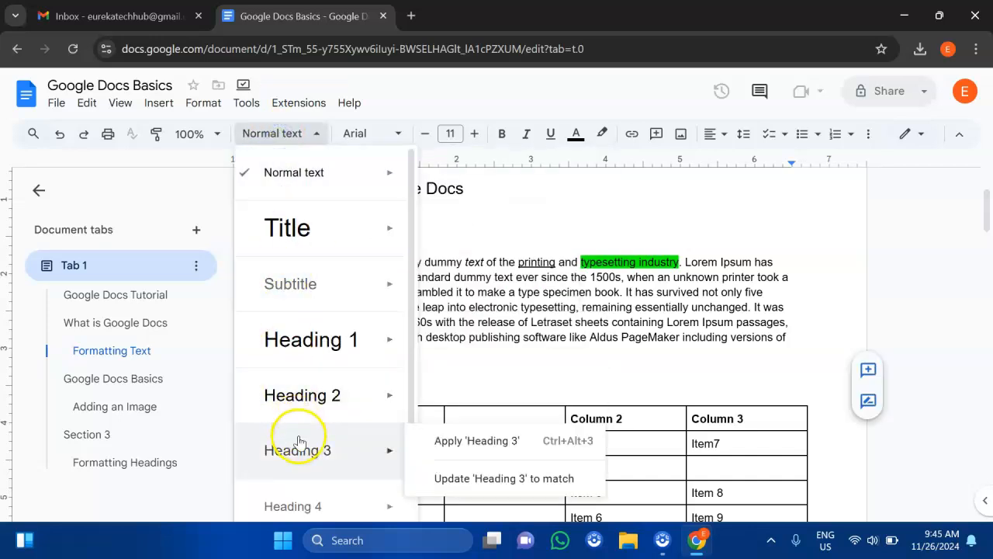
left_click(313, 505)
left_click(430, 401)
left_click(333, 374)
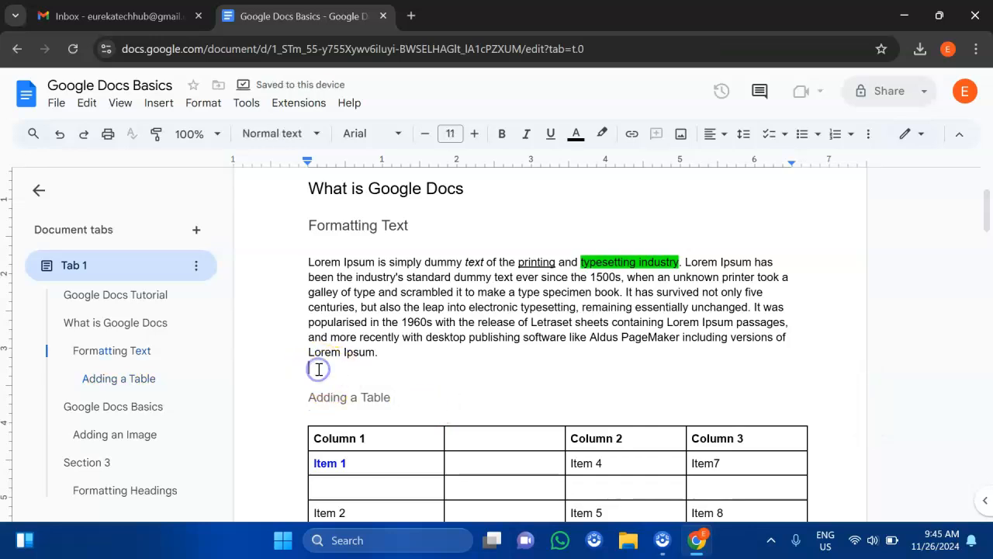
key("BackSpace")
Give the Adding a Table heading a new text colour
left_click(396, 388)
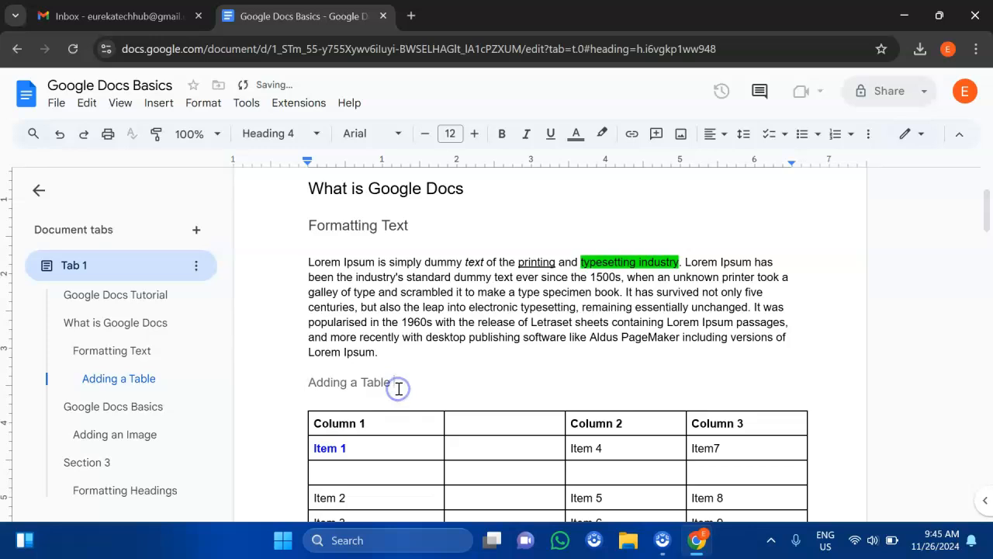
left_click_drag(302, 384, 393, 381)
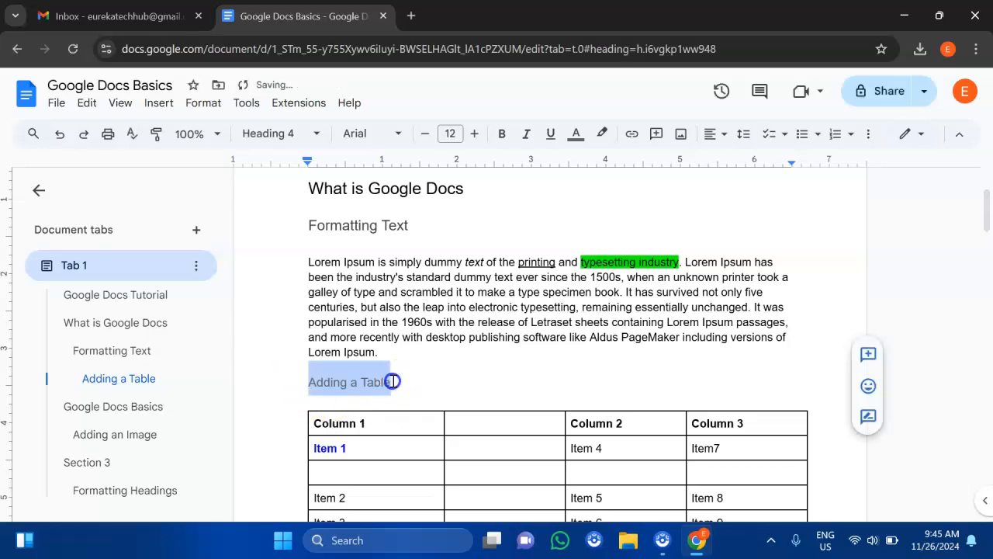
left_click(576, 133)
left_click(602, 171)
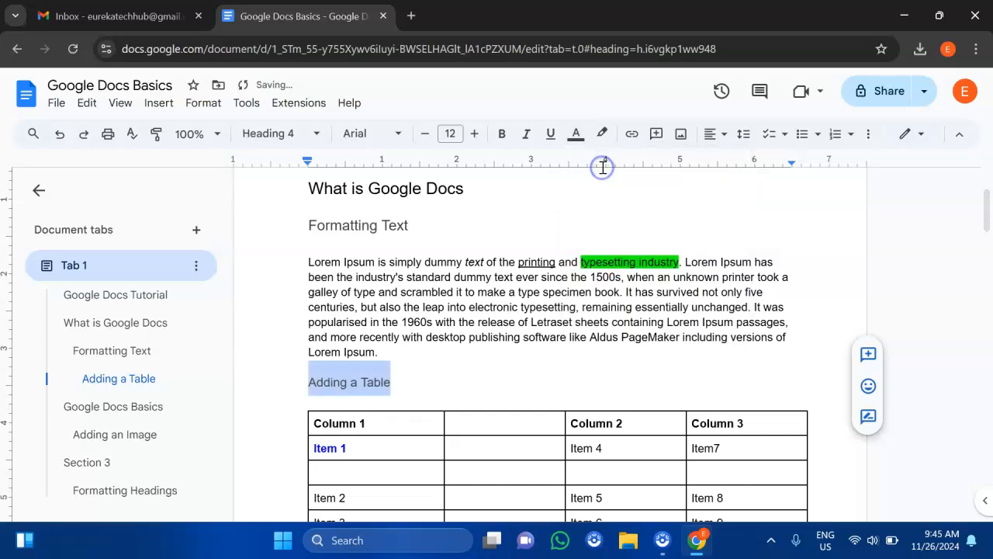
left_click(417, 391)
scroll(381, 353, "up", 2)
scroll(382, 353, "down", 6)
scroll(382, 353, "down", 5)
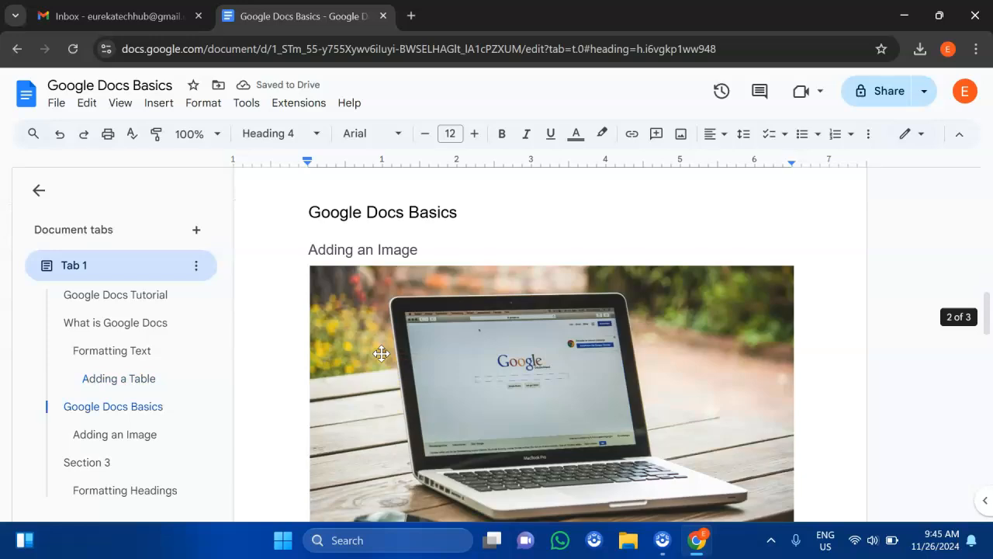
scroll(381, 353, "down", 5)
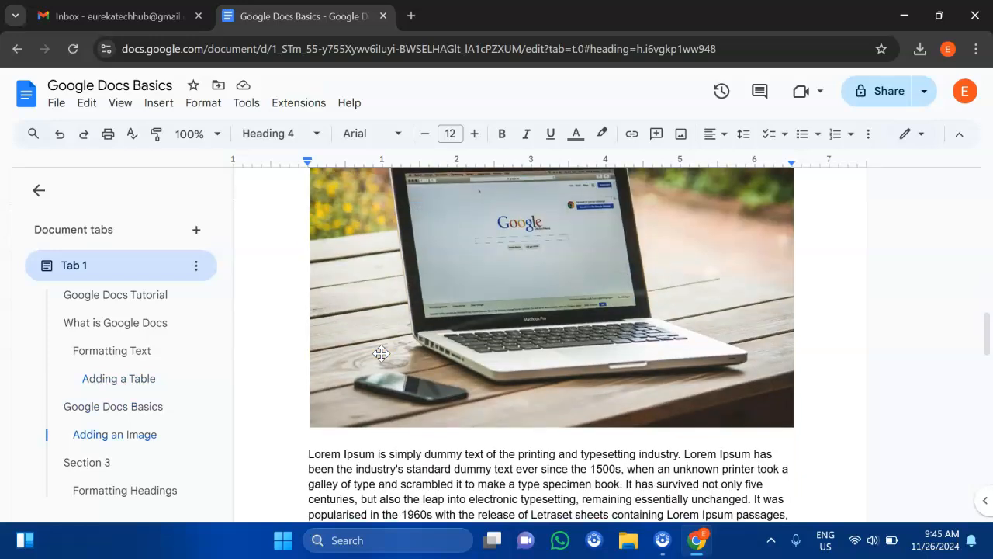
scroll(382, 353, "up", 15)
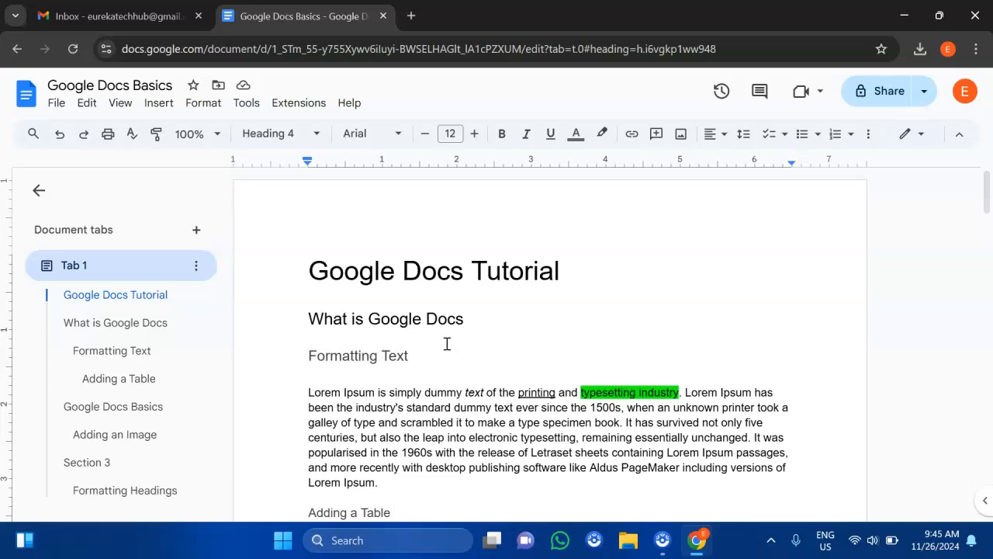
left_click(306, 262)
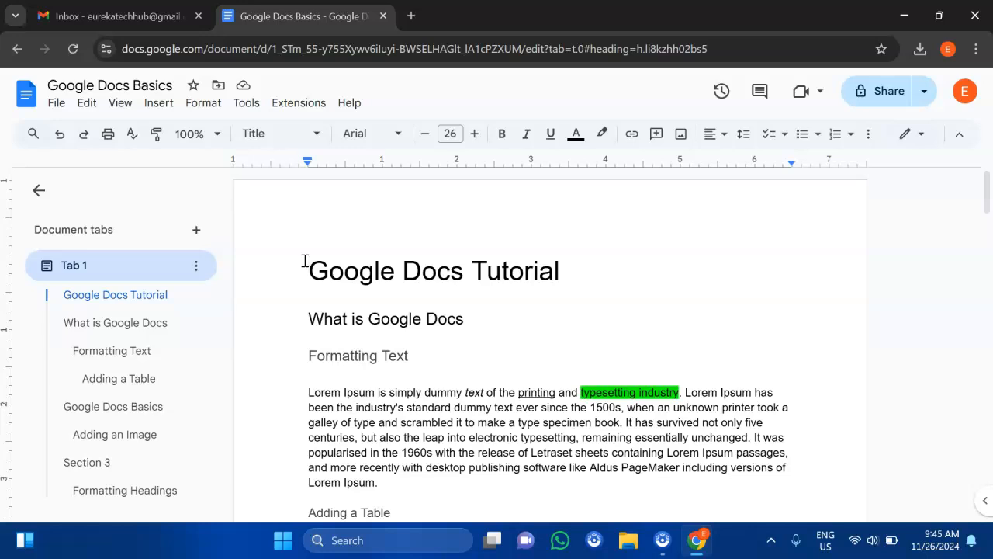
Browse the Insert, Format, Tools, View and Extensions menus, ending with the Insert menu open
left_click(158, 109)
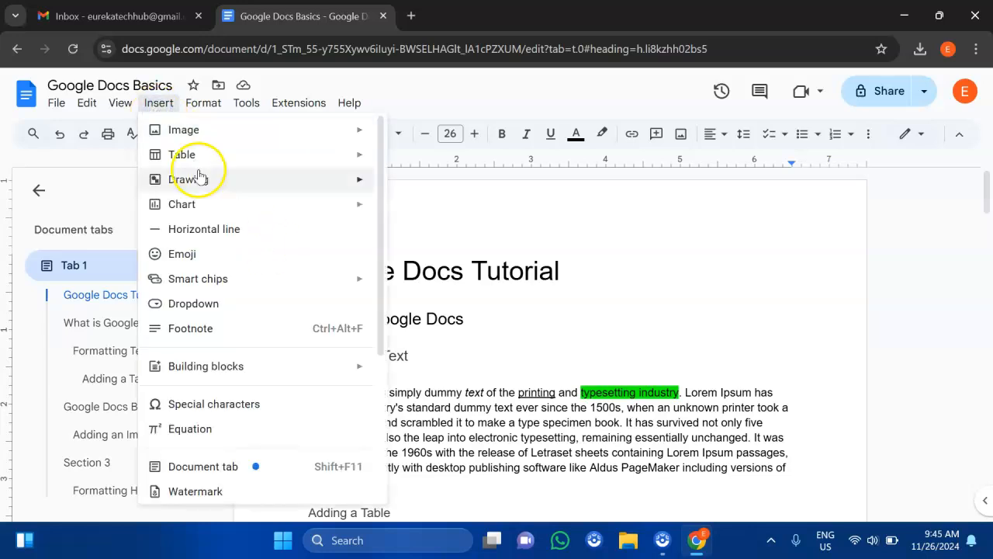
mouse_move(201, 214)
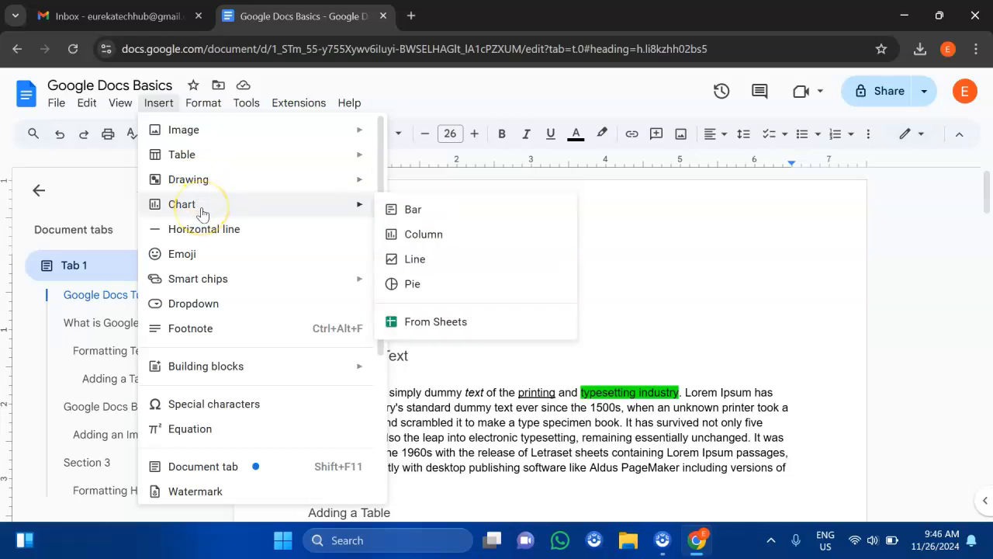
mouse_move(195, 159)
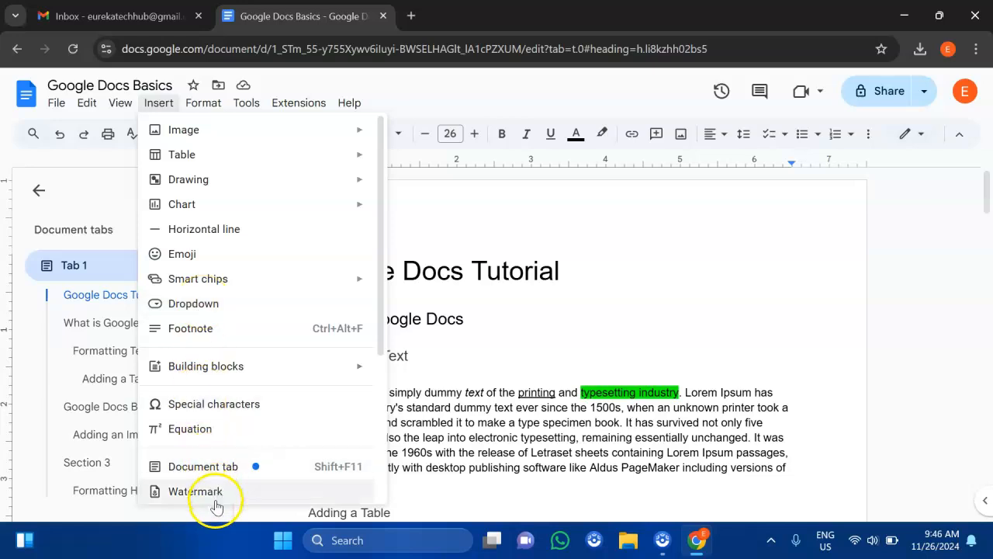
mouse_move(198, 181)
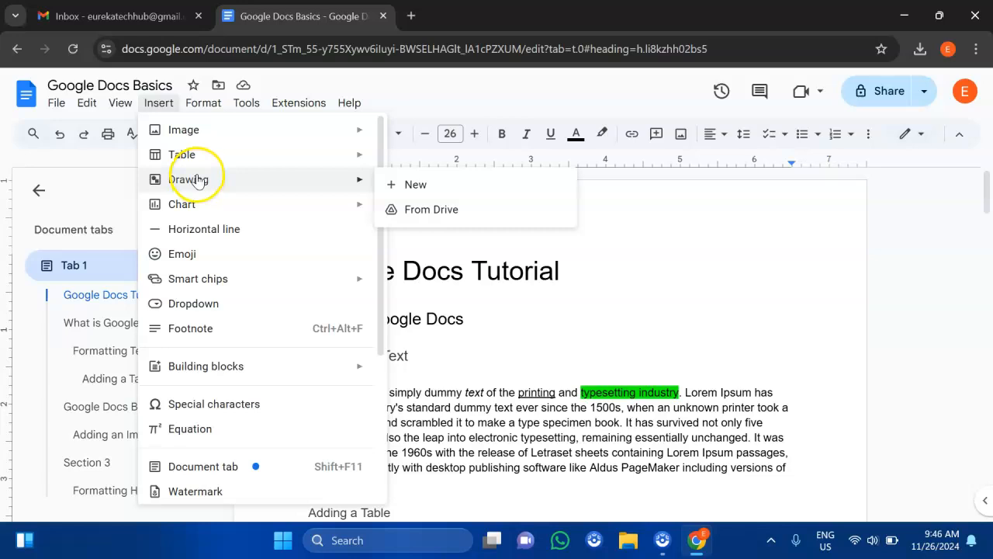
left_click(201, 104)
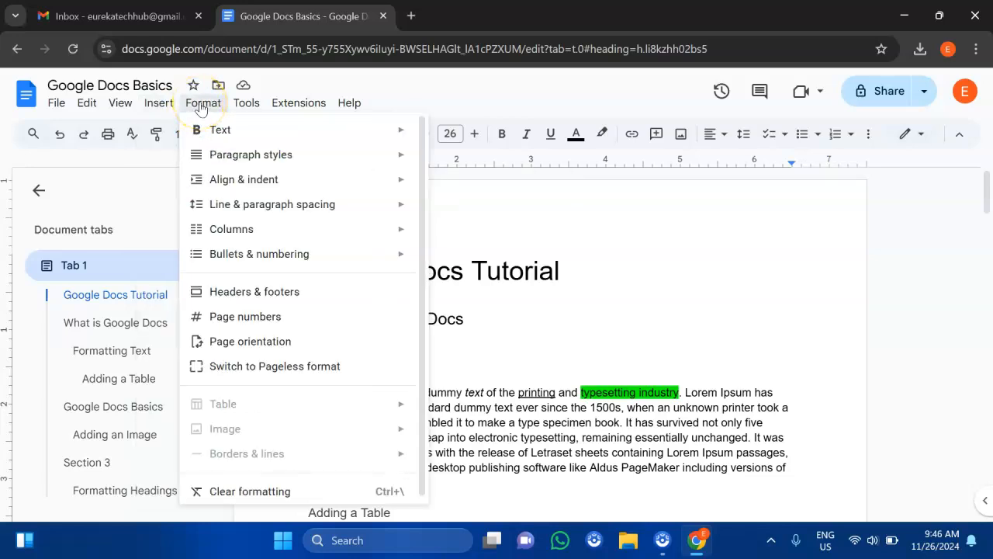
left_click(242, 109)
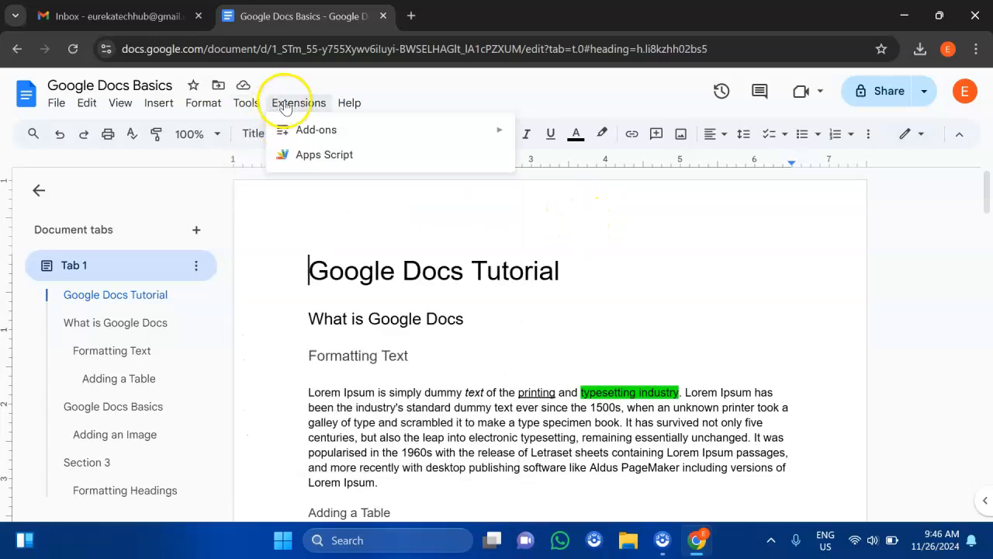
mouse_move(155, 102)
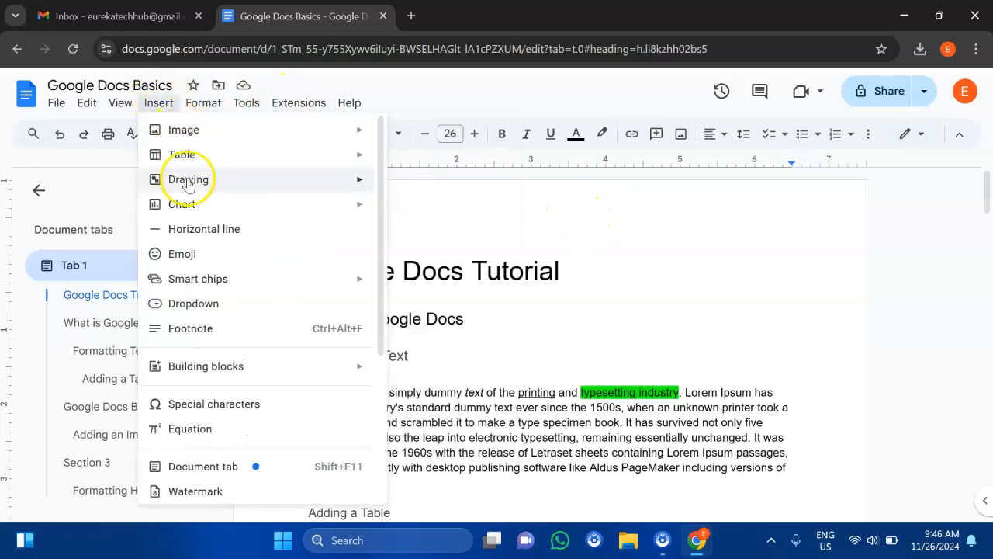
mouse_move(119, 108)
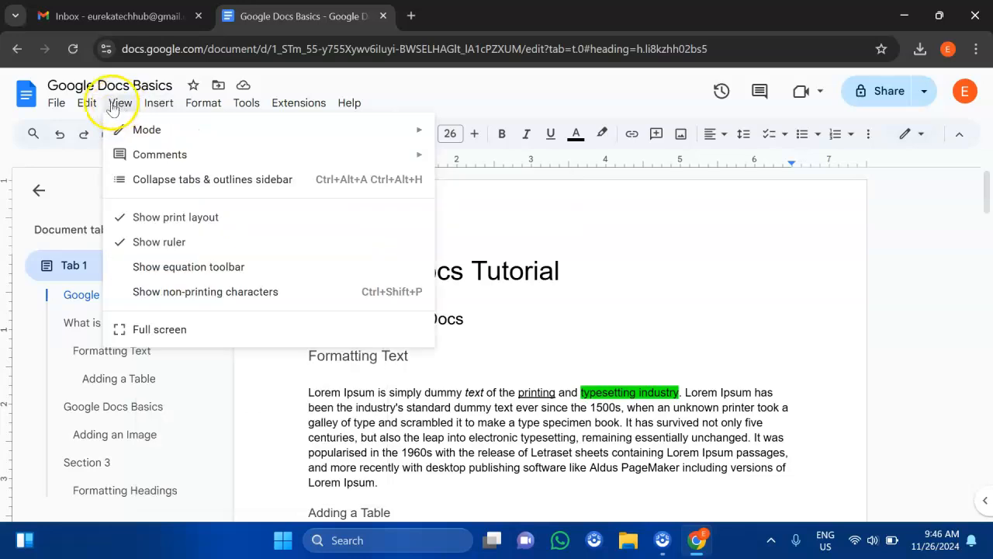
mouse_move(293, 108)
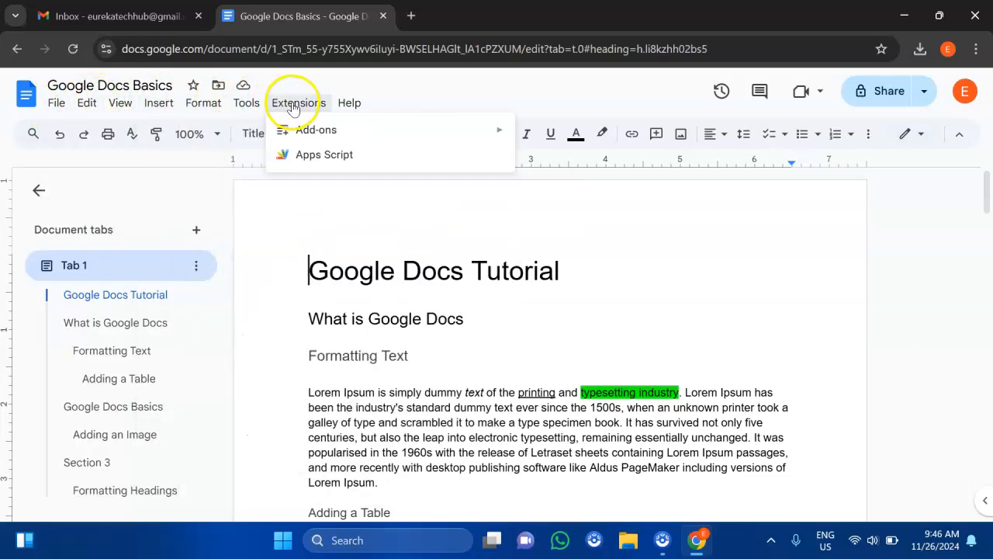
left_click(301, 261)
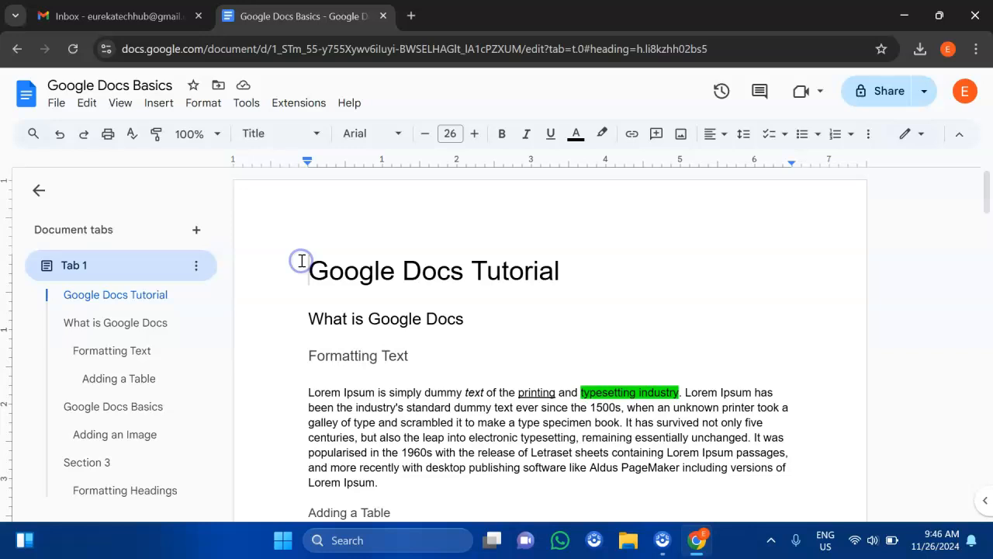
left_click(158, 102)
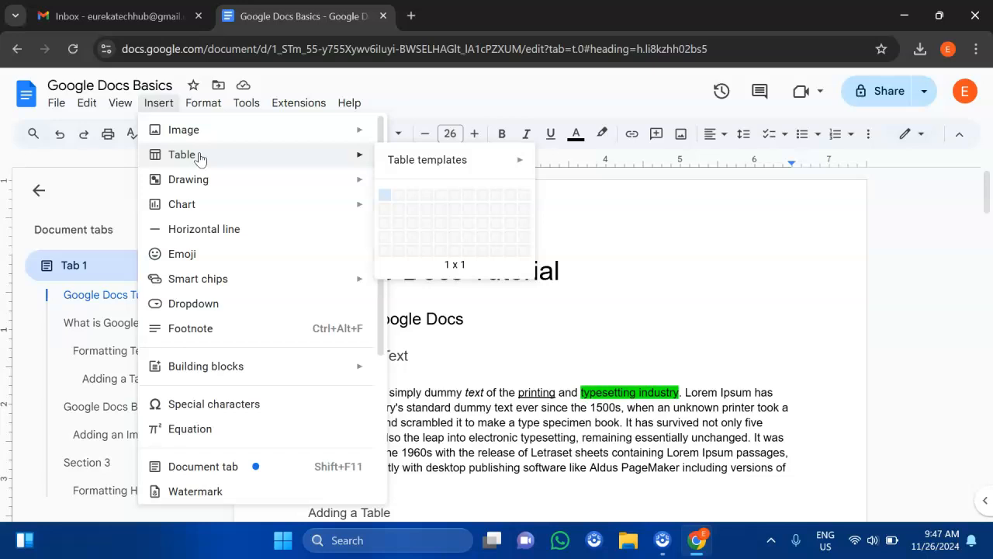
Look through the View, Insert Image and Tools menus, closing each by clicking near the title
left_click(117, 104)
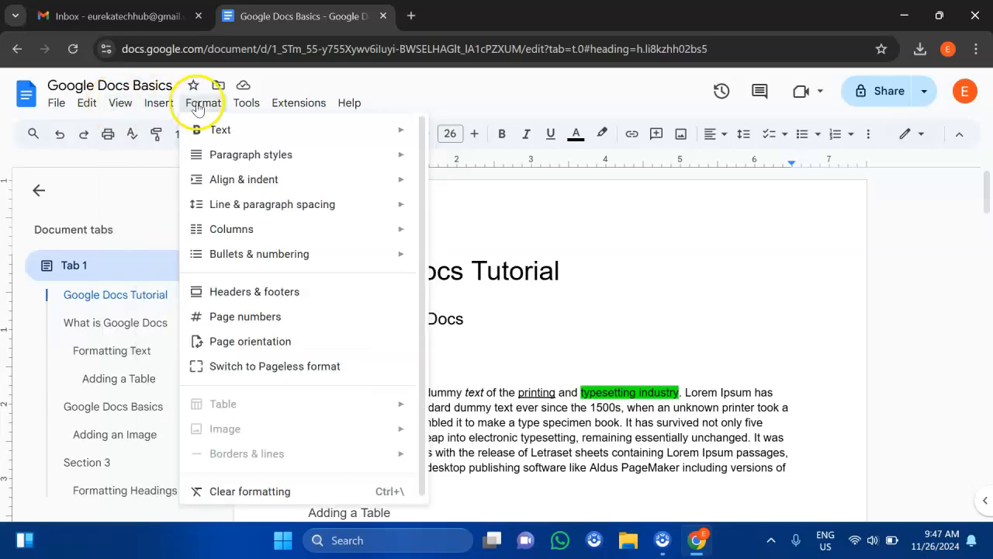
mouse_move(170, 109)
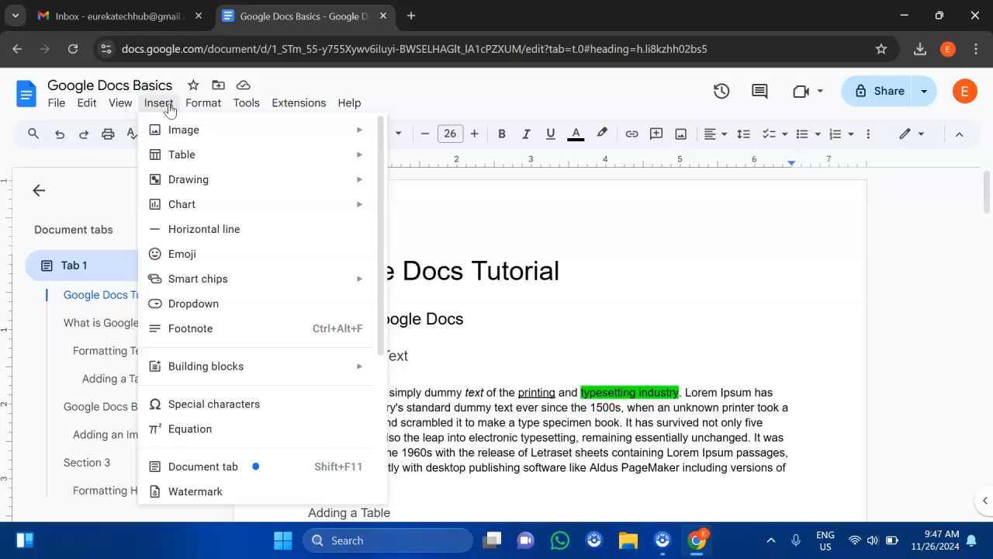
left_click(178, 128)
left_click(466, 209)
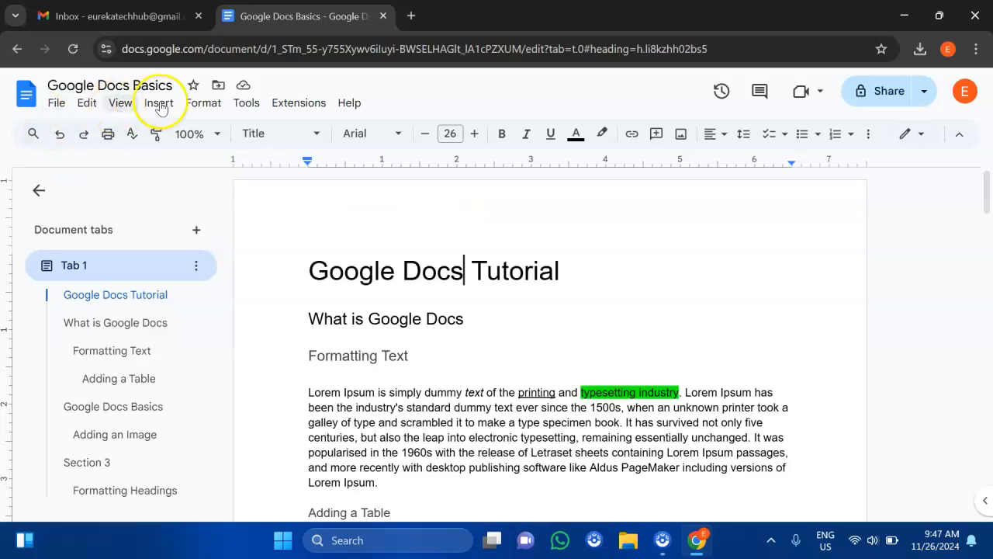
left_click(240, 109)
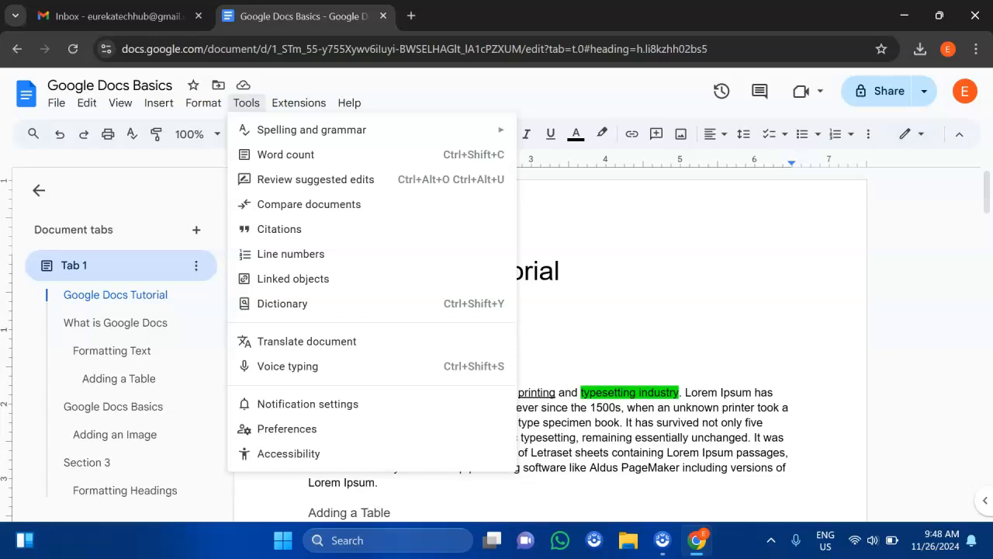
left_click(584, 216)
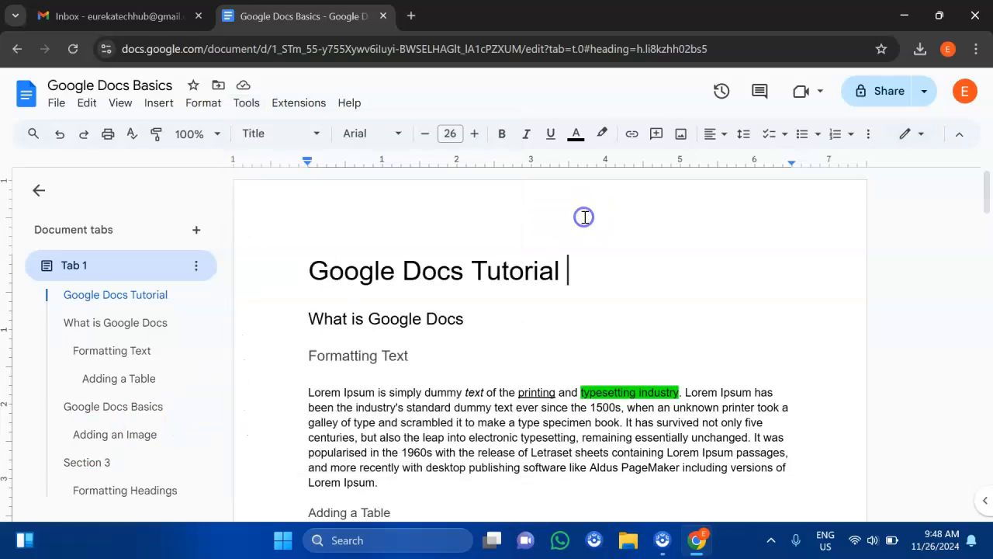
left_click(158, 103)
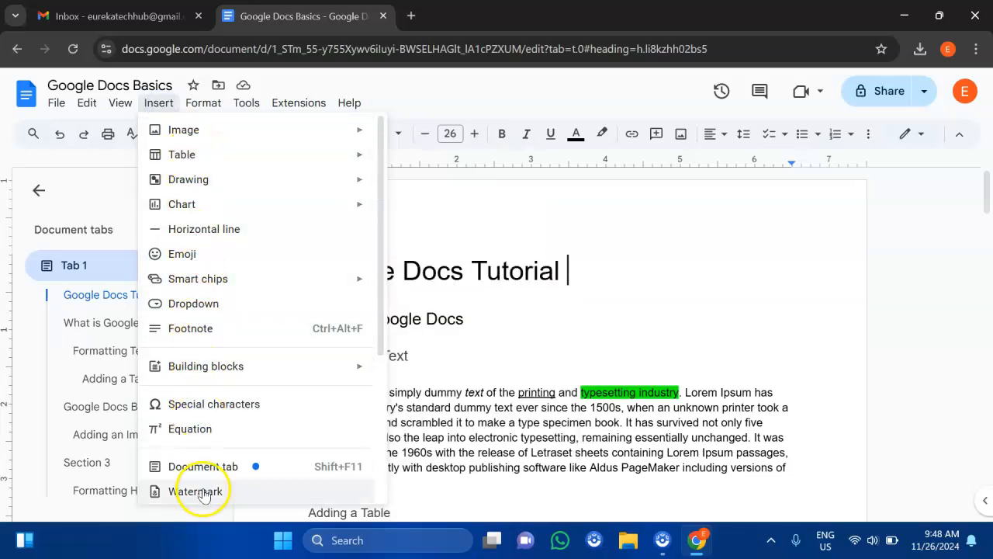
left_click(481, 291)
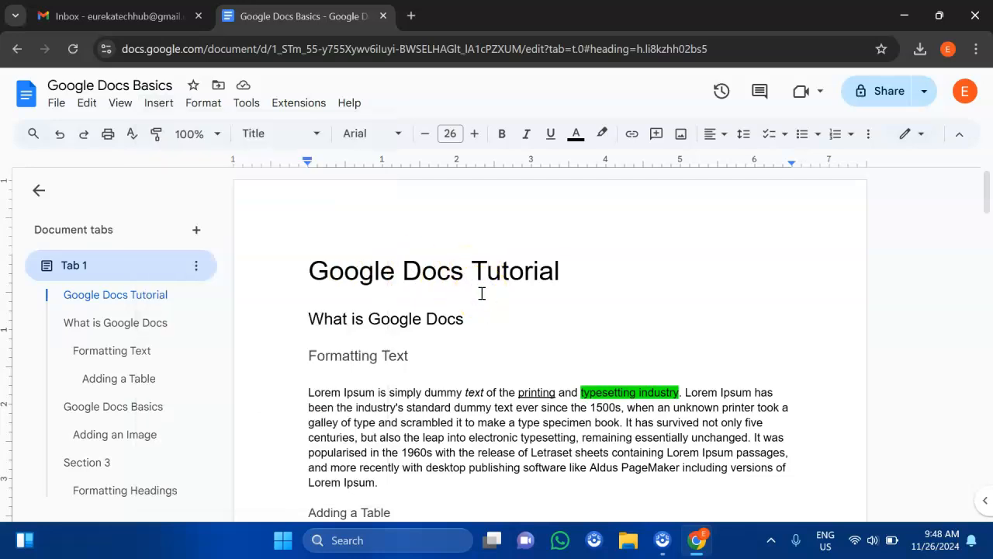
key("ctrl+a")
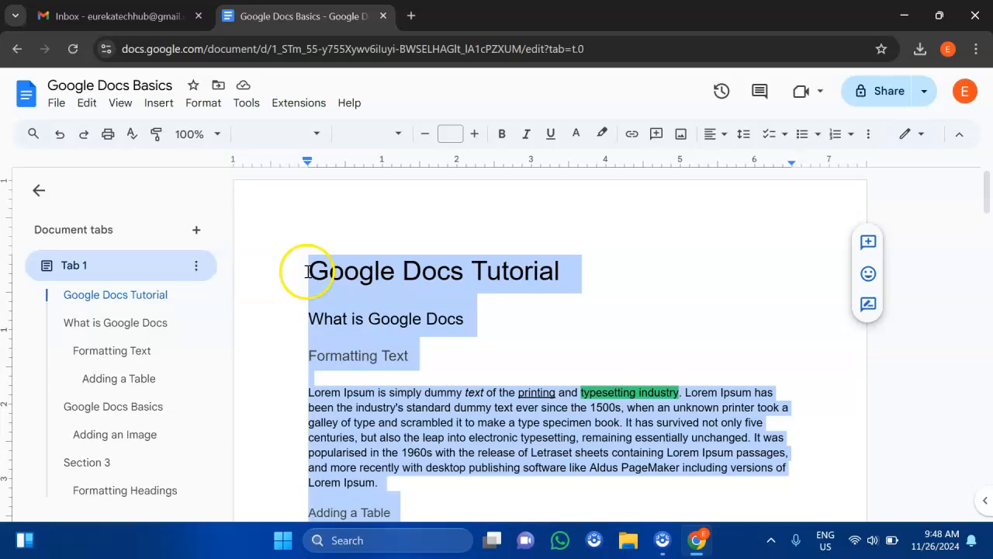
left_click(163, 101)
mouse_move(204, 103)
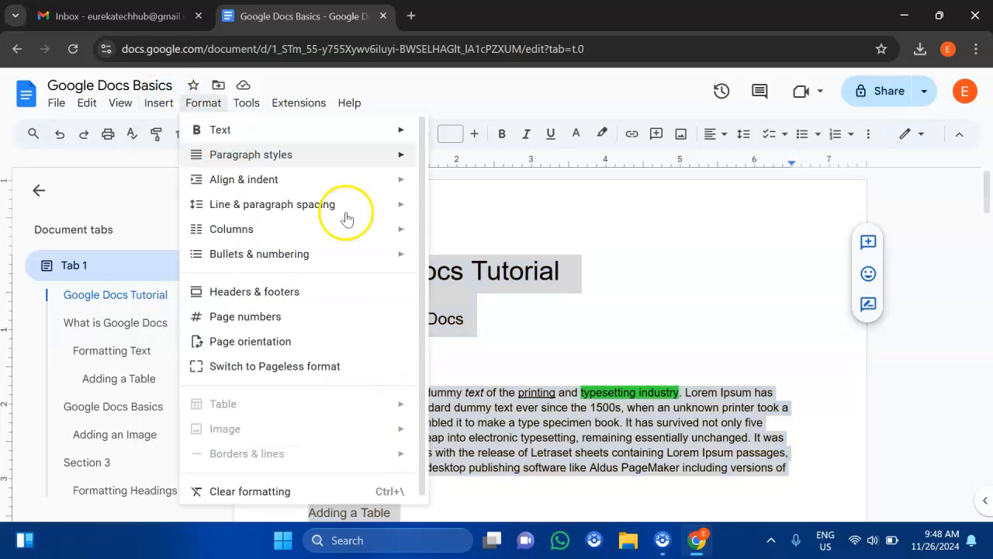
mouse_move(435, 254)
mouse_move(454, 282)
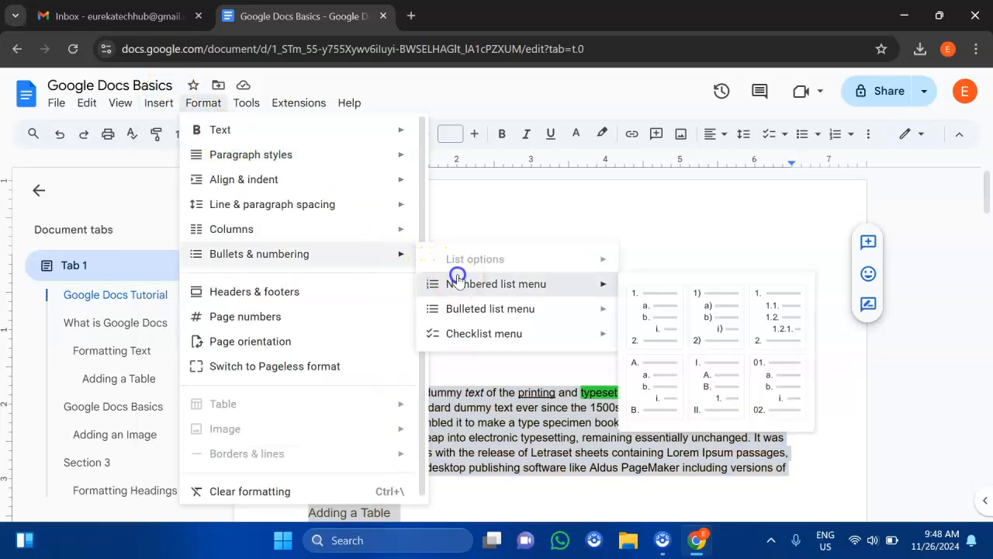
left_click(460, 210)
left_click(301, 282)
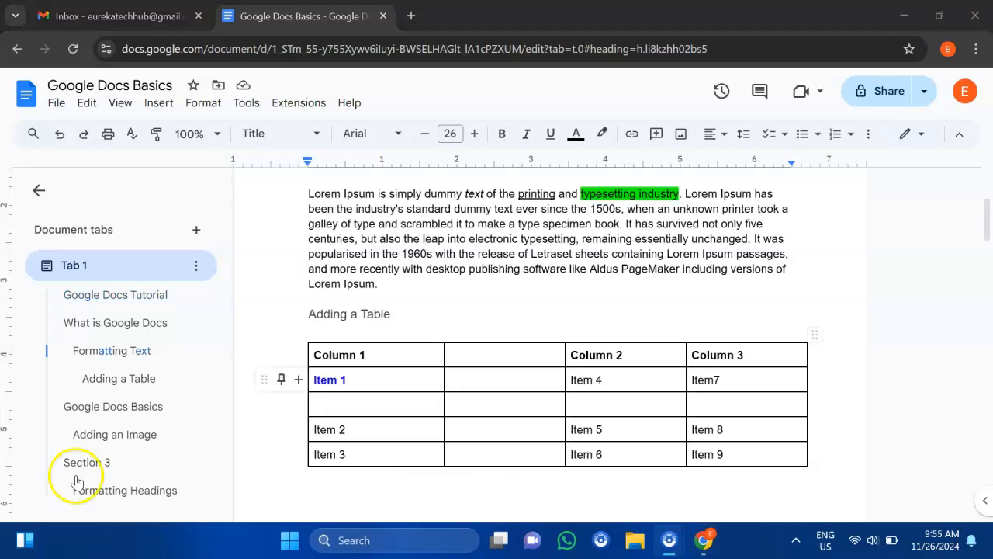
scroll(450, 326, "down", 1)
scroll(450, 326, "up", 2)
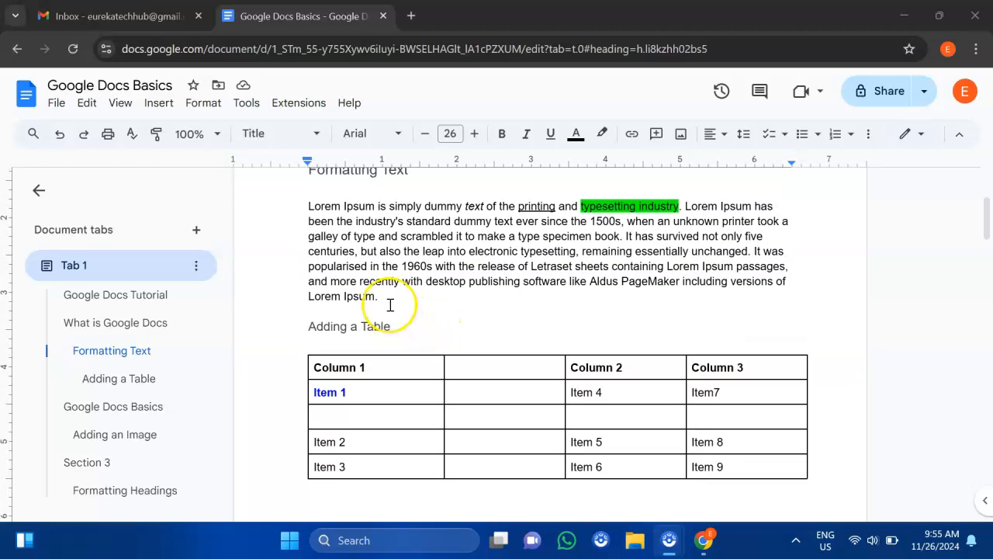
left_click(400, 298)
scroll(432, 328, "up", 1)
scroll(432, 328, "down", 5)
scroll(432, 330, "up", 3)
scroll(434, 330, "up", 2)
left_click(423, 337)
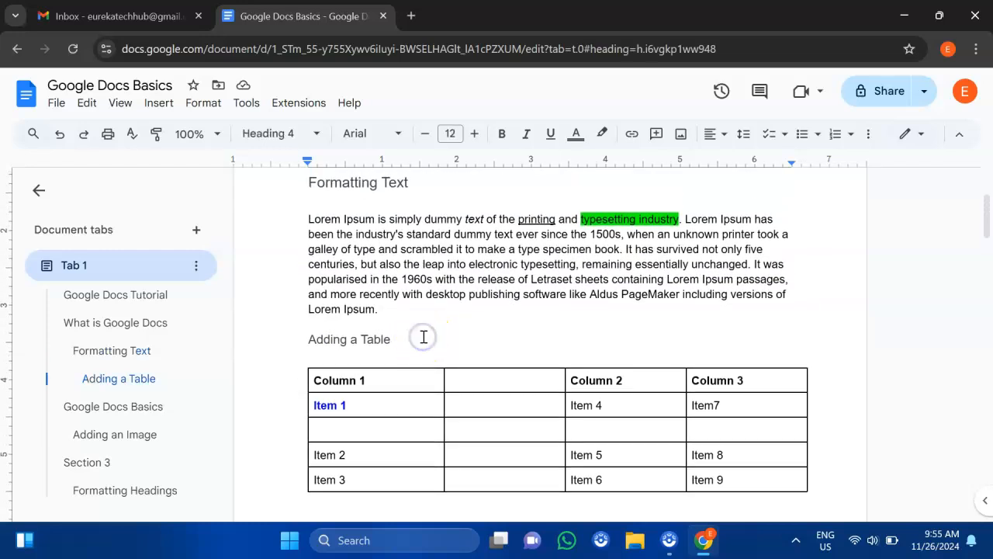
scroll(423, 330, "up", 1)
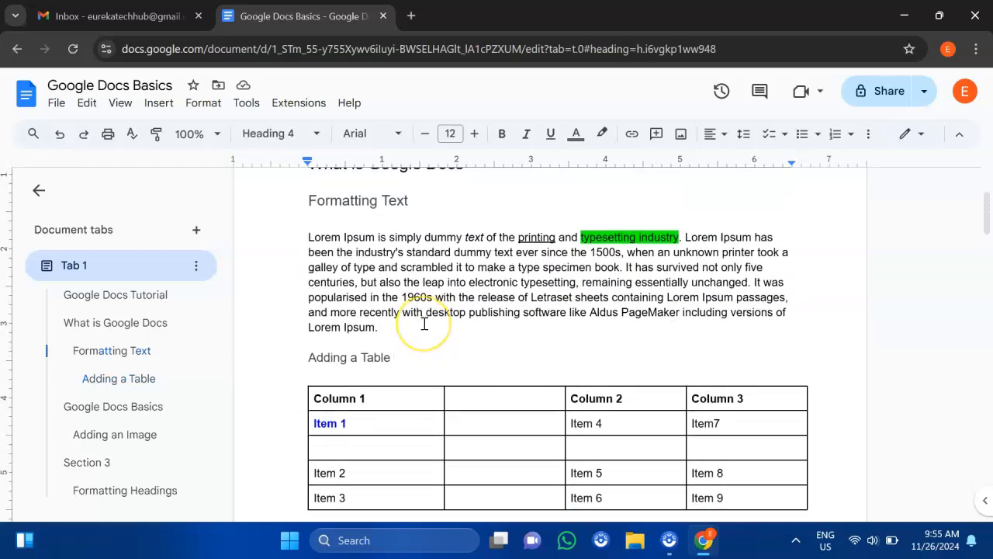
scroll(424, 324, "down", 5)
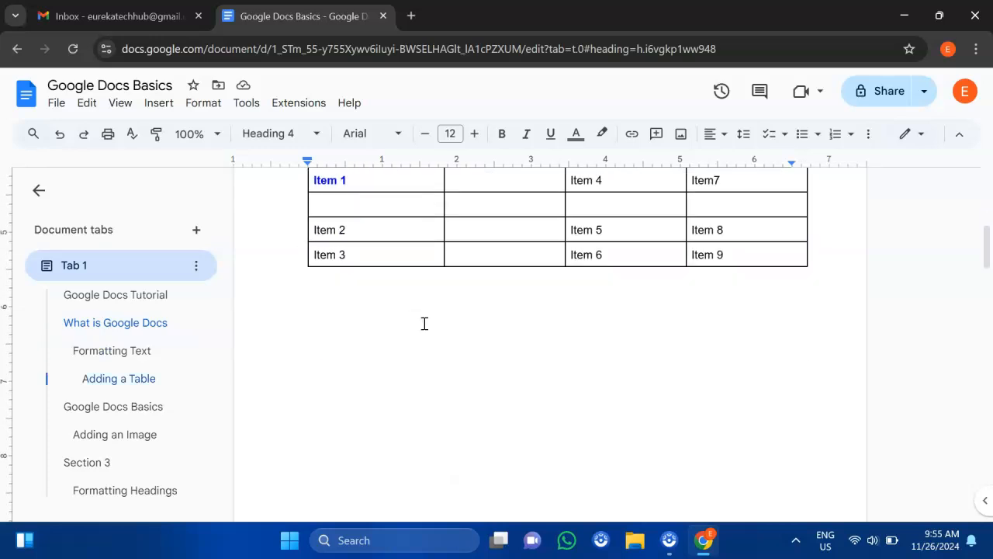
scroll(425, 325, "up", 5)
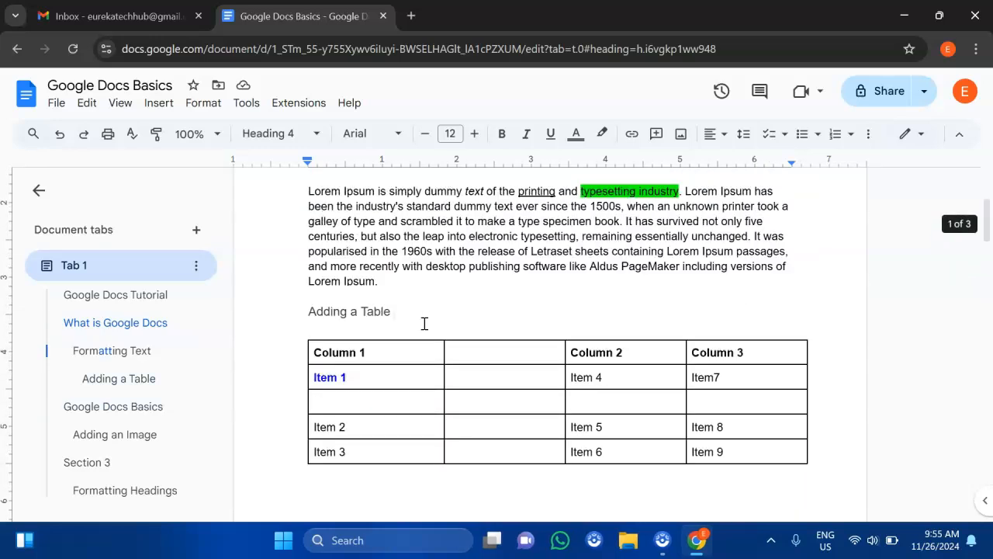
scroll(690, 264, "up", 1)
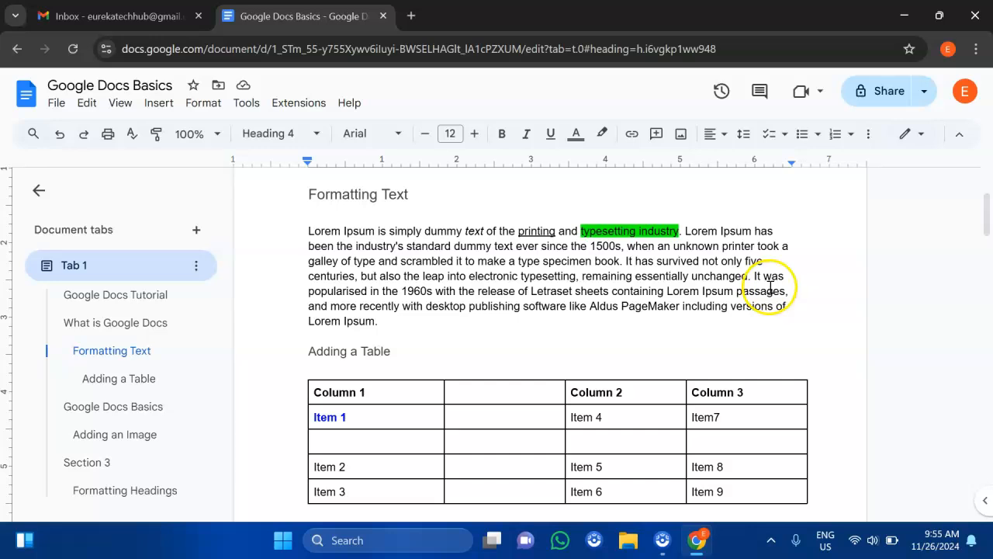
left_click(802, 305)
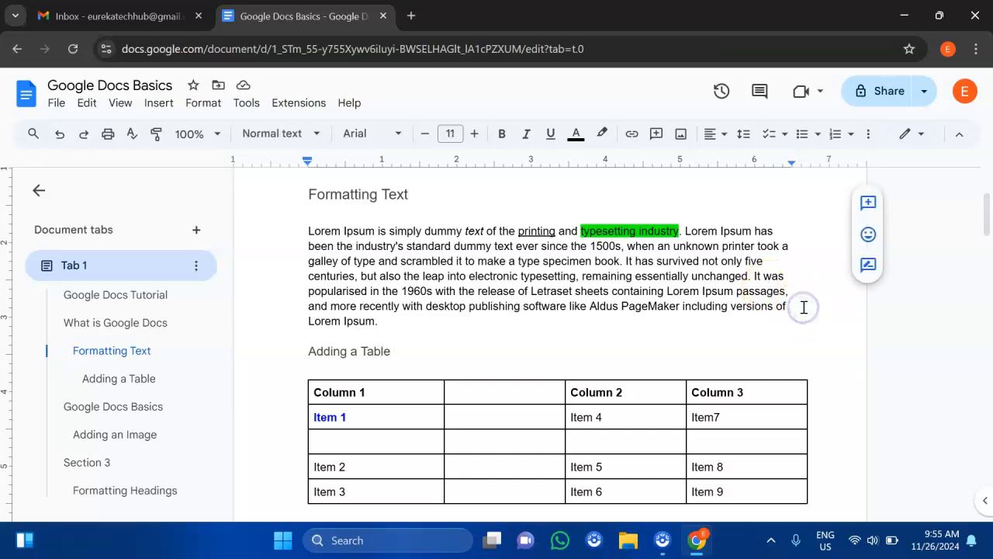
Below Lorem Ipsum, type 'List of Items', 'Item 1', 'Item 2', 'Item 3' and select the items
left_click(417, 319)
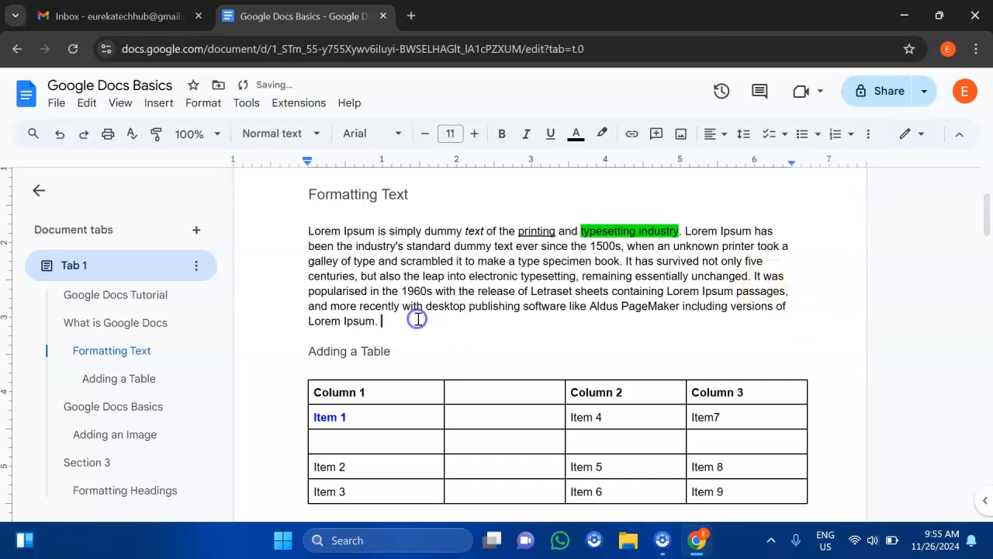
key("Return")
key("Return")
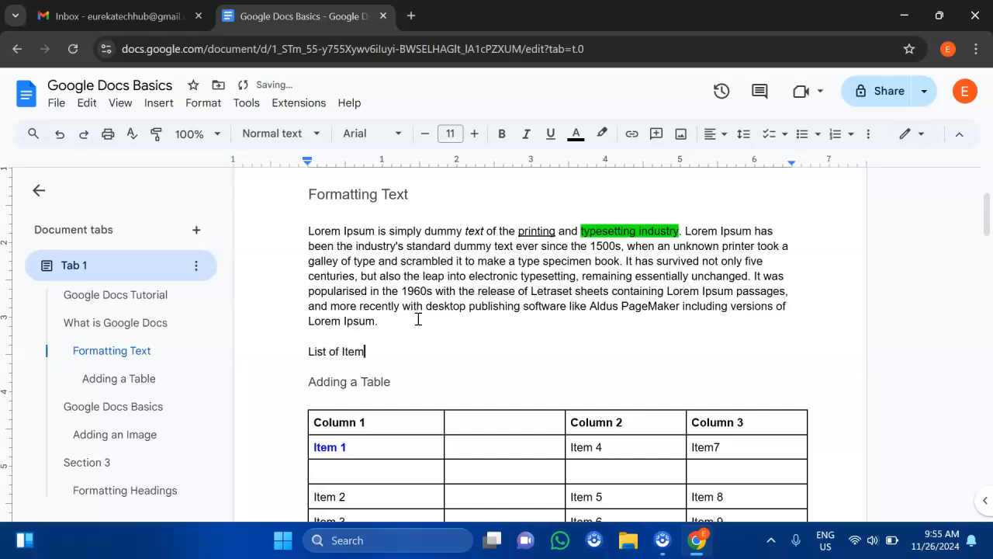
key("Return")
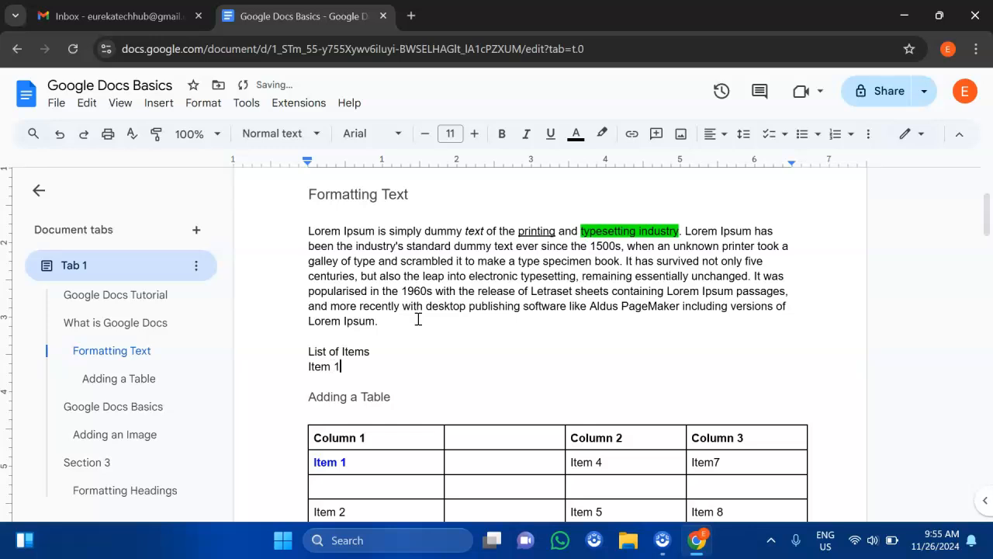
key("Return")
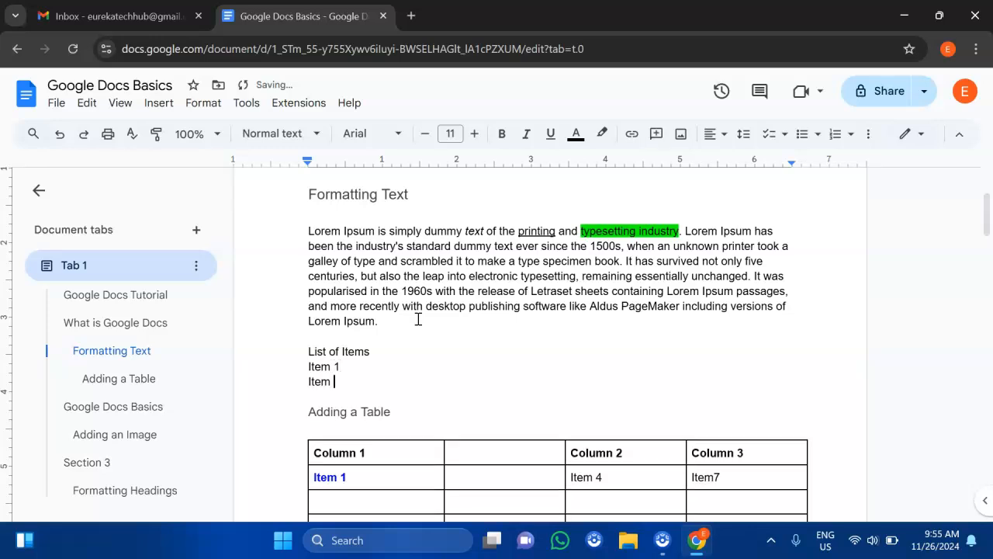
key("Return")
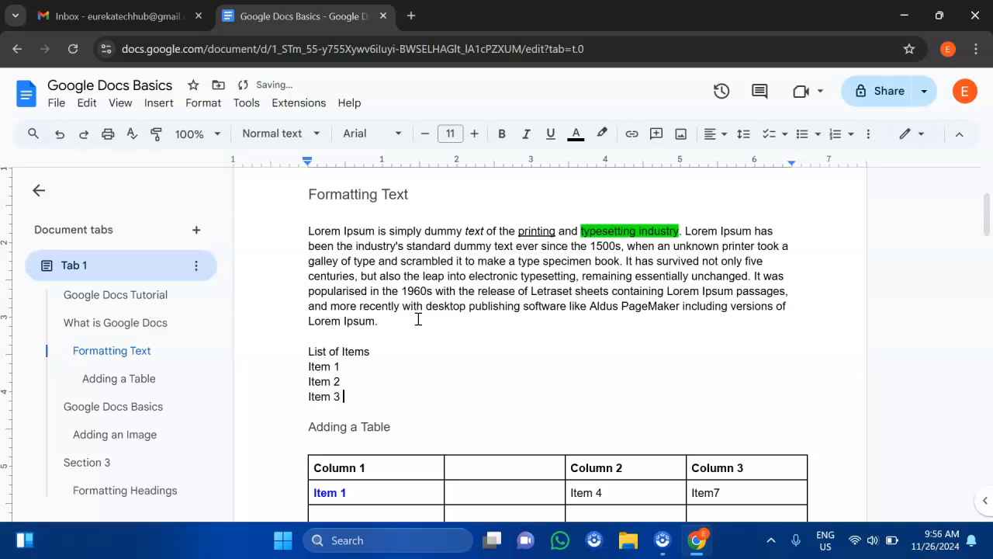
key("Return")
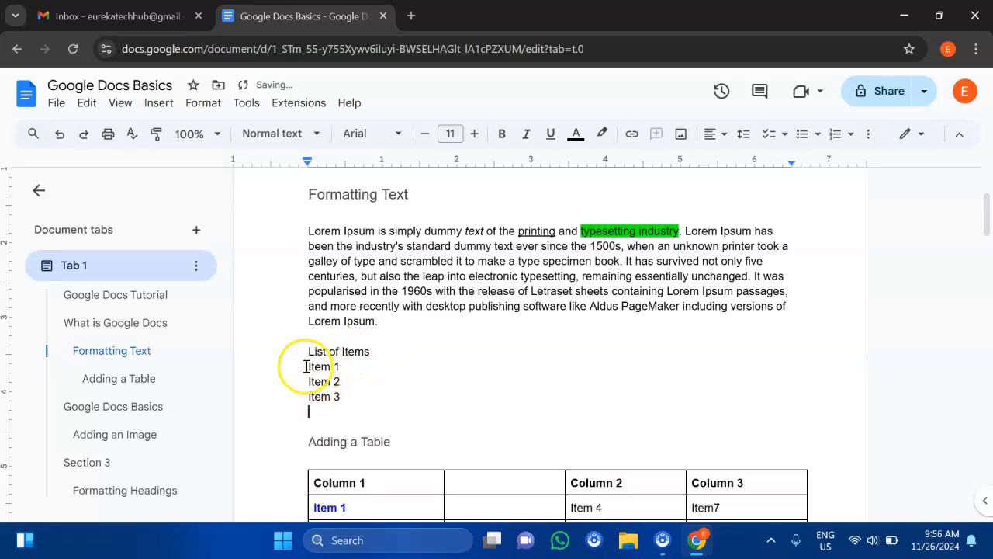
left_click_drag(304, 365, 365, 398)
left_click(366, 398)
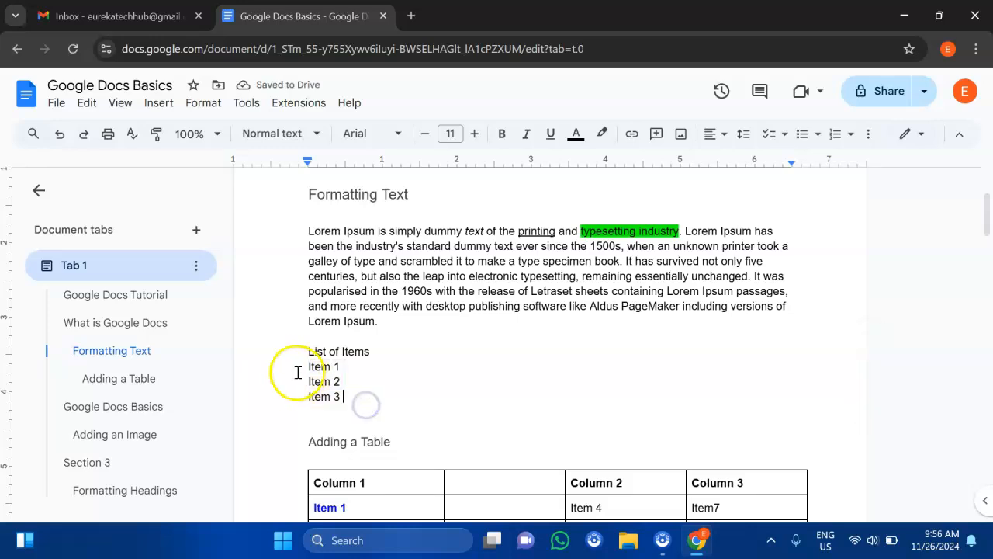
left_click_drag(272, 366, 353, 399)
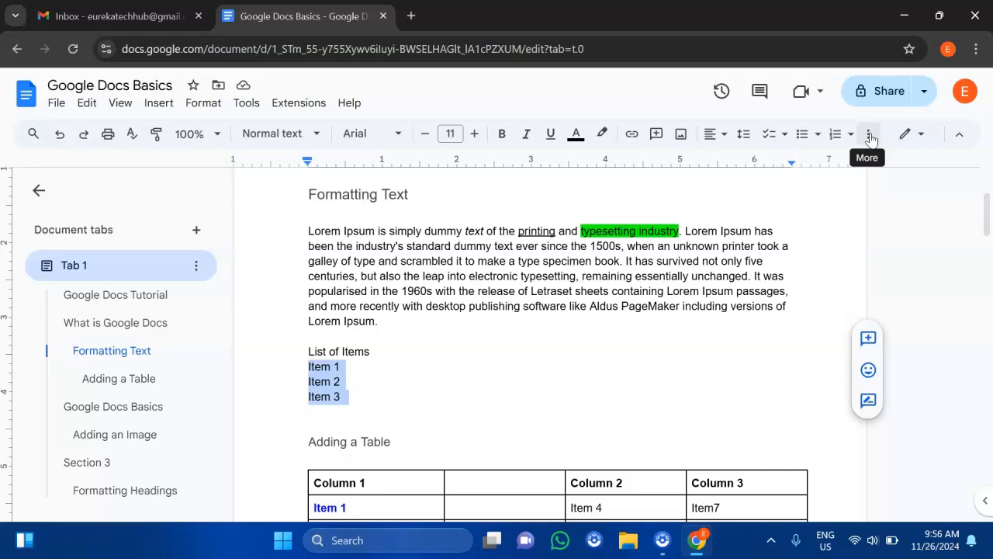
Try the items as a diamond bulleted list, then as a 1) 2) 3) numbered list
left_click(803, 136)
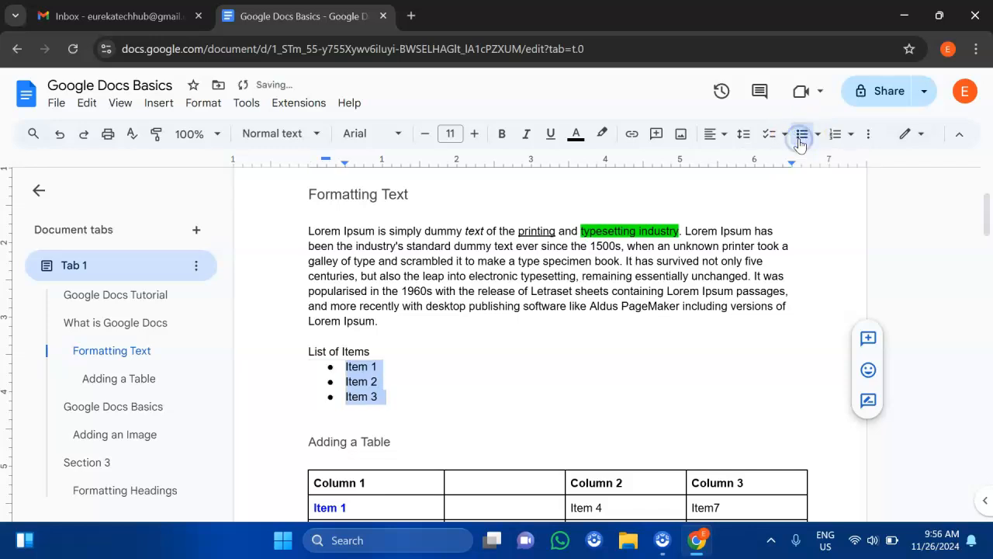
left_click(817, 134)
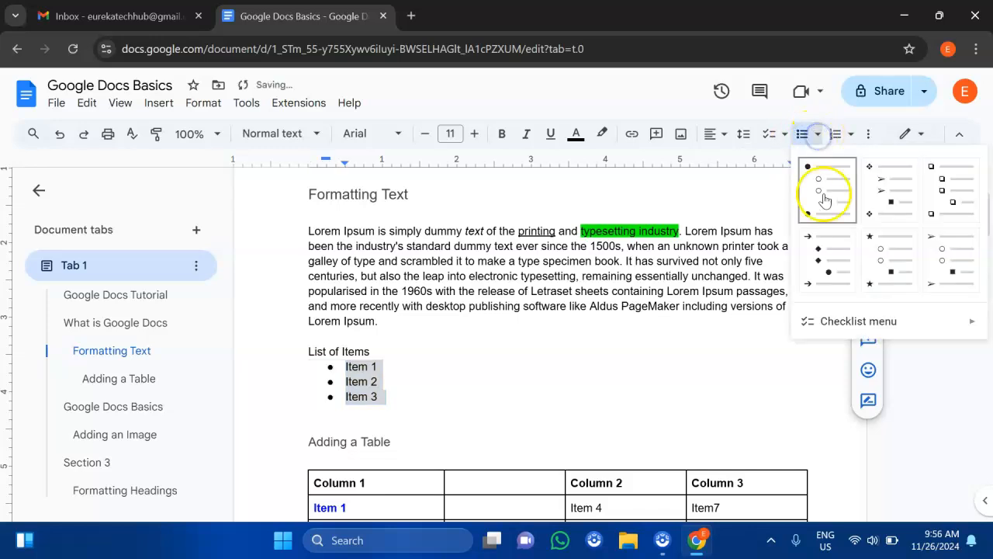
left_click(892, 209)
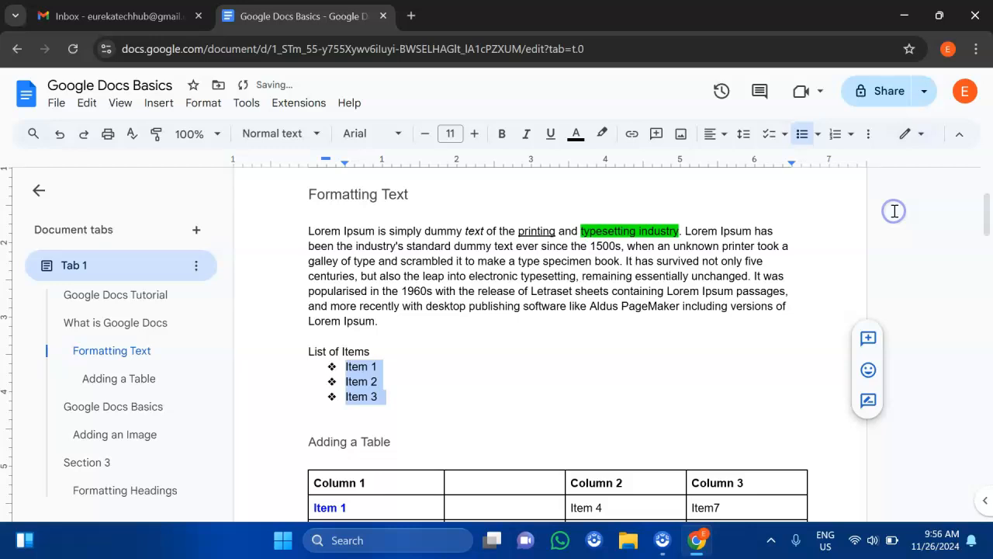
left_click(818, 133)
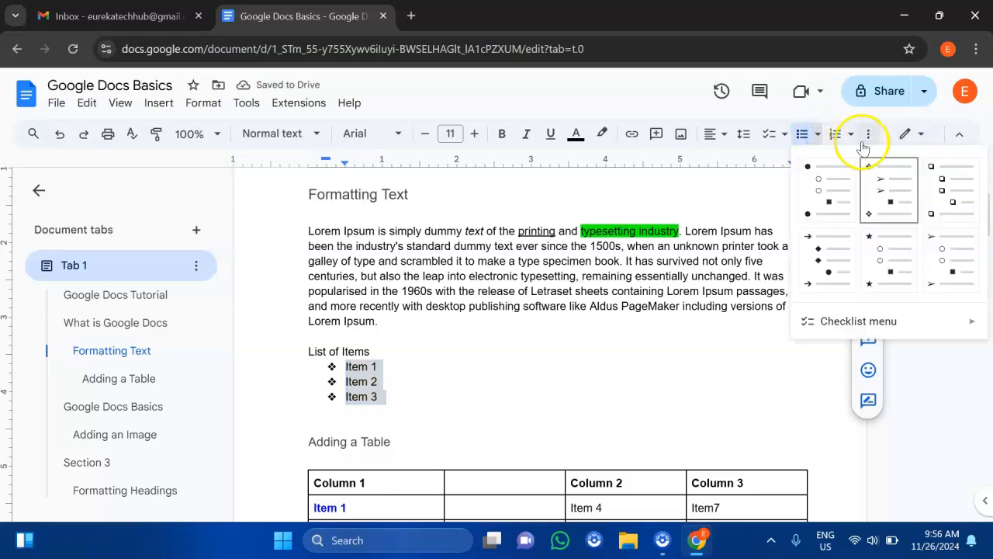
left_click(832, 135)
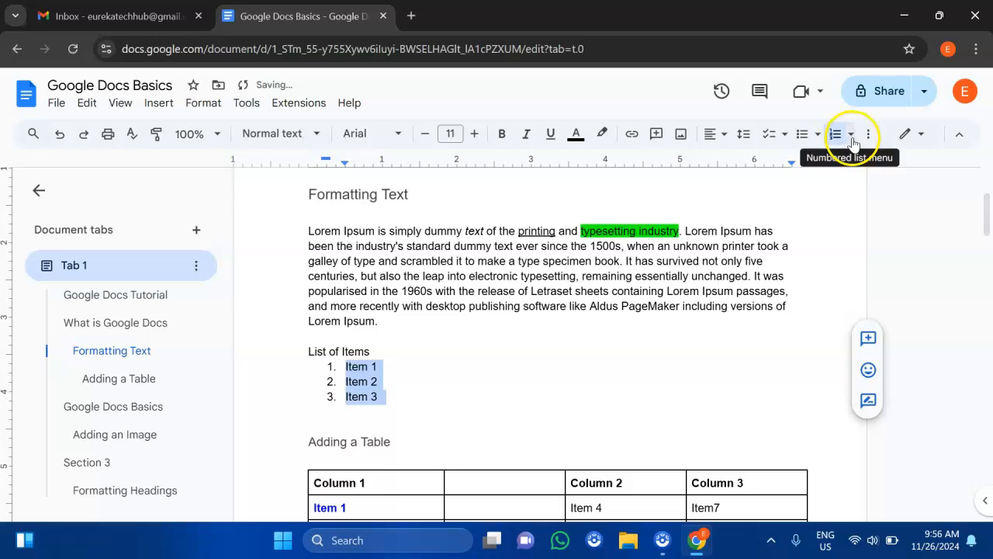
left_click(850, 134)
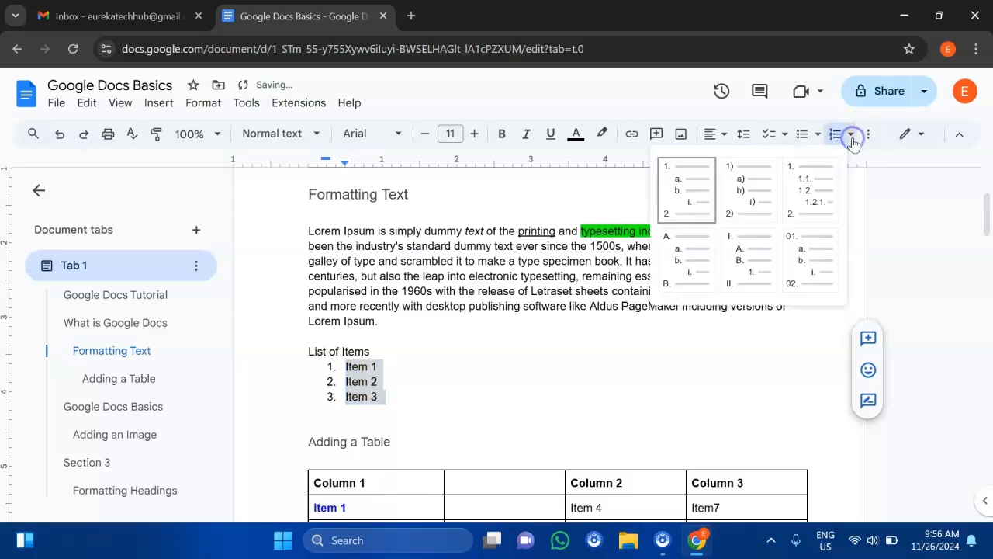
left_click(745, 196)
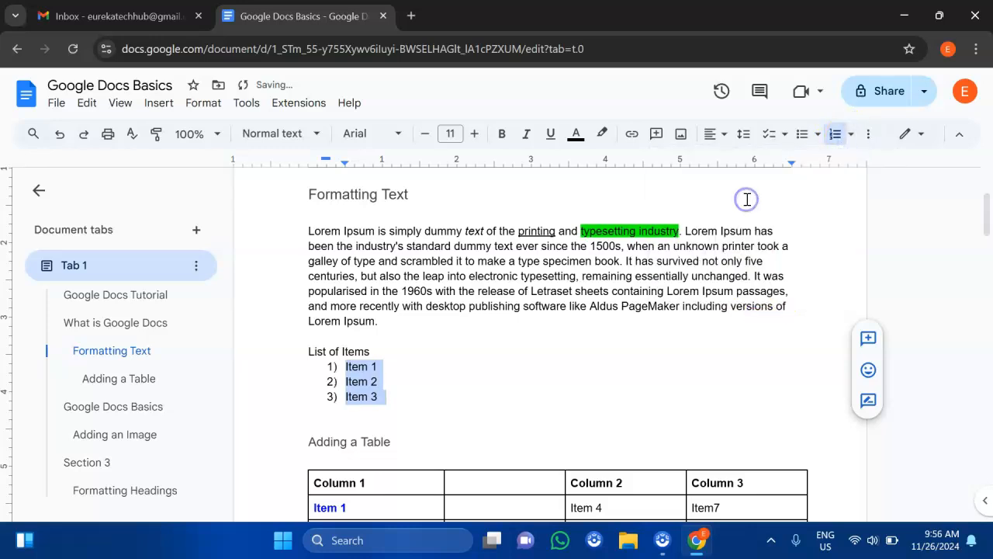
Turn the items into a checklist in the alternate style, leaving only Item 1 ticked
left_click(779, 140)
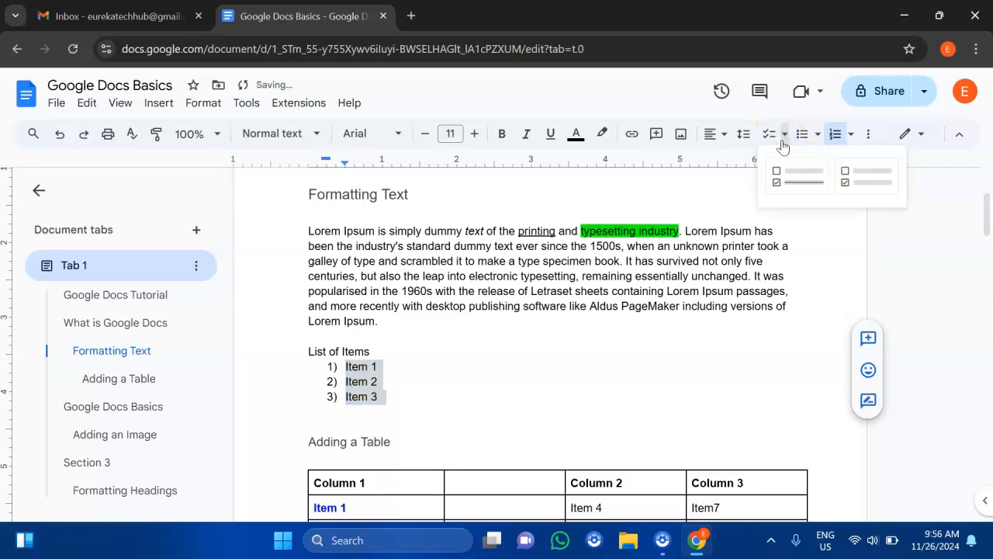
left_click(783, 170)
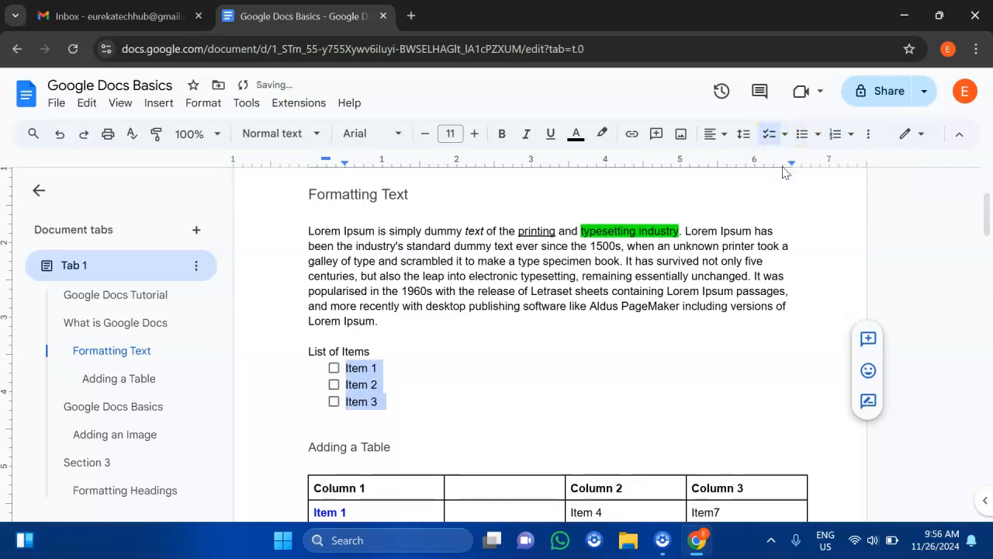
left_click(786, 144)
left_click(854, 173)
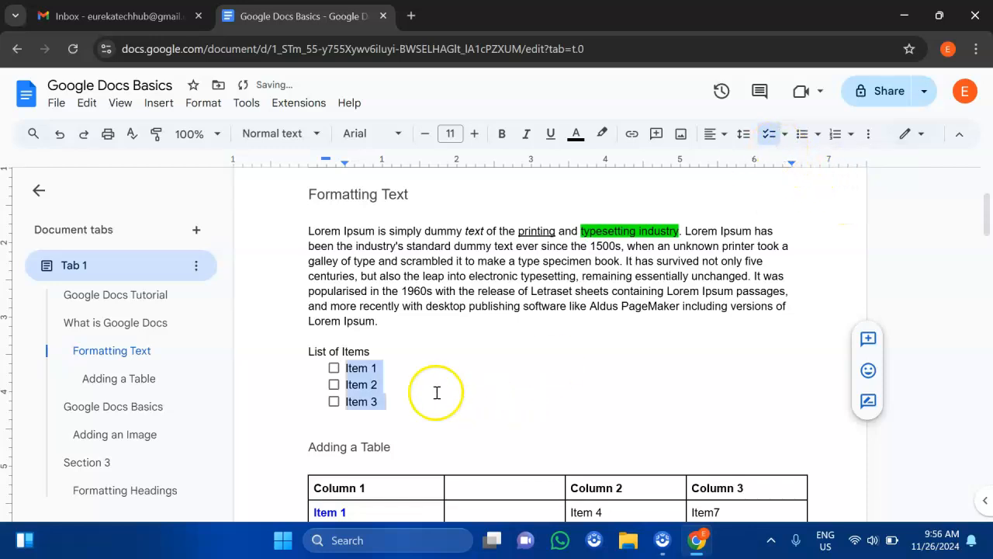
left_click(333, 368)
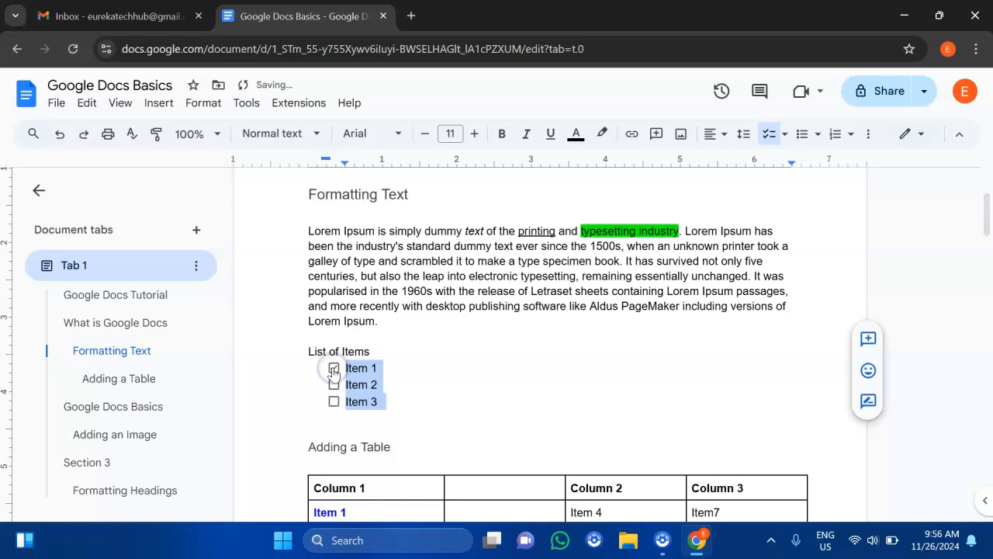
left_click(400, 370)
left_click(334, 386)
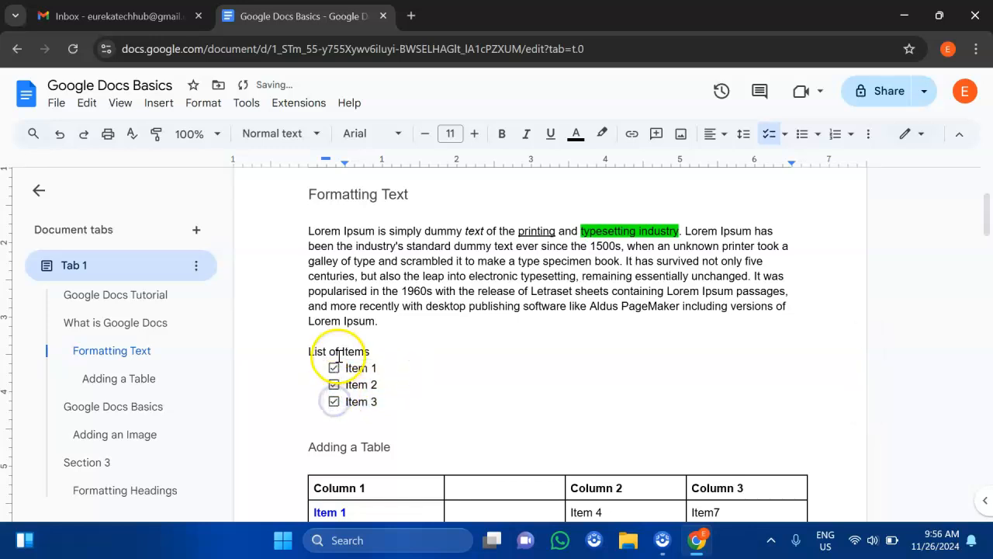
left_click(333, 385)
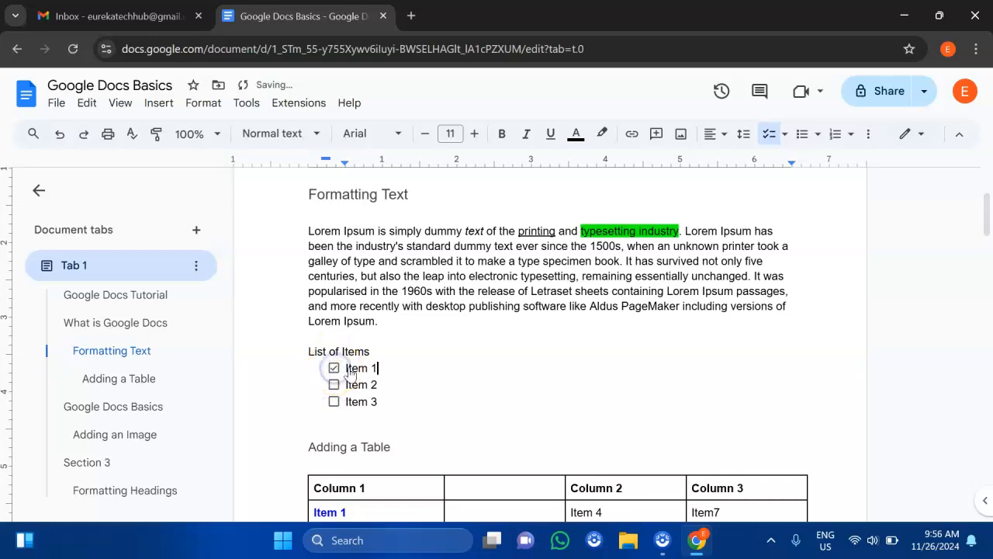
Scroll back to the Google Docs Tutorial title at the top of the document
scroll(465, 370, "down", 5)
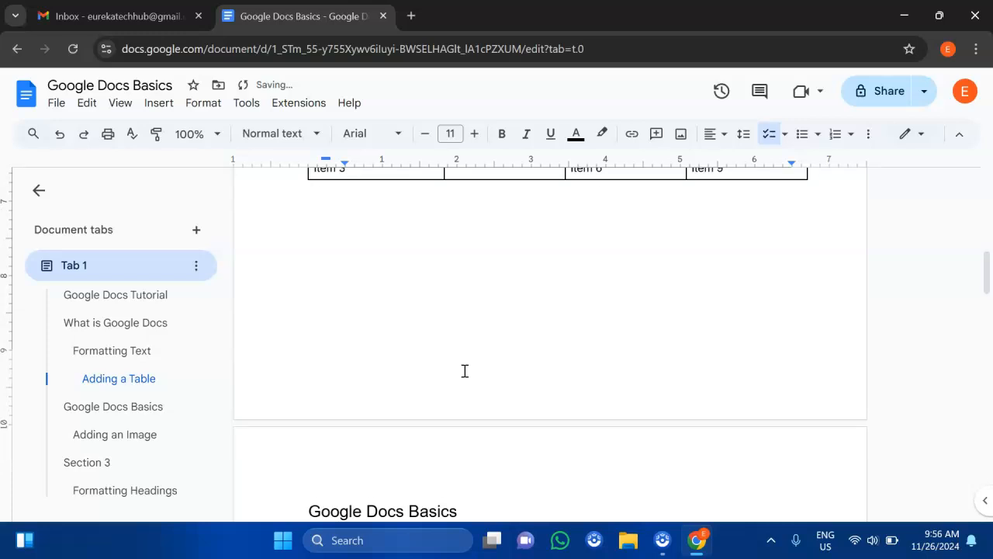
scroll(464, 370, "down", 1)
scroll(464, 371, "down", 2)
scroll(464, 370, "up", 8)
scroll(464, 370, "down", 6)
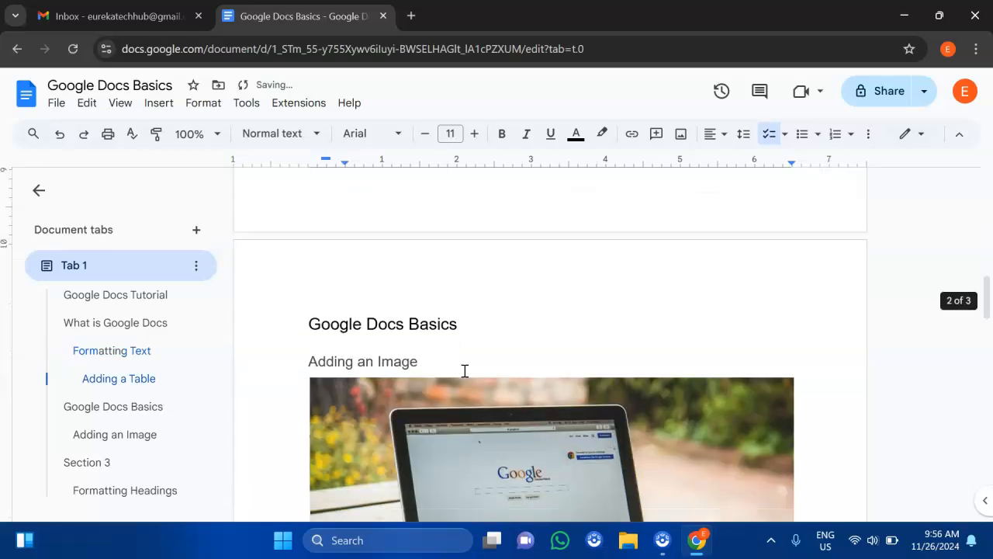
scroll(462, 370, "down", 1)
scroll(460, 365, "down", 7)
scroll(457, 363, "down", 2)
scroll(457, 363, "up", 12)
scroll(457, 363, "up", 4)
scroll(457, 363, "down", 2)
scroll(457, 363, "down", 2)
scroll(454, 361, "up", 3)
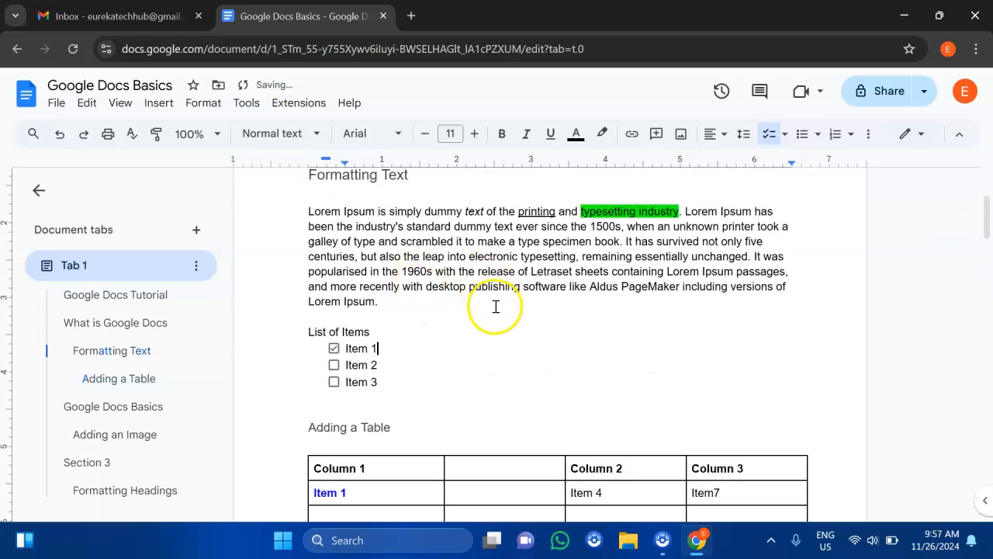
scroll(441, 348, "down", 4)
scroll(441, 349, "up", 5)
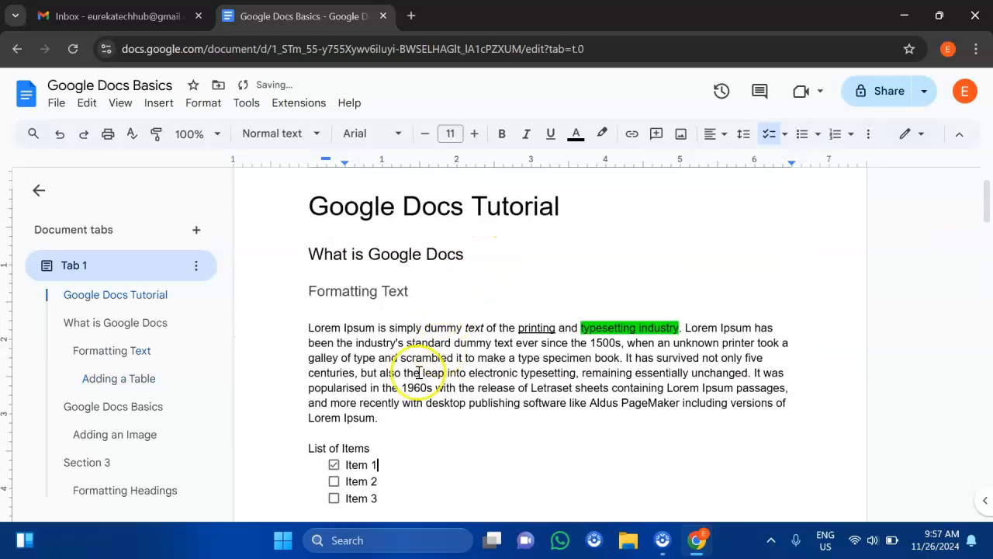
scroll(419, 372, "up", 1)
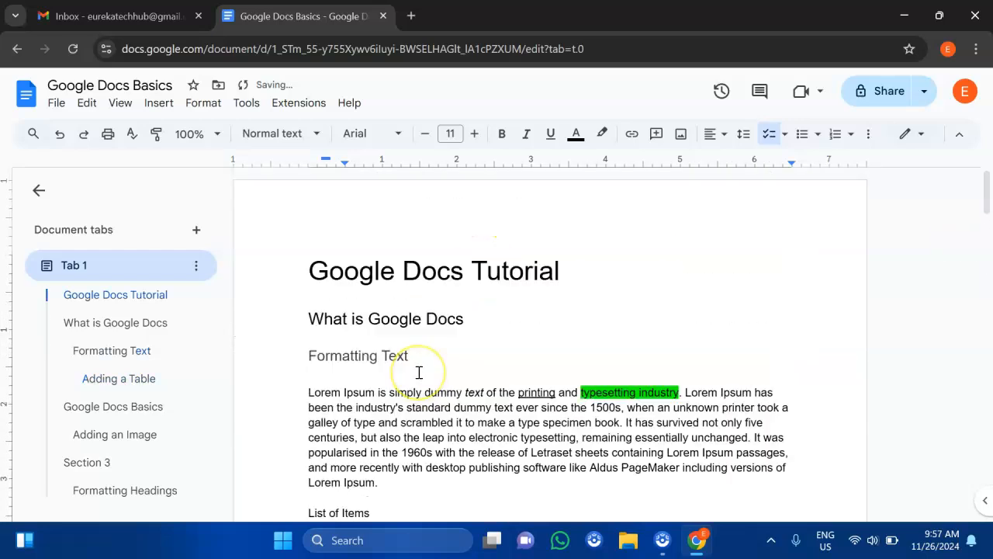
Add a 'Table of Contents' line right below the title, followed by an empty line
left_click(574, 270)
key("Return")
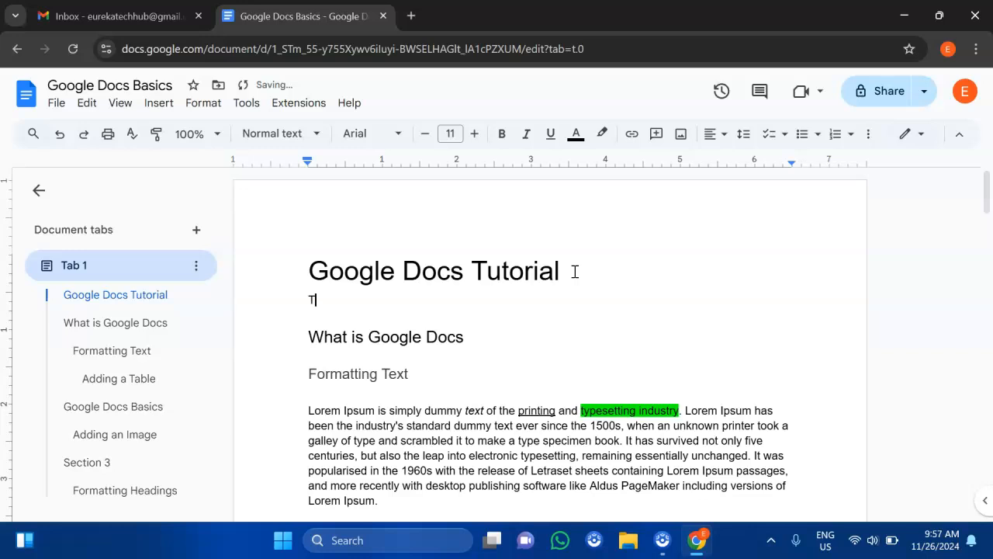
type("Tabl")
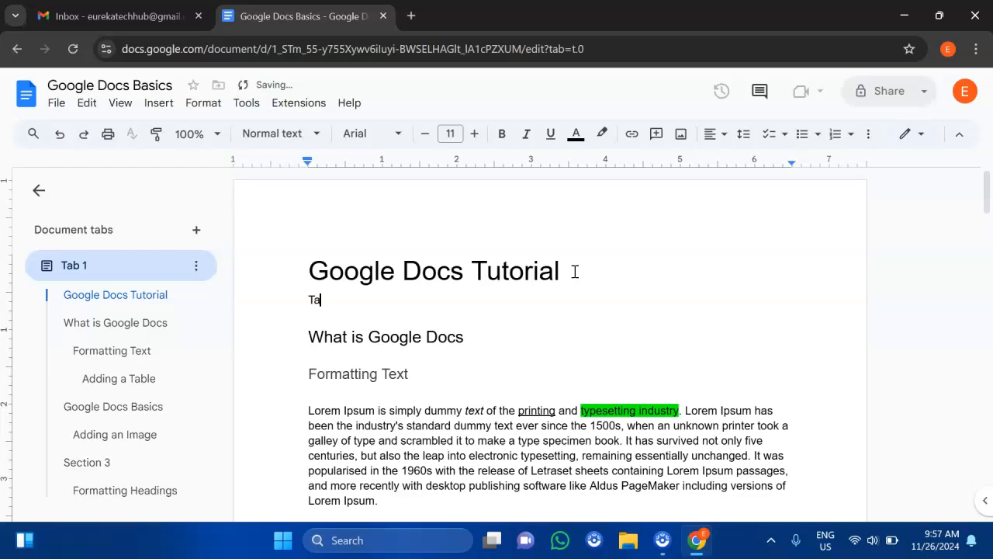
key("BackSpace")
key("BackSpace")
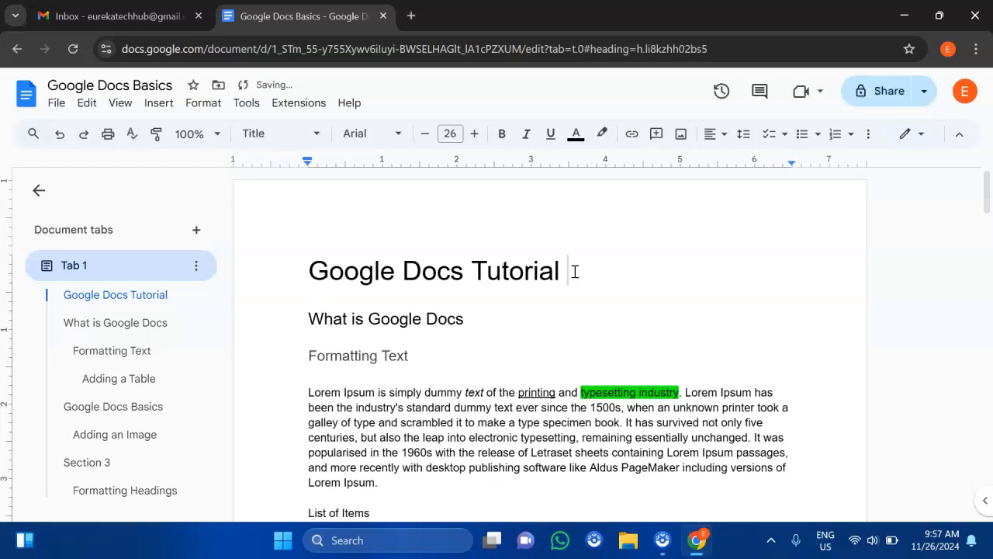
left_click(309, 270)
key("Return")
left_click(325, 266)
key("BackSpace")
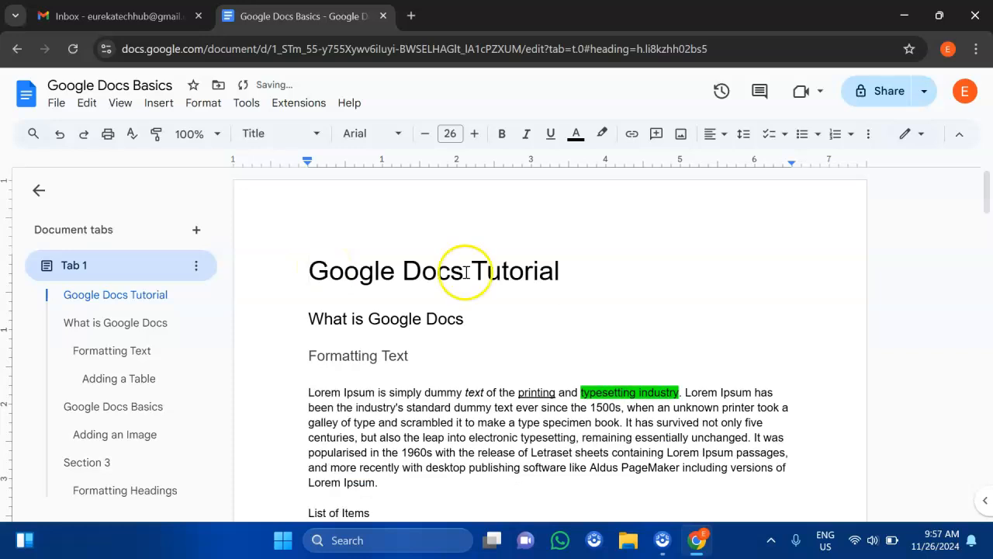
left_click(579, 266)
key("Return")
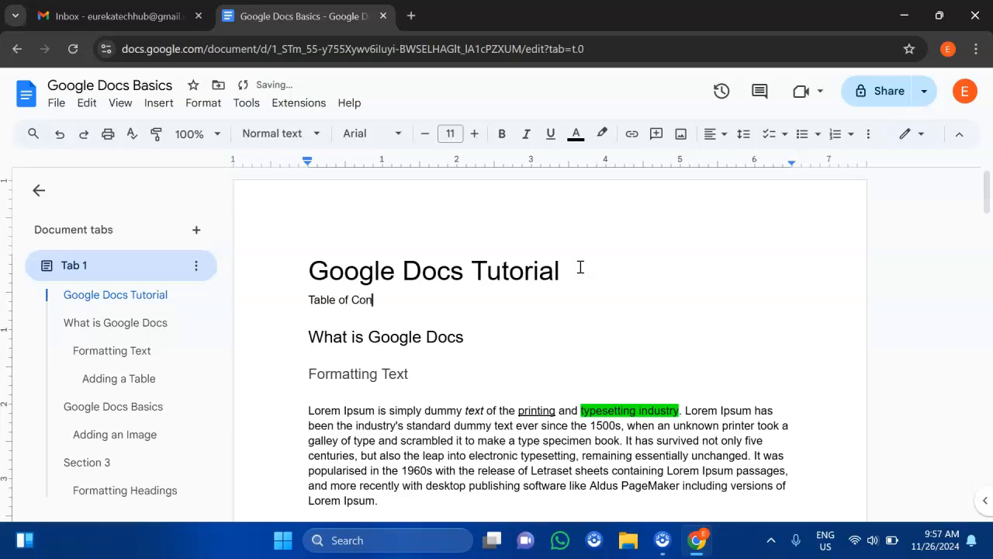
type("Table of Contents")
key("Return")
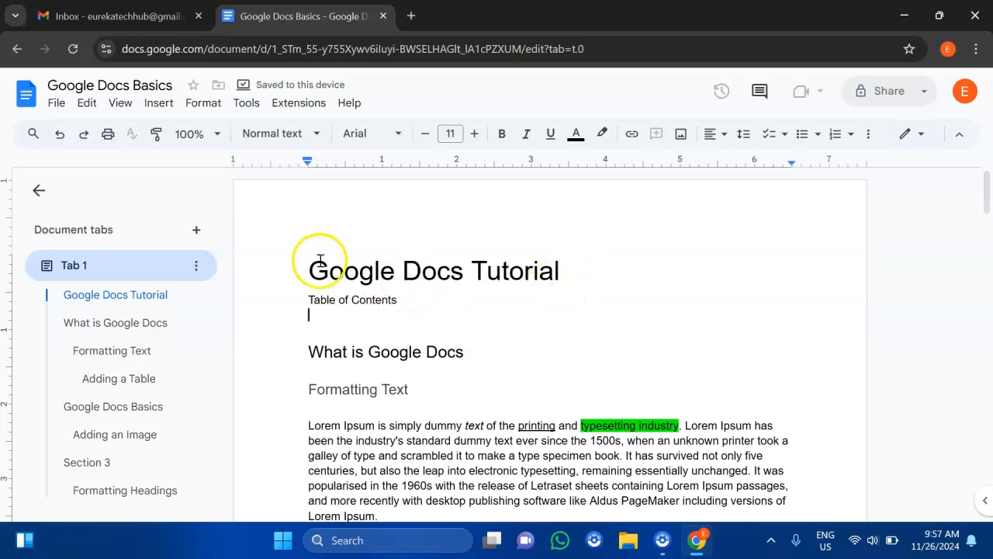
Try a plain table of contents with page numbers, then undo it
left_click(159, 107)
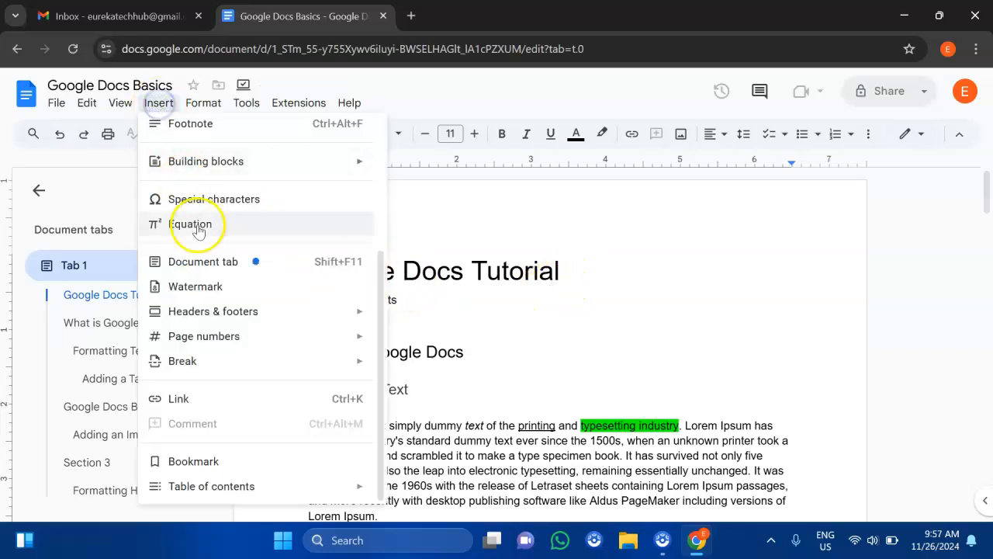
mouse_move(230, 353)
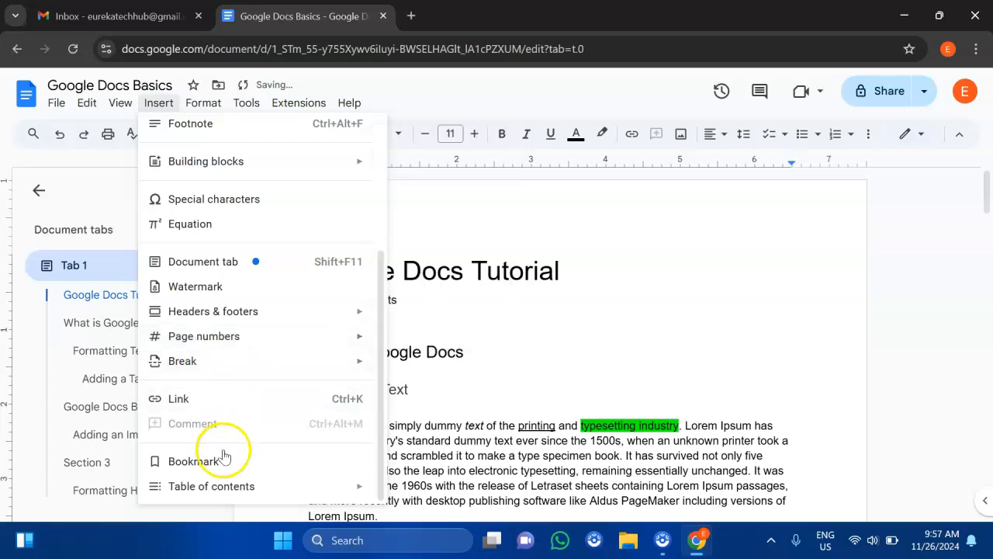
mouse_move(224, 487)
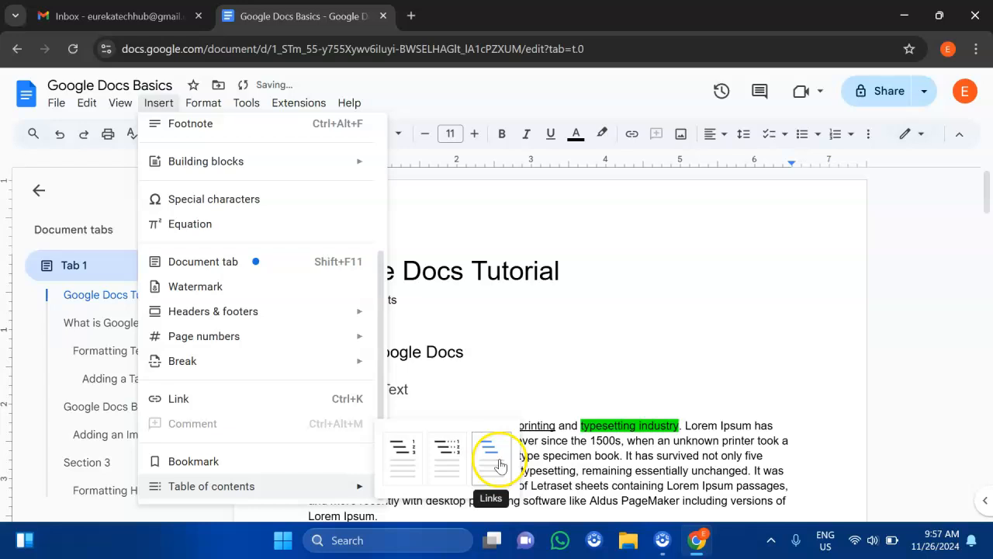
left_click(397, 482)
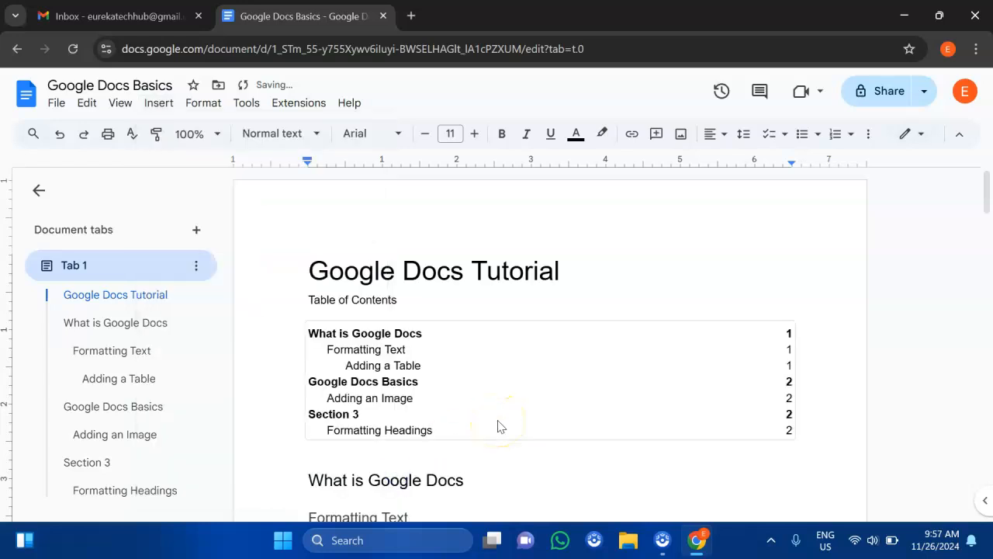
left_click(559, 391)
scroll(560, 395, "down", 1)
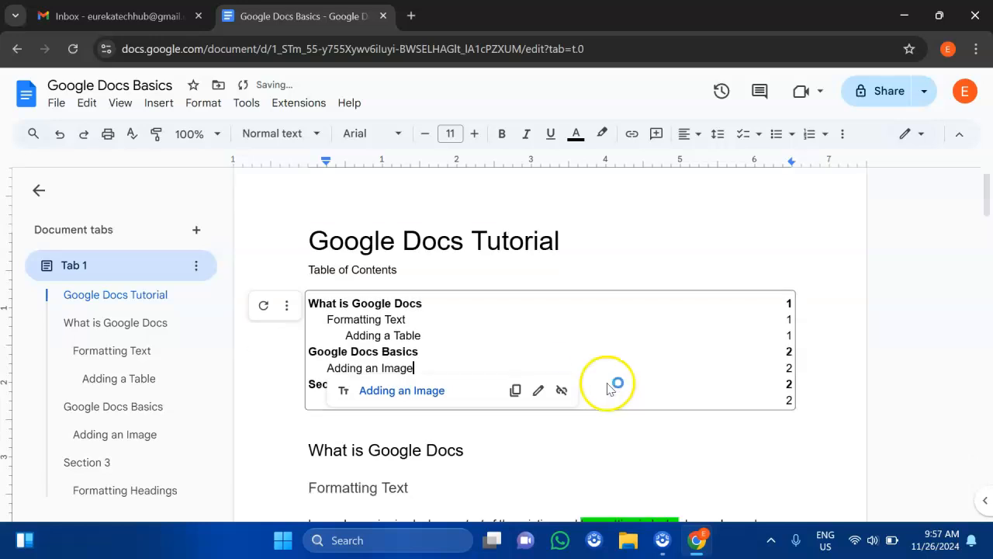
left_click(381, 316)
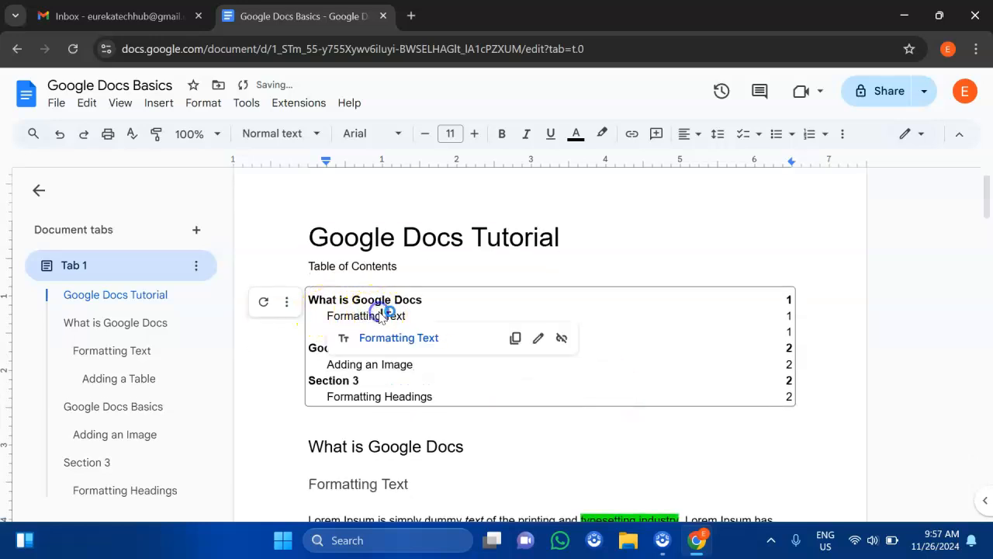
left_click(474, 393)
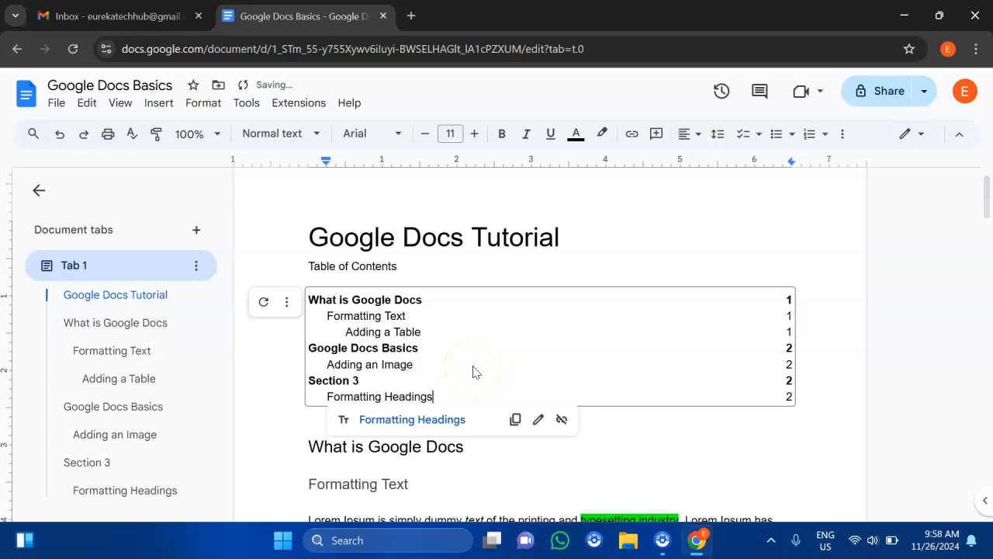
key("ctrl+z")
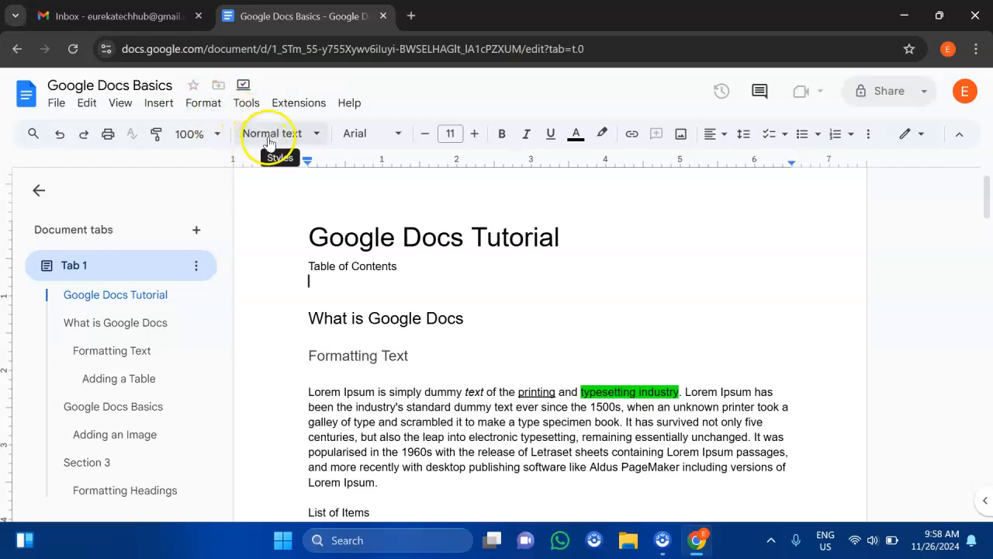
Insert a blue-links table of contents and test its What is Google Docs and Adding a Table jumps
left_click(157, 103)
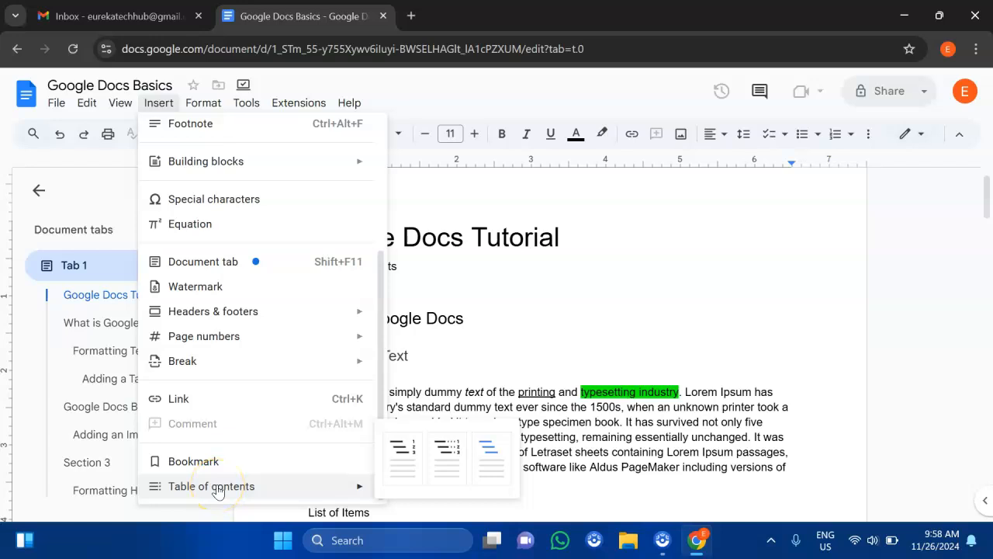
left_click(488, 462)
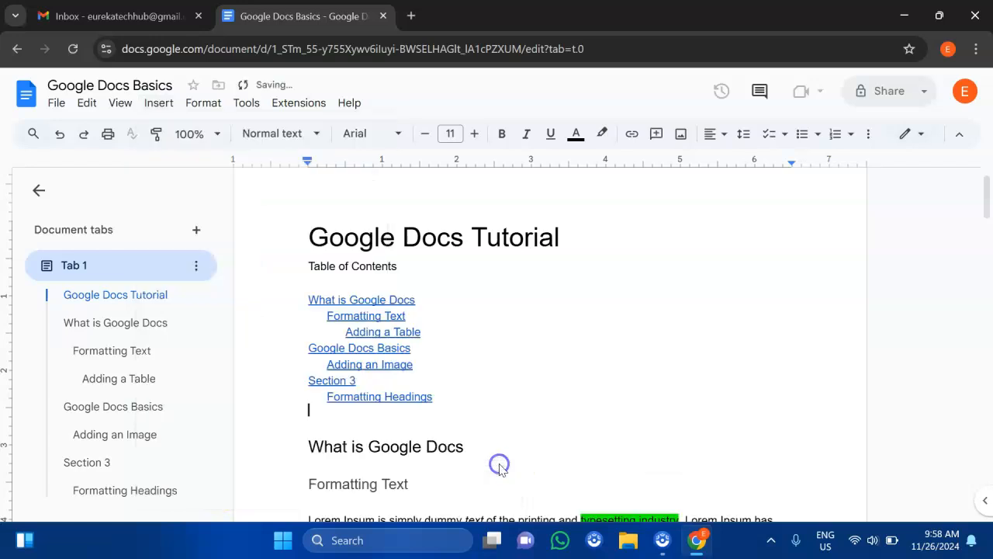
left_click(381, 300)
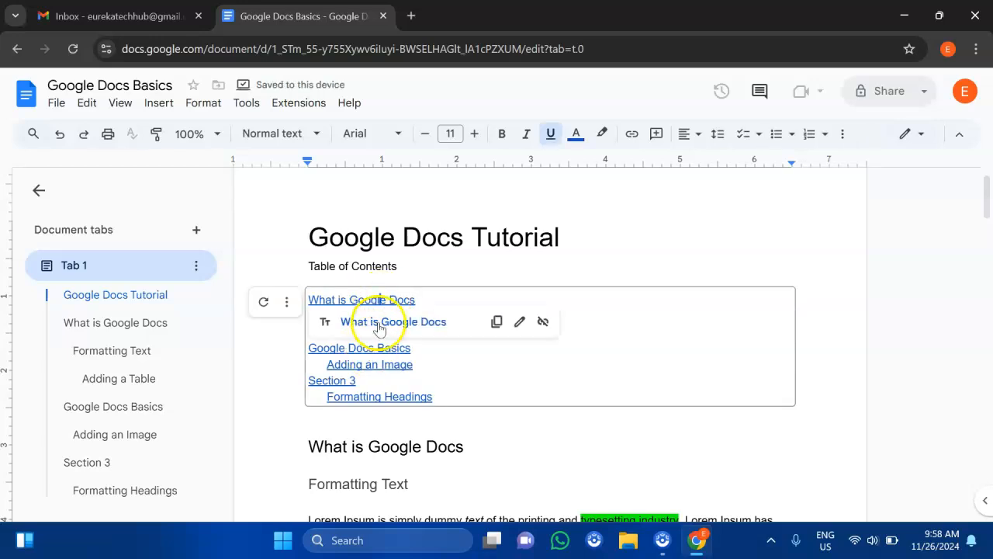
left_click(379, 323)
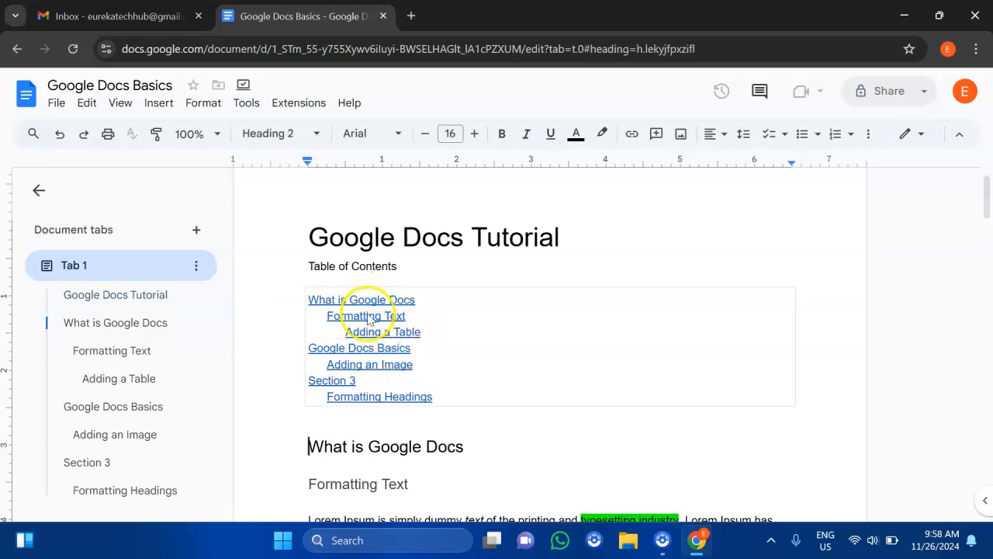
left_click(368, 329)
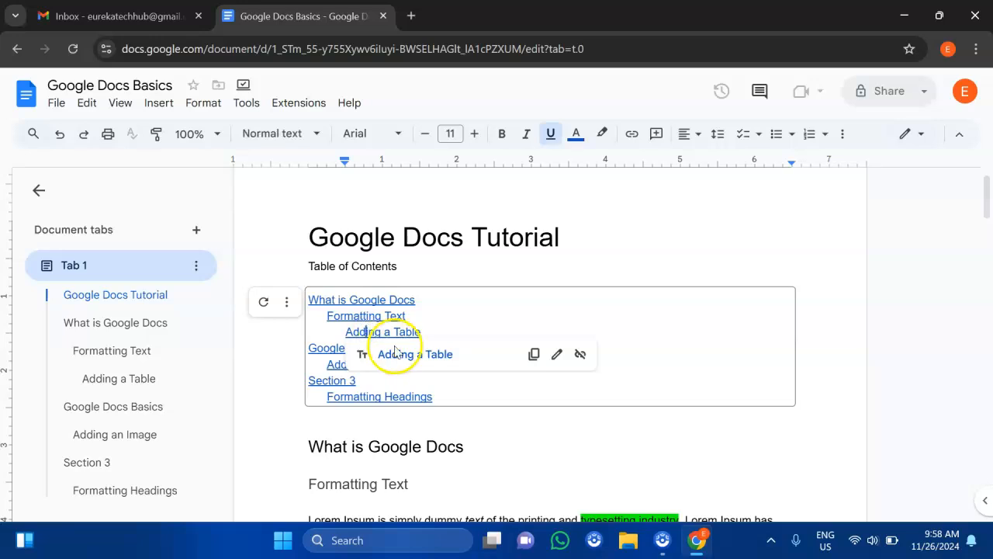
left_click(395, 353)
key("ctrl+z")
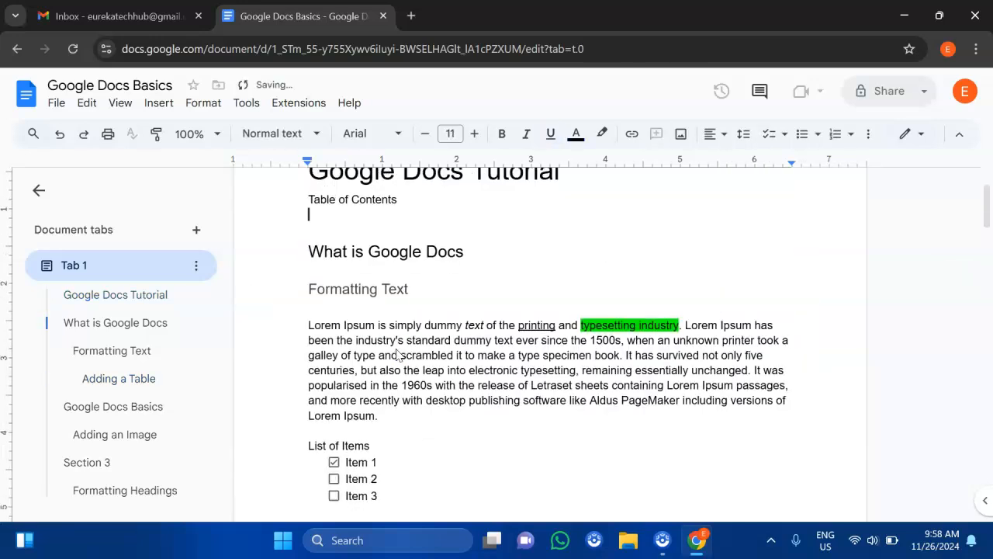
scroll(397, 354, "up", 1)
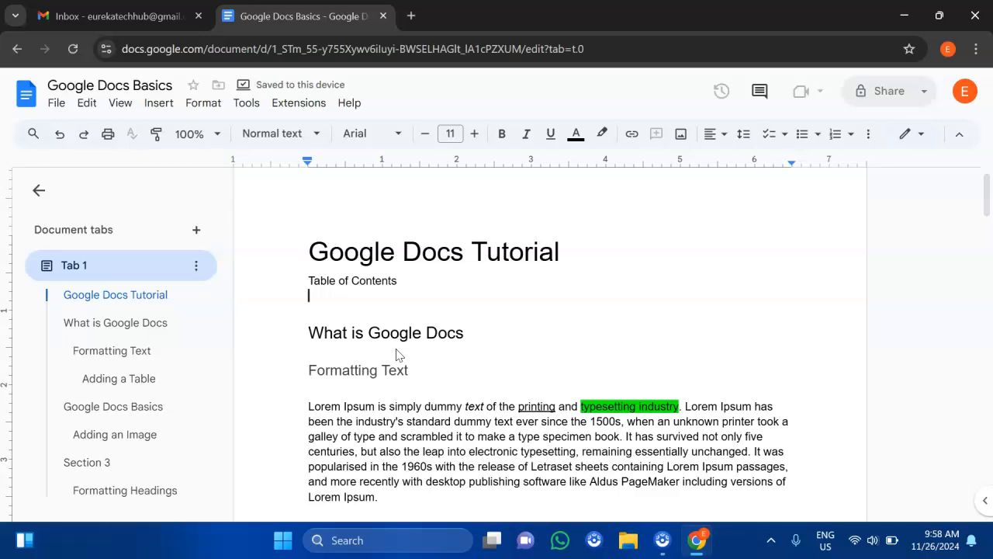
key("BackSpace")
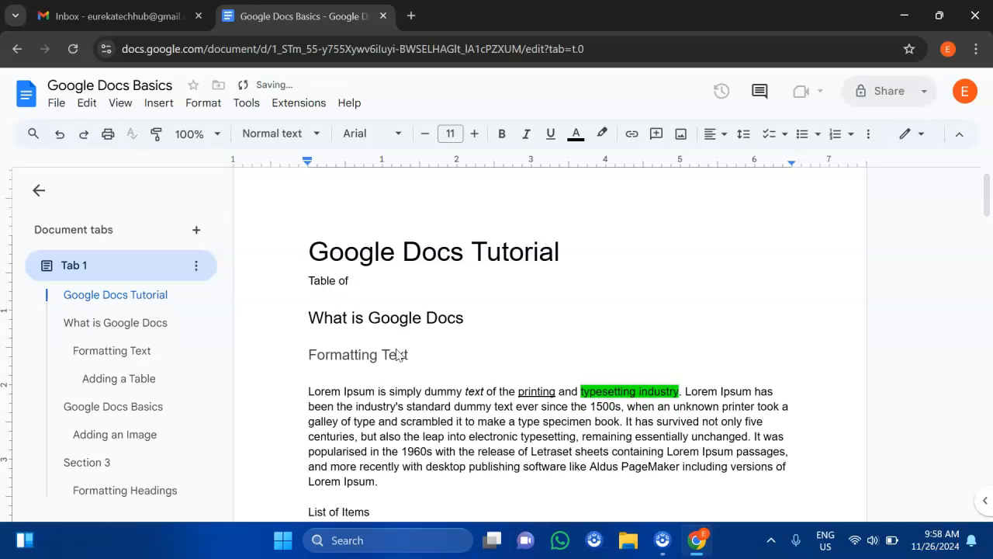
key("ctrl+y")
key("ctrl+y")
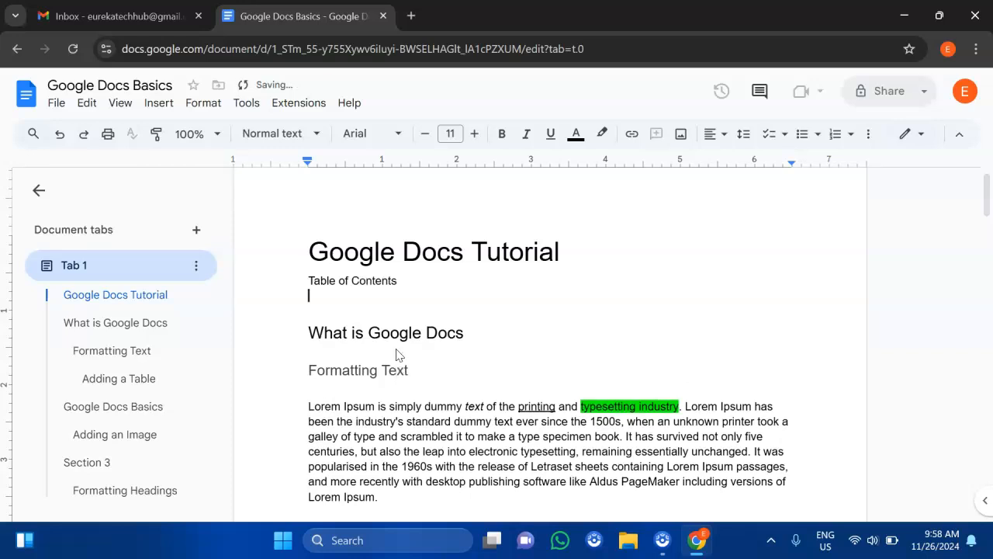
left_click(340, 400)
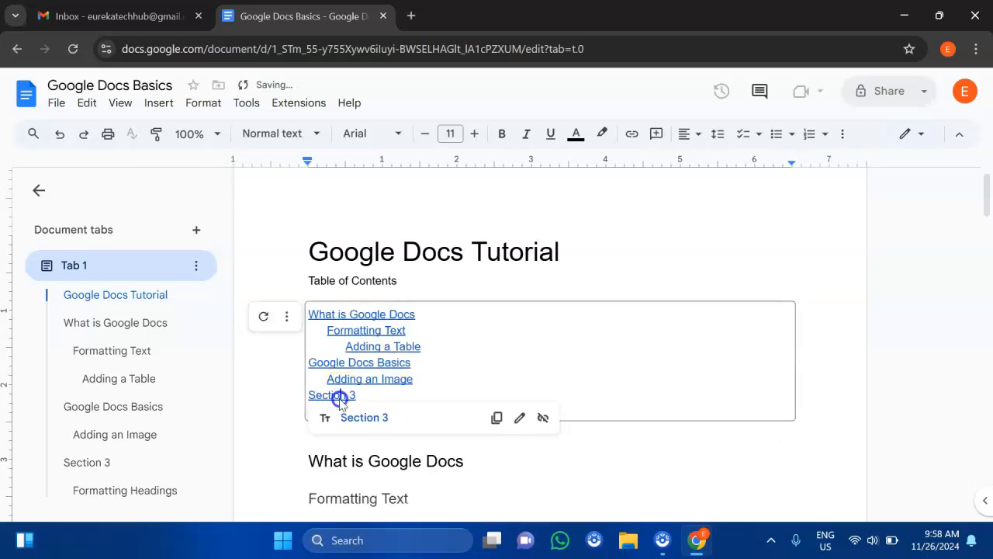
left_click(351, 417)
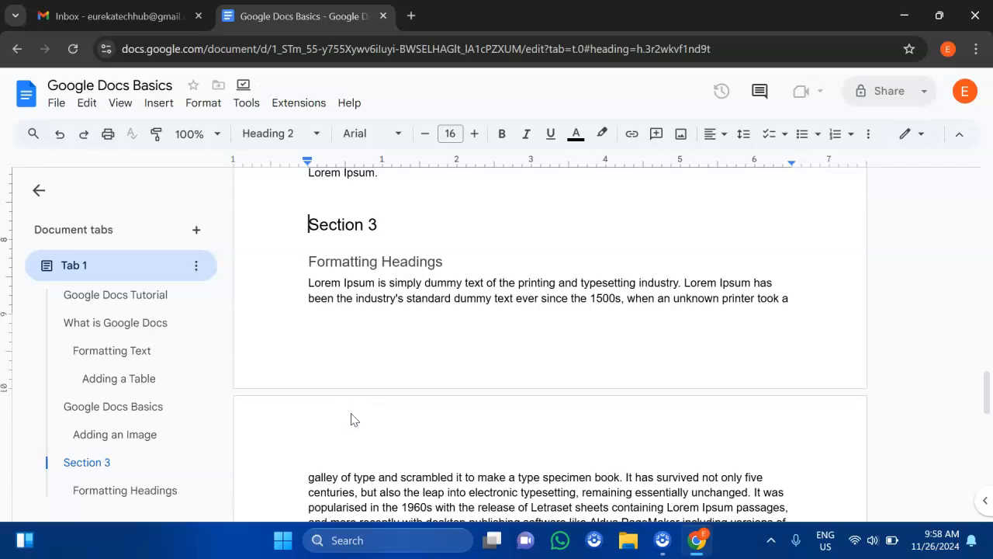
left_click(385, 229)
scroll(489, 278, "up", 10)
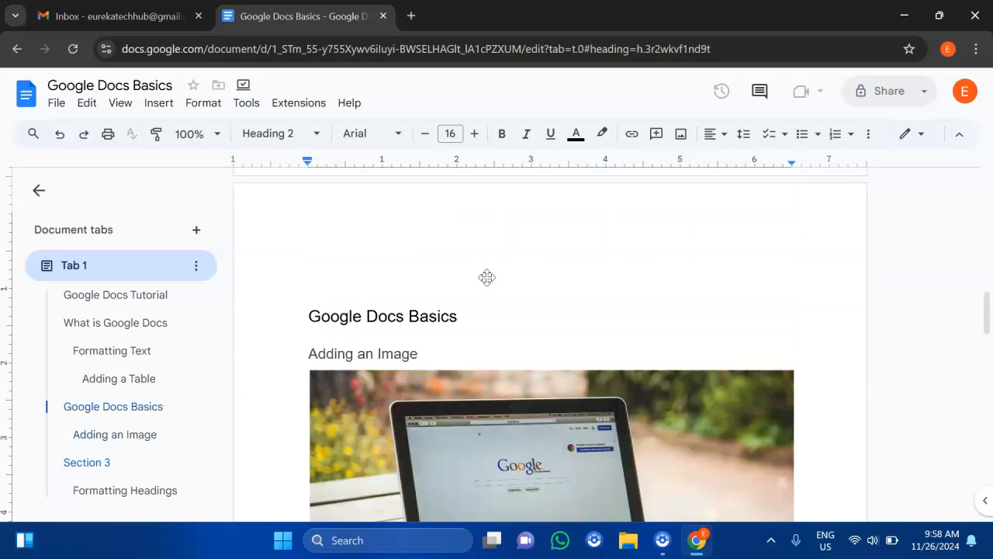
scroll(488, 278, "up", 6)
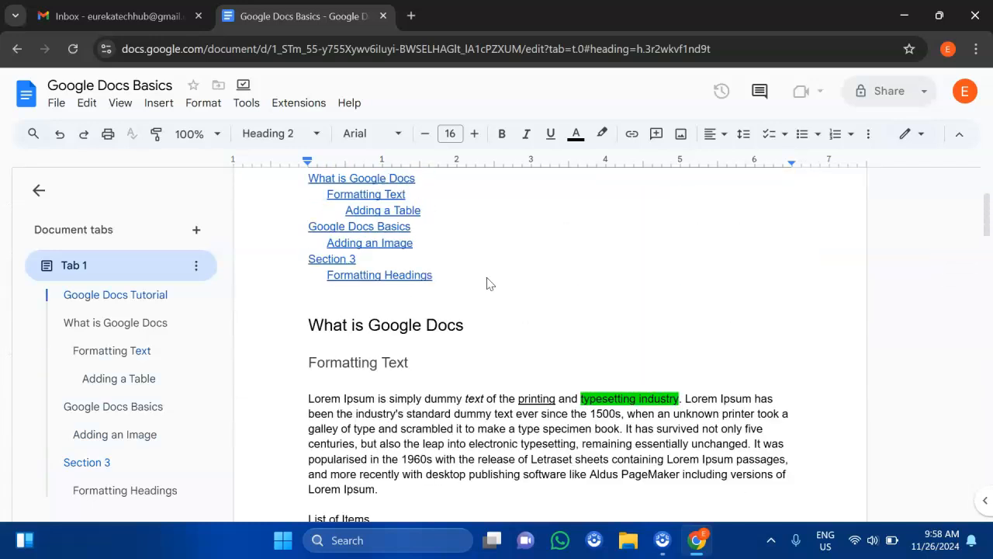
left_click(510, 258)
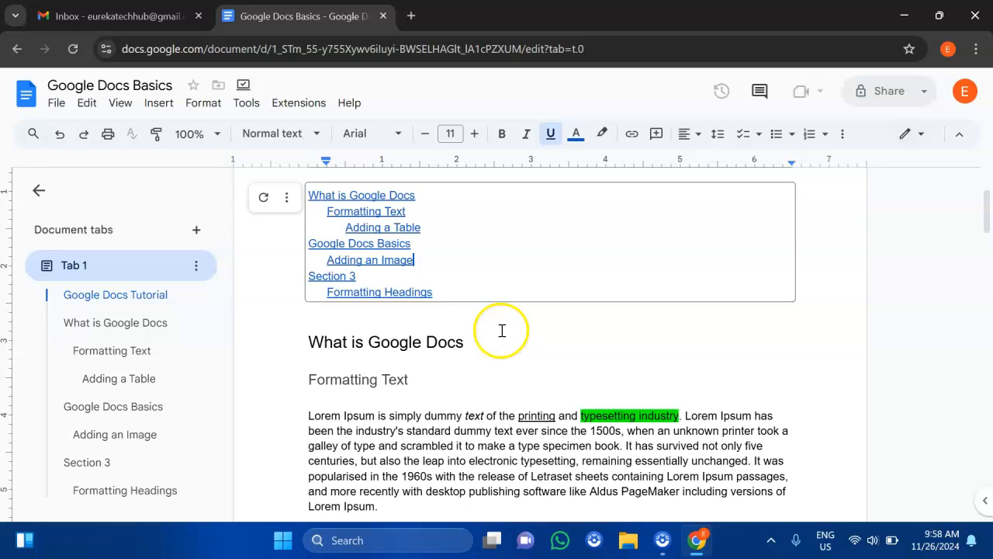
scroll(506, 331, "up", 2)
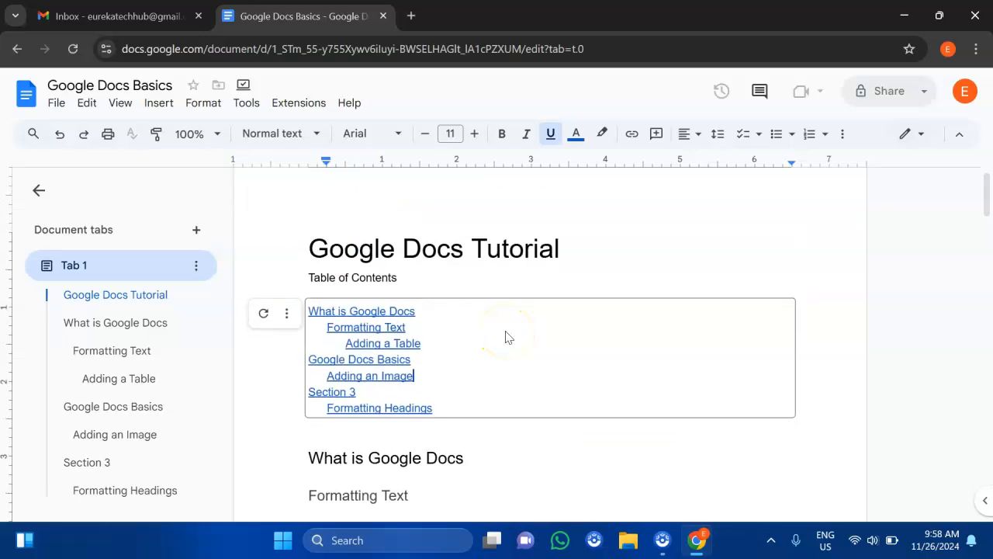
scroll(506, 334, "down", 10)
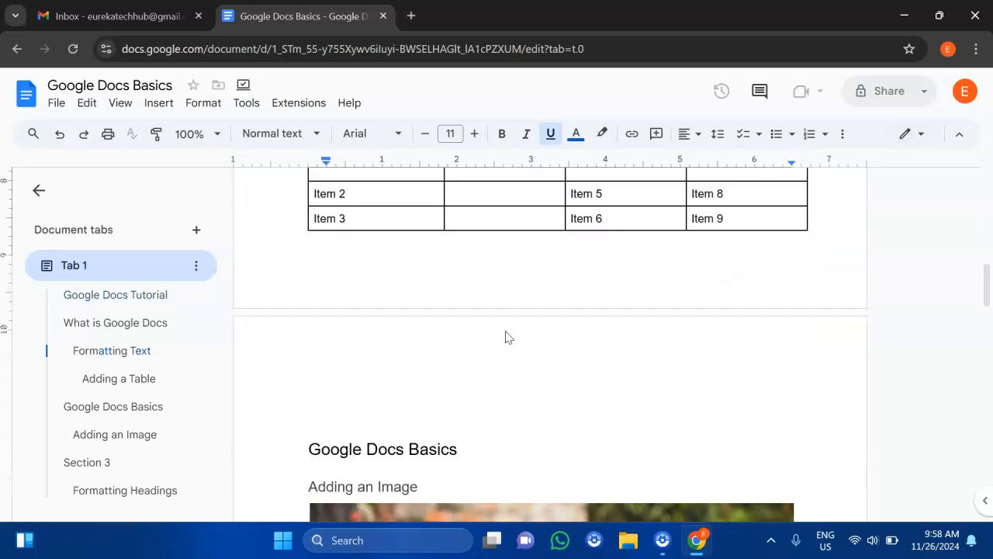
scroll(506, 331, "down", 6)
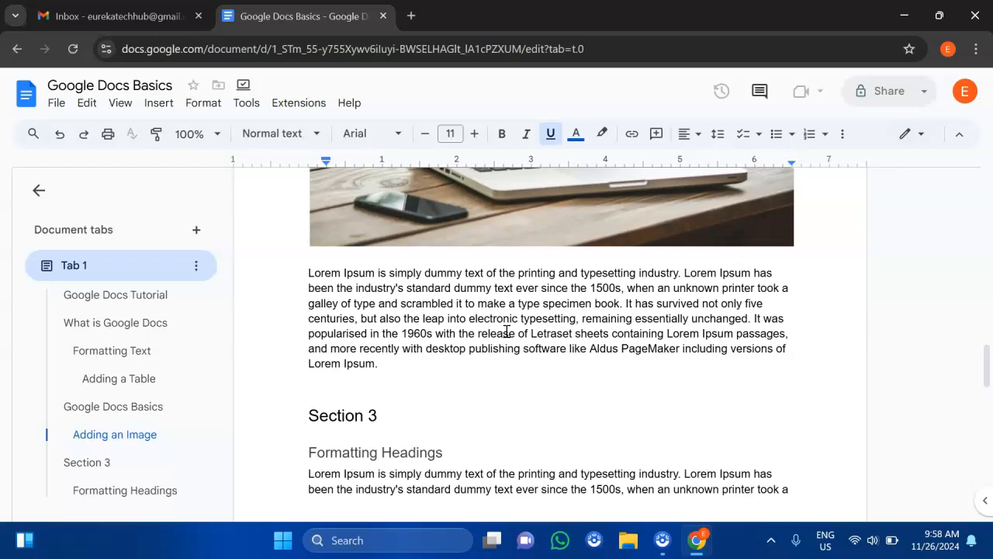
left_click(484, 373)
left_click(446, 411)
scroll(445, 411, "up", 4)
scroll(444, 410, "up", 10)
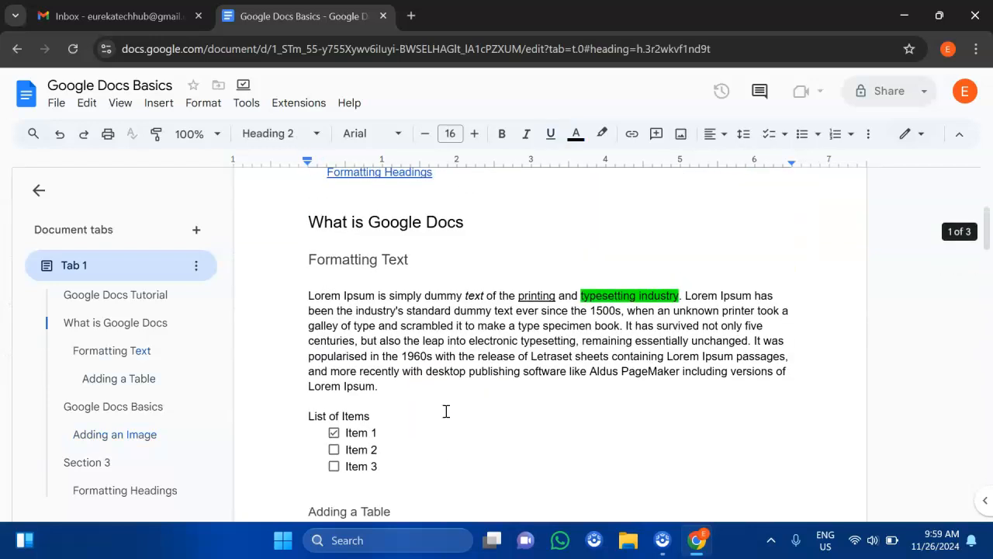
left_click(572, 271)
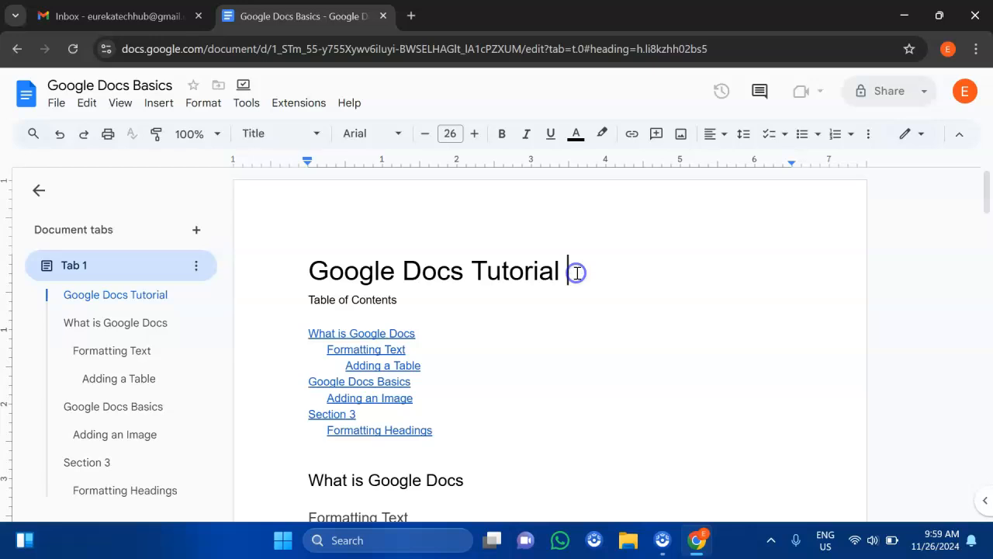
scroll(557, 388, "down", 7)
scroll(476, 318, "down", 5)
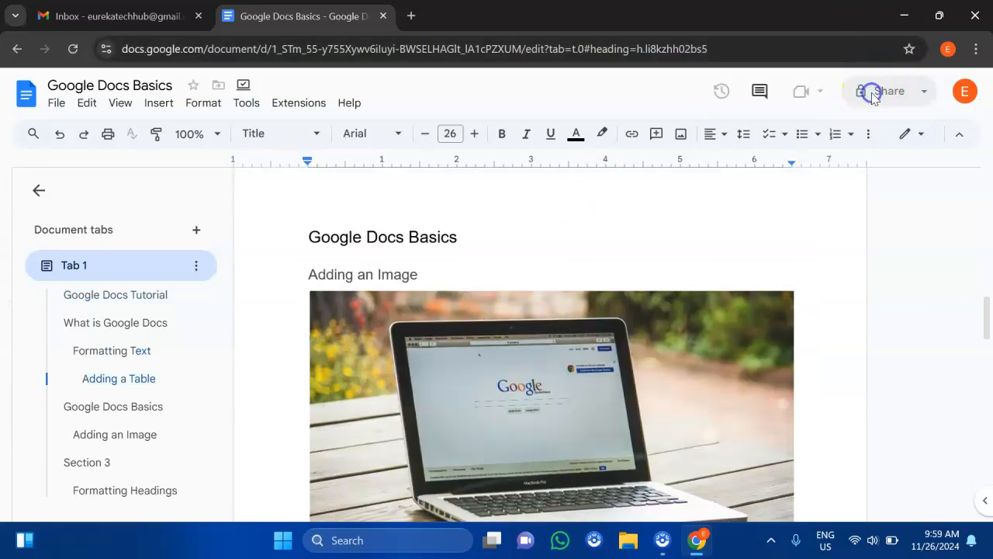
scroll(575, 247, "up", 4)
scroll(574, 247, "up", 8)
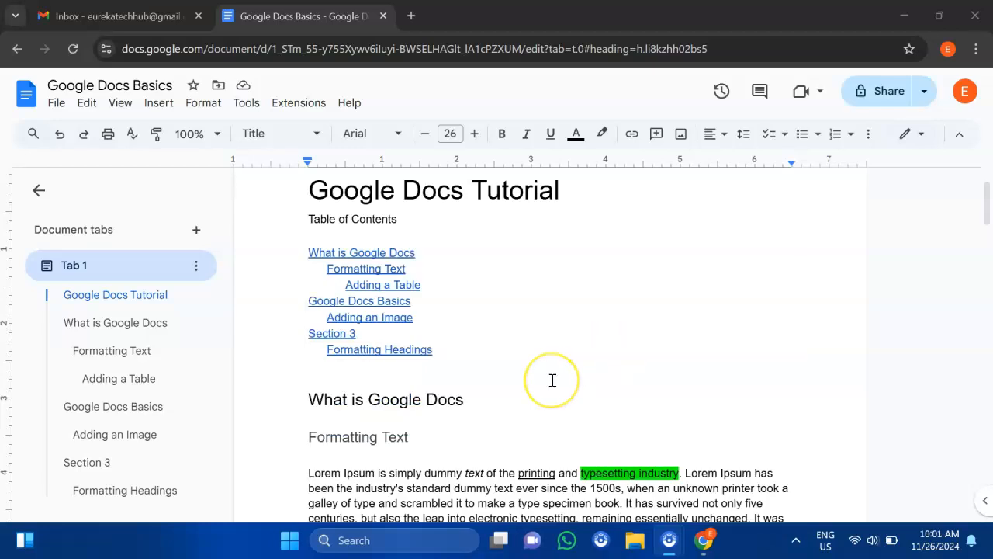
scroll(551, 379, "down", 5)
left_click(458, 359)
left_click(432, 405)
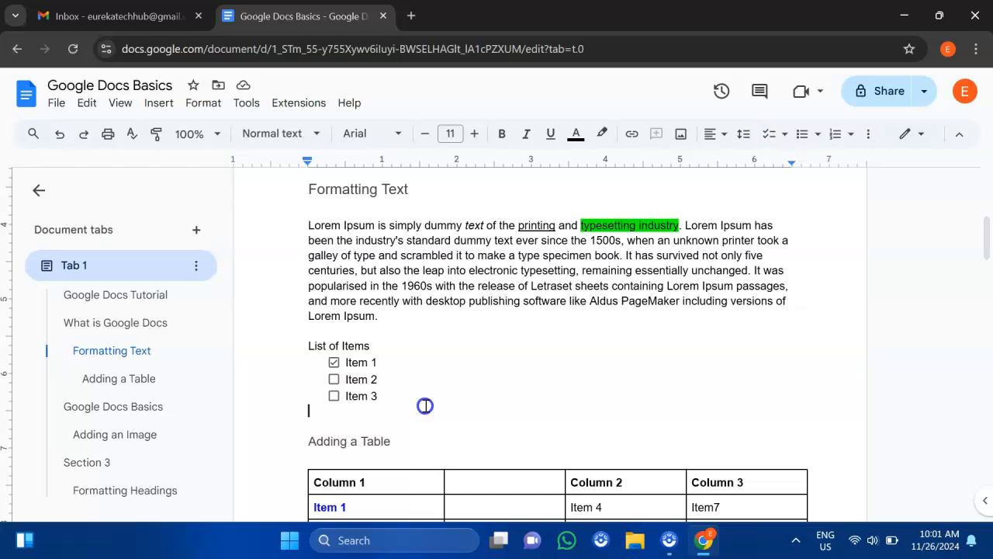
left_click(461, 406)
scroll(464, 407, "down", 1)
scroll(463, 407, "up", 1)
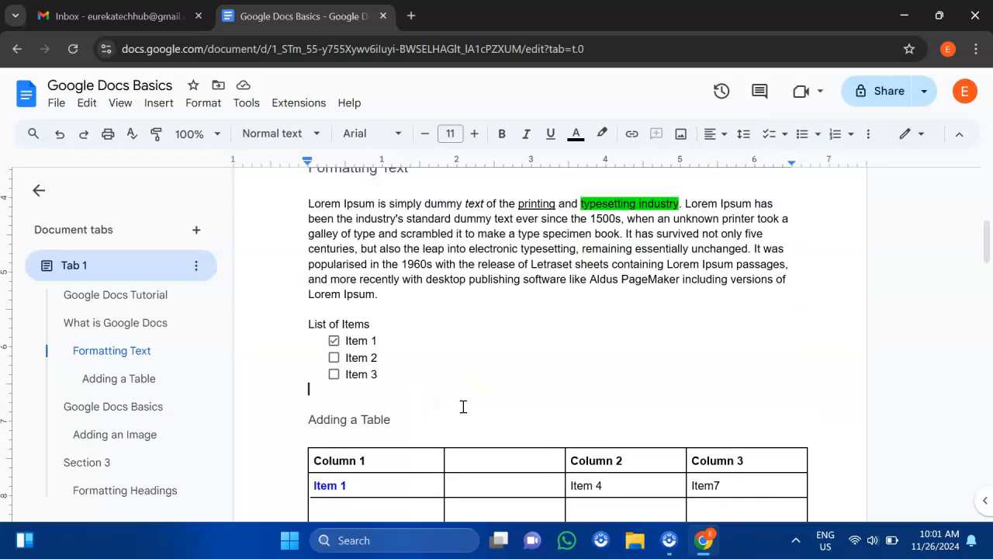
scroll(461, 406, "down", 2)
scroll(645, 328, "up", 3)
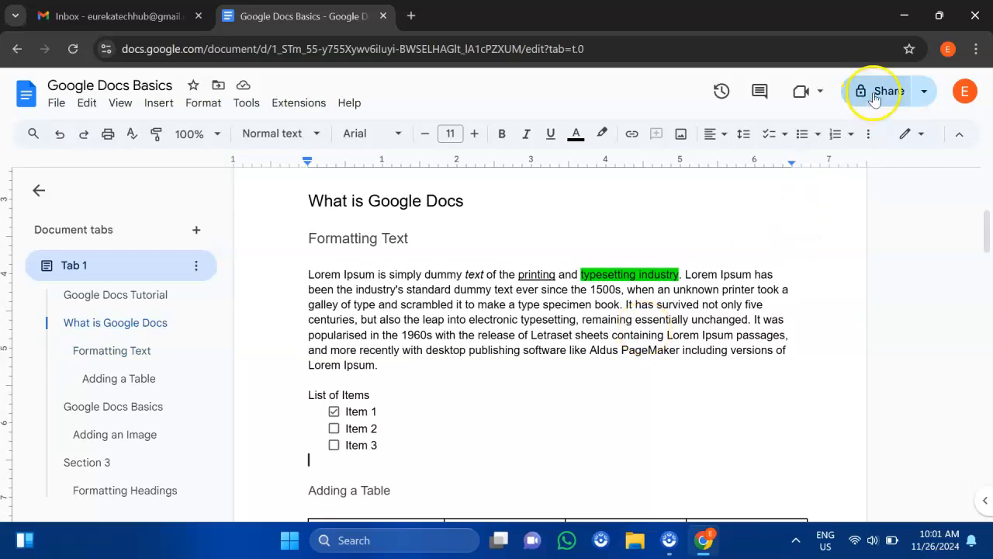
Open the Share dialog for 'Google Docs Basics' and type the collaborator's e-mail address into the add-people field
left_click(922, 94)
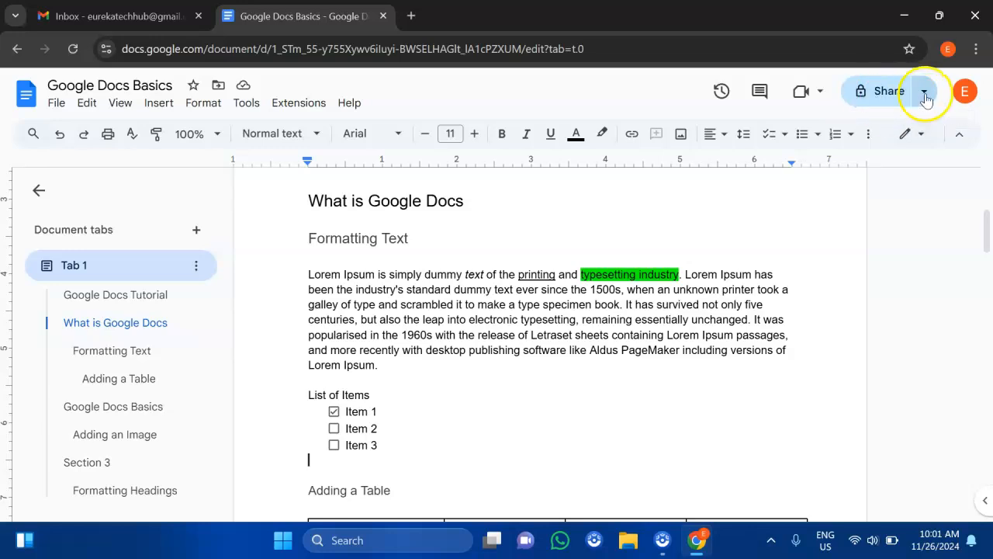
left_click(889, 93)
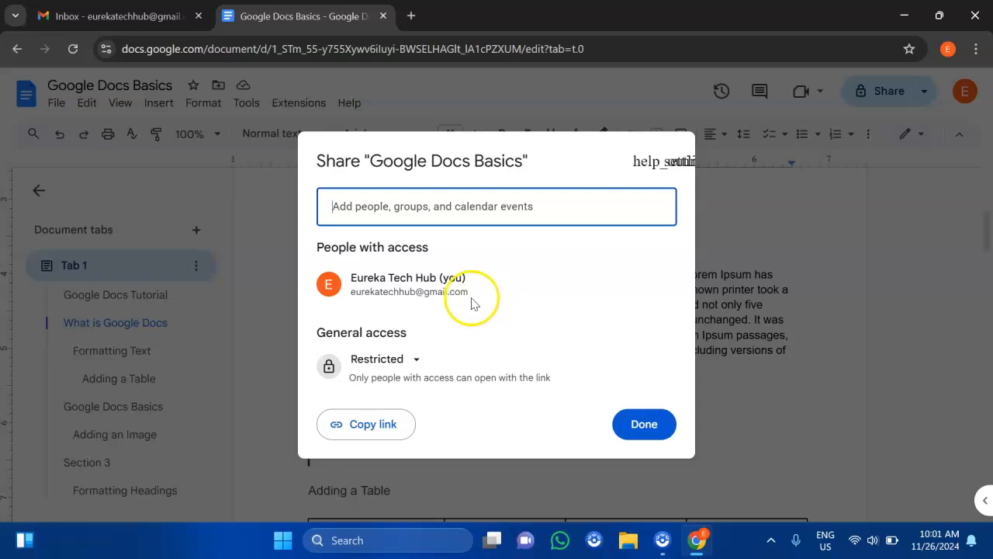
left_click(459, 208)
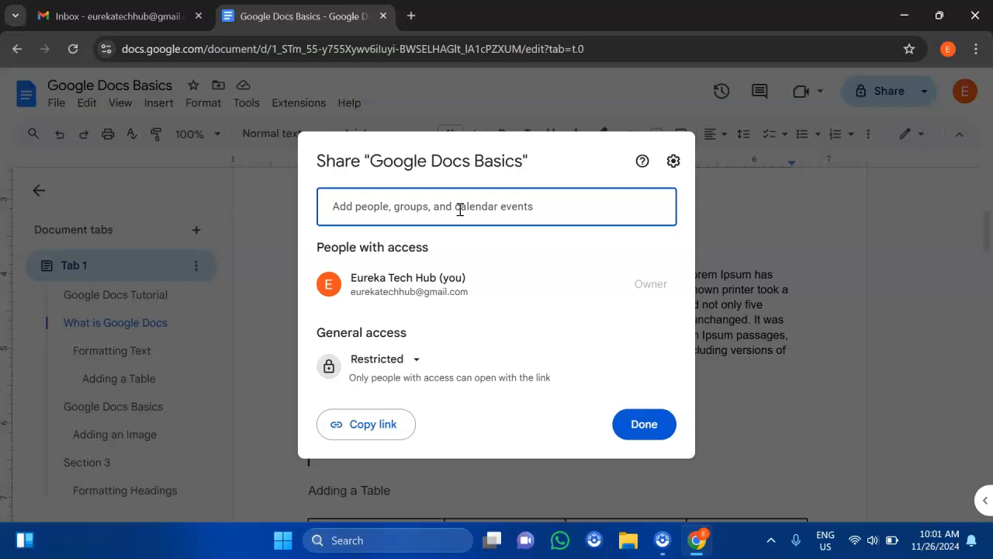
left_click(452, 210)
type("exam")
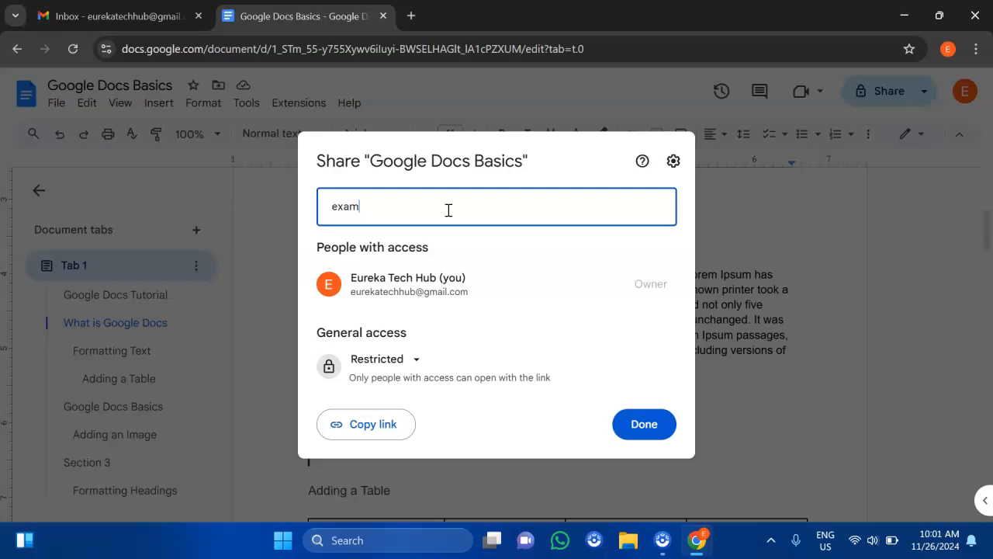
type("ple@gmail.com")
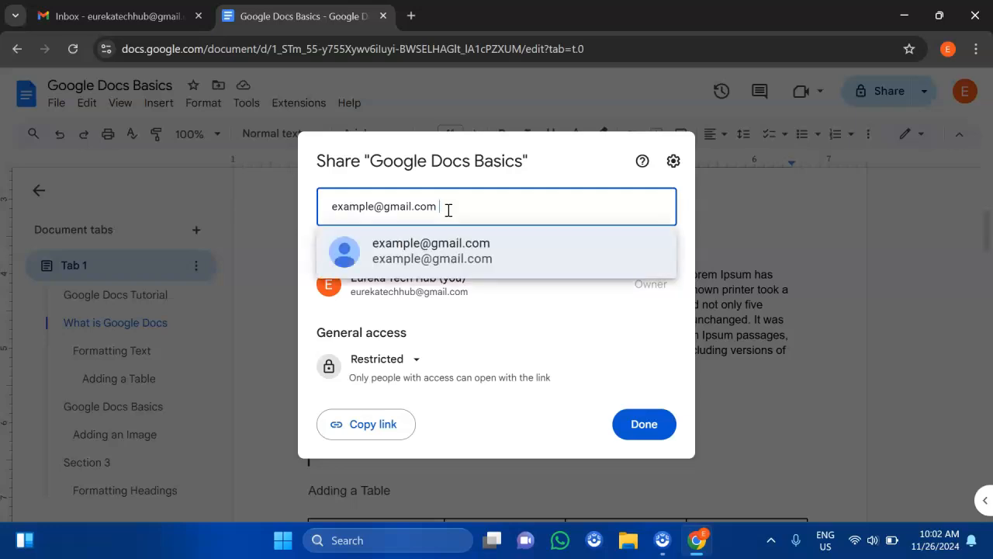
Add the suggested address as an invitee, trying Viewer and Commenter before settling on Editor access
left_click(463, 259)
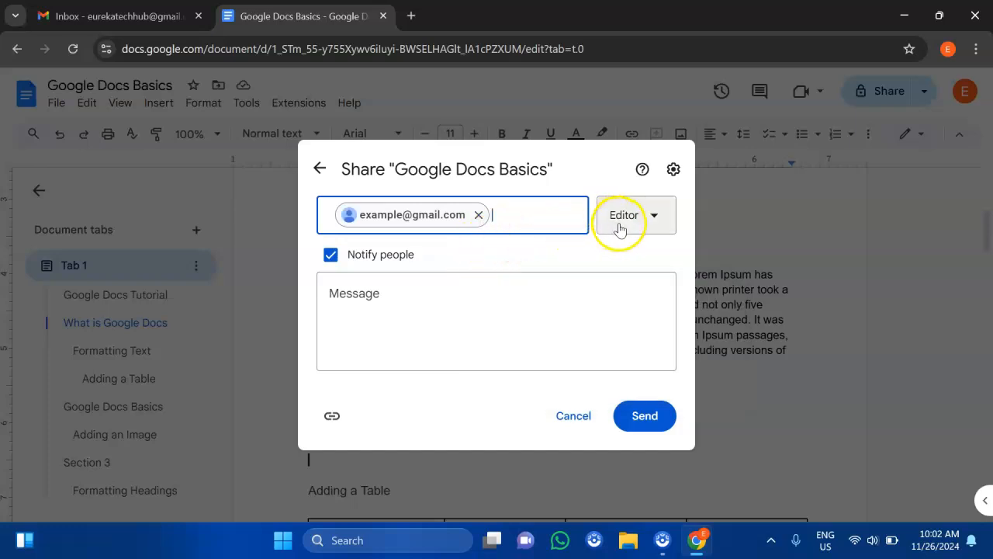
left_click(652, 217)
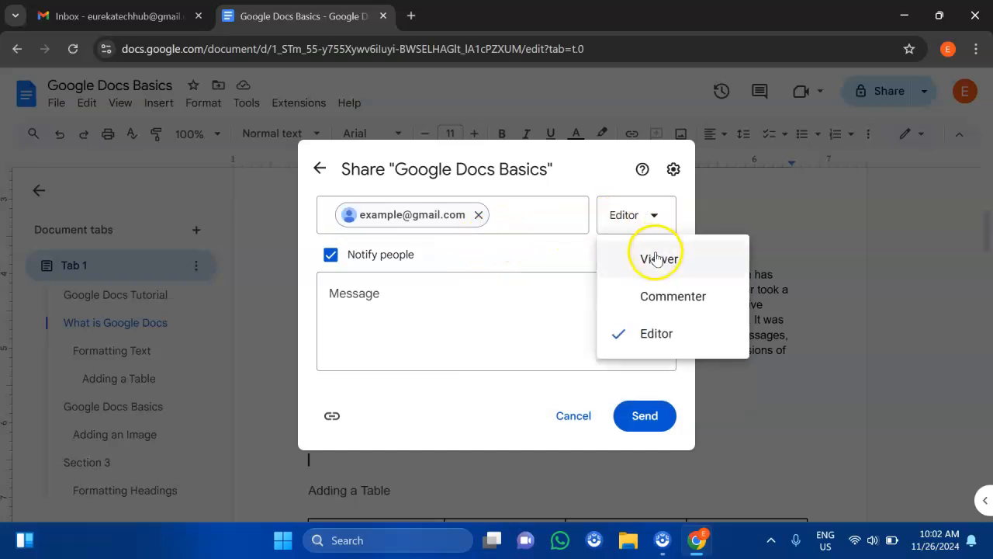
left_click(656, 259)
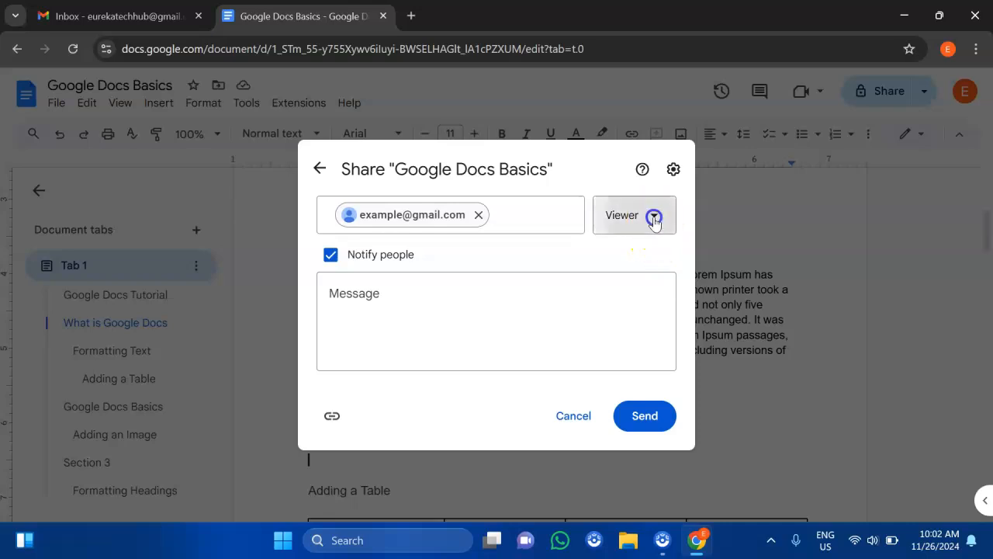
left_click(655, 216)
left_click(654, 295)
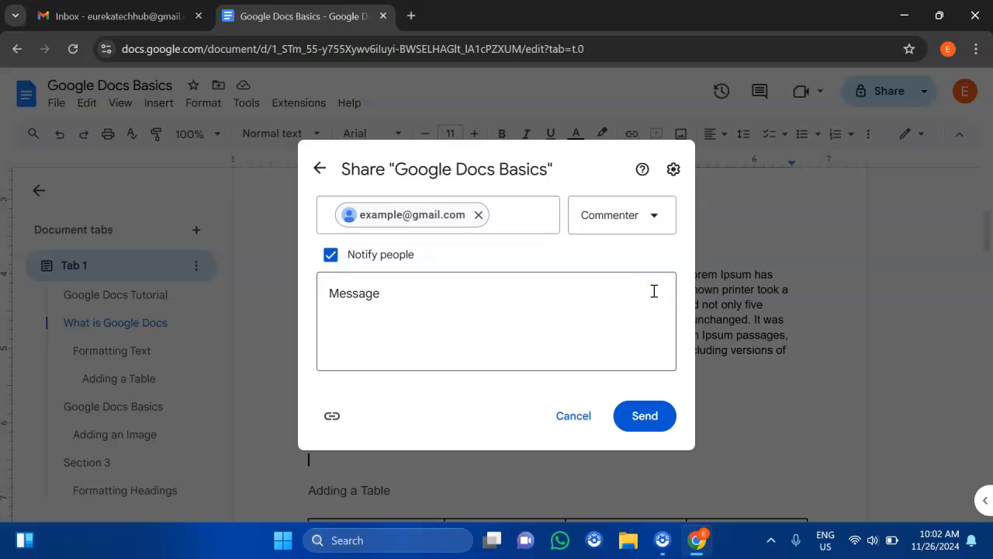
left_click(656, 217)
left_click(644, 333)
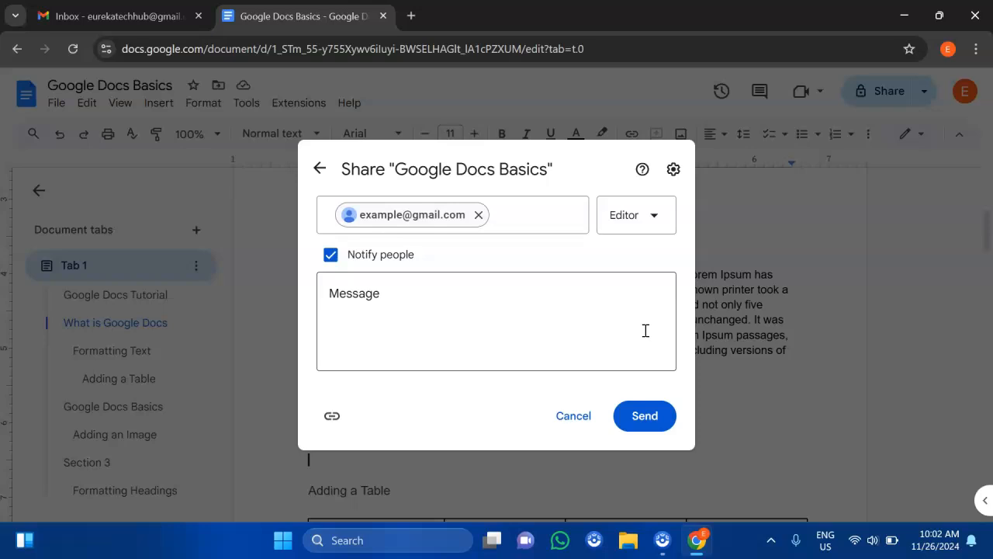
Write the invitation message 'Please edit this document', then start discarding the invitation
left_click(476, 301)
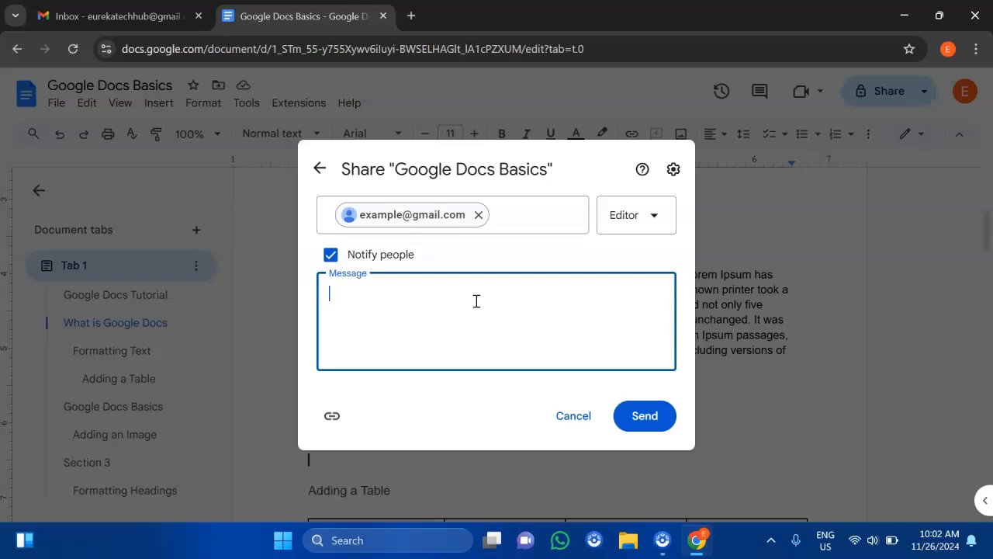
type("Please edit this document")
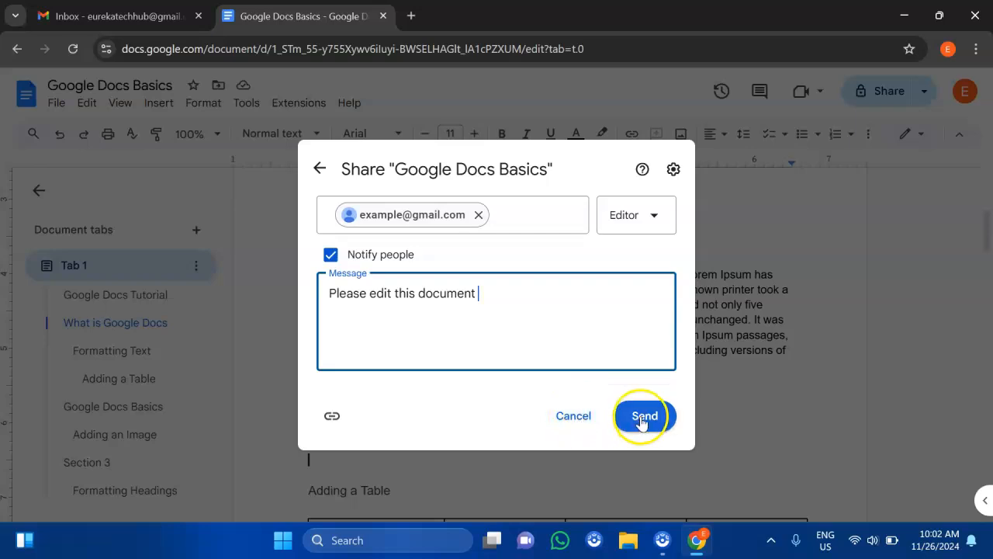
left_click(573, 417)
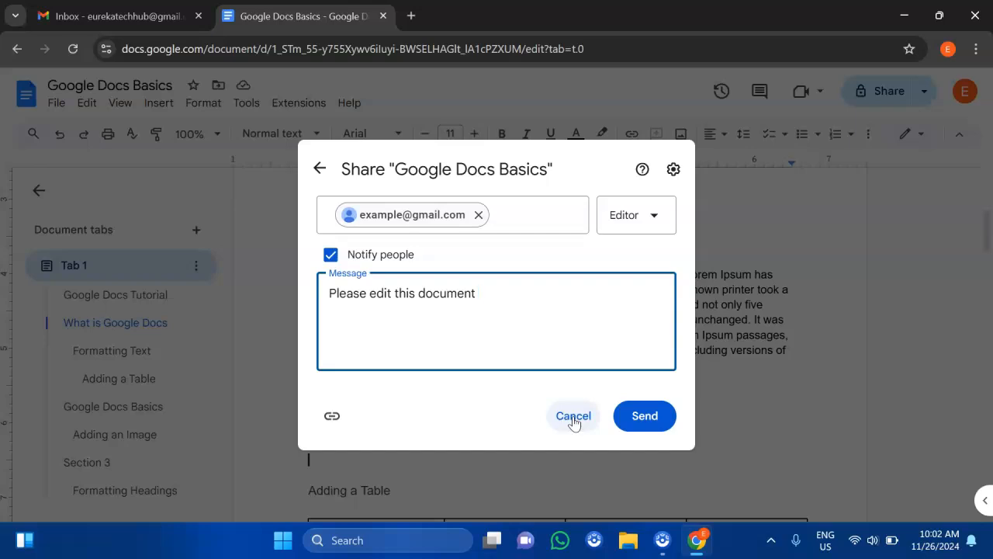
Cancel the invitation, close the Share dialog, and reopen the document's full sharing settings
left_click(573, 418)
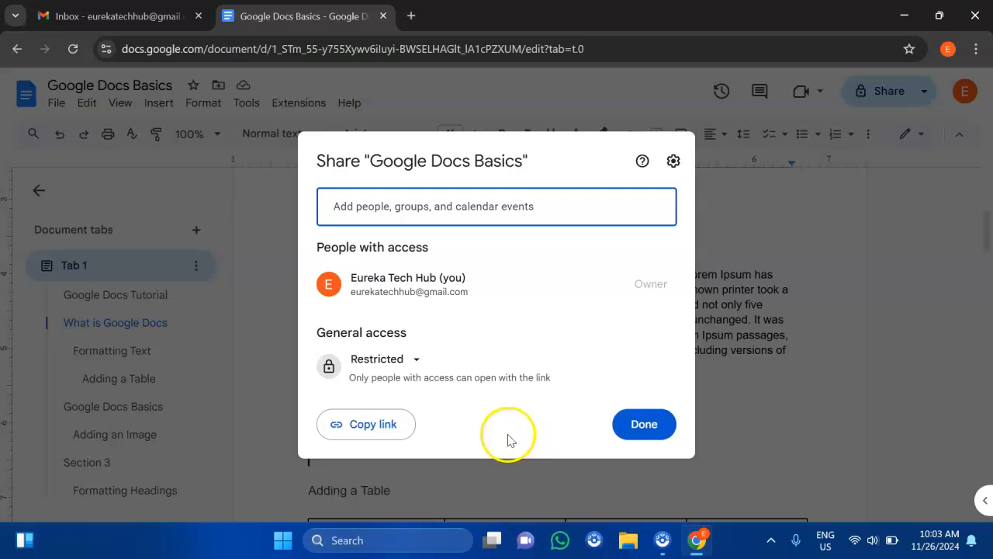
left_click(636, 427)
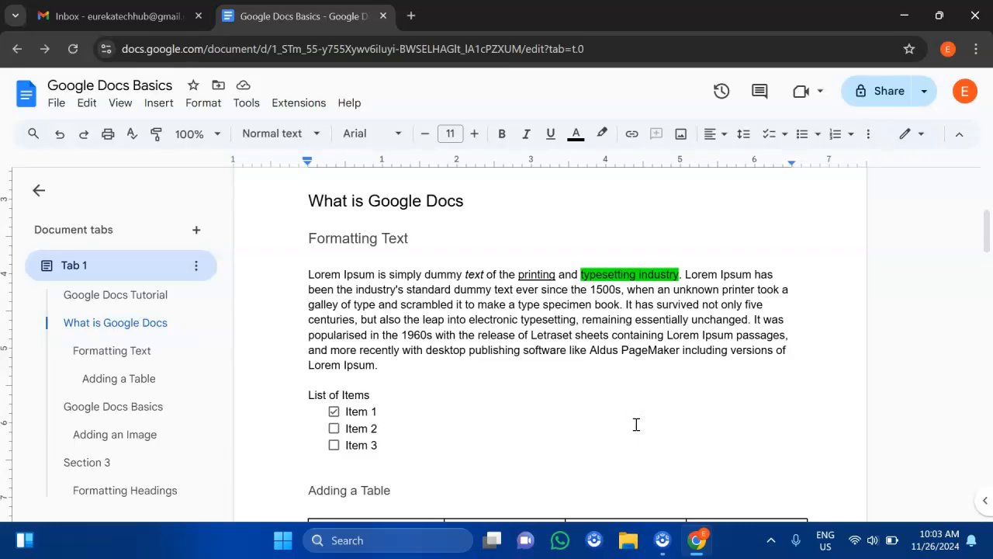
left_click(924, 94)
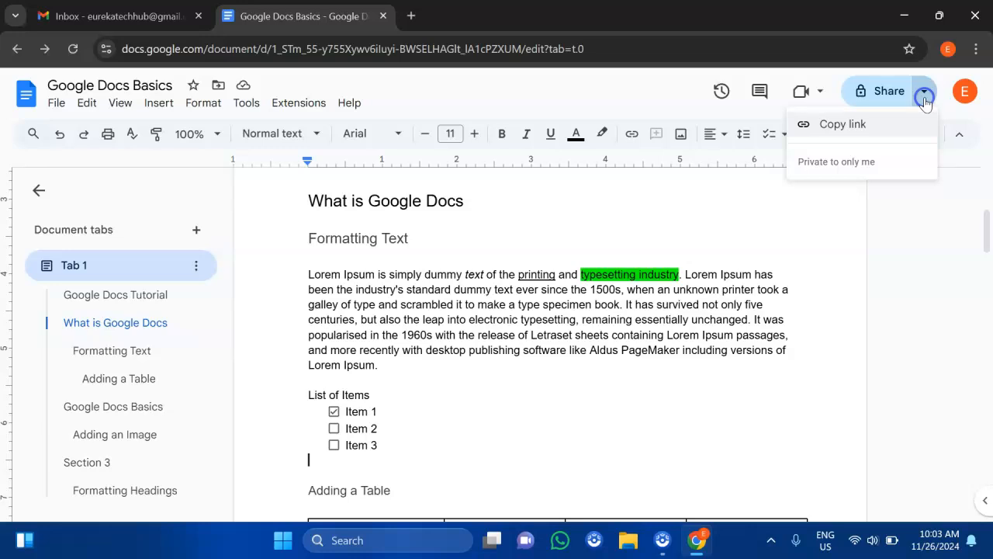
left_click(875, 97)
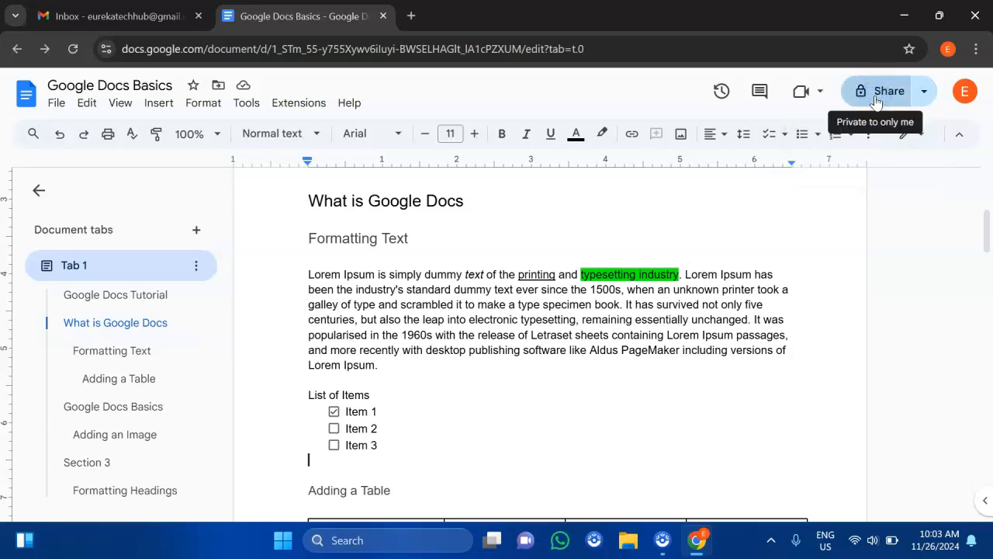
left_click(875, 97)
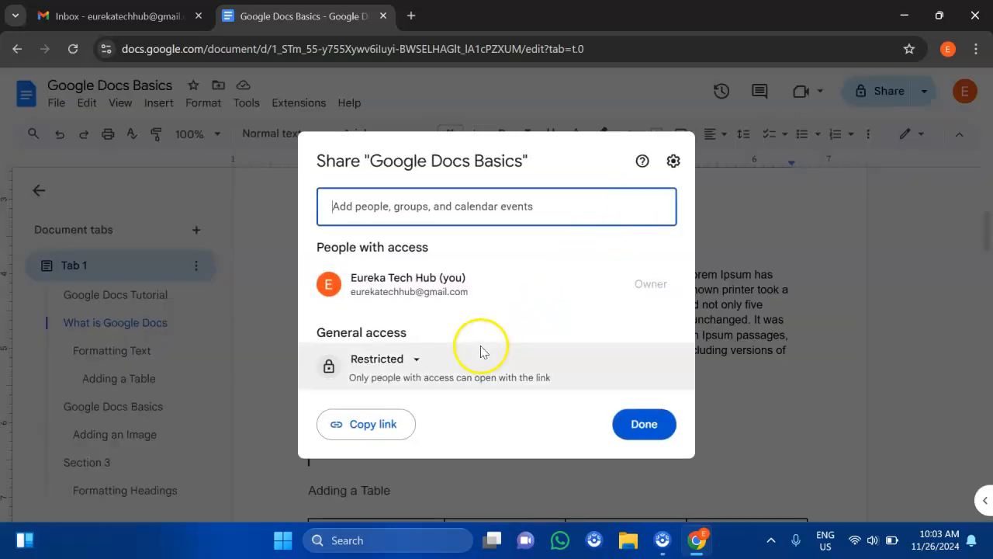
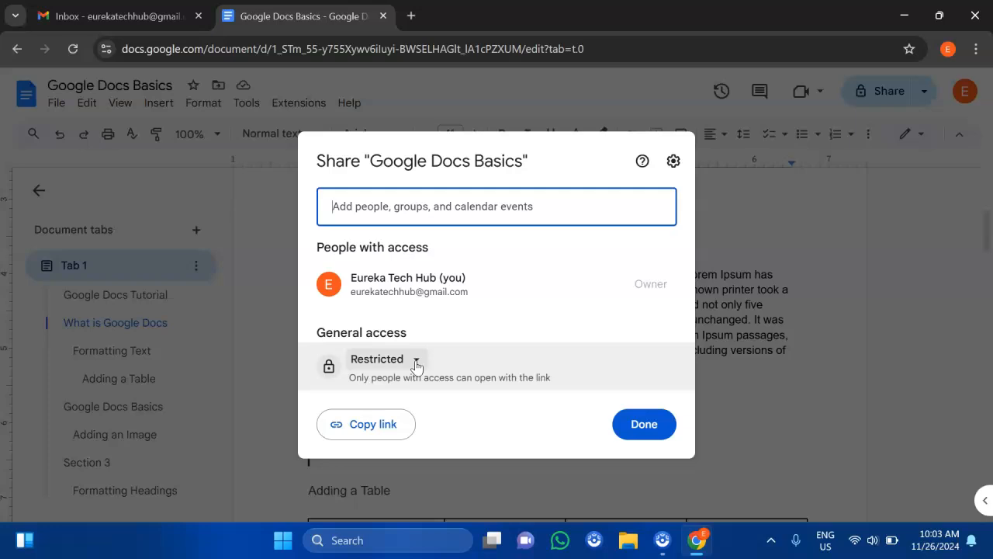
Set General access to 'Anyone with the link' and copy the document link
left_click(416, 362)
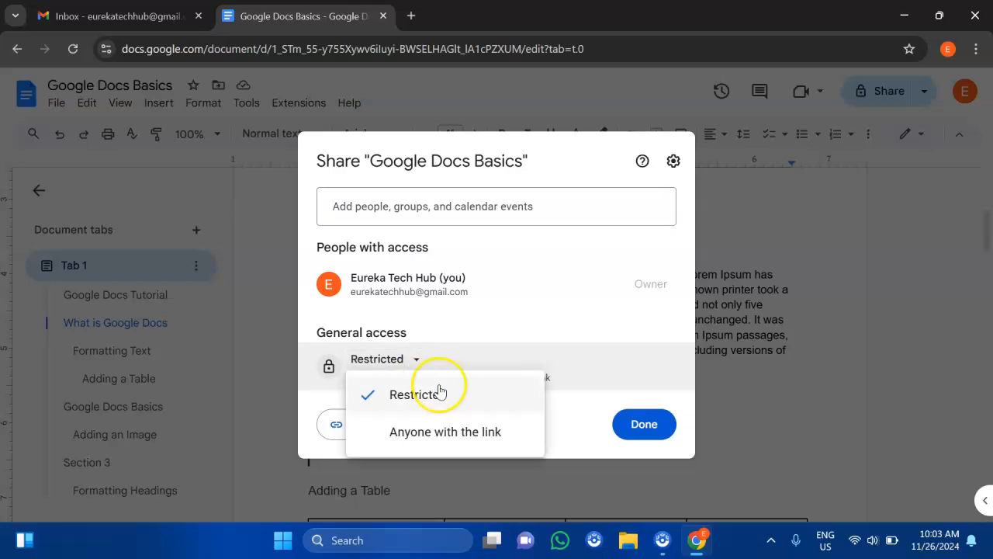
left_click(443, 431)
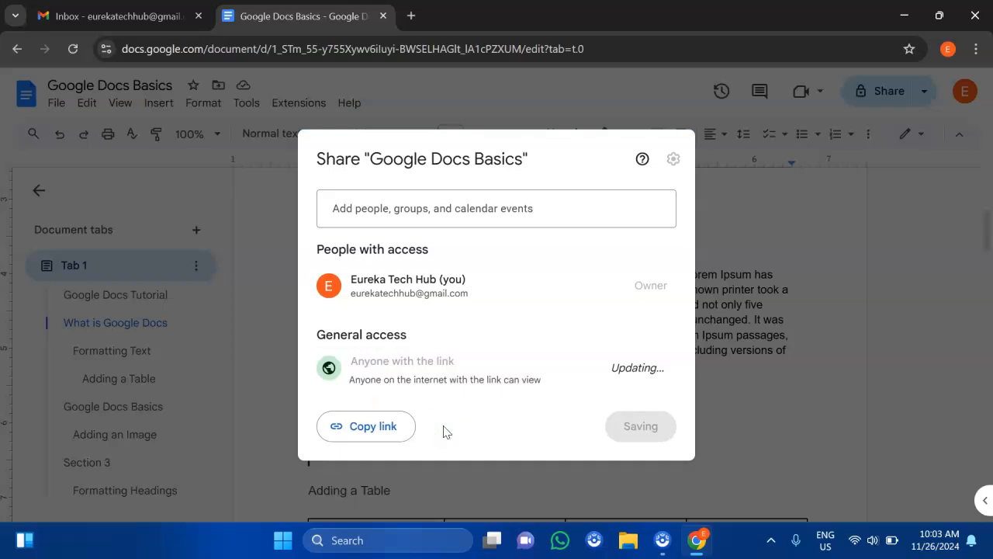
left_click(394, 431)
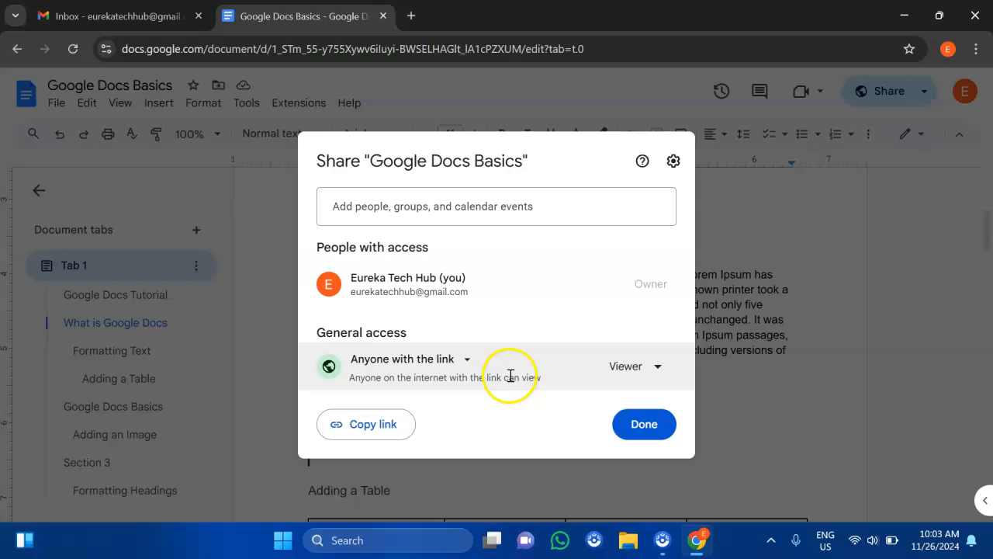
Try Commenter and Editor for link visitors, settle on Viewer, copy the link again and finish
left_click(656, 377)
left_click(666, 294)
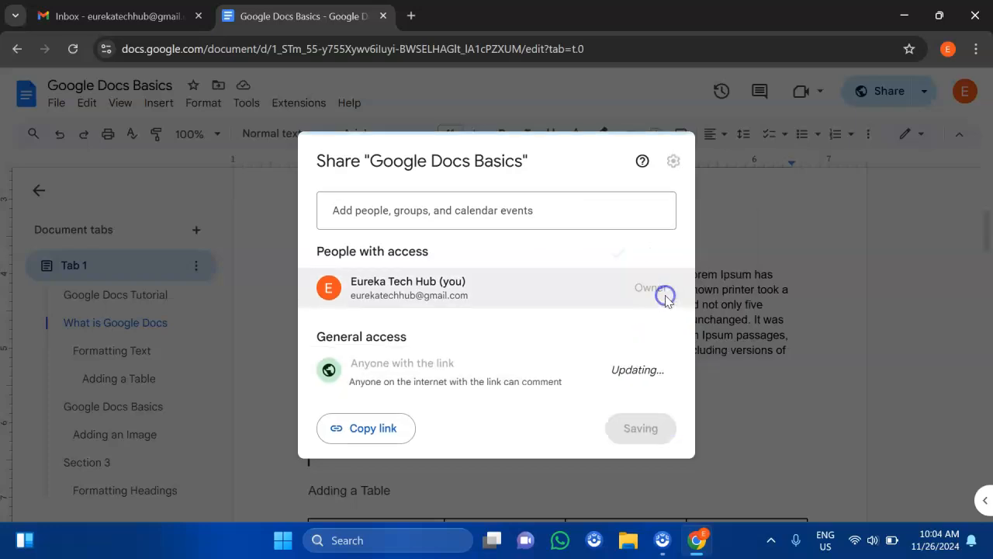
left_click(665, 370)
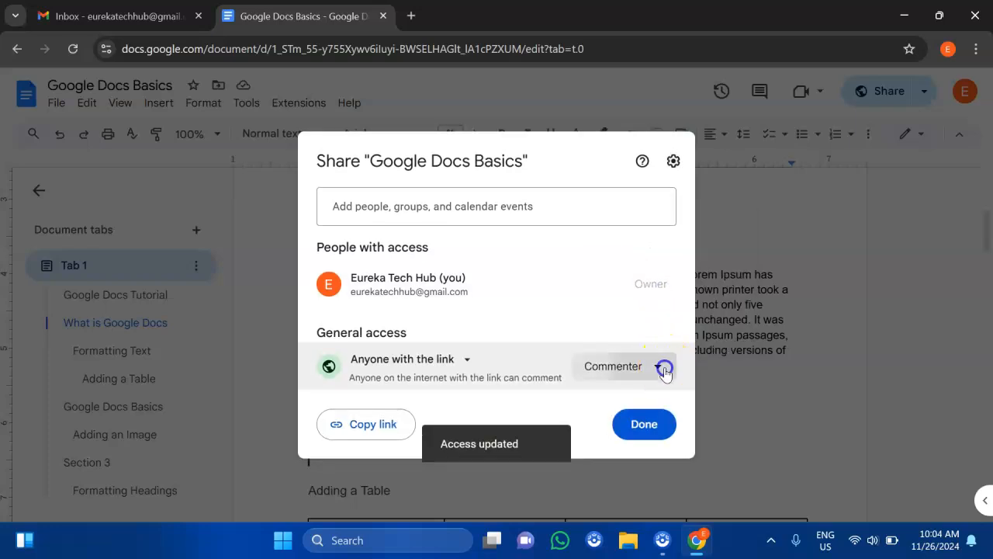
left_click(647, 334)
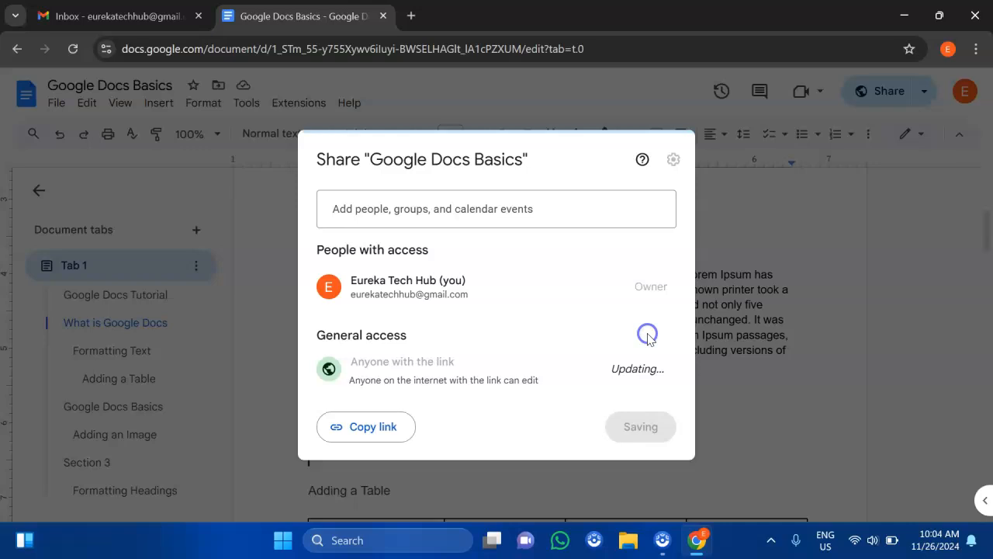
left_click(647, 353)
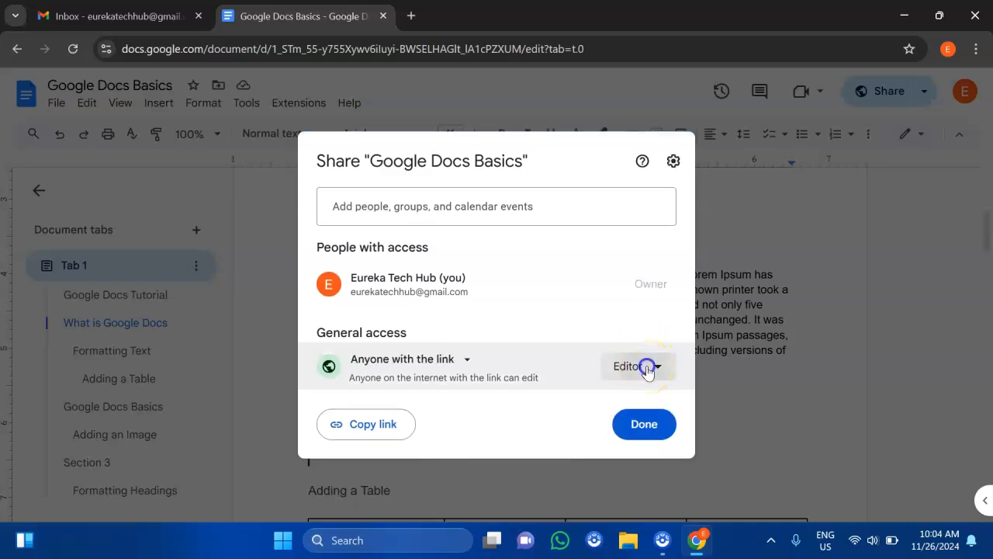
left_click(649, 256)
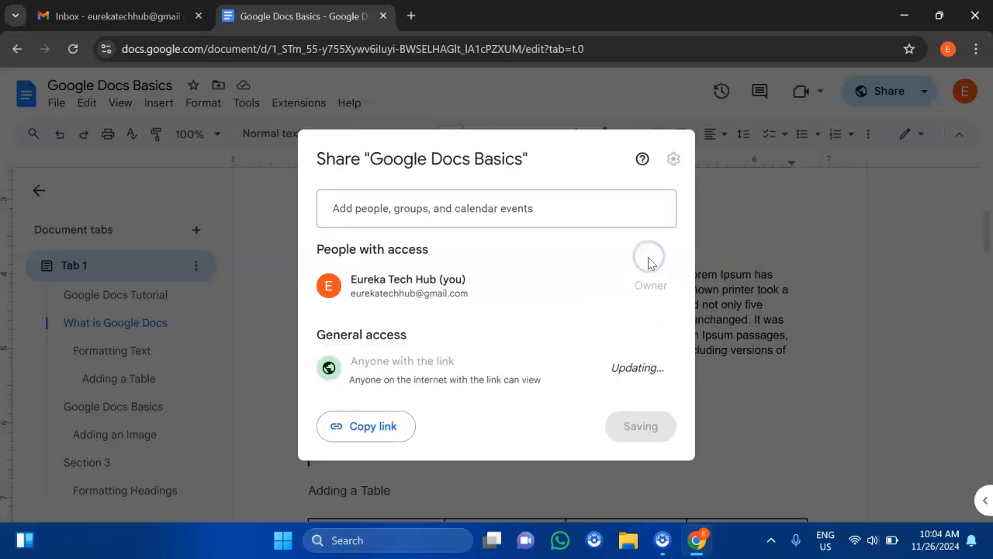
left_click(387, 437)
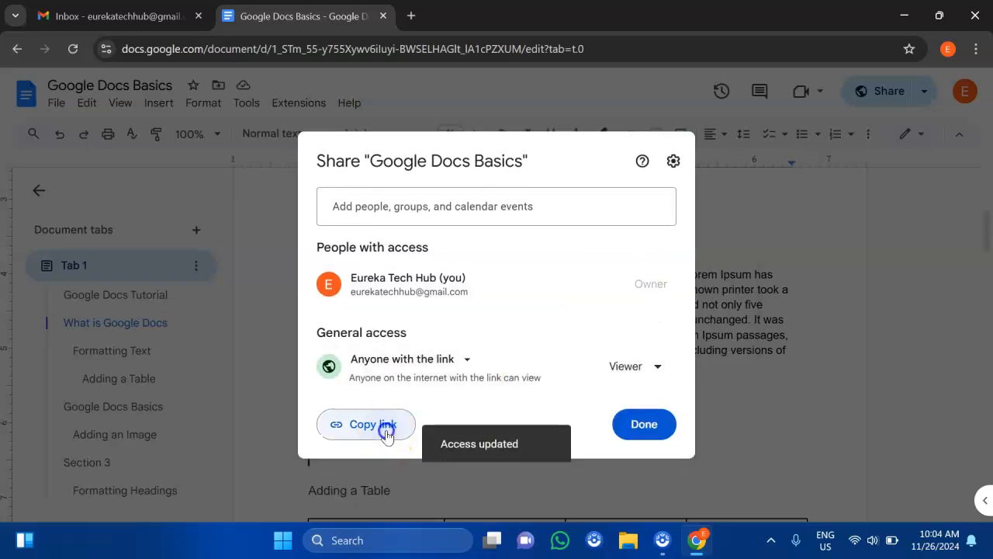
left_click(639, 419)
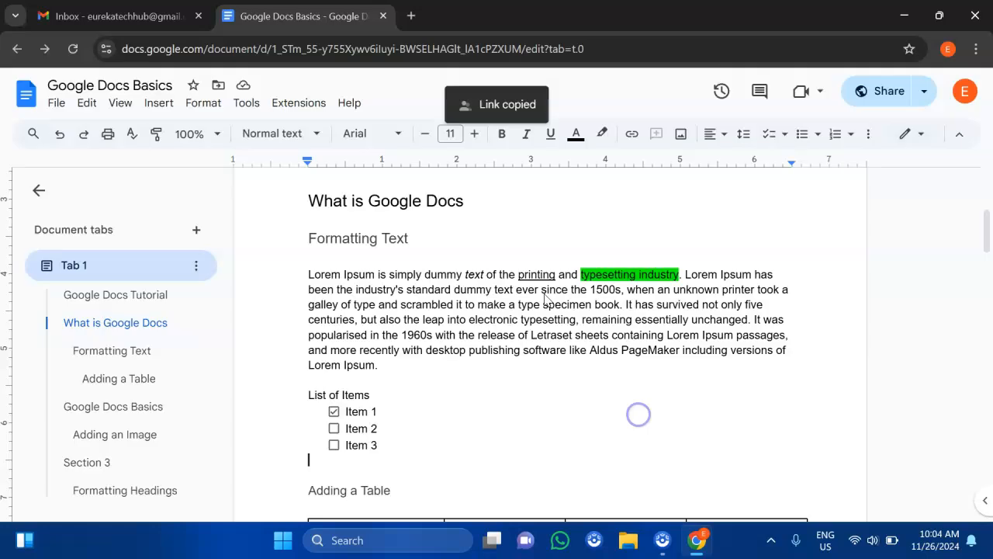
Load the copied share link in a new browser tab, scroll through it, then return to the original document tab
left_click(411, 16)
key("ctrl+v")
key("Return")
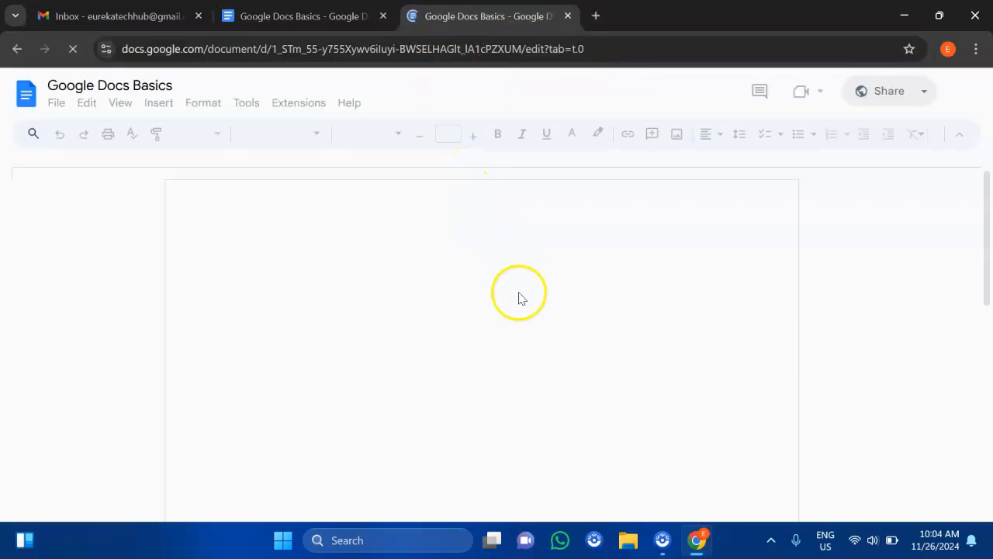
scroll(521, 299, "down", 20)
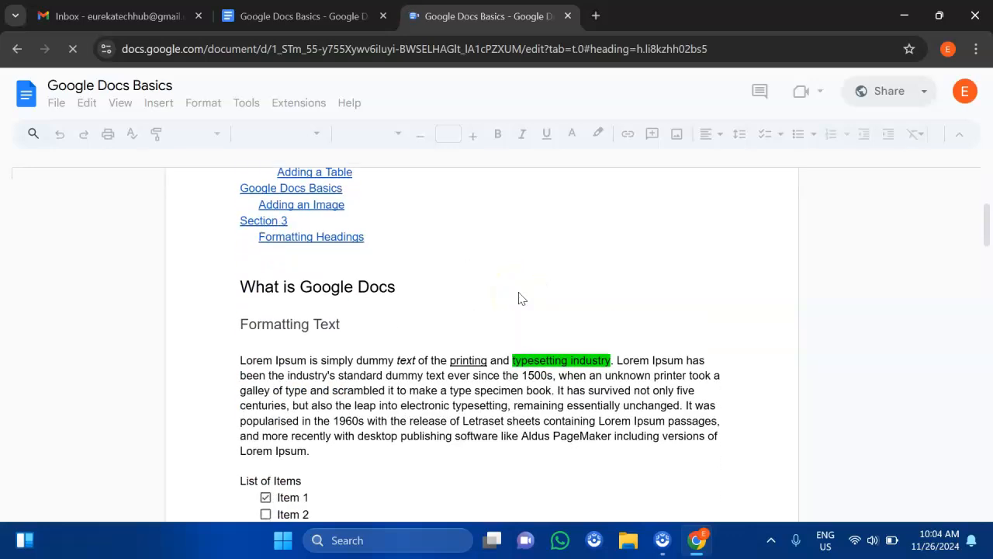
scroll(521, 298, "down", 3)
scroll(522, 299, "up", 14)
scroll(518, 299, "up", 3)
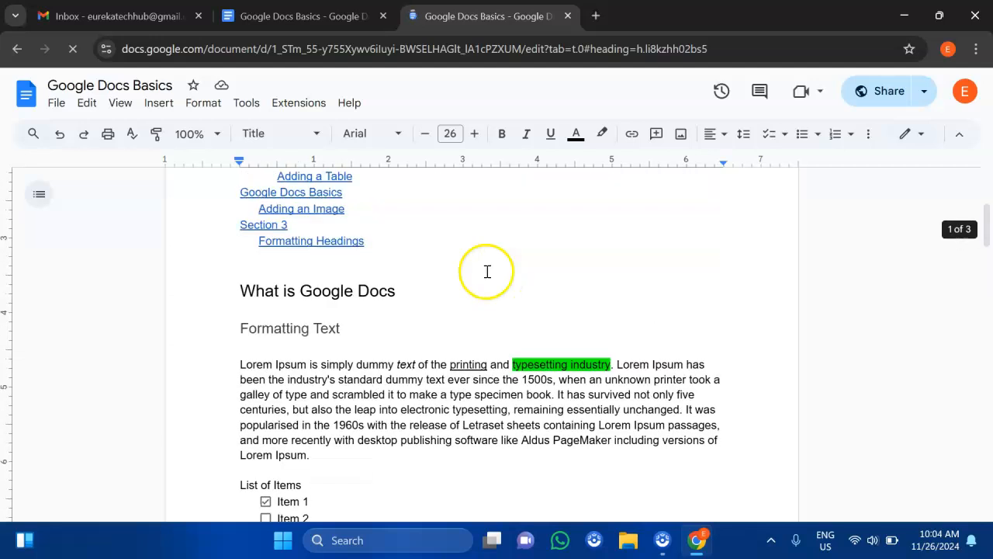
scroll(485, 299, "up", 3)
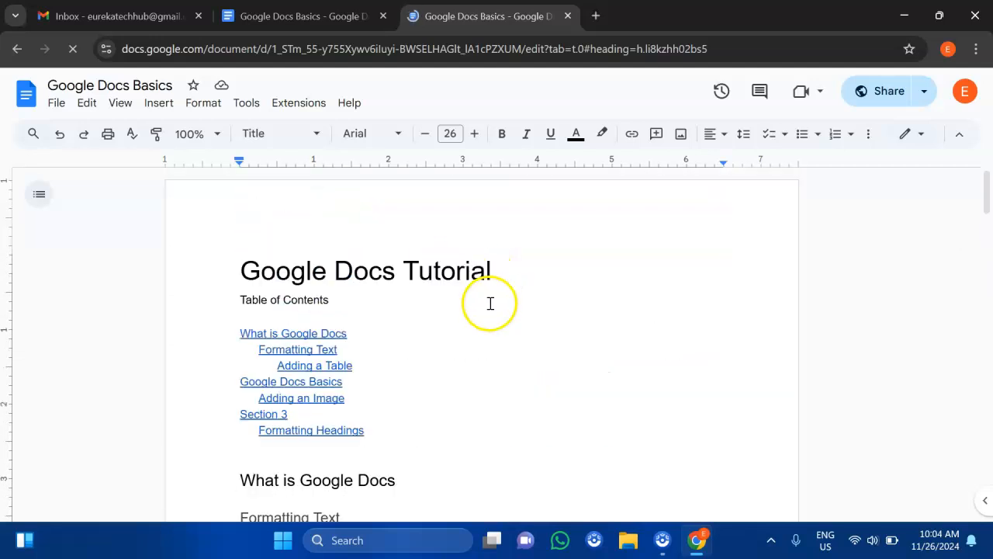
left_click(334, 30)
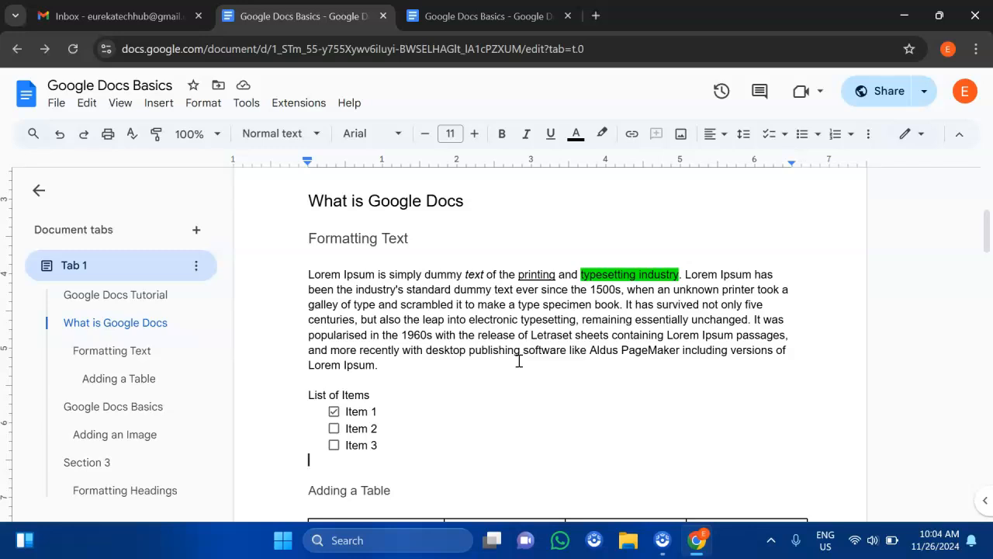
scroll(510, 392, "down", 7)
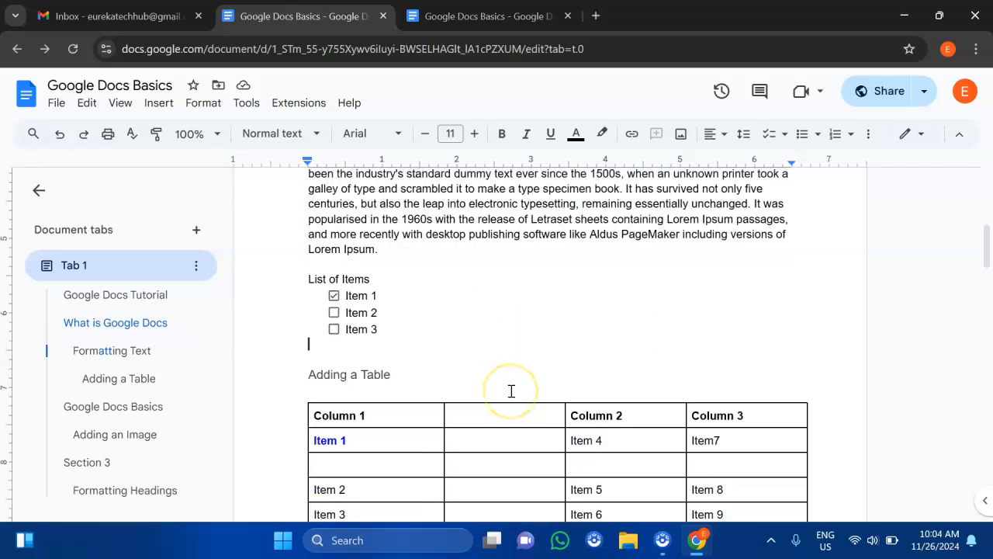
scroll(512, 391, "down", 6)
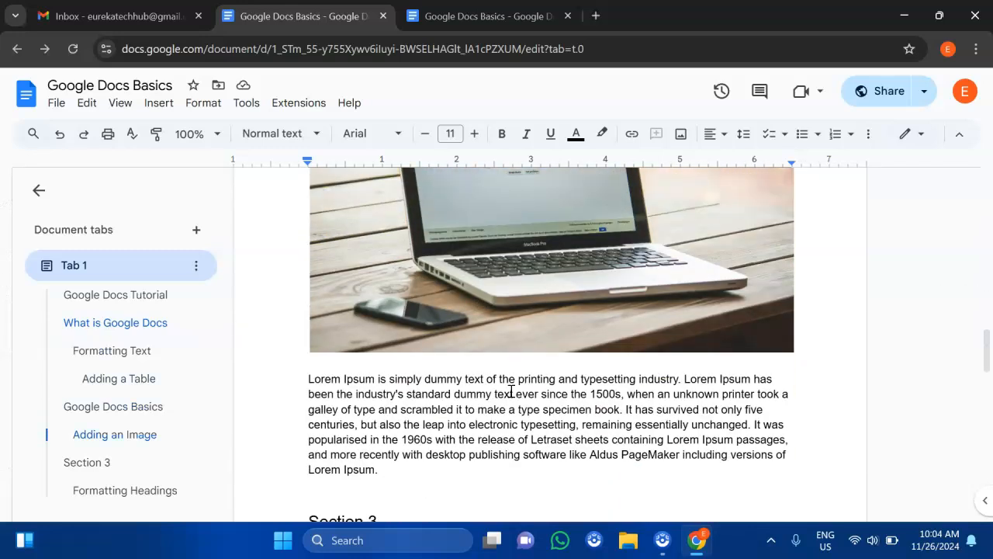
scroll(512, 391, "up", 15)
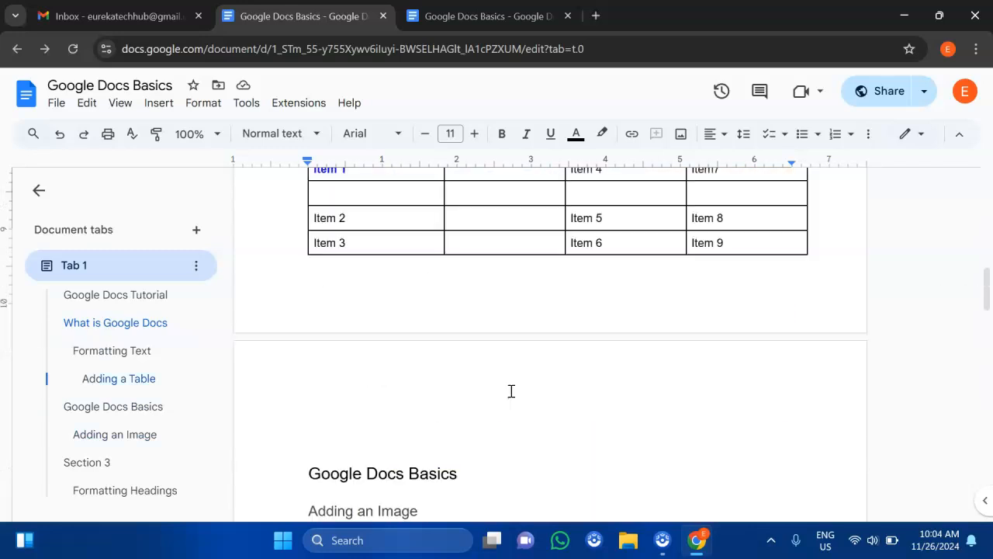
scroll(510, 392, "down", 4)
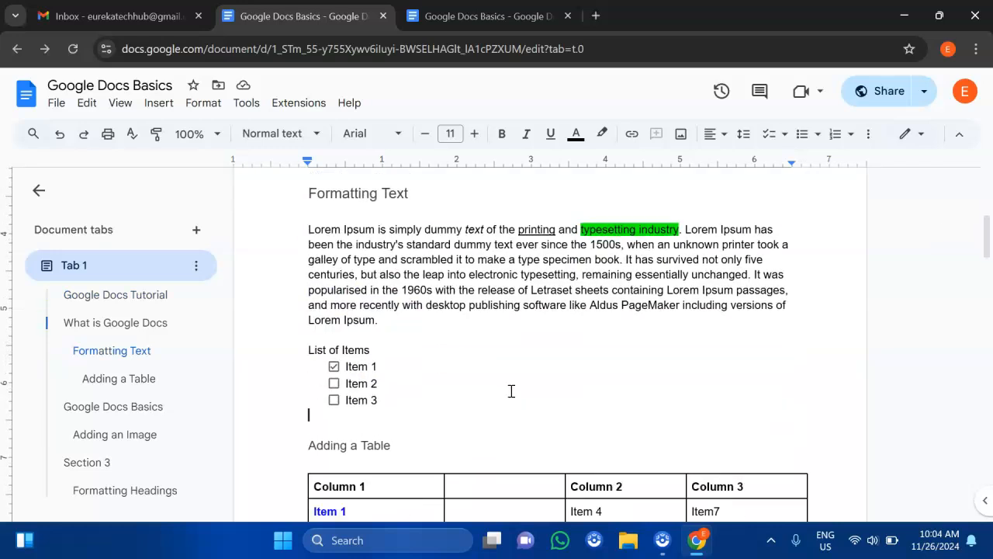
left_click(760, 98)
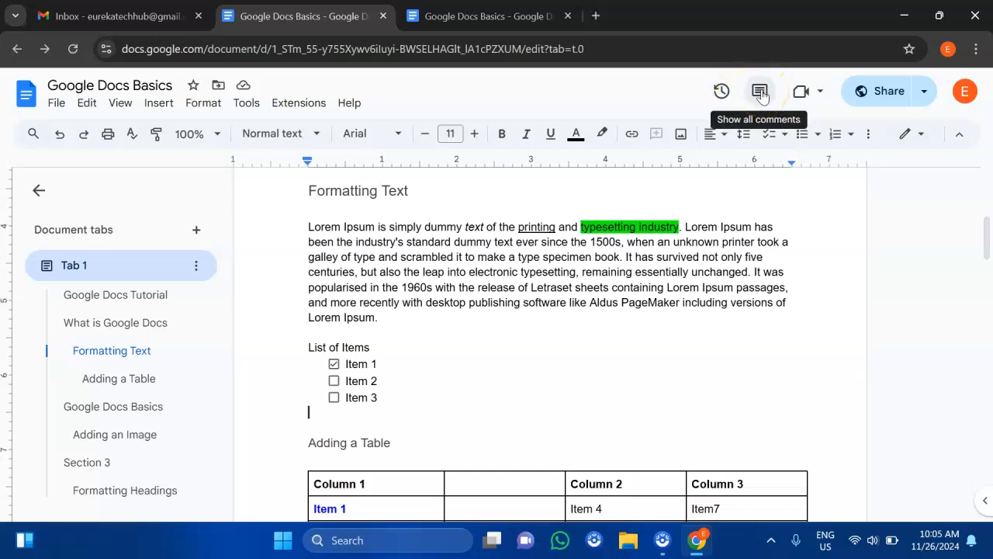
left_click(760, 93)
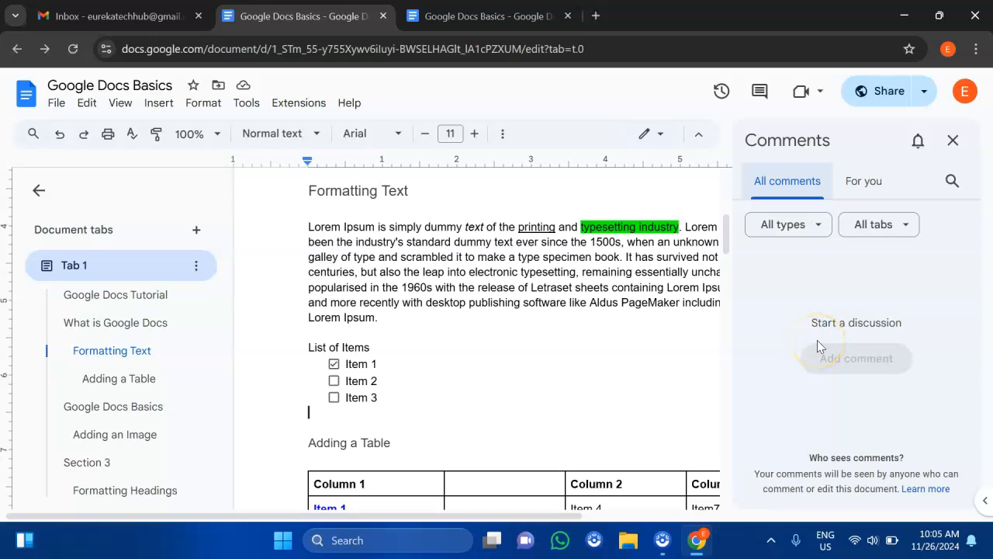
left_click(856, 185)
left_click(789, 190)
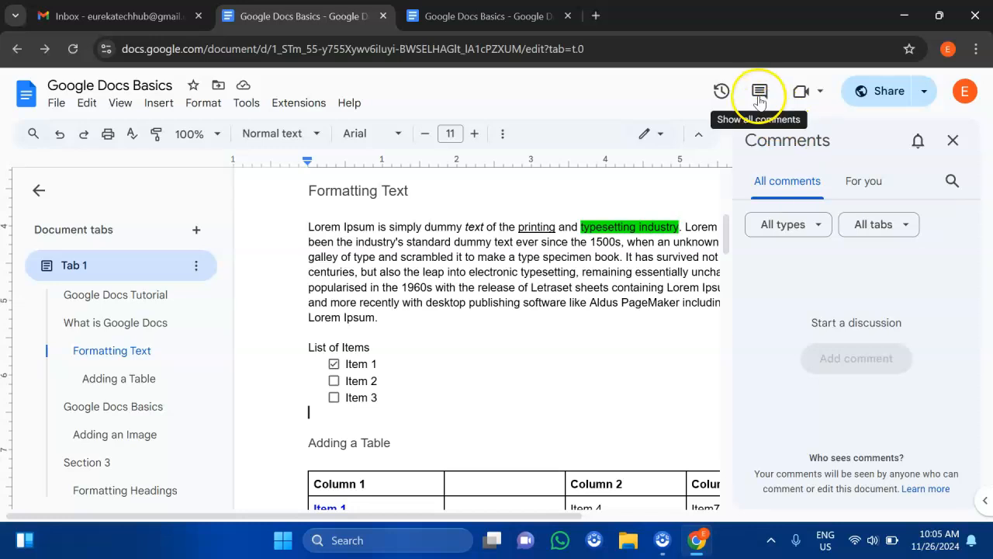
left_click(954, 141)
scroll(658, 266, "up", 1)
scroll(659, 266, "down", 2)
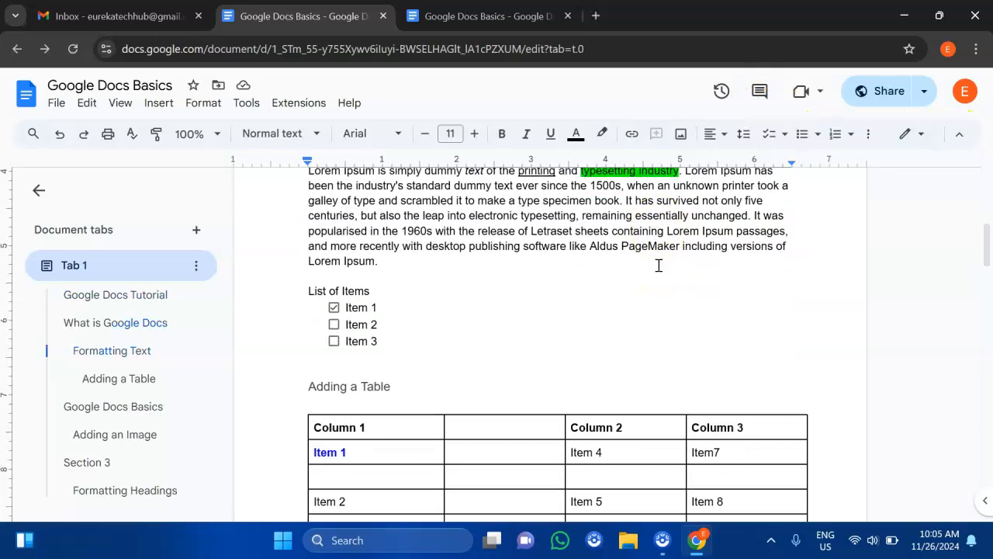
Select 'Lorem Ipsum' at the paragraph start and switch to Suggesting mode
scroll(497, 256, "up", 1)
scroll(380, 260, "up", 2)
scroll(380, 260, "down", 1)
left_click_drag(308, 270, 373, 271)
left_click(372, 273)
left_click_drag(306, 273, 374, 271)
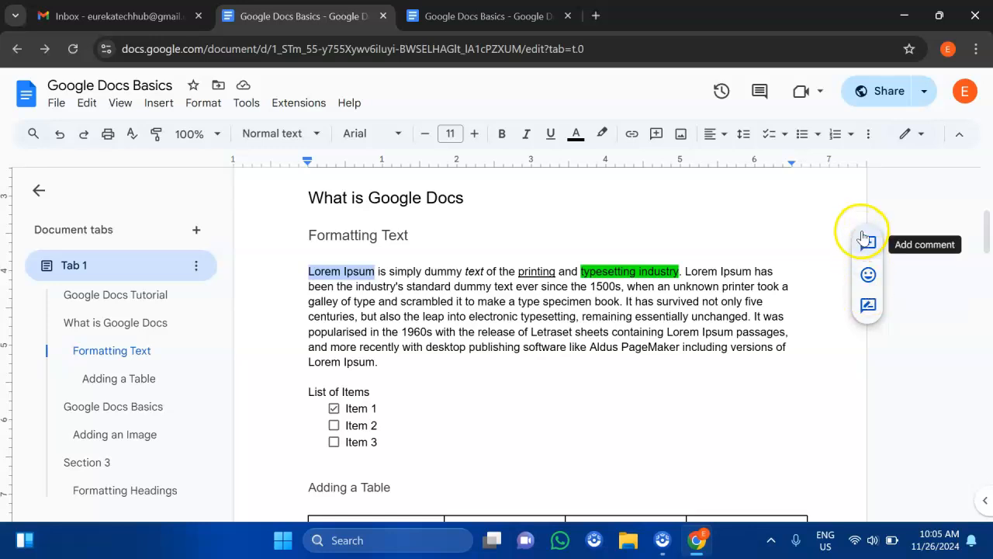
left_click(869, 305)
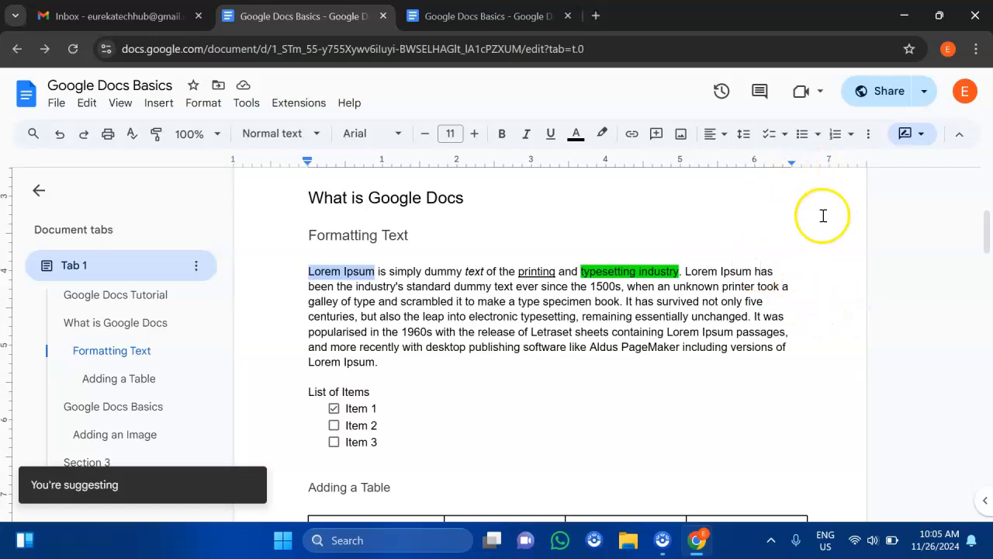
left_click(923, 135)
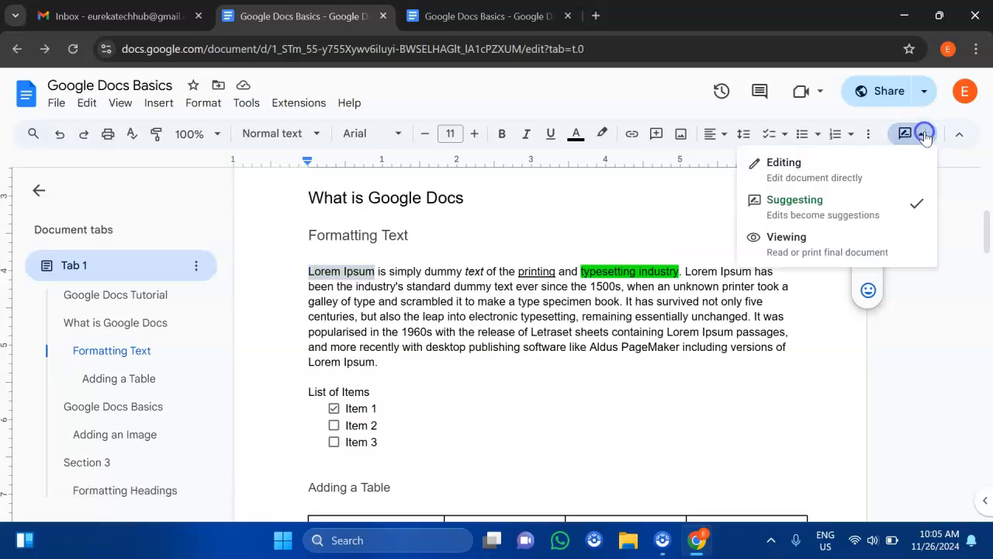
left_click(924, 137)
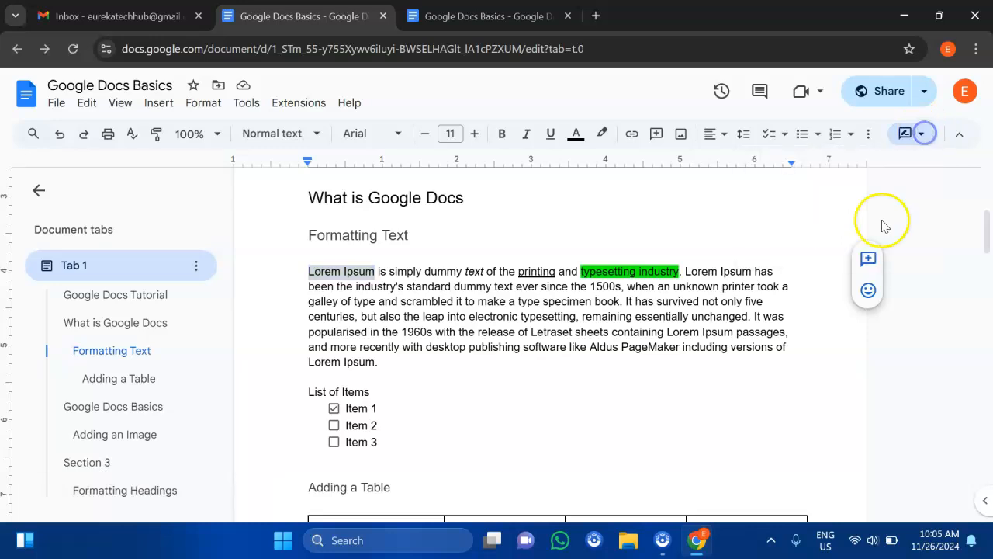
Post the comment 'Make this text bold' on Lorem Ipsum, then dismiss its options menu unchanged
left_click(868, 259)
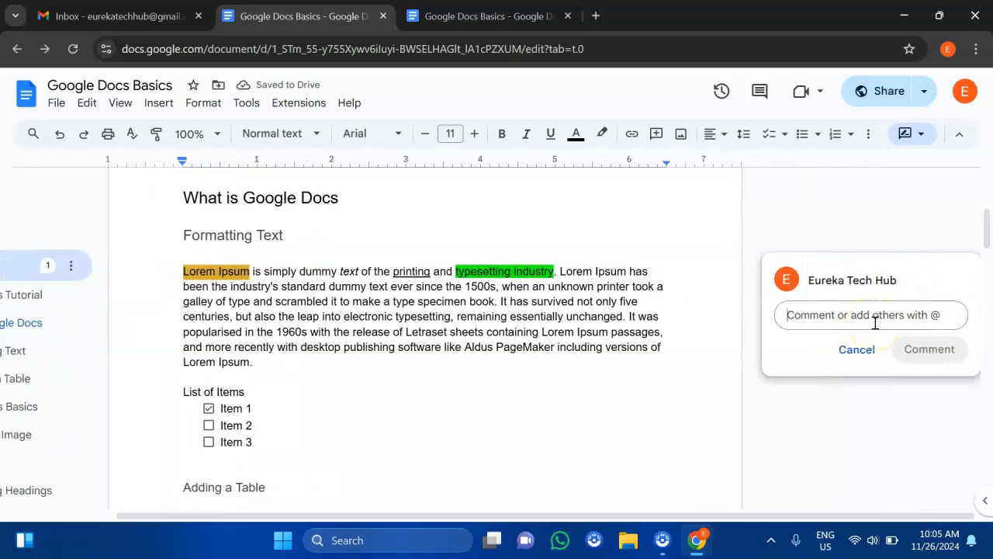
type("Make this text bold")
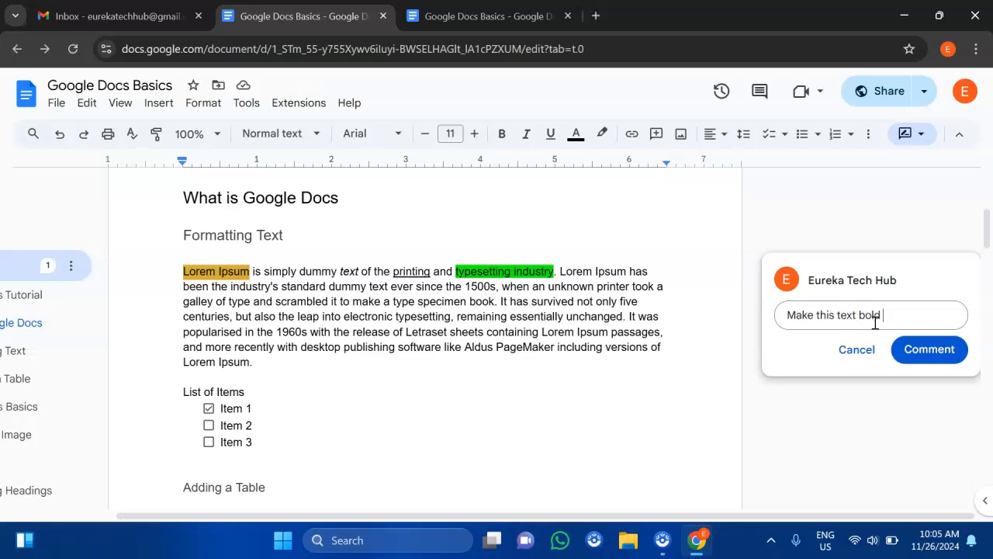
left_click(920, 349)
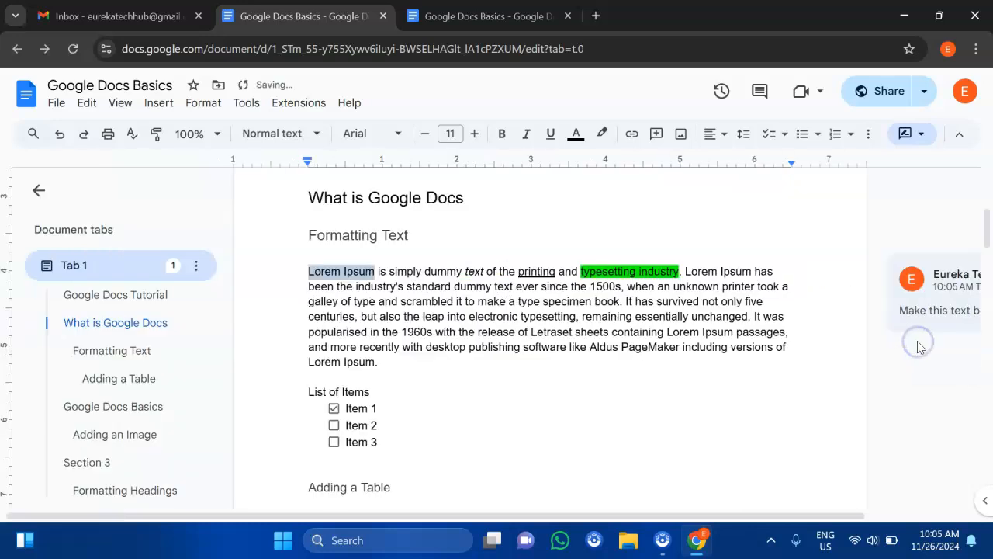
scroll(954, 337, "right", 2)
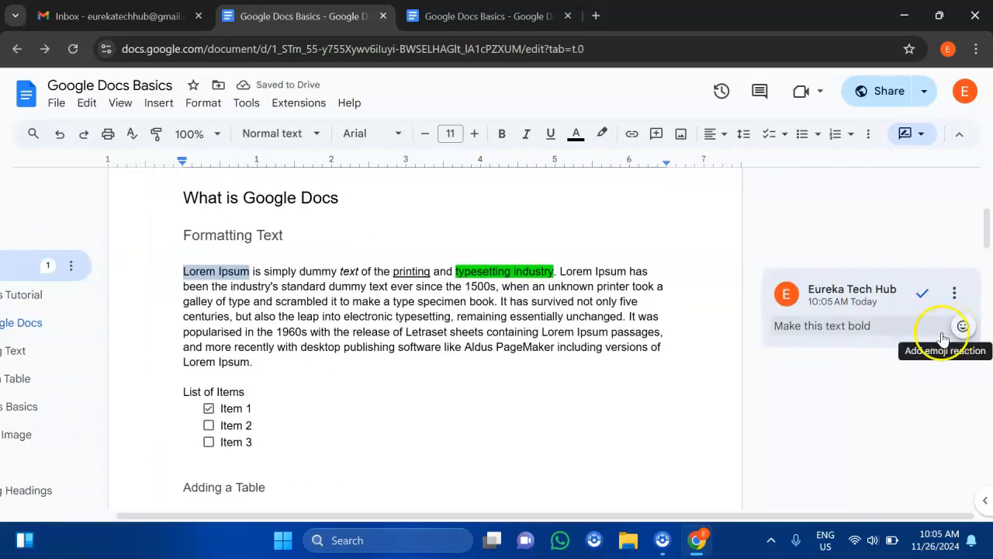
left_click(955, 293)
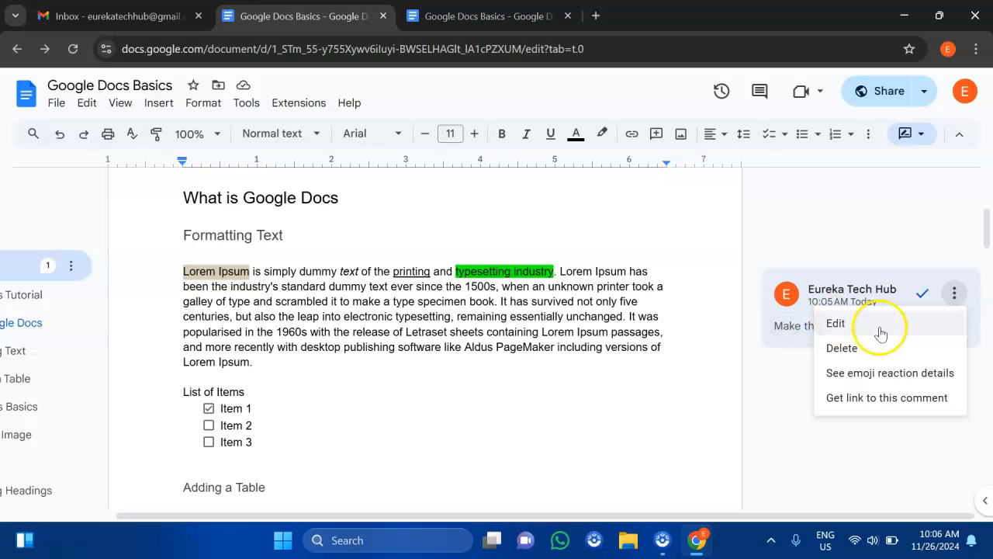
left_click(415, 318)
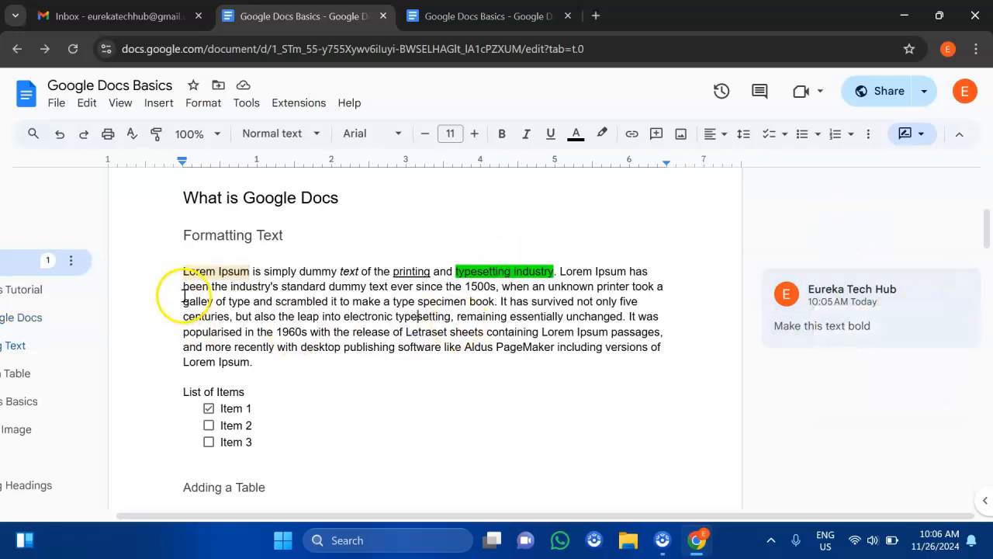
scroll(313, 346, "down", 15)
scroll(313, 346, "up", 1)
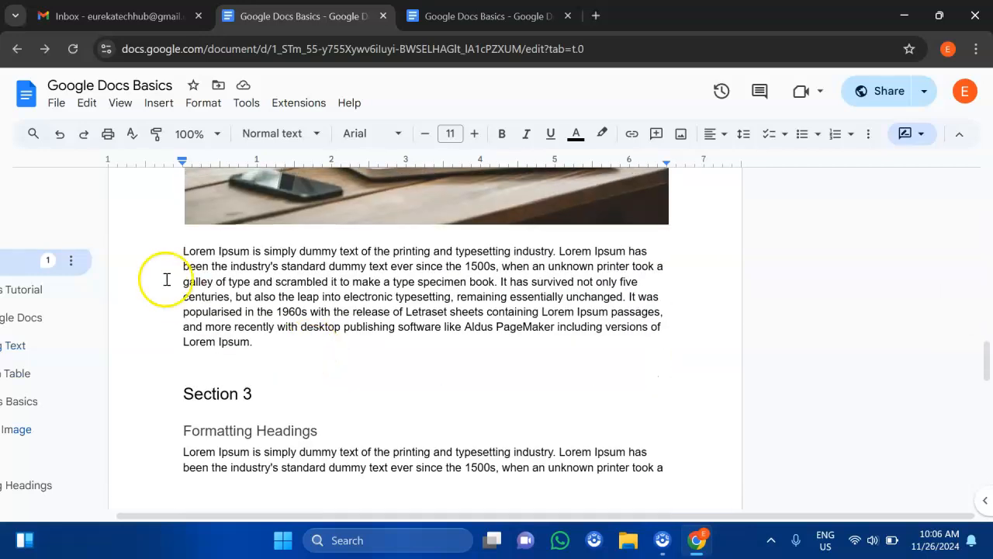
left_click_drag(183, 251, 262, 339)
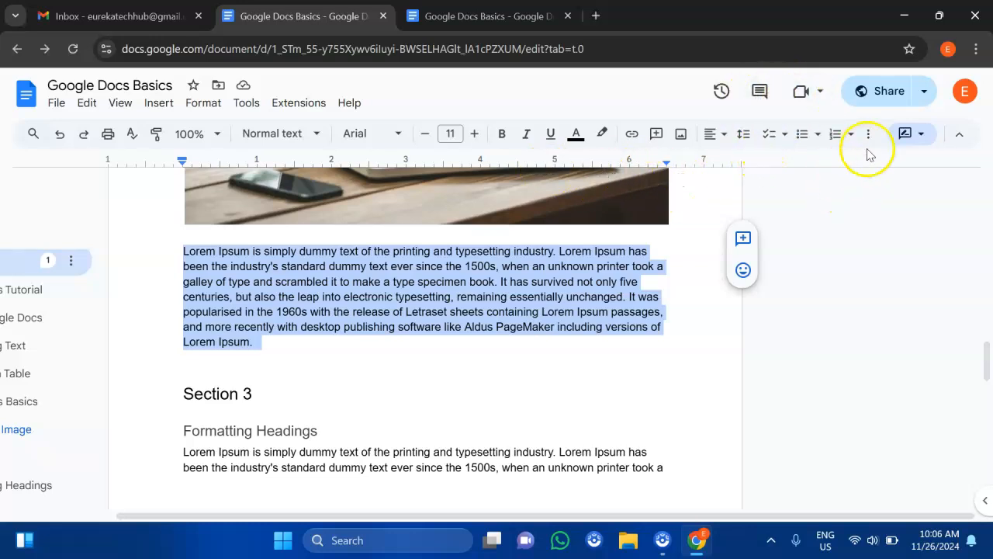
left_click(742, 239)
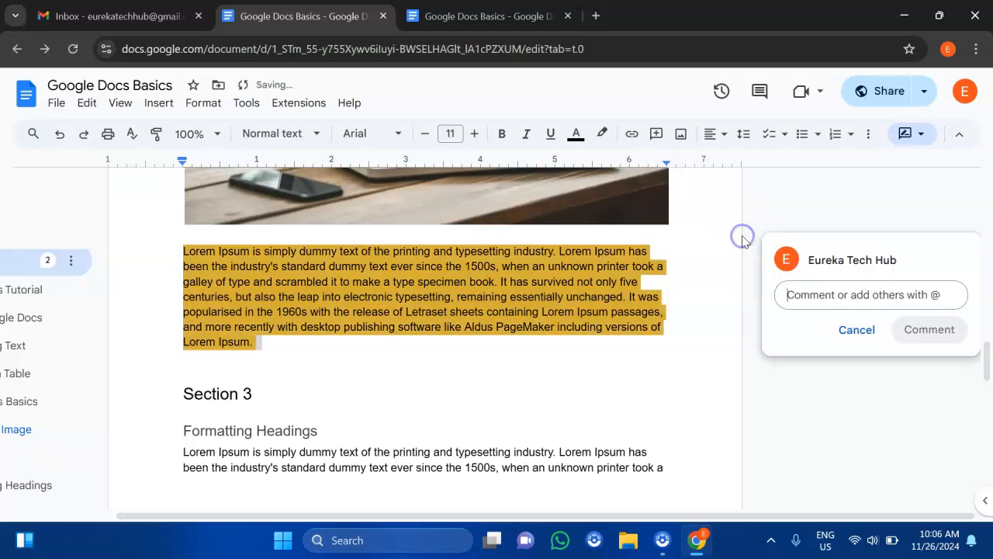
type("E")
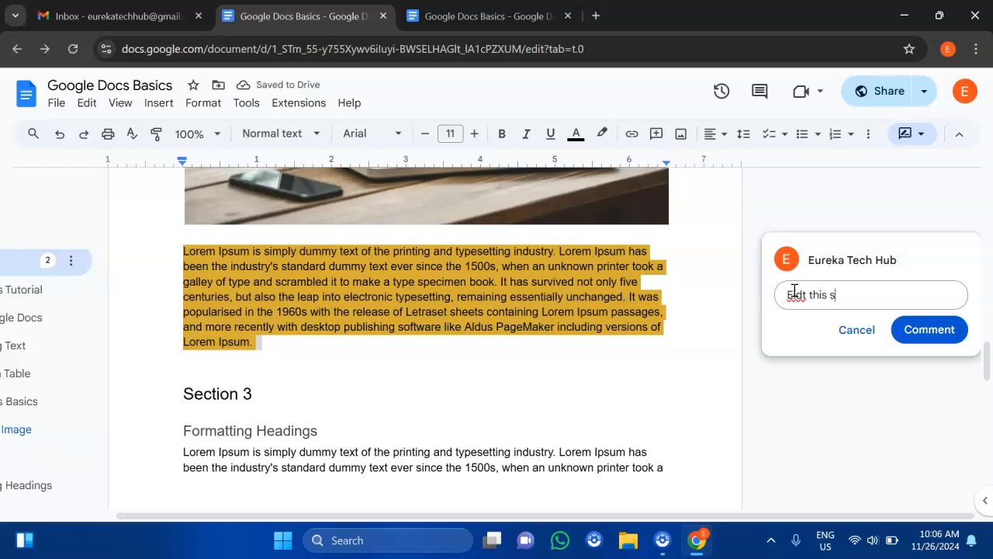
type("dit this sec")
key("BackSpace")
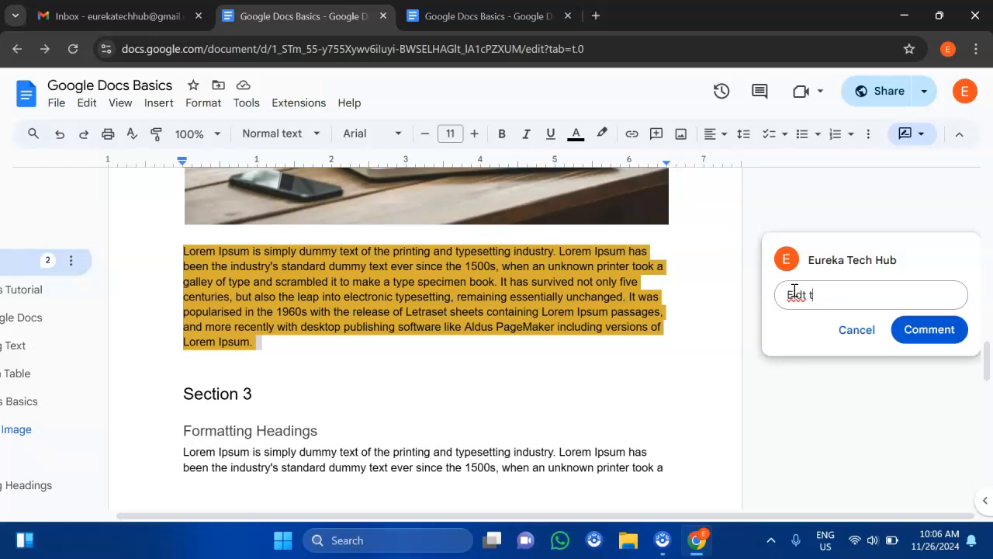
key("BackSpace")
key("BackSpace")
key("BackSpace")
key("BackSpace")
key("BackSpace")
key("BackSpace")
type("@e")
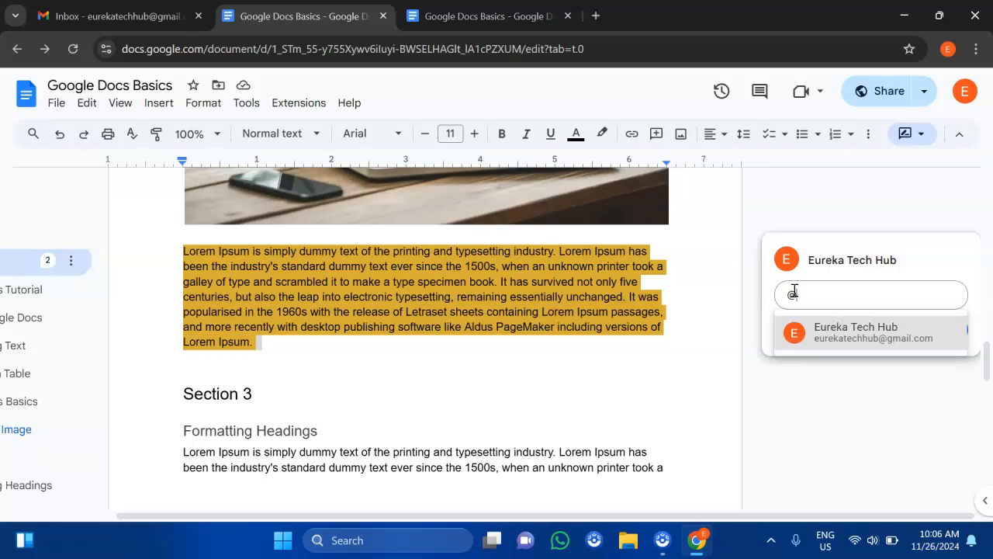
type("xampl")
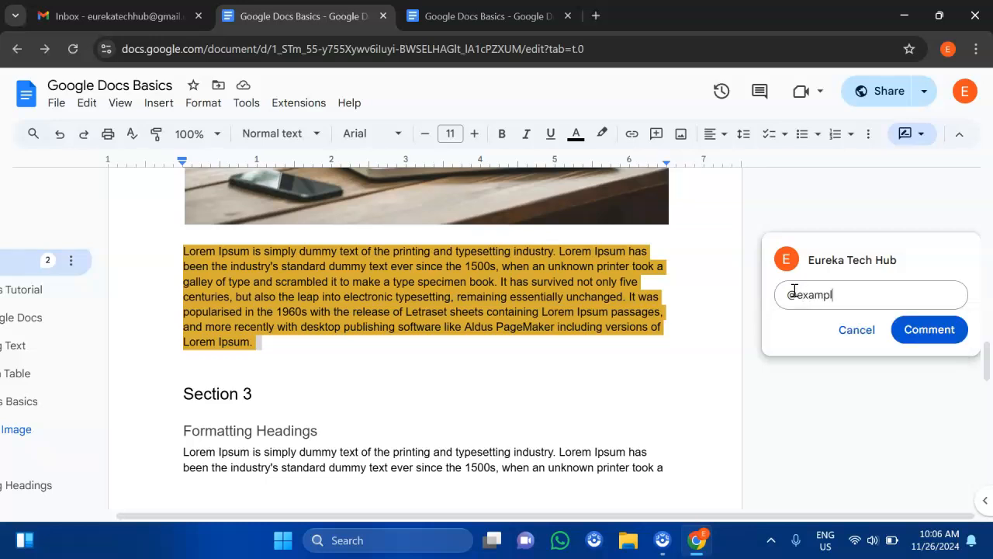
key("BackSpace")
key("BackSpace")
key("BackSpace")
key("BackSpace")
key("BackSpace")
key("BackSpace")
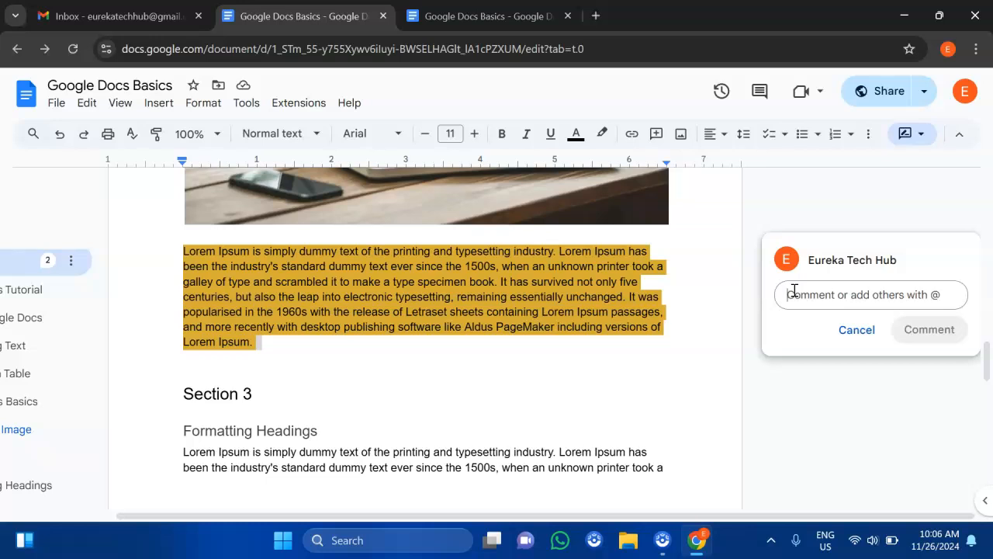
left_click(858, 342)
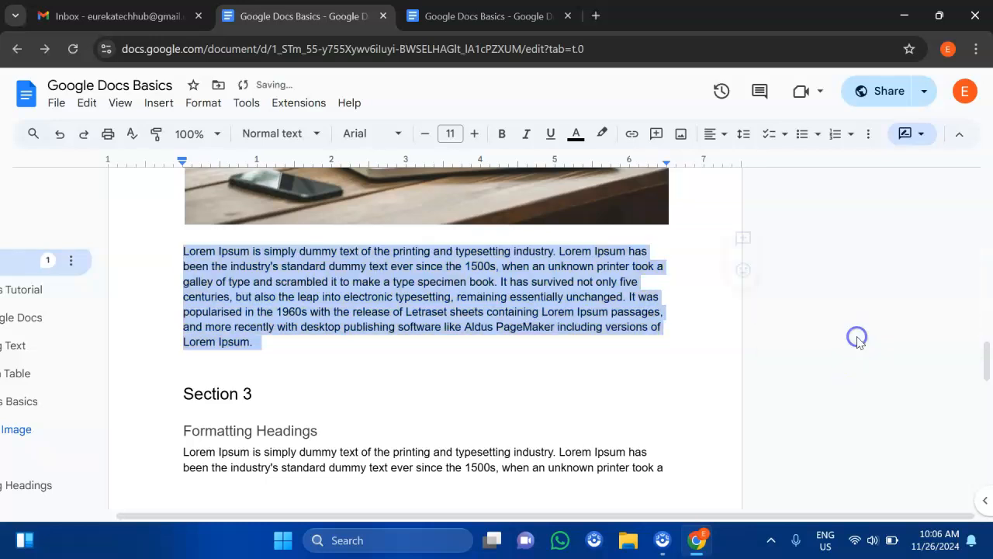
left_click(708, 320)
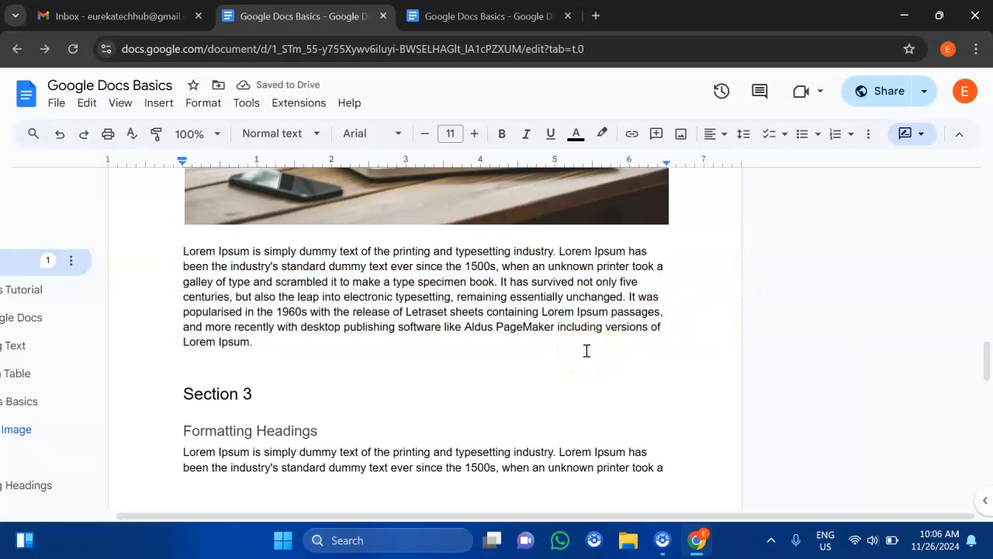
scroll(494, 382, "down", 2)
scroll(494, 382, "up", 5)
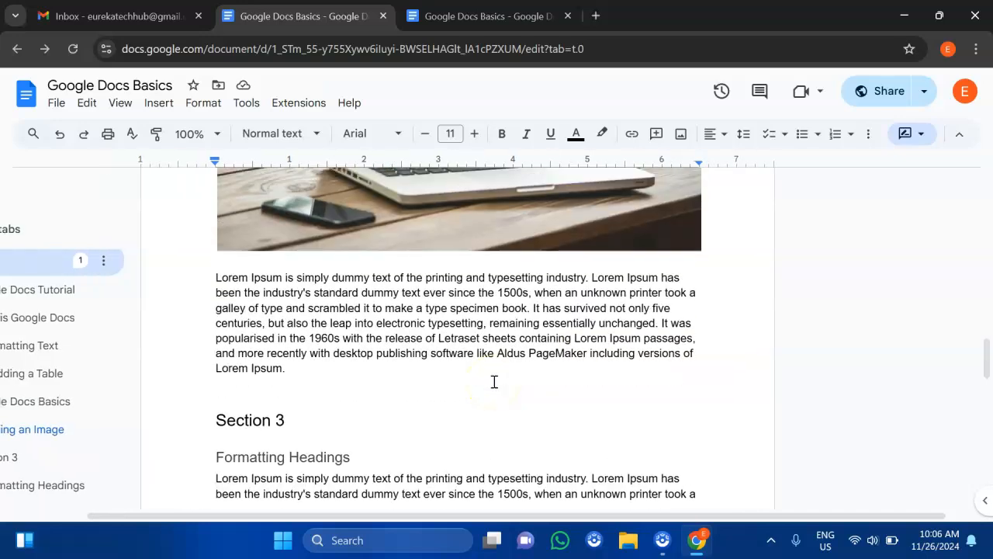
scroll(494, 382, "down", 2)
scroll(494, 381, "down", 1)
scroll(494, 382, "up", 6)
scroll(495, 381, "up", 8)
scroll(494, 382, "down", 2)
scroll(494, 382, "down", 2)
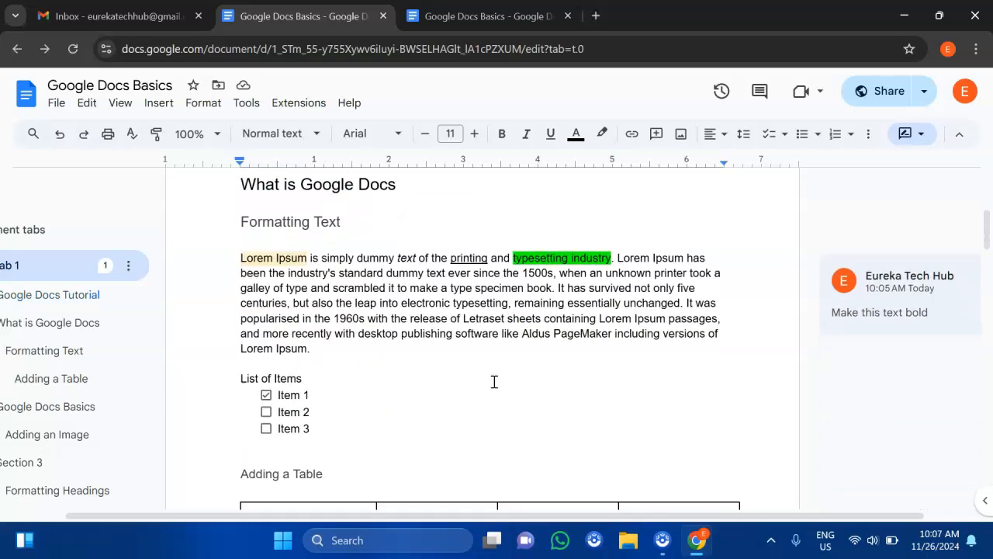
left_click(483, 313)
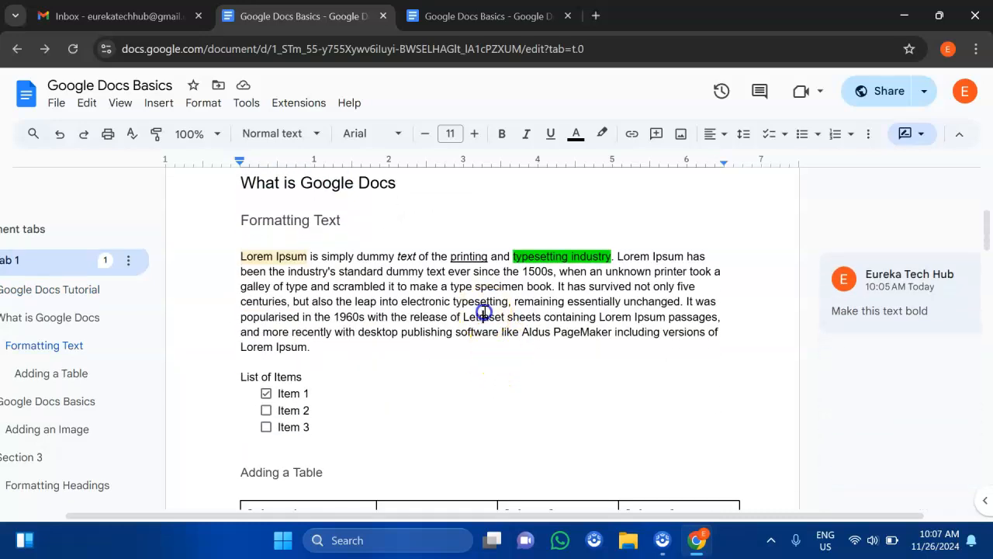
left_click(378, 303)
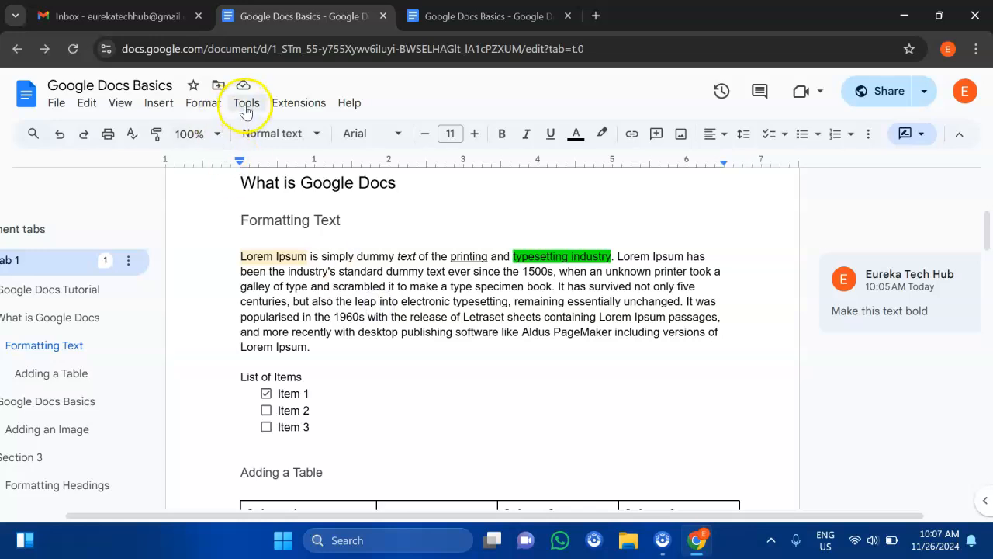
left_click(245, 105)
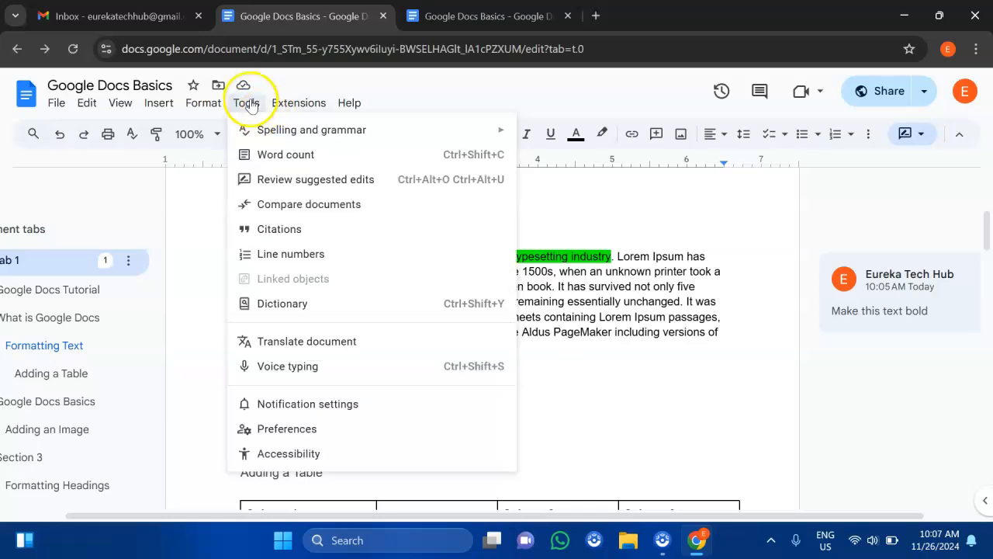
mouse_move(284, 133)
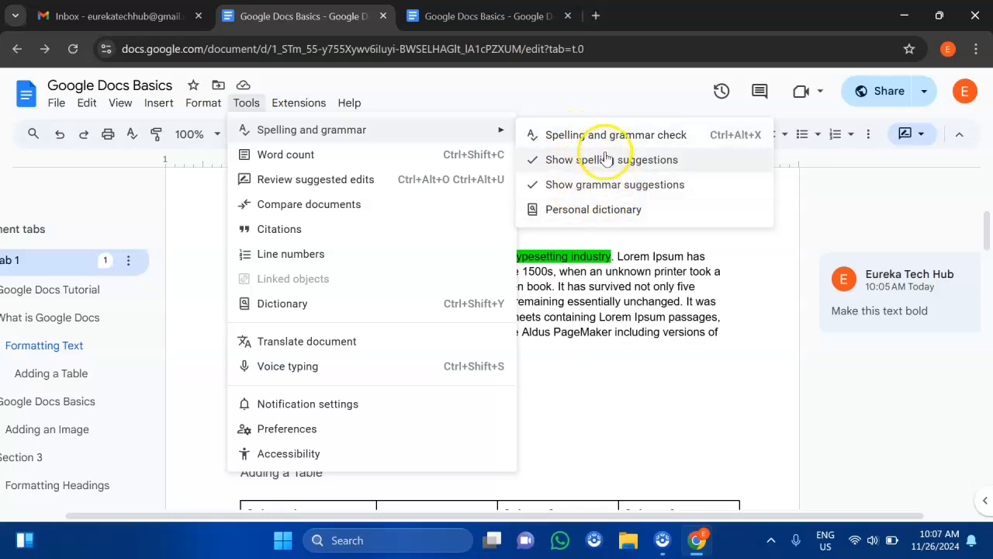
left_click(655, 301)
scroll(554, 344, "down", 1)
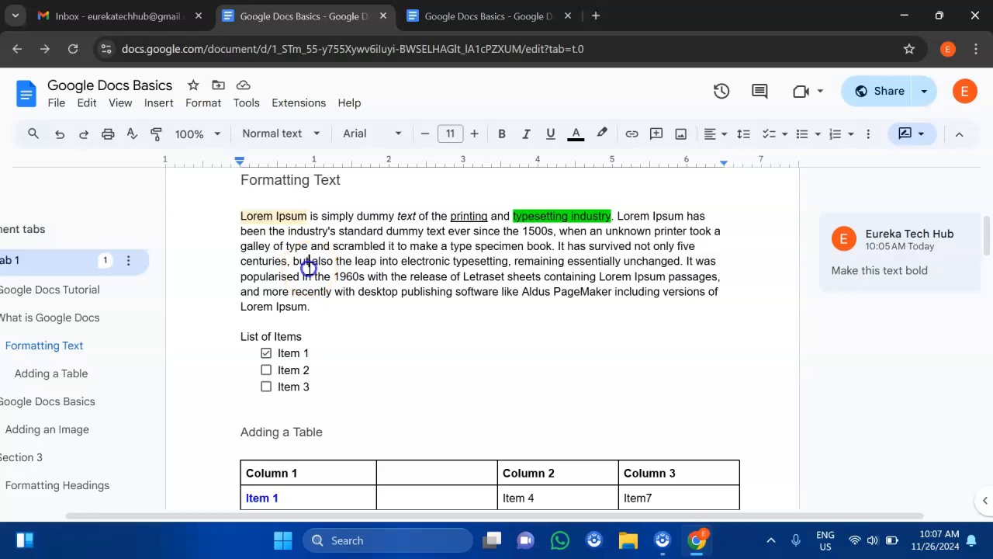
Suggest deleting the 'u' in 'but', then reject that suggestion
key("BackSpace")
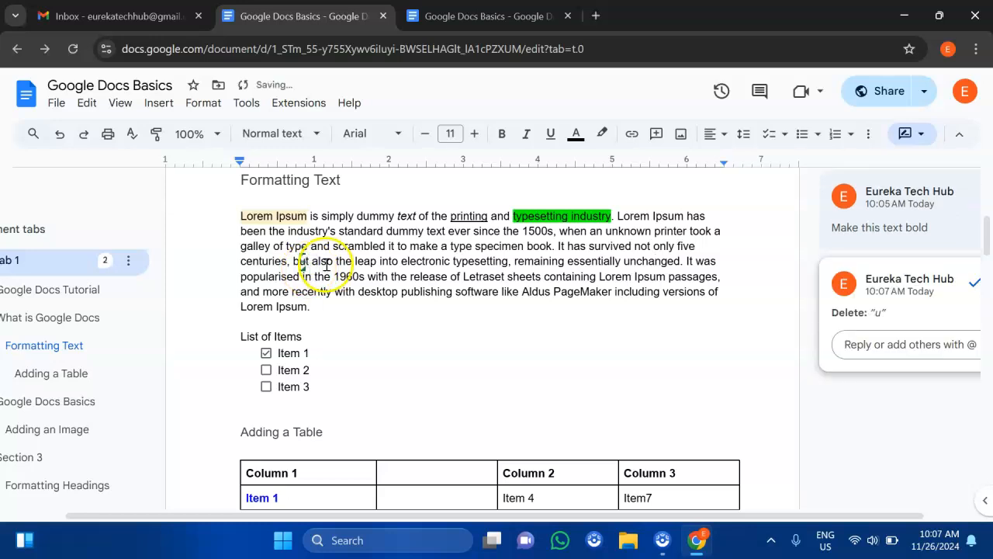
scroll(900, 275, "right", 1)
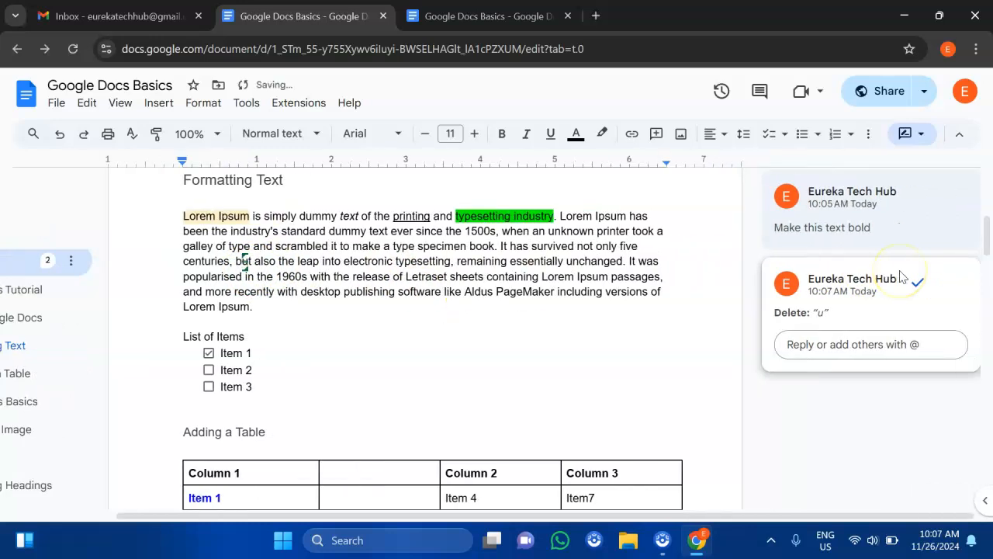
left_click(920, 136)
left_click(906, 137)
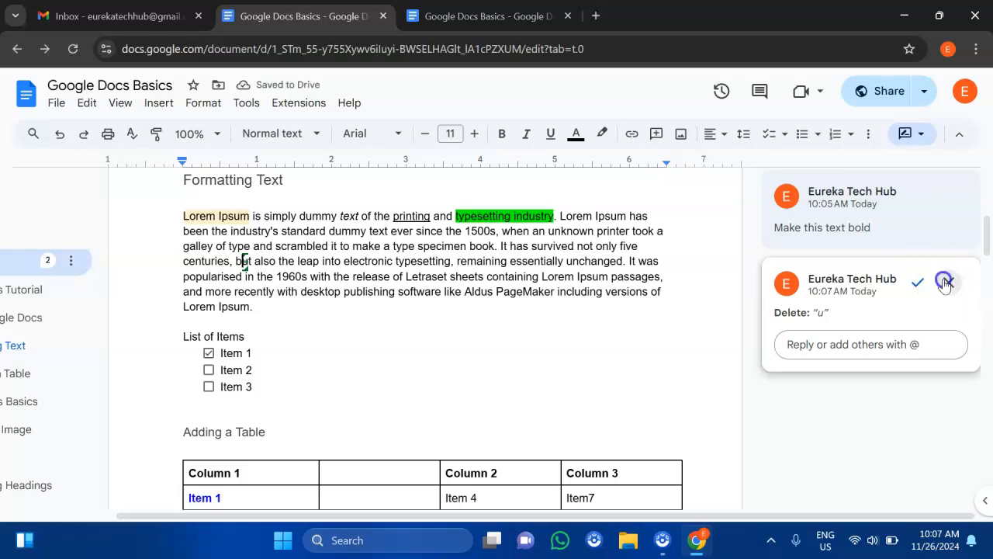
left_click(944, 283)
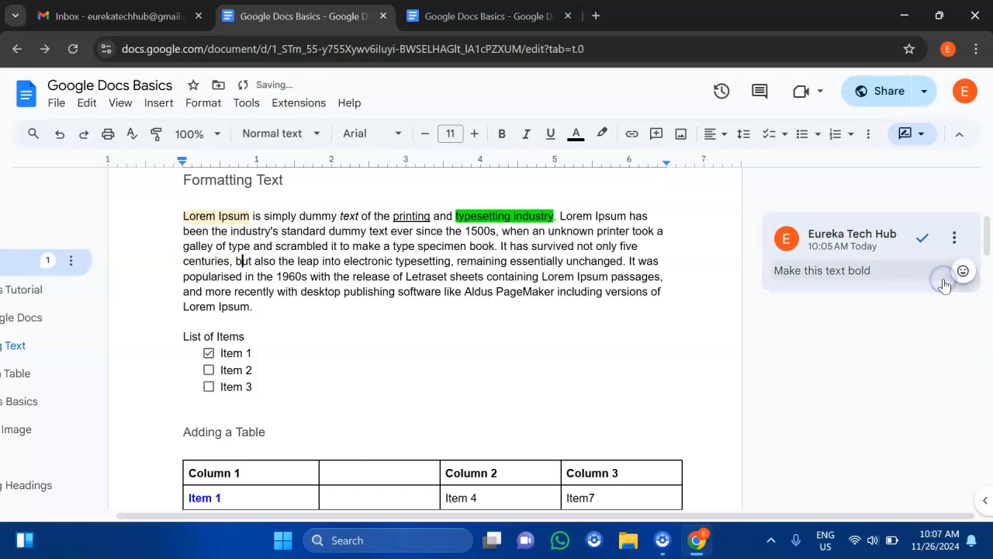
Close the stray comment menus, then suggest removing the 'u' from 'but' again and reject it
left_click(955, 239)
left_click(754, 347)
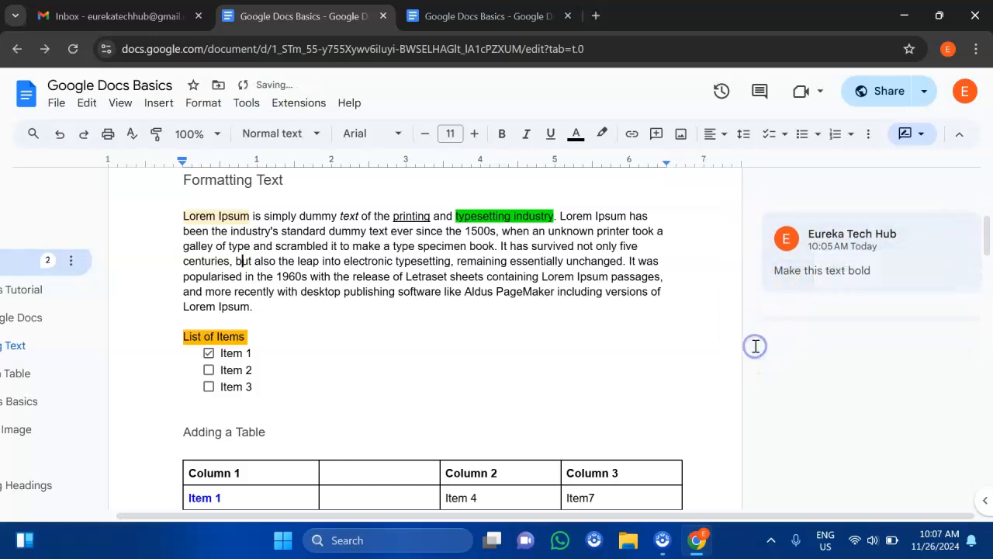
left_click(568, 344)
left_click(680, 231)
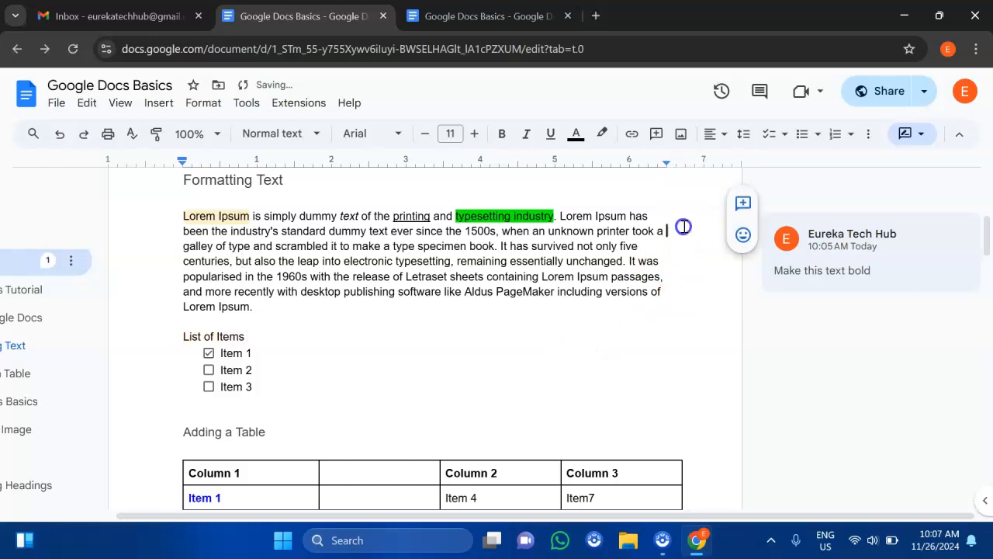
left_click(249, 262)
key("BackSpace")
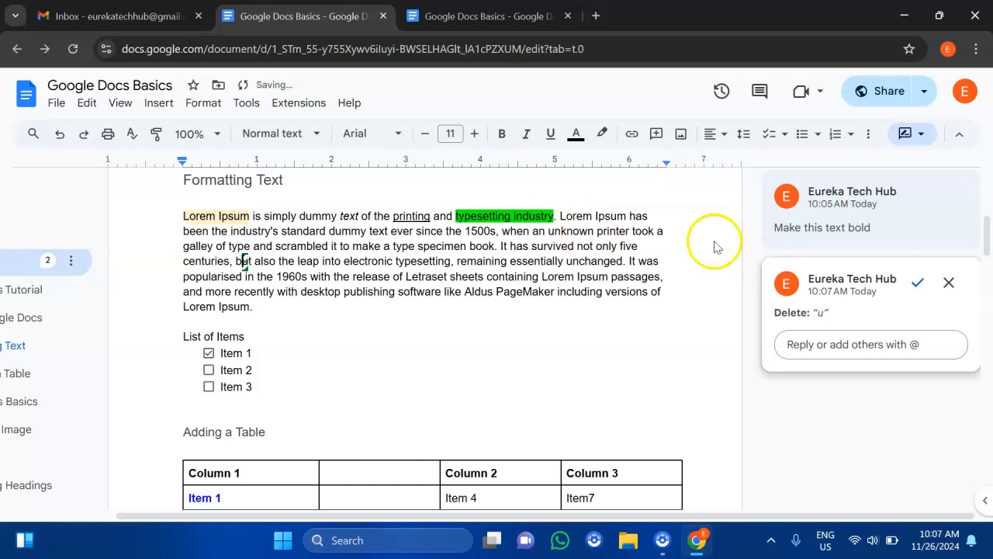
left_click(948, 283)
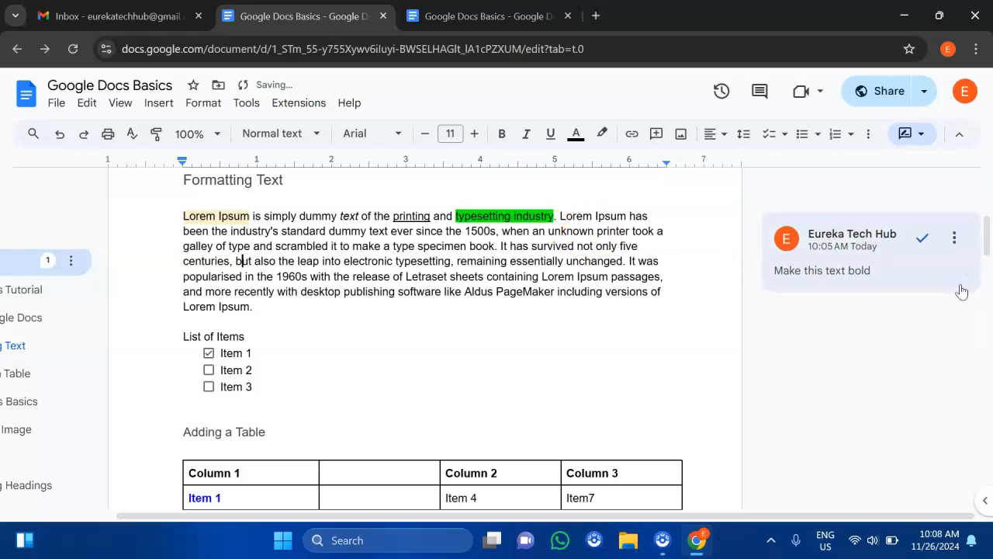
View the full comments and suggestions history, then close it
left_click(760, 90)
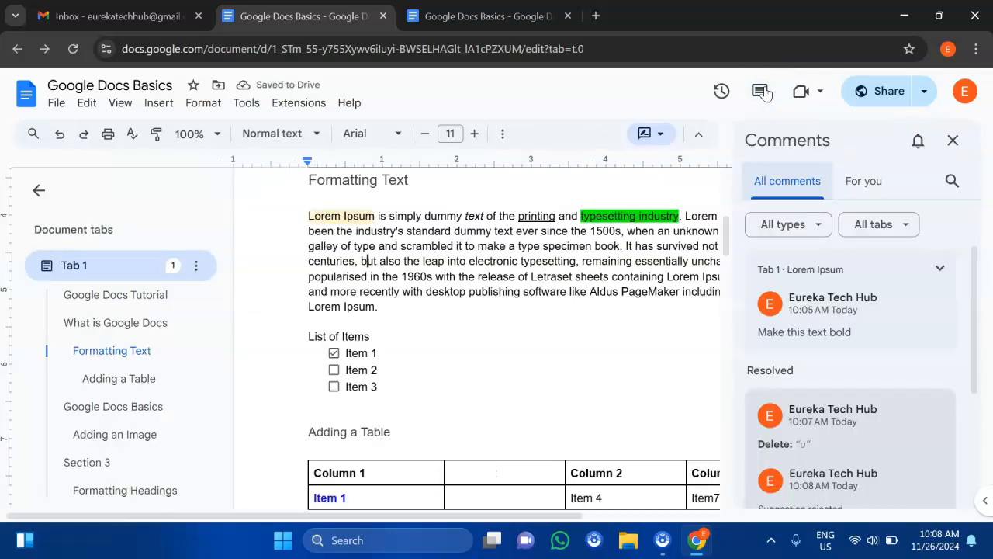
scroll(927, 362, "down", 3)
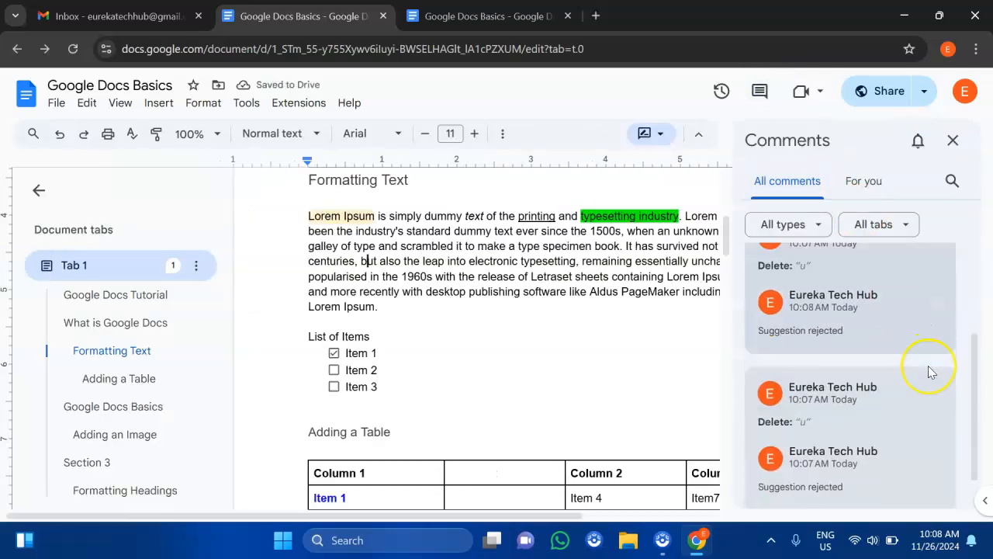
scroll(929, 365, "up", 1)
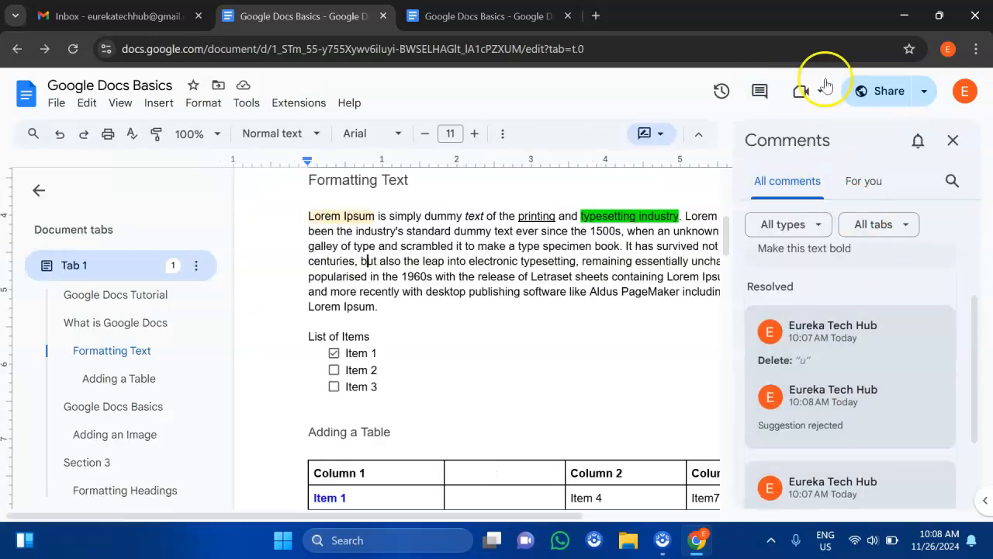
left_click(762, 94)
left_click(693, 340)
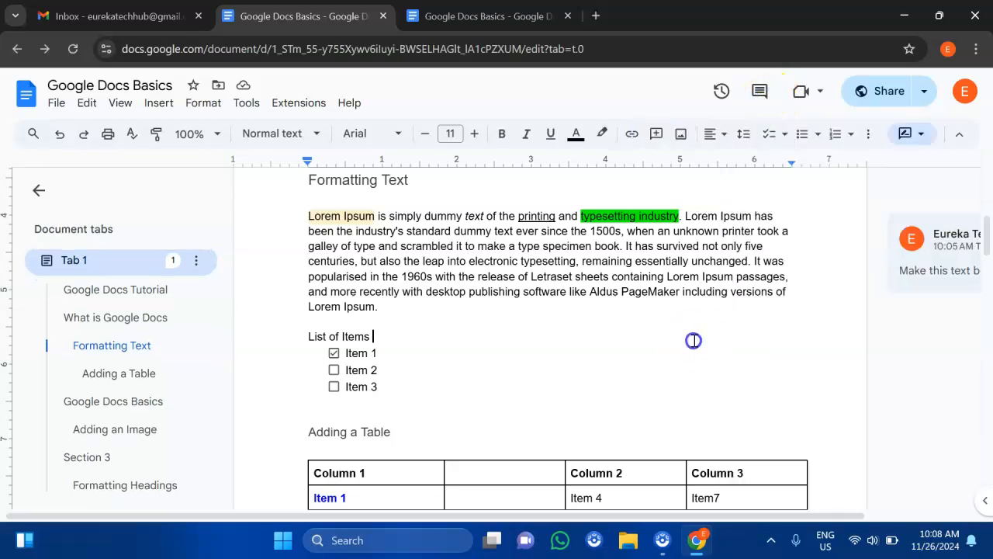
Switch back to Editing mode and delete the 'u' from 'but', leaving 'bt'
left_click(919, 133)
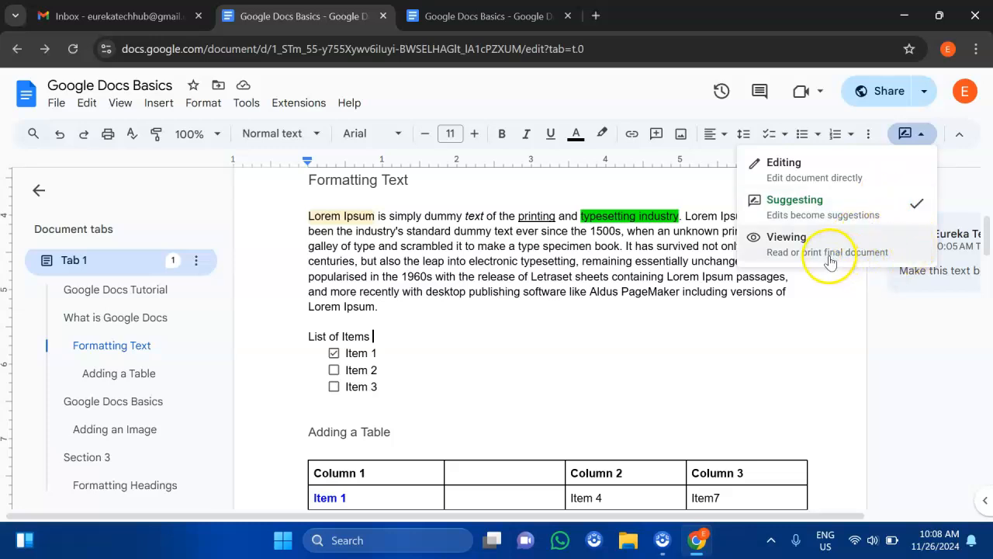
left_click(827, 169)
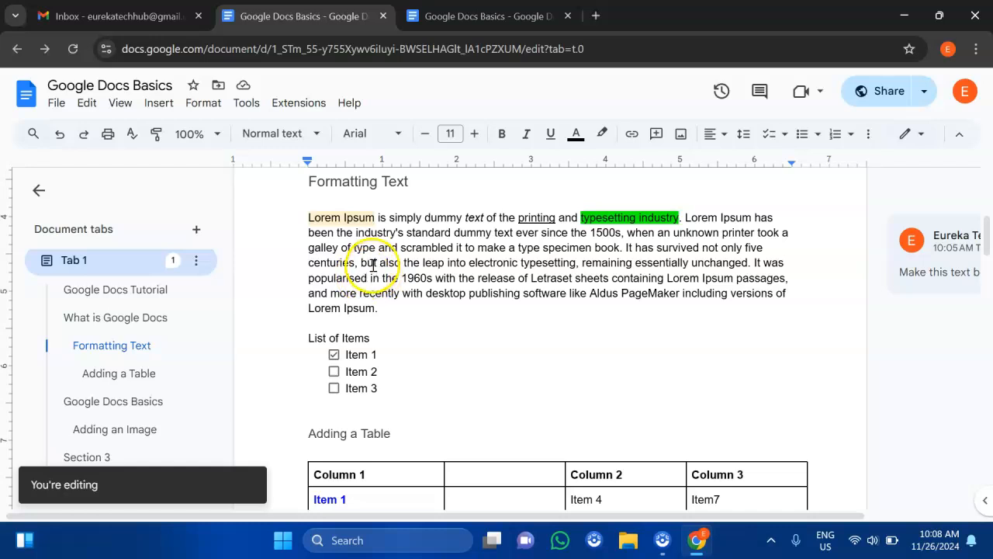
key("BackSpace")
key("BackSpace")
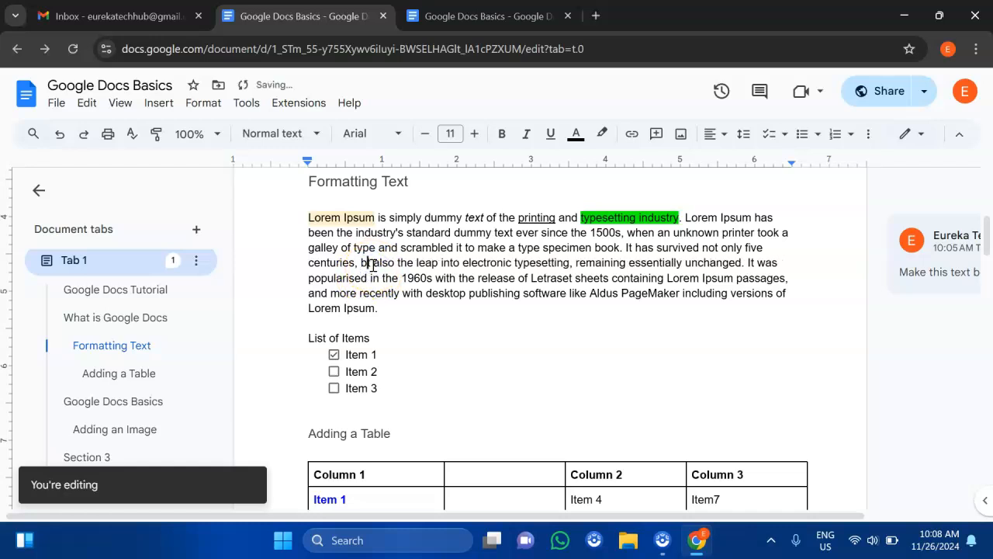
Delete the 's' from 'also' so the text reads 'bt alo the leap'
left_click(458, 334)
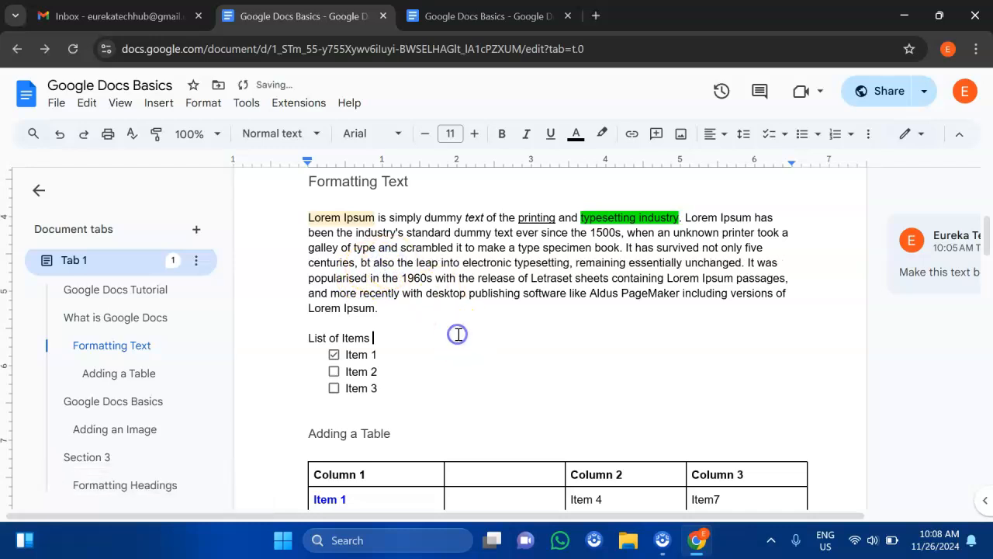
scroll(458, 335, "up", 1)
left_click(384, 328)
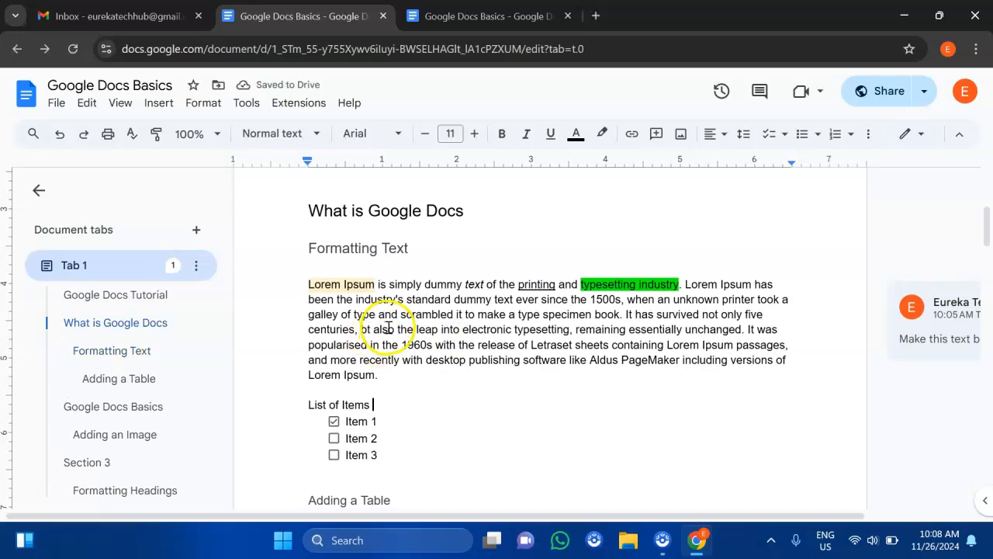
left_click(388, 327)
key("BackSpace")
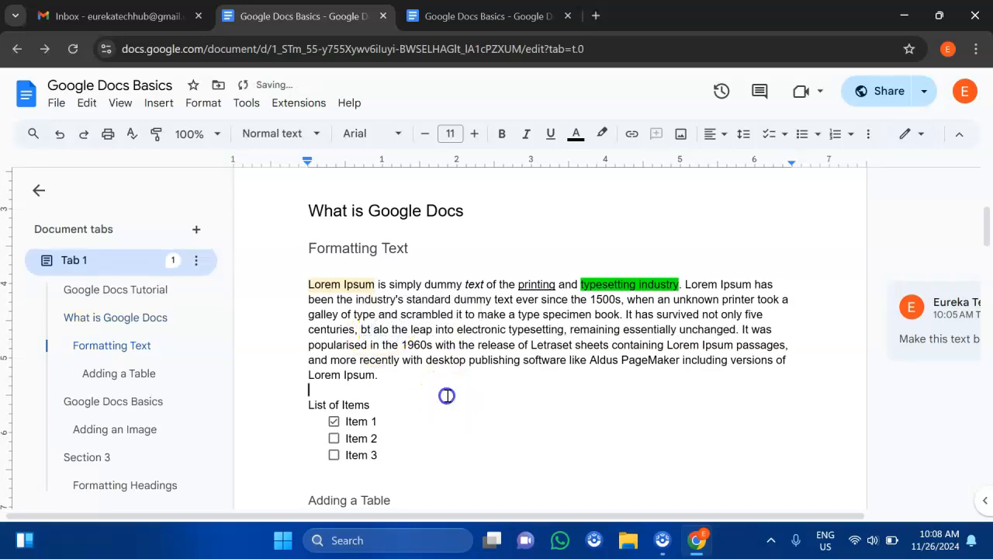
left_click(370, 329)
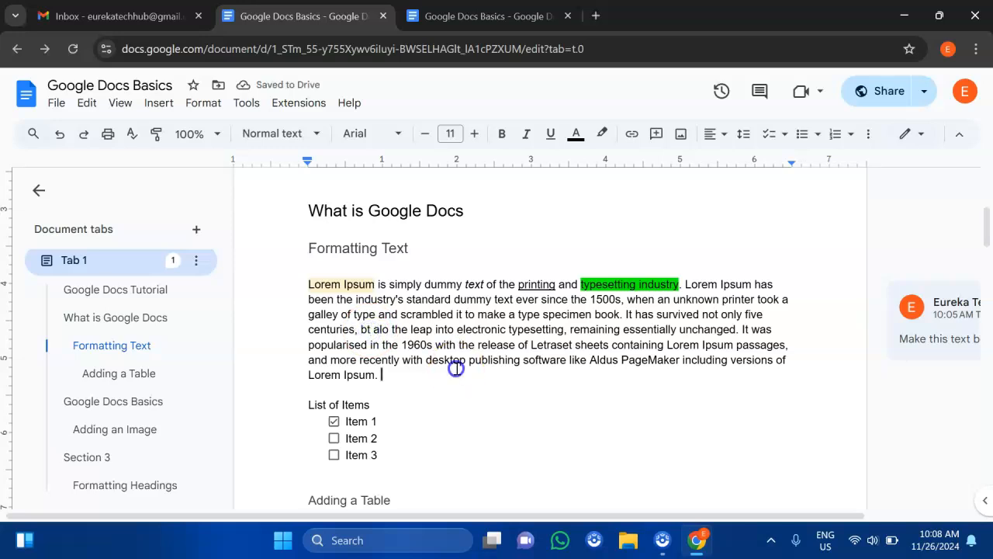
scroll(455, 368, "up", 1)
scroll(457, 368, "down", 2)
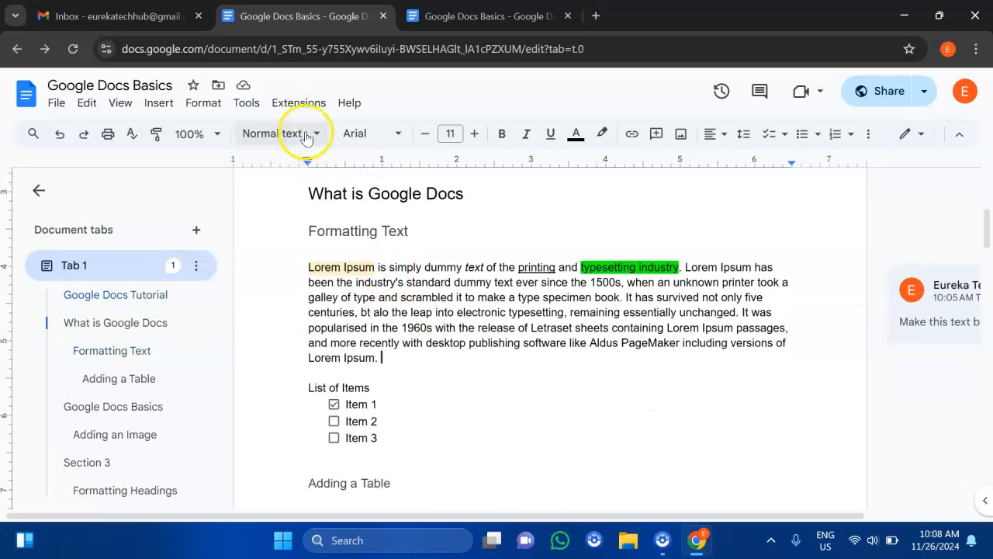
left_click(246, 102)
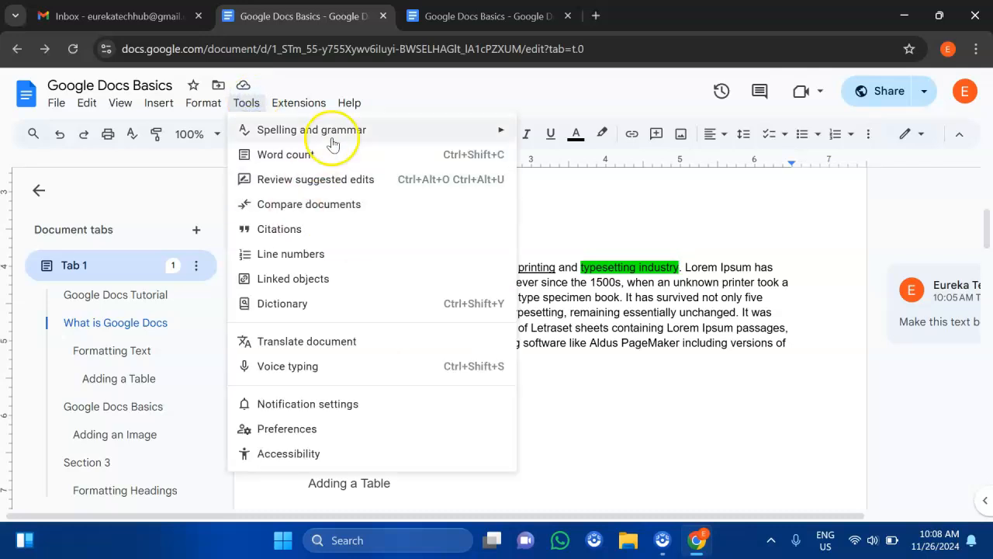
mouse_move(330, 133)
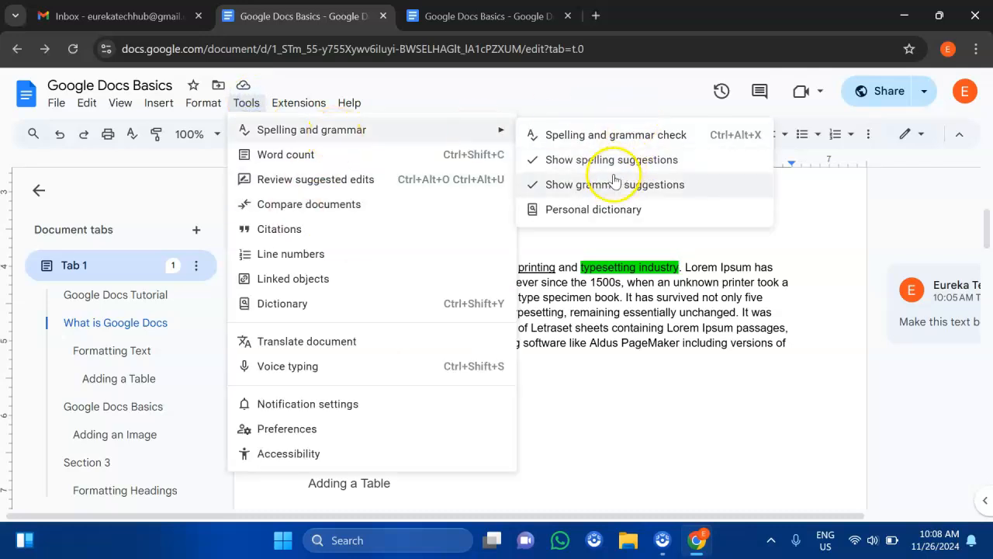
left_click(564, 311)
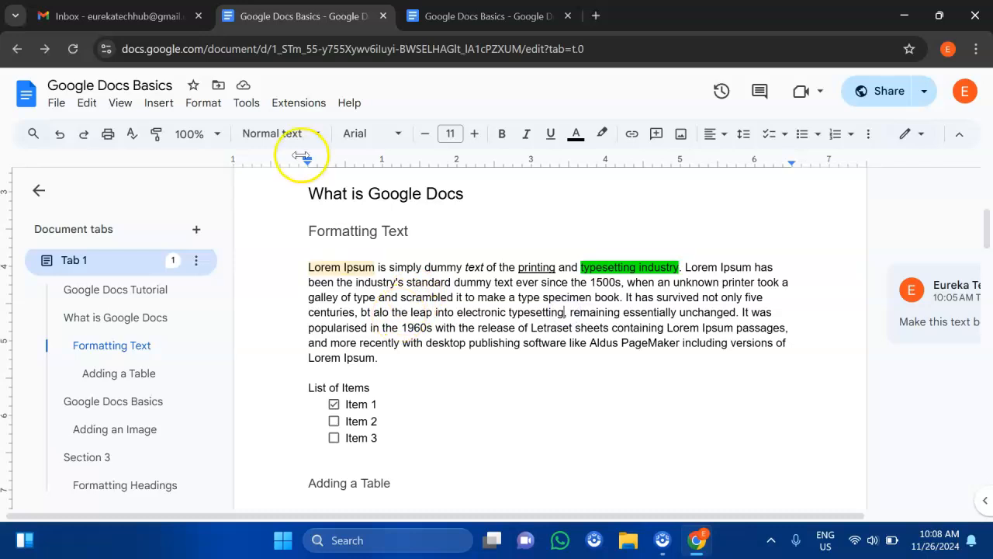
left_click(243, 112)
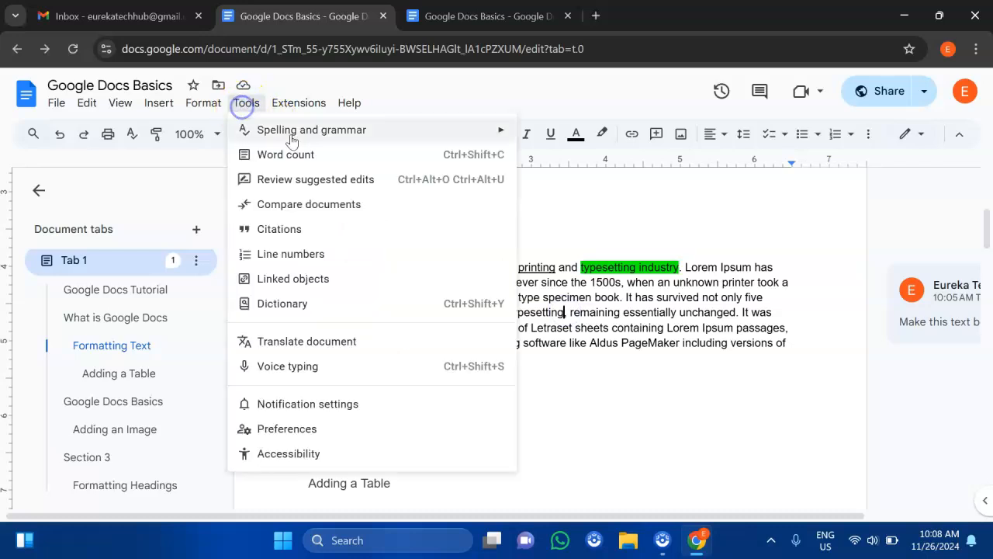
mouse_move(390, 131)
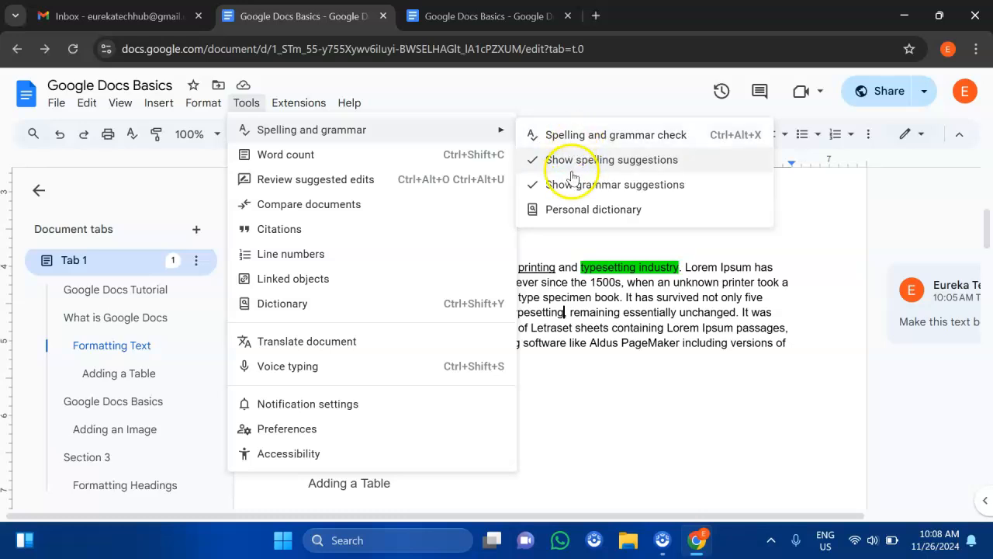
left_click(616, 160)
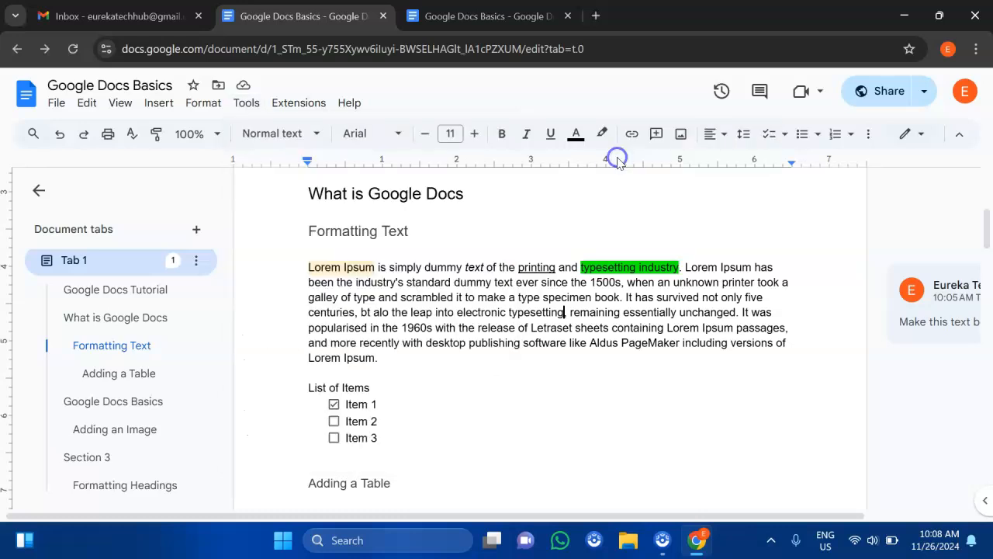
left_click(256, 105)
mouse_move(499, 128)
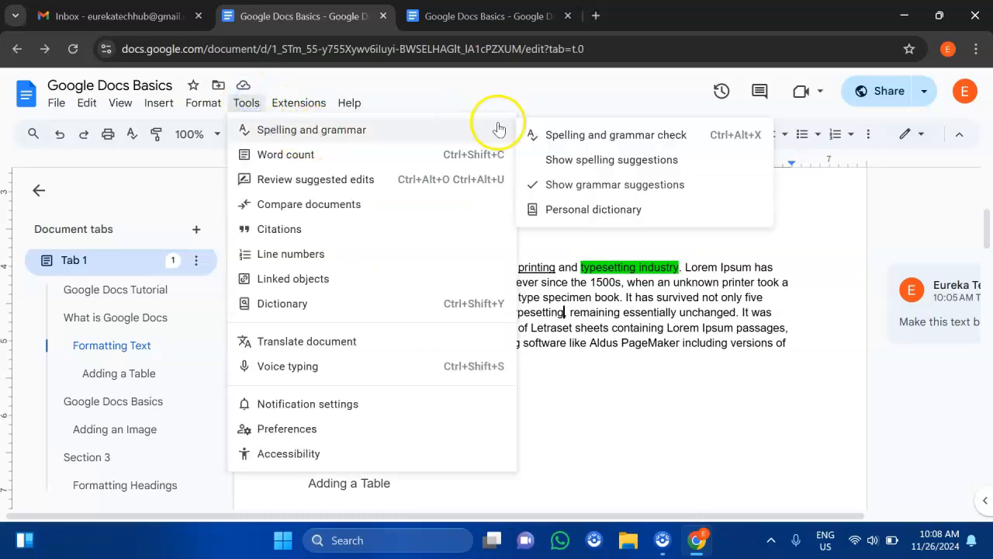
left_click(617, 160)
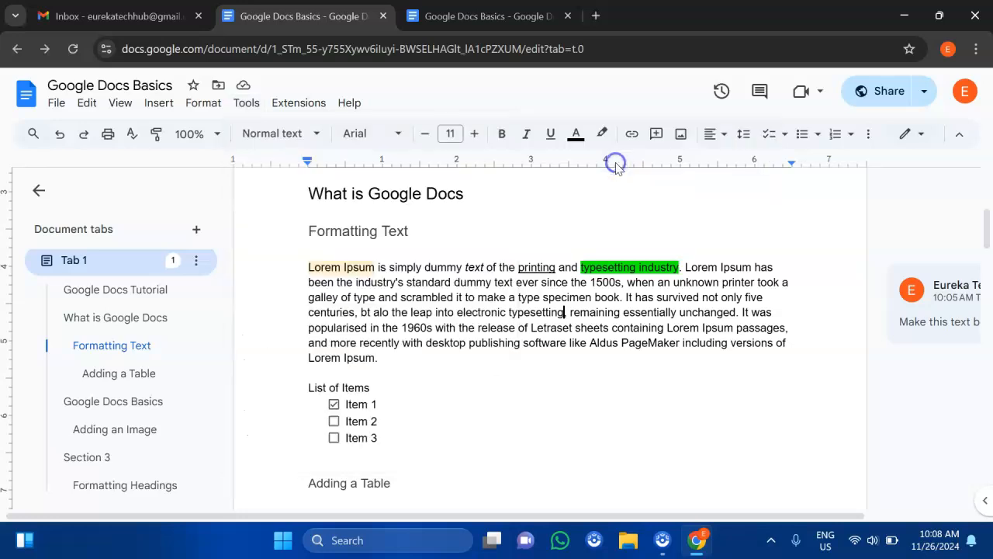
left_click(248, 96)
mouse_move(301, 134)
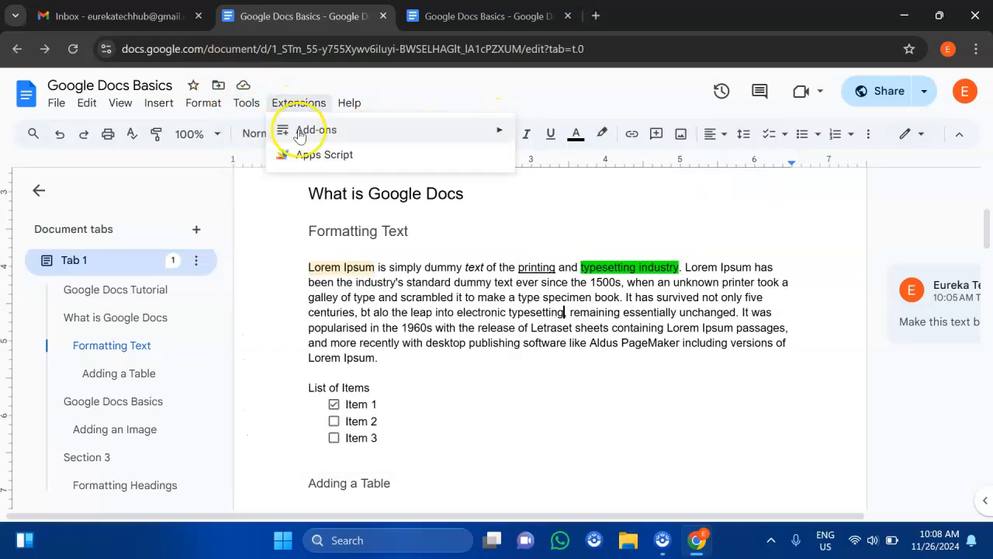
mouse_move(243, 106)
mouse_move(332, 133)
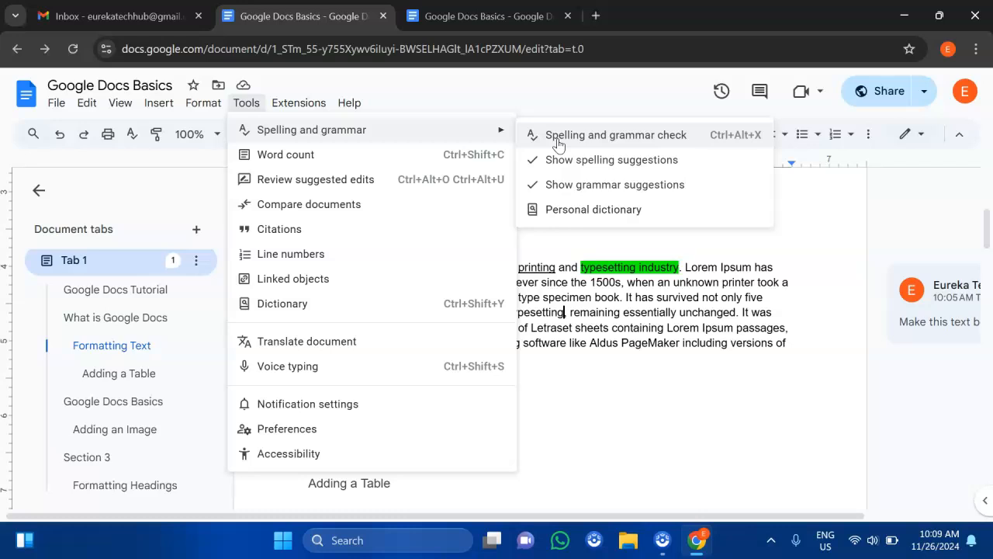
left_click(624, 137)
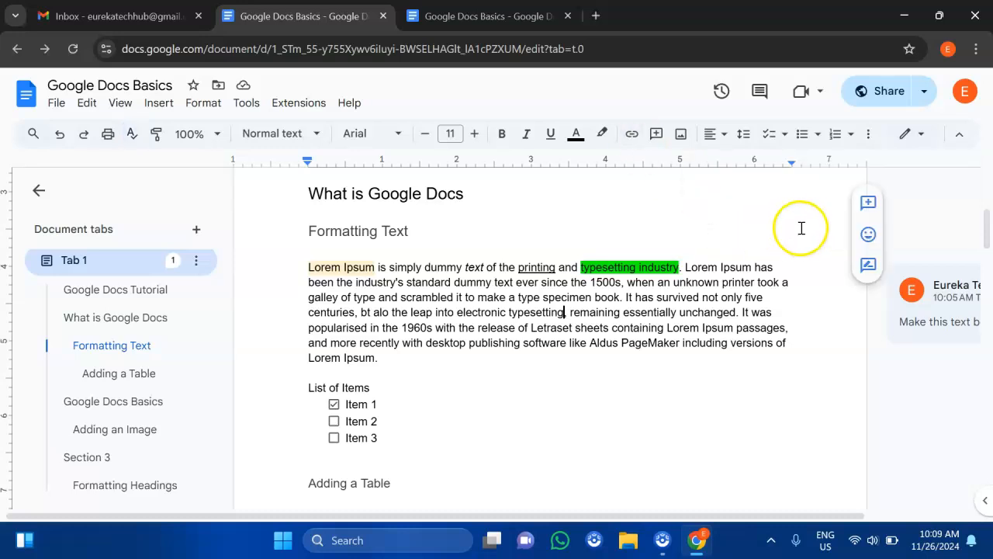
left_click(715, 299)
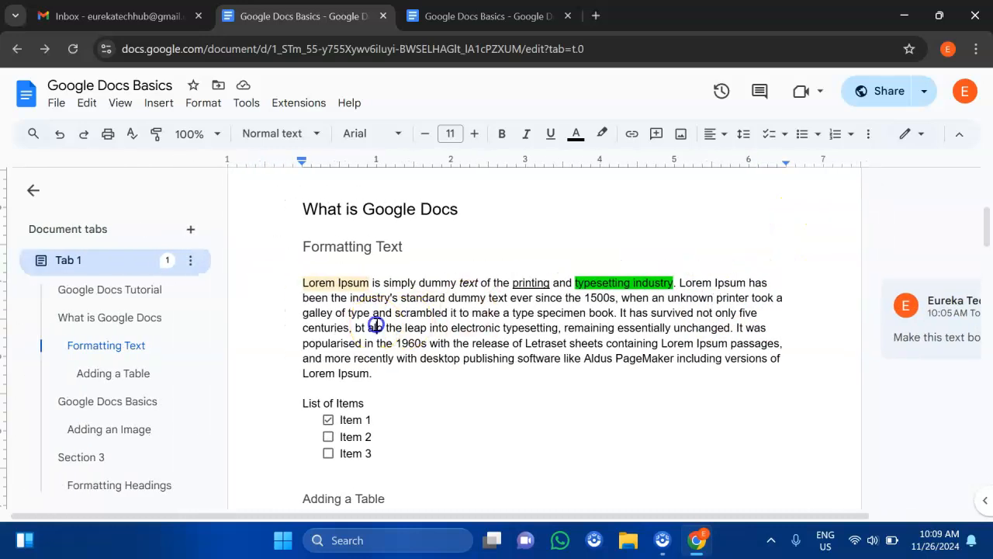
left_click(246, 103)
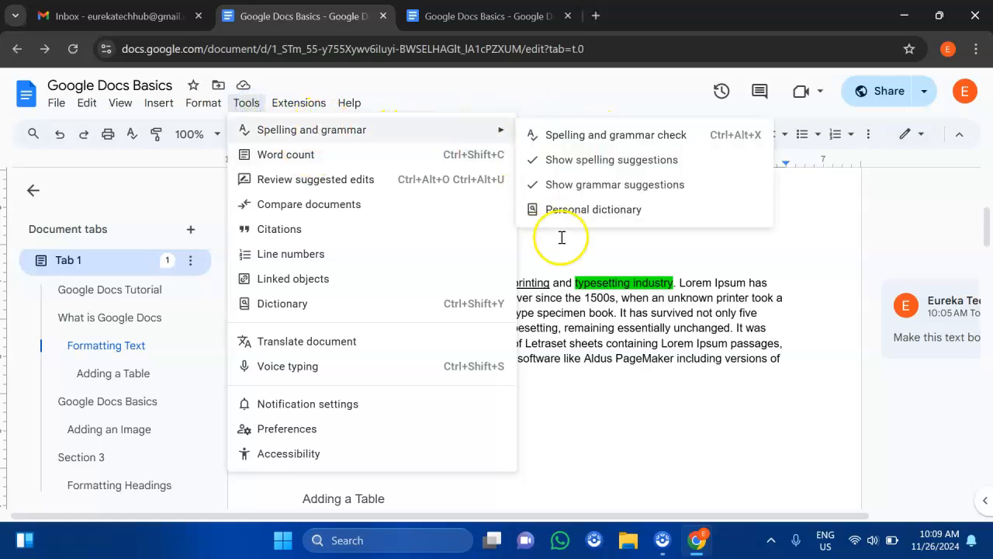
left_click(574, 311)
Run a spelling and grammar check on the Lorem Ipsum paragraph, then close the results
left_click_drag(289, 287, 381, 368)
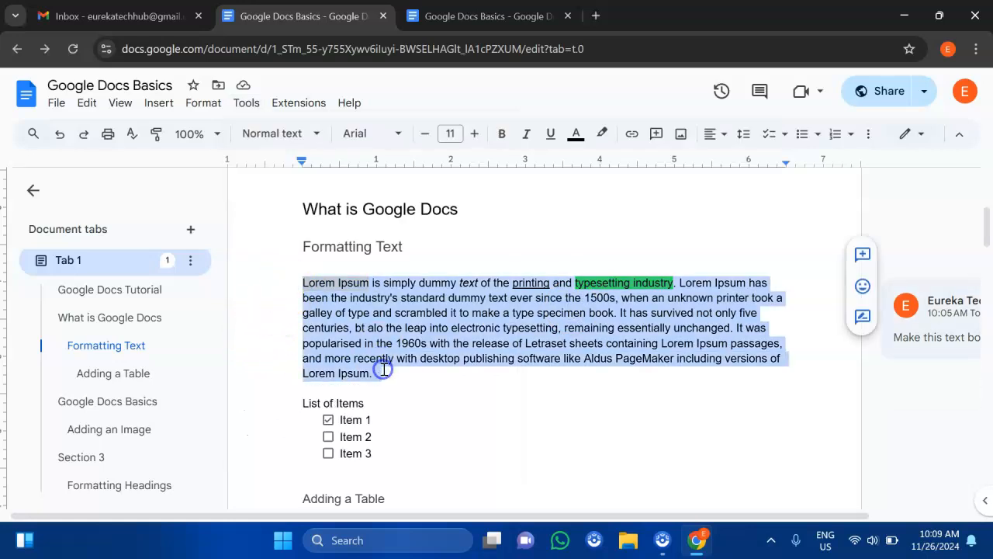
left_click(246, 106)
mouse_move(244, 126)
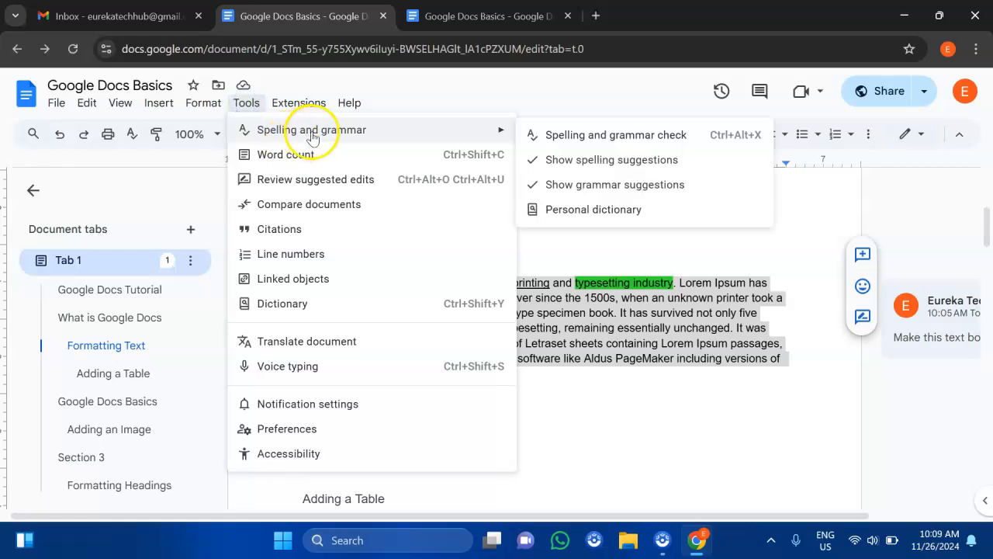
left_click(584, 134)
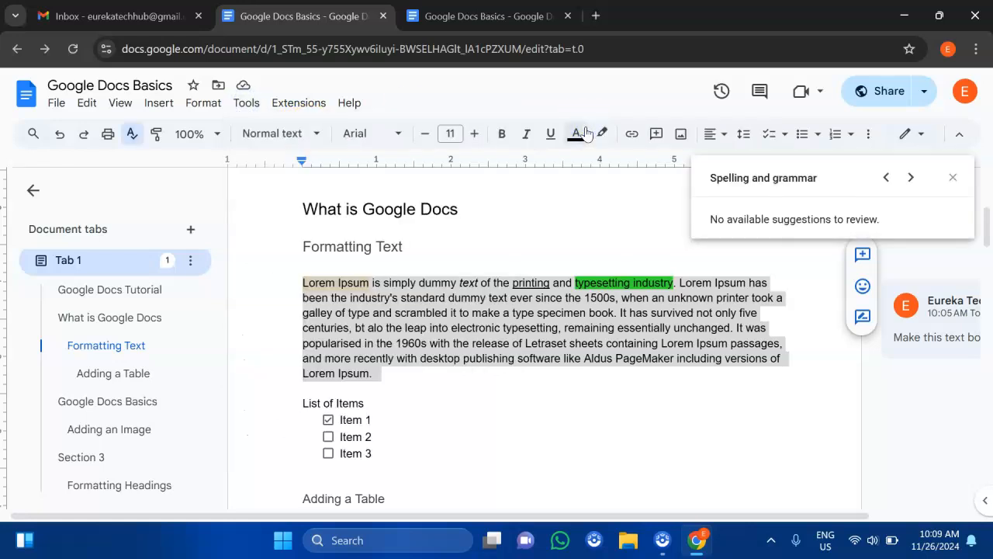
left_click(450, 343)
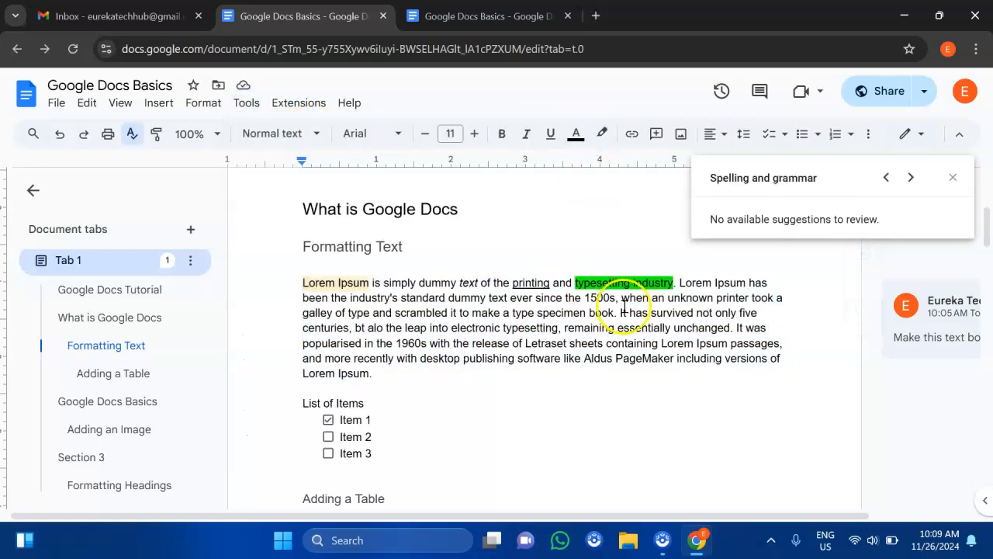
left_click(954, 177)
Fix the 'bt alo' typos and rerun the spelling and grammar check, which finds nothing
left_click_drag(367, 327, 387, 327)
left_click(383, 327)
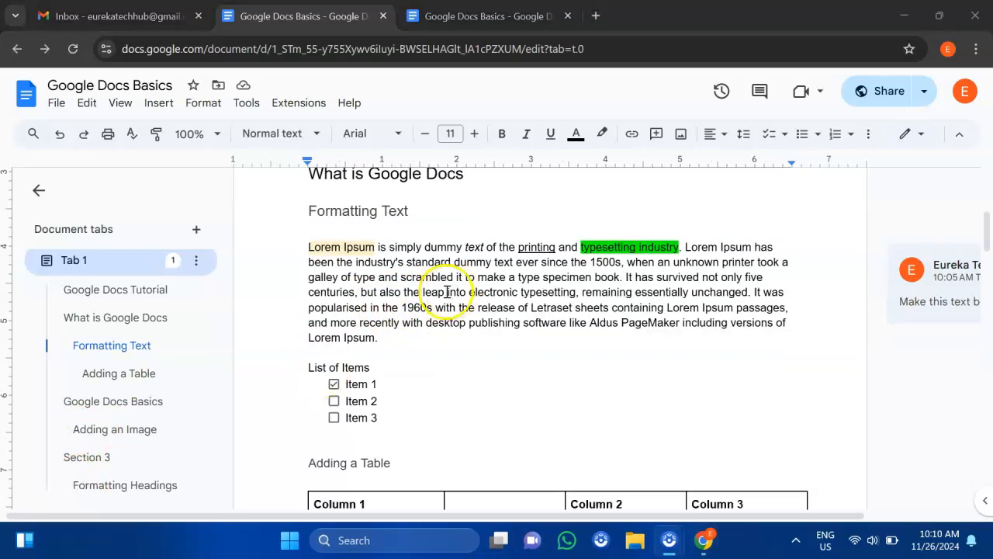
scroll(427, 283, "up", 1)
scroll(403, 280, "down", 2)
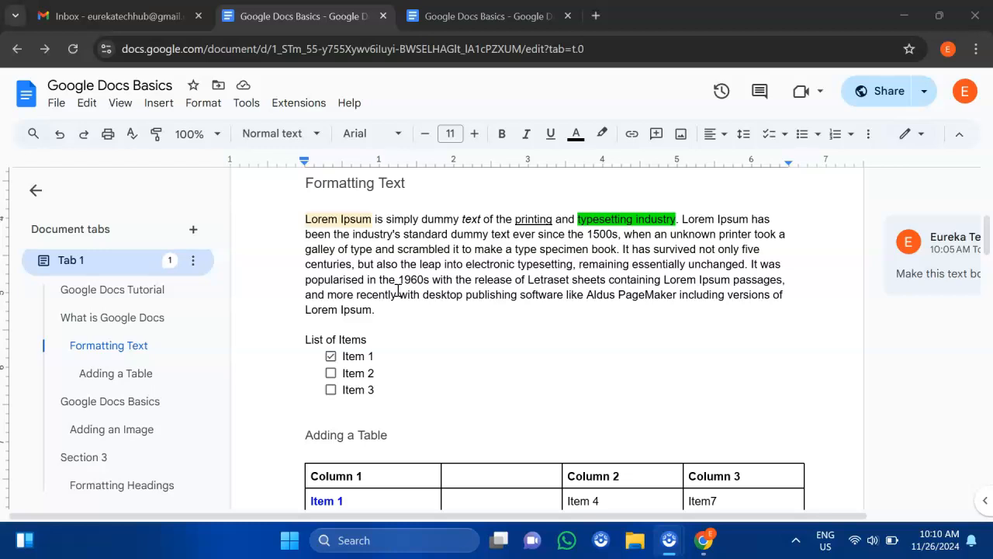
left_click(246, 104)
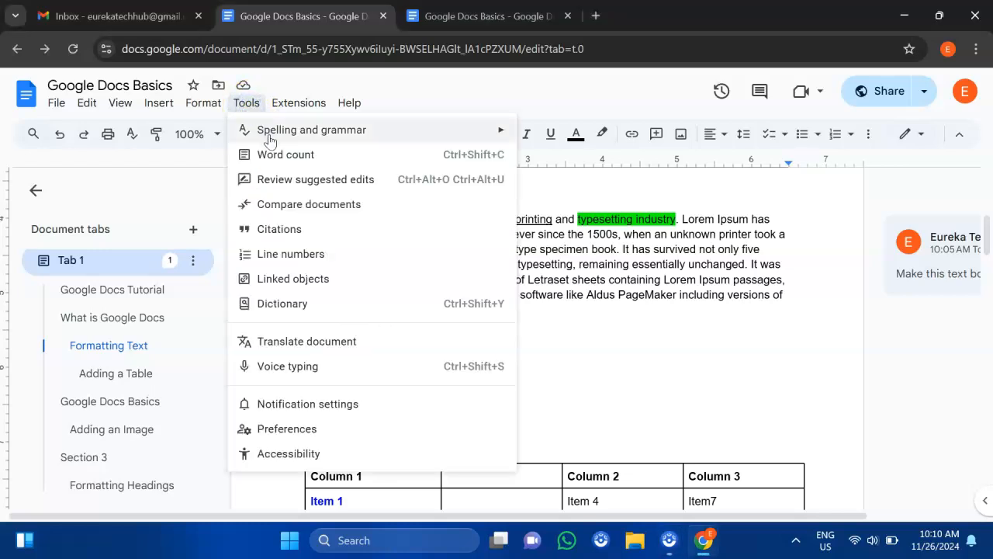
mouse_move(448, 136)
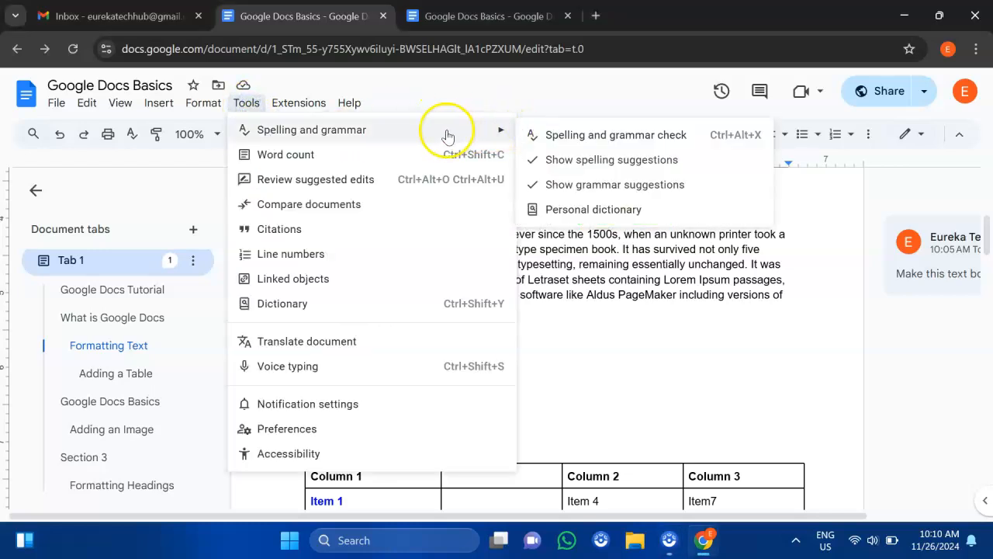
left_click(596, 136)
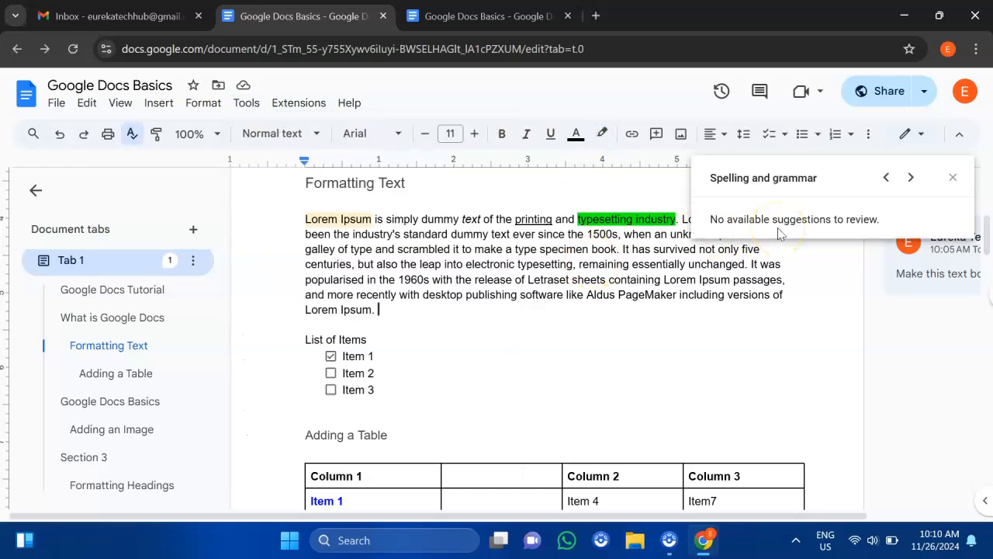
scroll(679, 319, "down", 10)
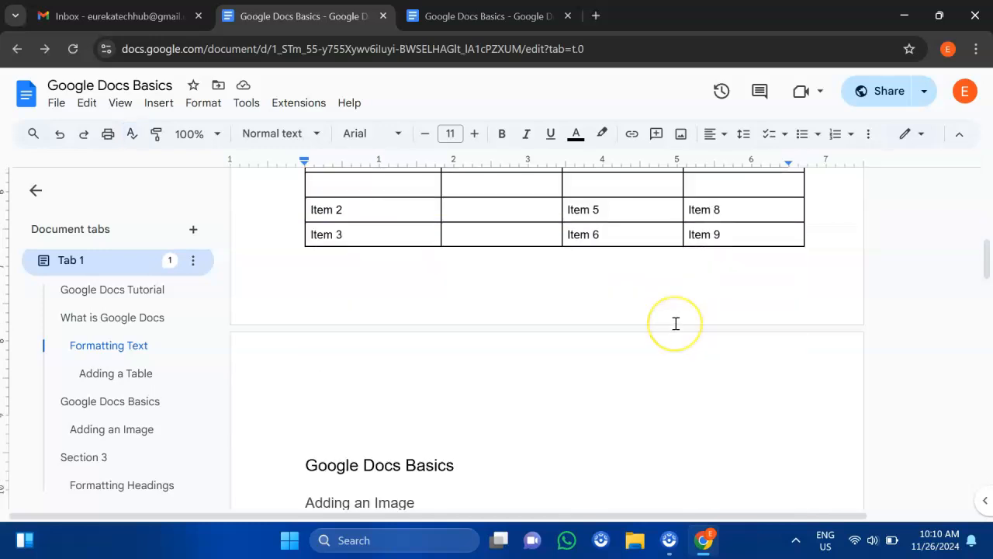
scroll(676, 323, "down", 3)
Open Tools > Word count, showing 3 pages, 353 words and 2125 characters
scroll(676, 323, "up", 10)
scroll(676, 323, "up", 15)
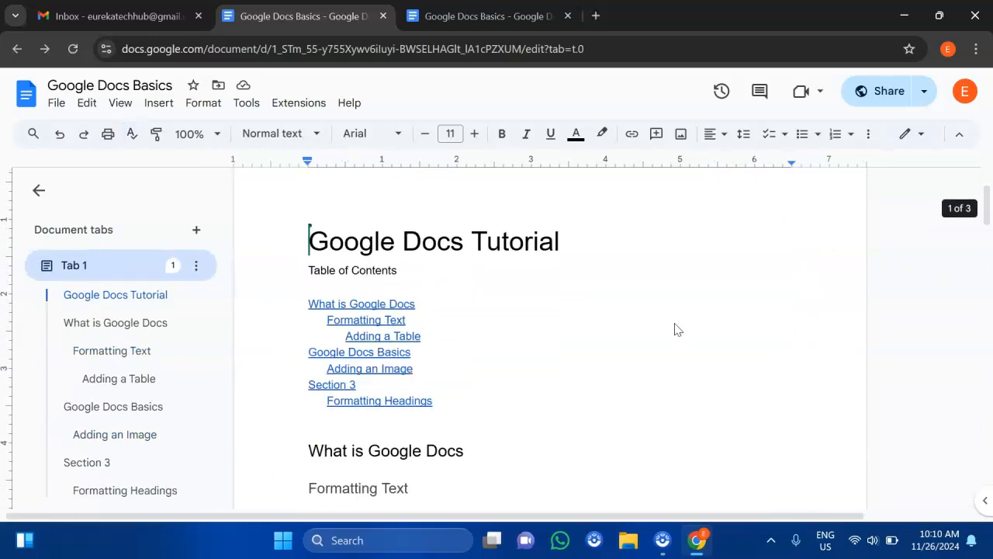
scroll(649, 326, "down", 3)
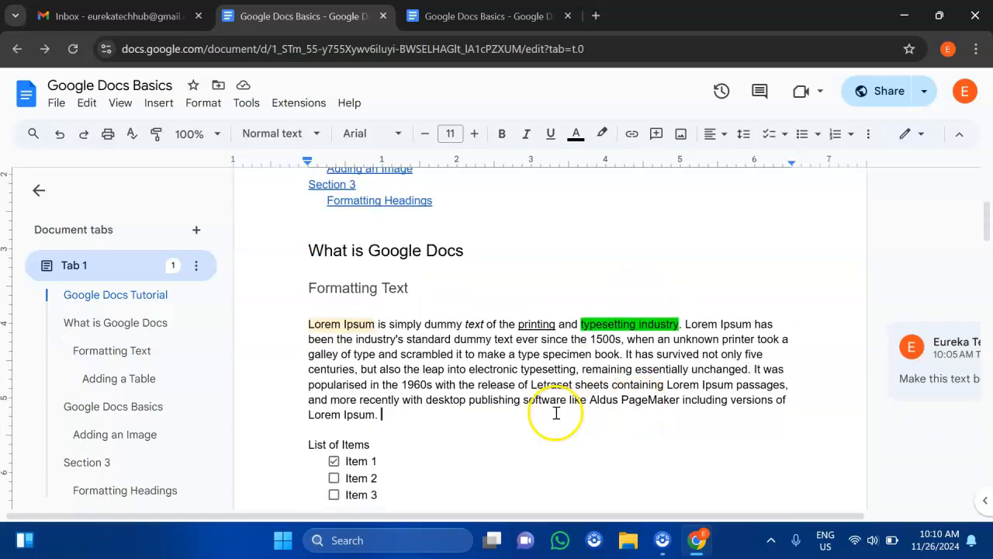
left_click(247, 105)
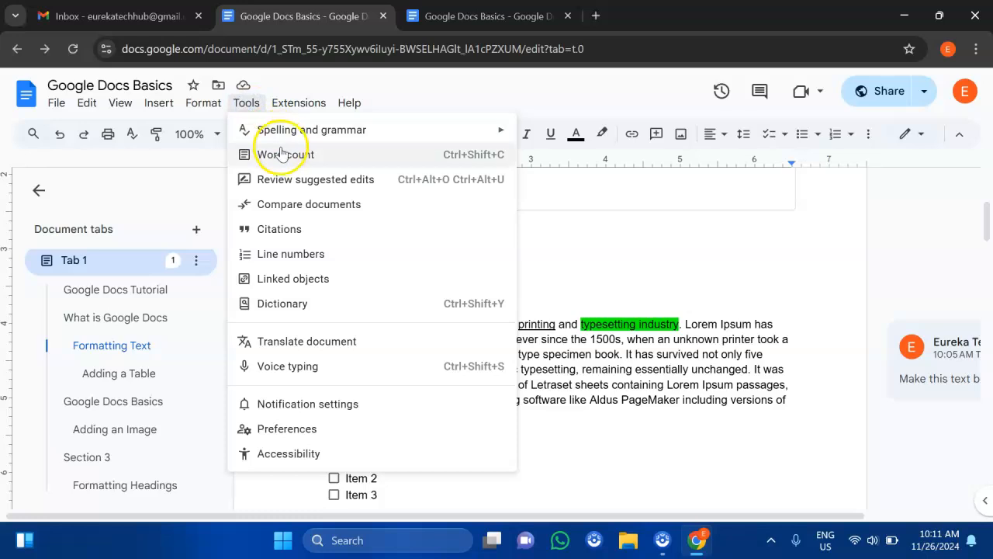
mouse_move(253, 111)
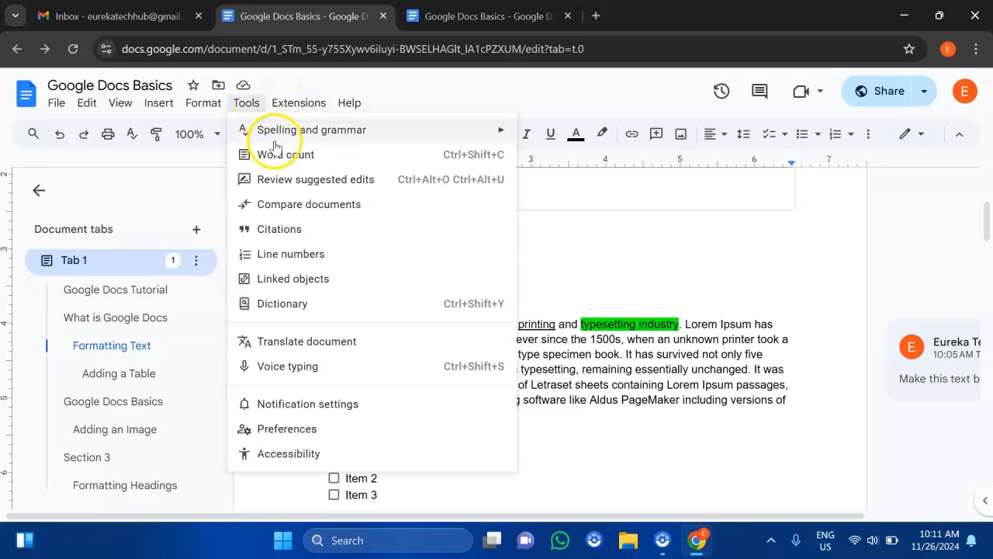
left_click(279, 164)
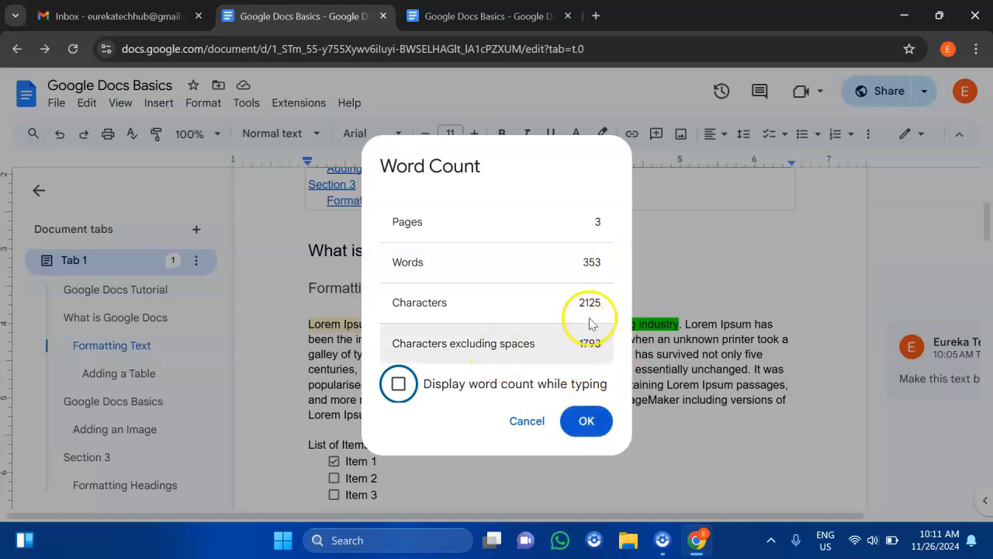
Close the Word Count dialog and put the cursor back in the Lorem Ipsum paragraph
left_click(587, 422)
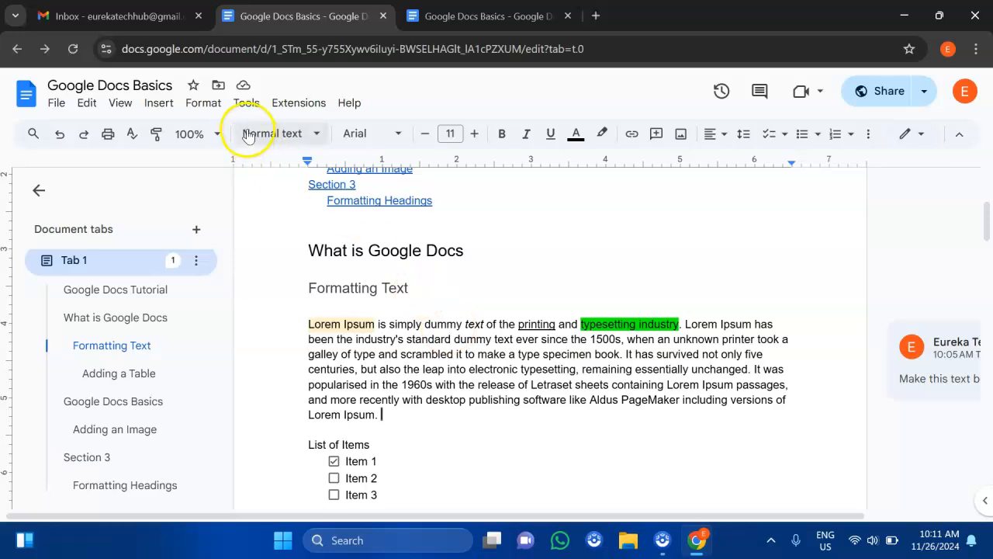
left_click(246, 103)
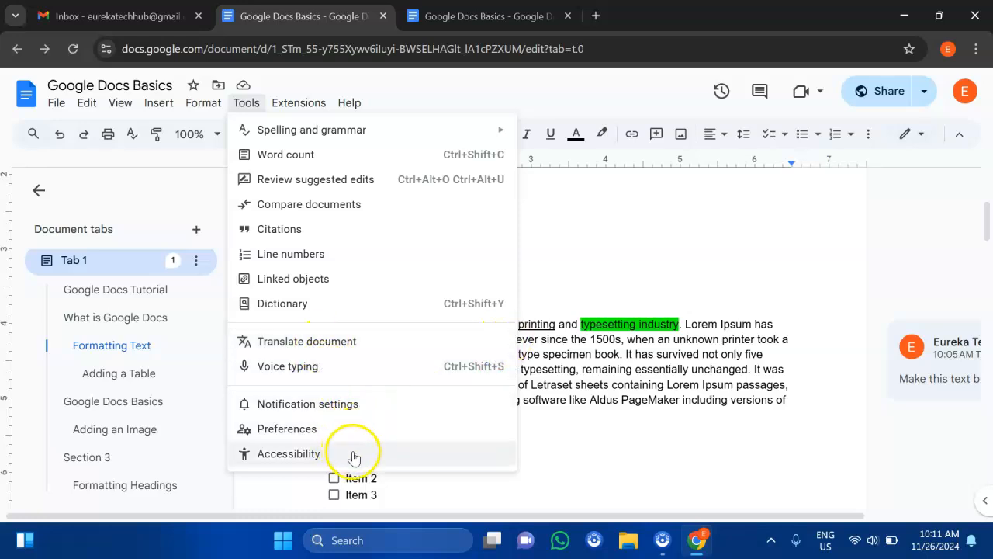
left_click(617, 274)
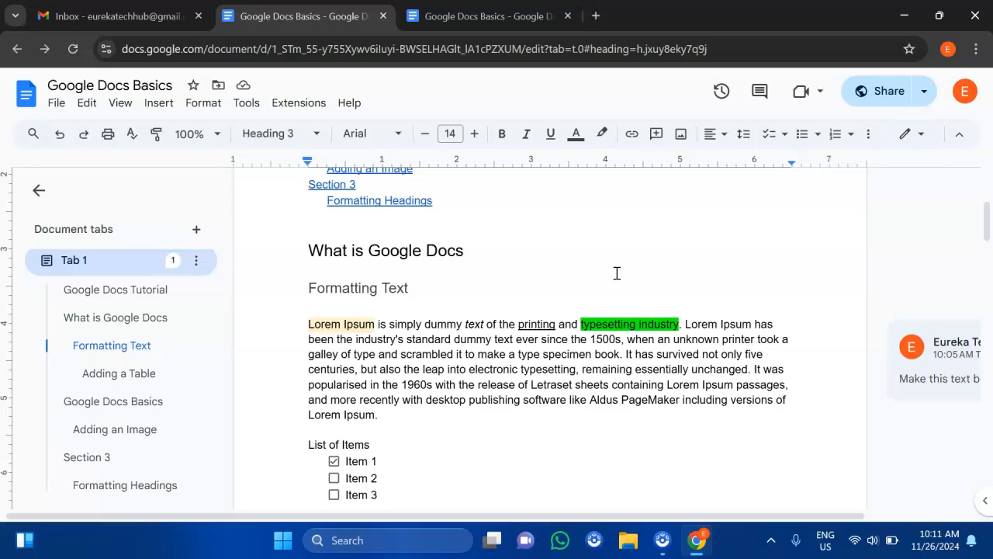
left_click(525, 420)
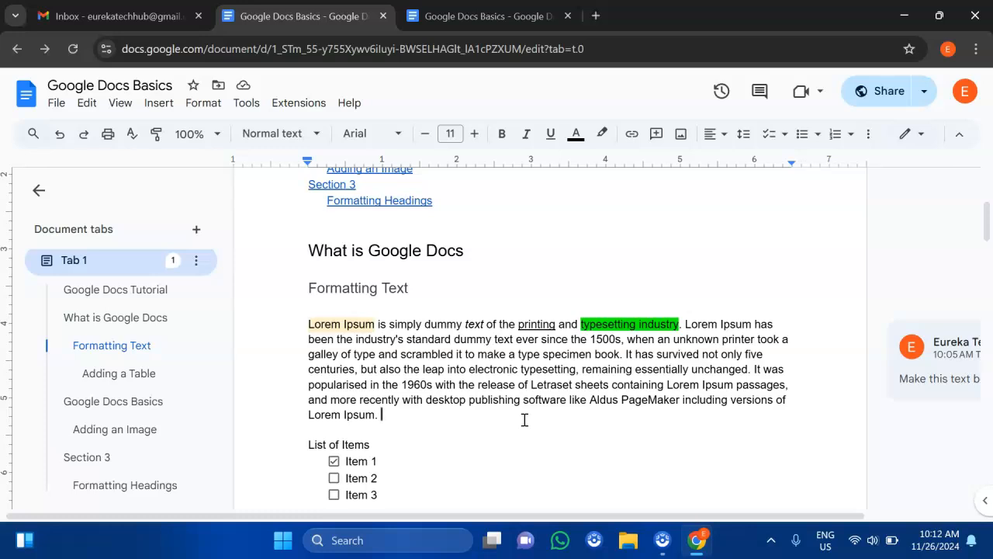
left_click(449, 370)
scroll(466, 424, "down", 1)
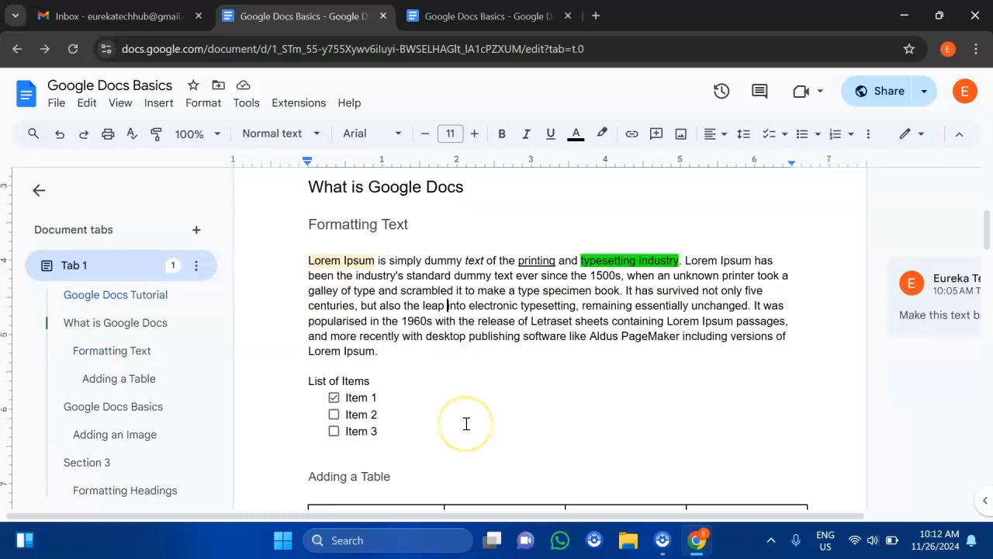
scroll(466, 424, "up", 1)
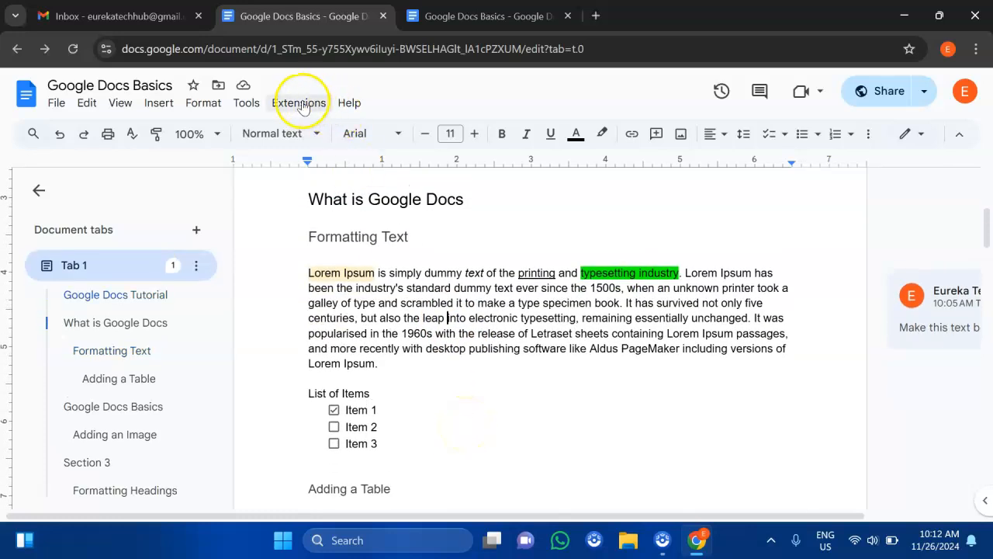
Open Help > Help and scroll through the popular help articles
left_click(349, 104)
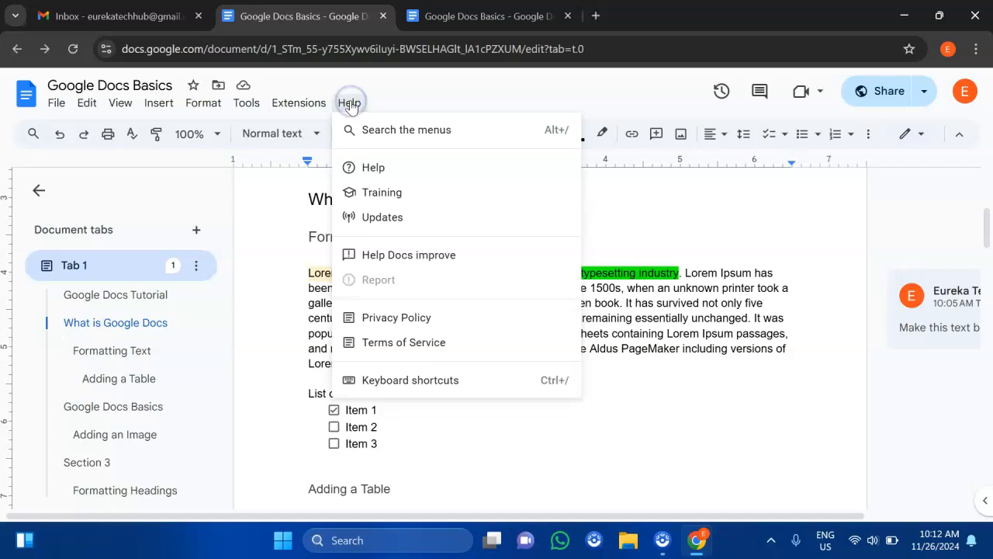
left_click(385, 170)
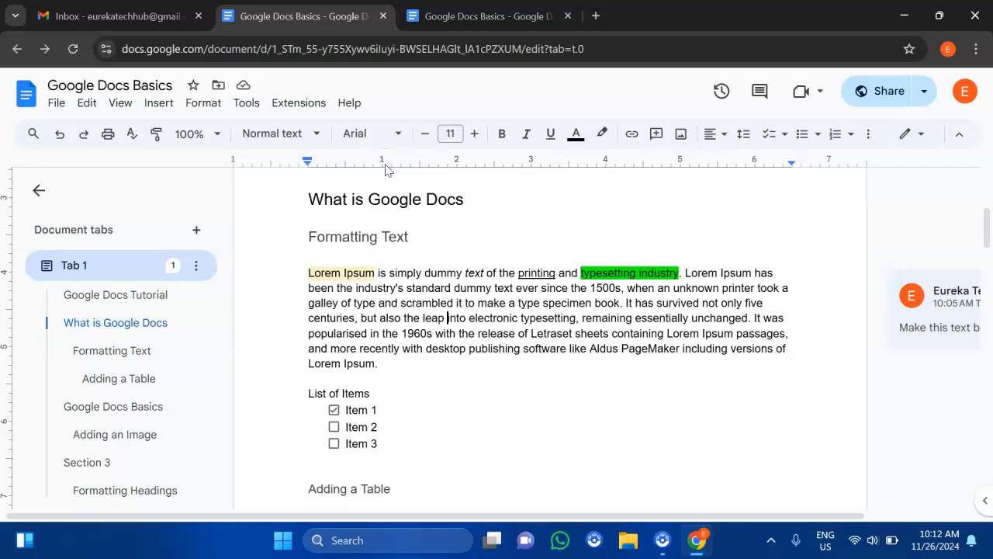
scroll(459, 287, "down", 2)
scroll(459, 287, "up", 5)
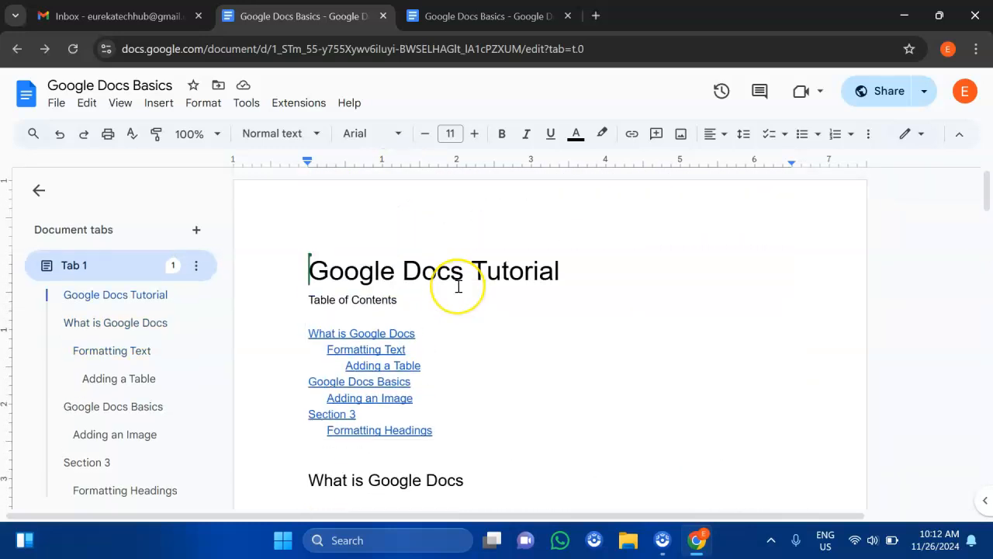
scroll(546, 288, "right", 3)
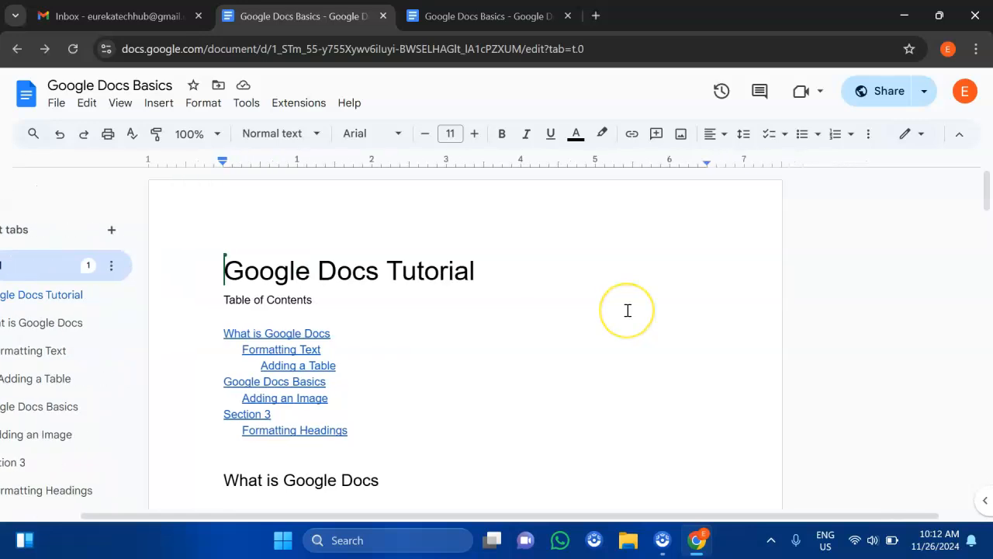
scroll(628, 311, "right", 2)
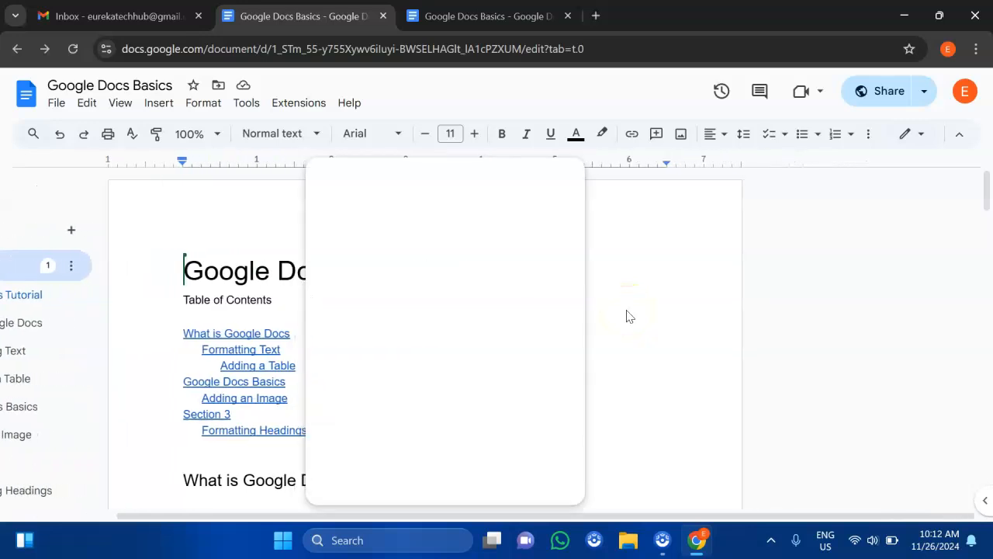
left_click(532, 312)
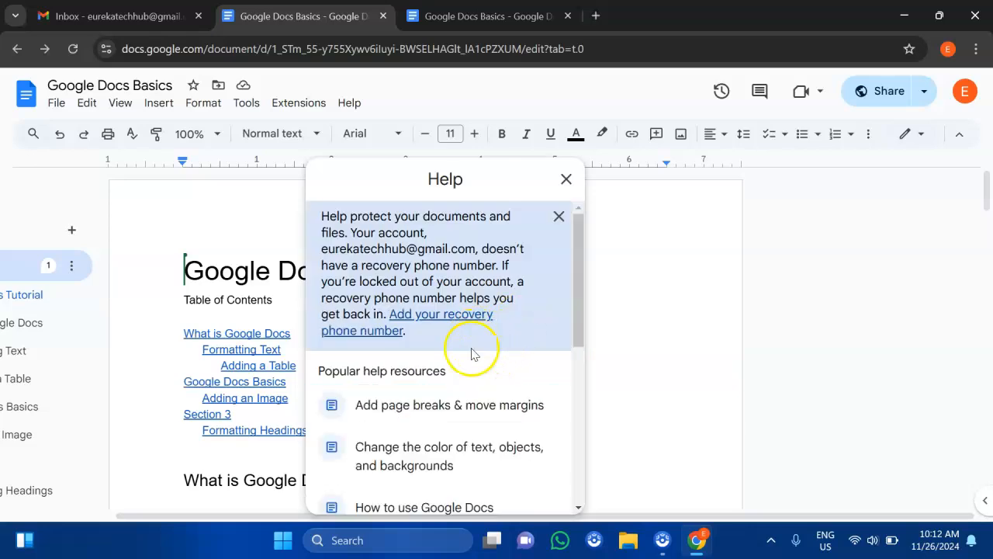
scroll(470, 370, "down", 1)
scroll(471, 372, "down", 2)
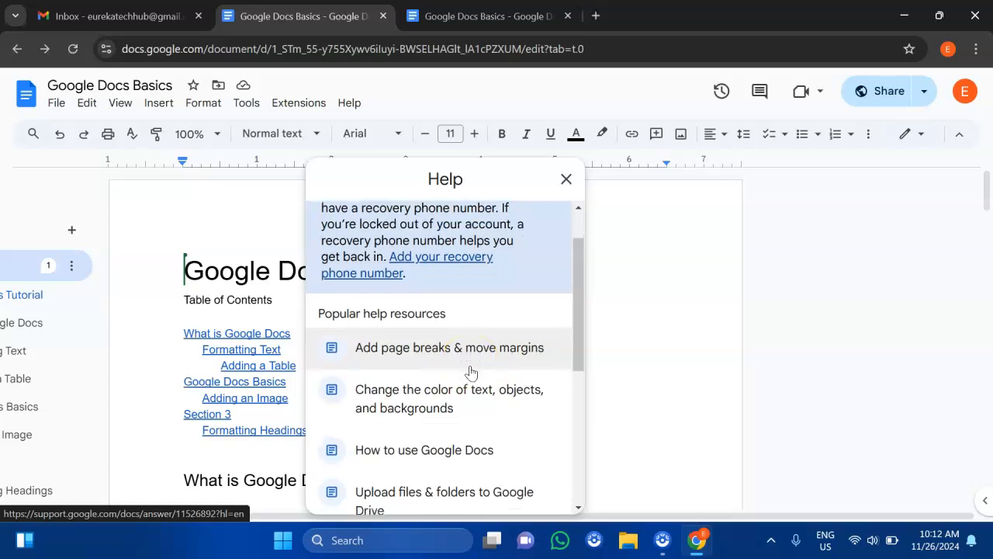
scroll(470, 372, "down", 4)
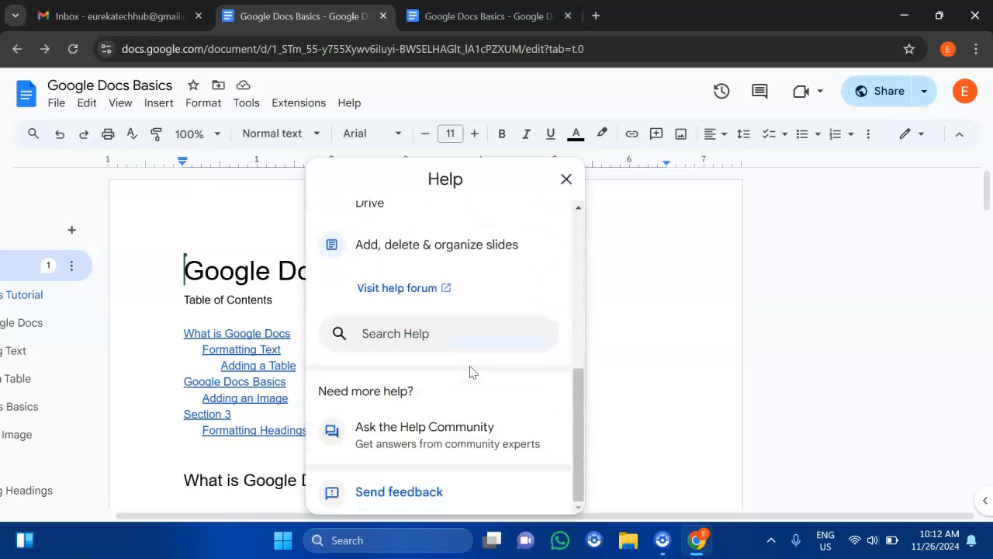
scroll(458, 266, "up", 4)
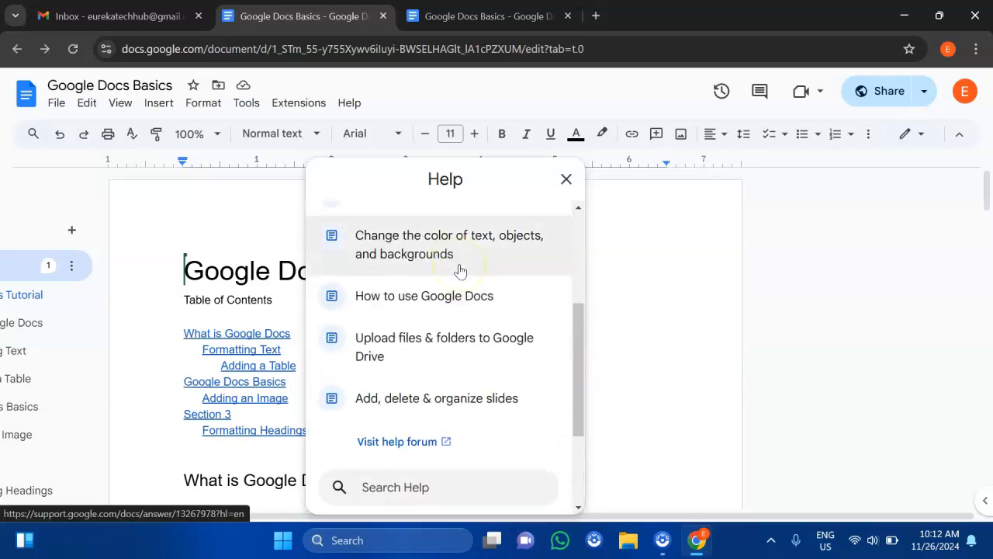
scroll(458, 269, "up", 3)
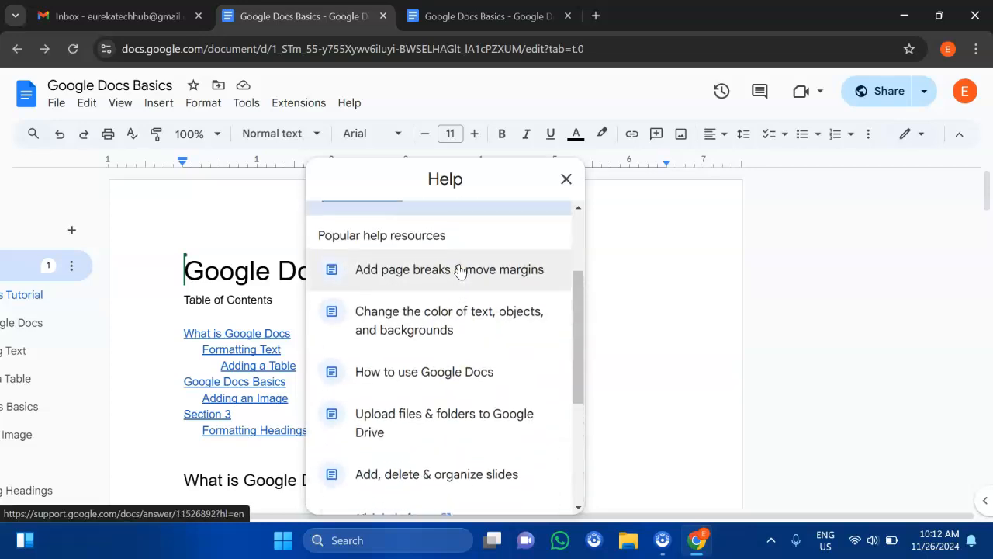
scroll(424, 268, "up", 2)
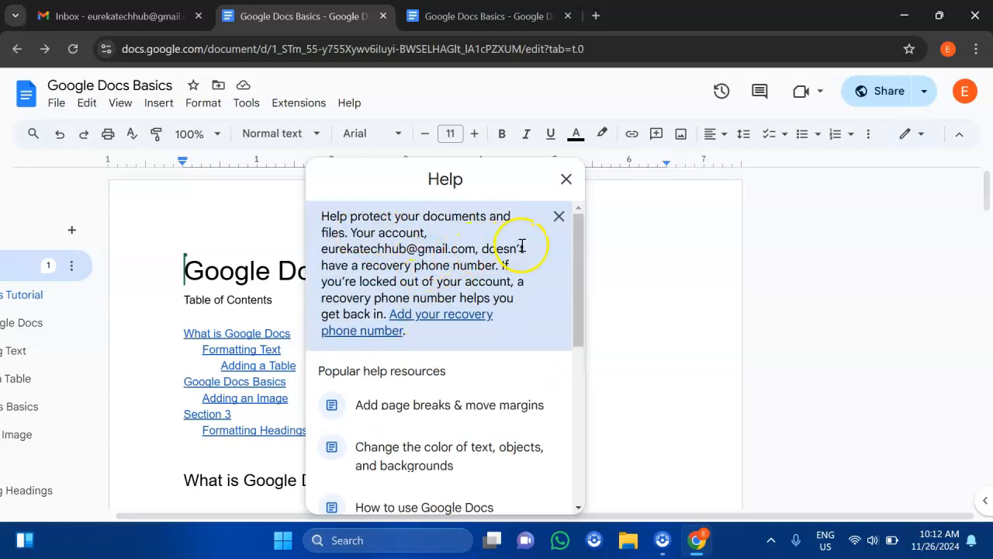
Dismiss the account recovery-phone notice and close the Help panel
left_click(555, 220)
scroll(446, 333, "down", 3)
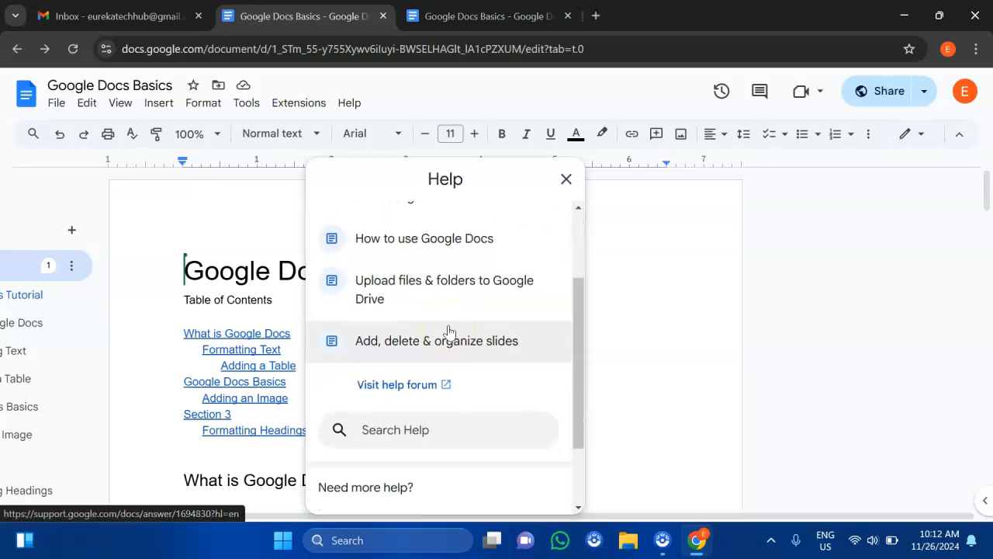
scroll(446, 332, "down", 3)
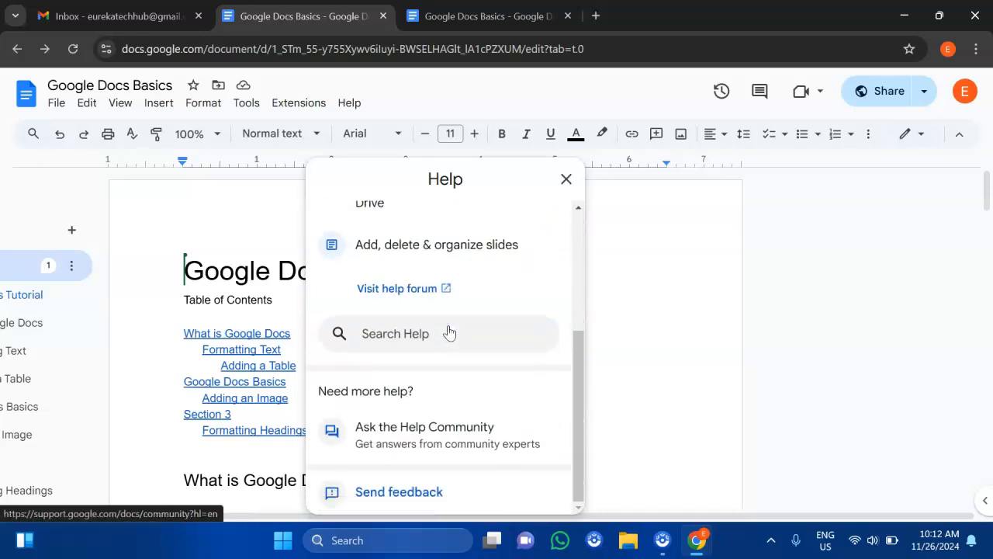
scroll(478, 286, "up", 5)
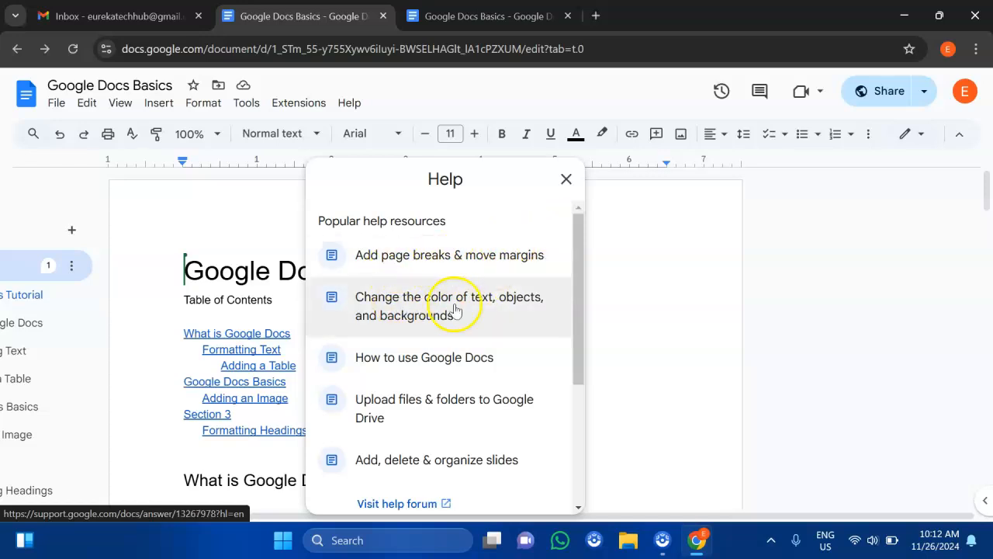
left_click(565, 179)
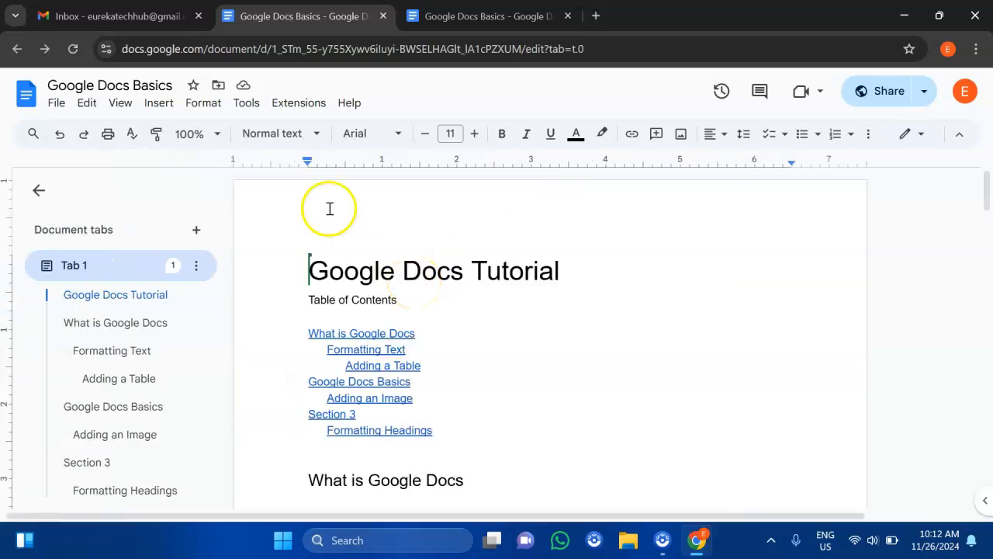
left_click(306, 104)
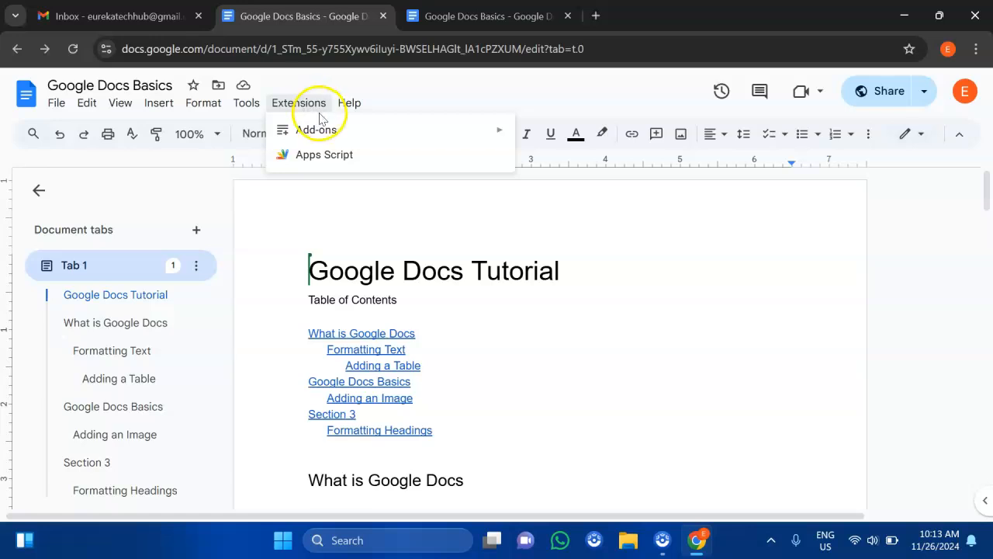
mouse_move(329, 130)
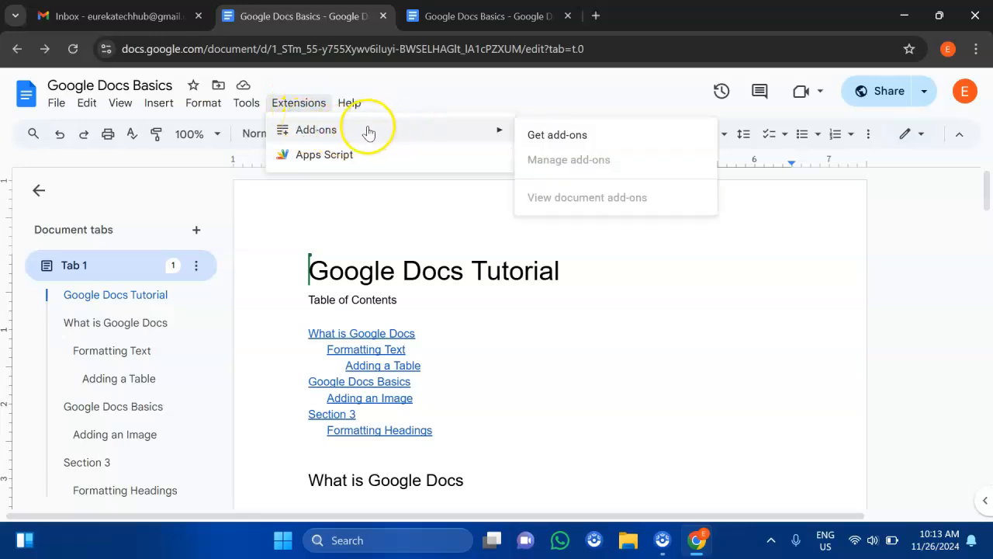
mouse_move(489, 138)
left_click(534, 341)
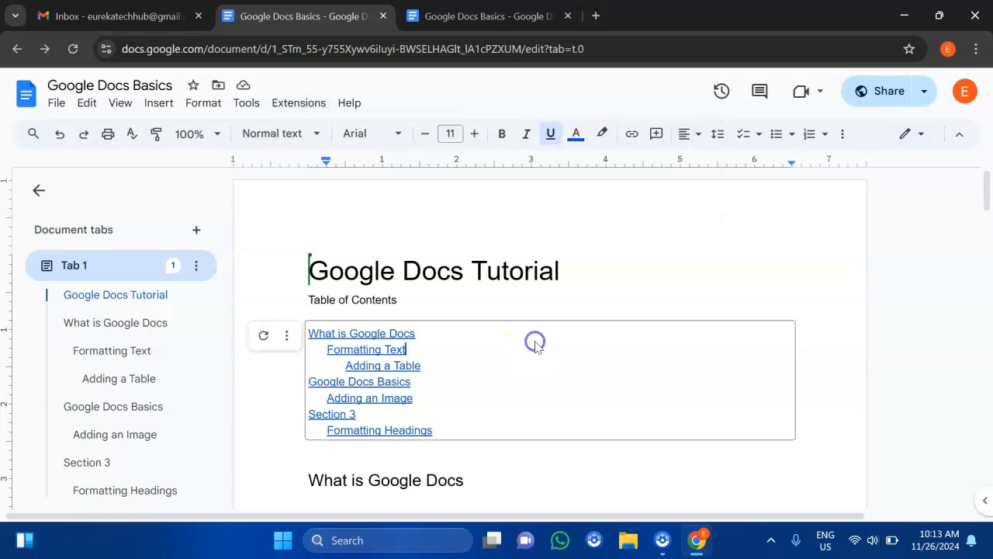
left_click(609, 269)
scroll(592, 365, "down", 15)
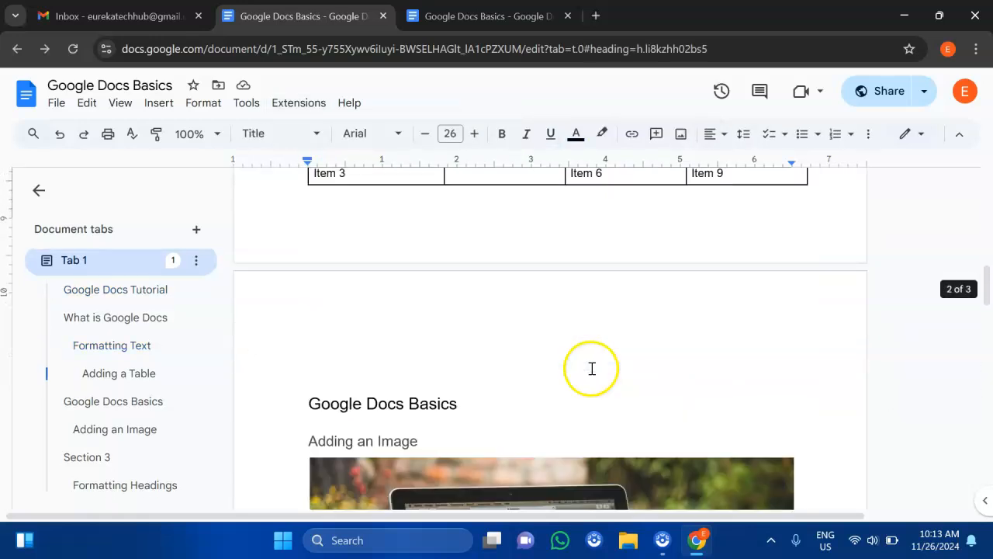
scroll(592, 368, "down", 4)
scroll(592, 368, "up", 12)
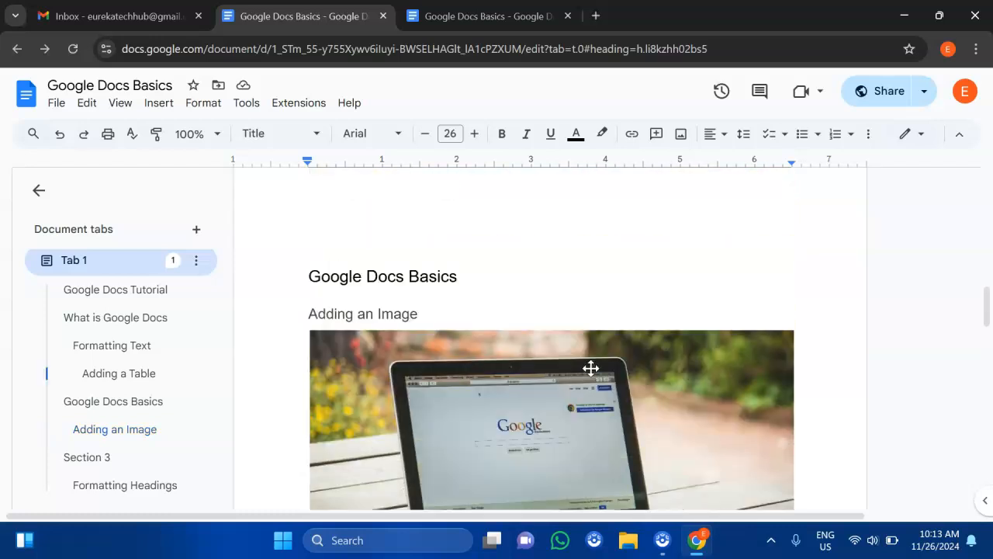
scroll(592, 368, "up", 3)
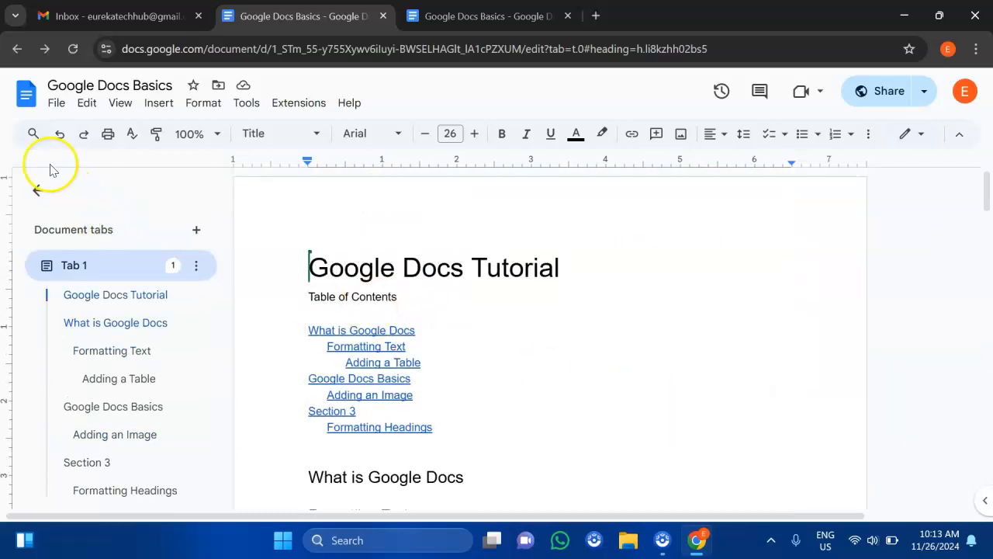
scroll(386, 271, "down", 7)
scroll(385, 271, "up", 4)
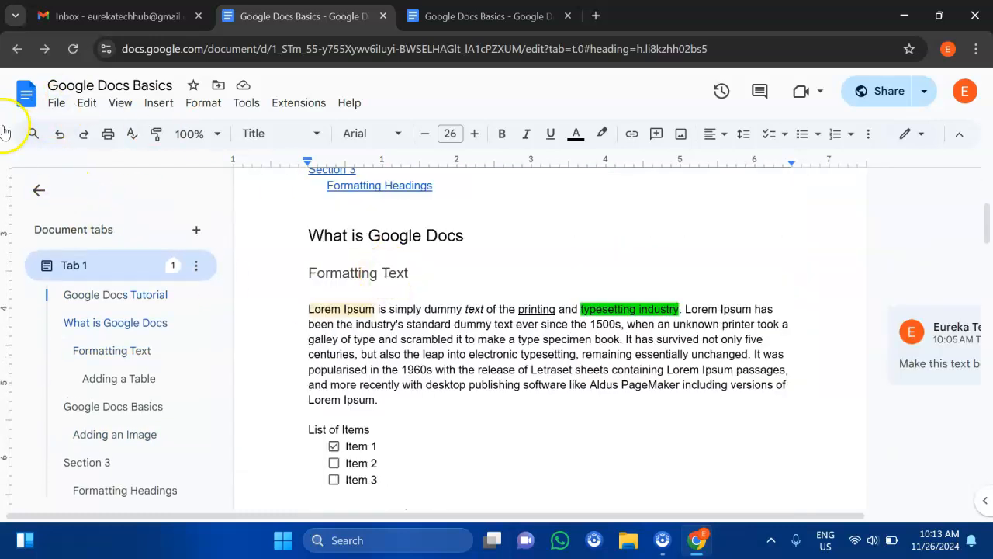
Show the Header and Footer choices under Insert > Headers & footers
left_click(54, 107)
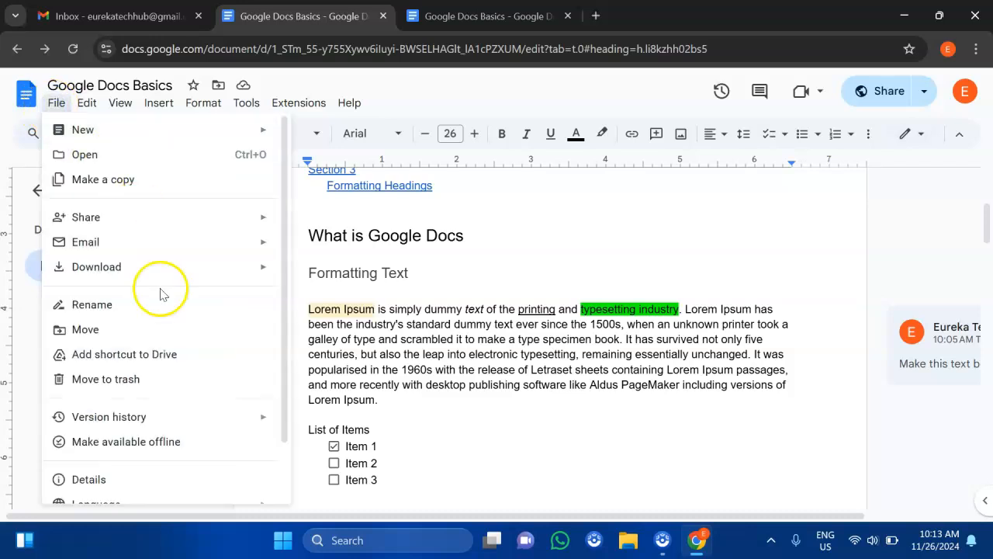
scroll(171, 362, "down", 2)
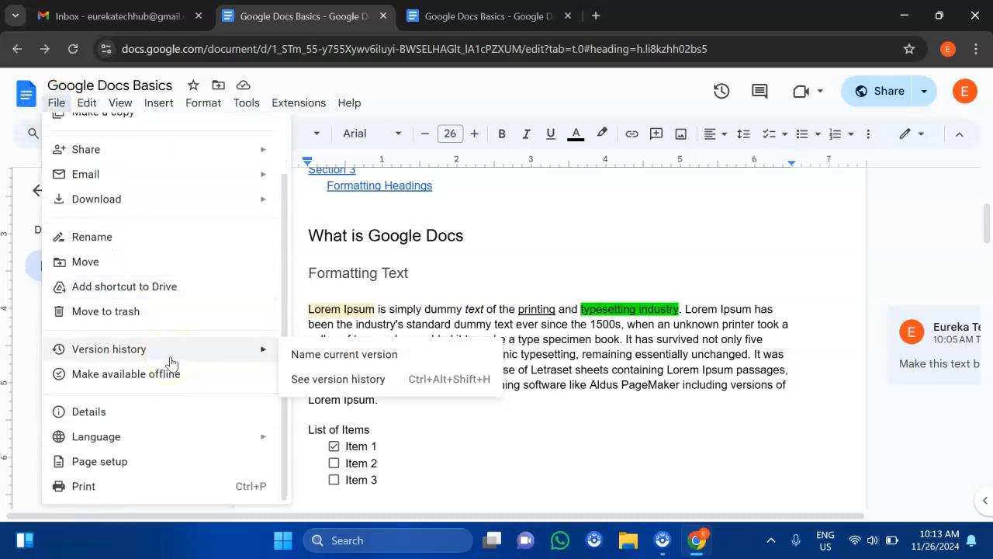
scroll(170, 362, "up", 2)
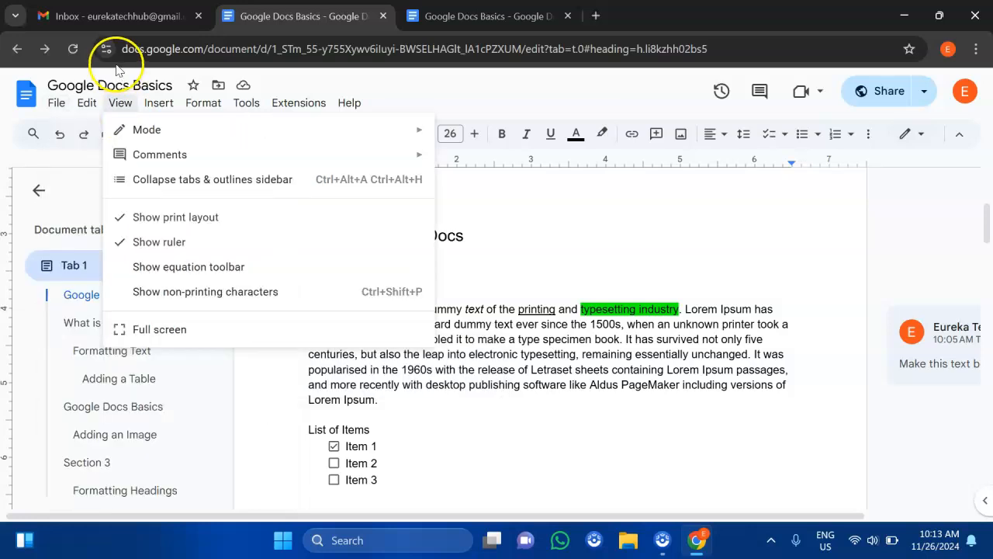
left_click(159, 103)
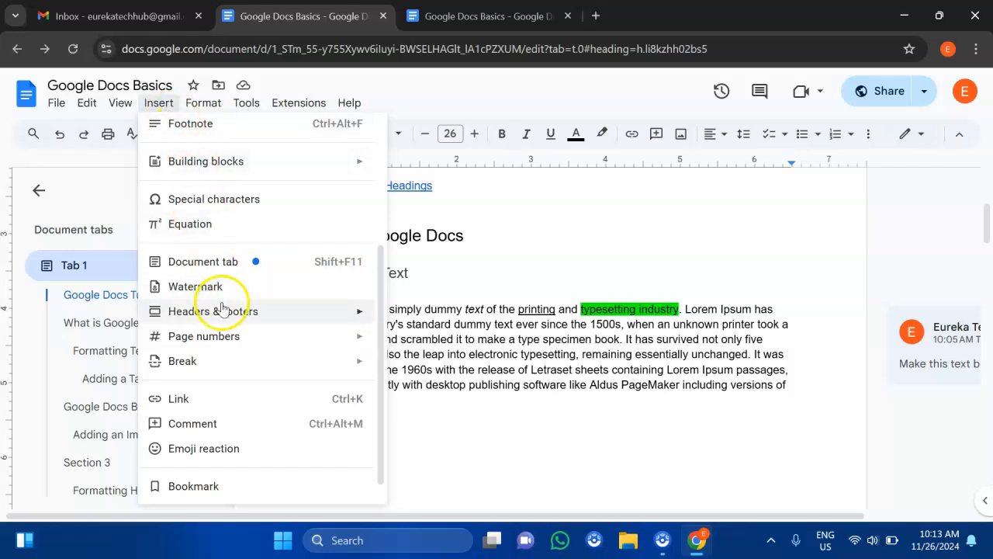
mouse_move(224, 313)
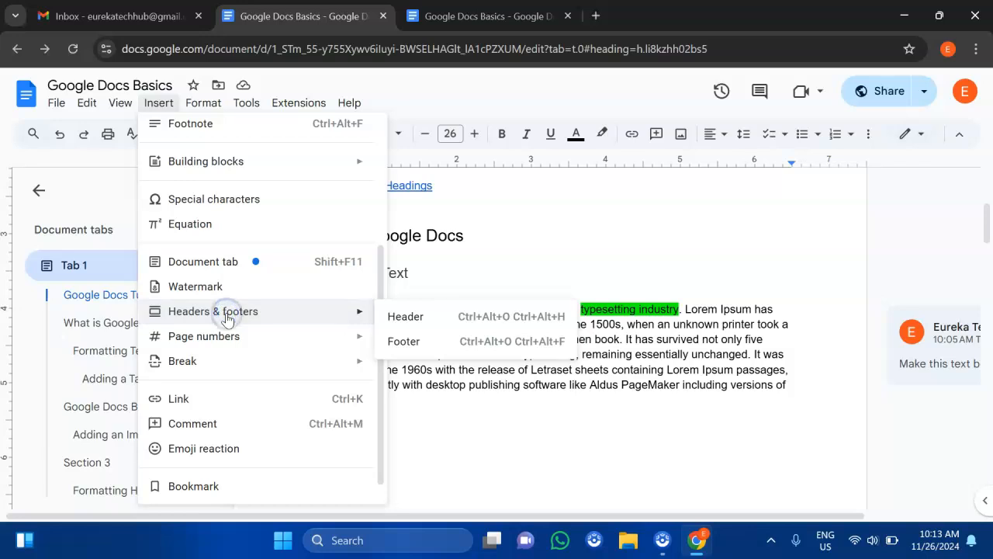
Add a footer to the document and type 1 into it
left_click(404, 339)
left_click(321, 479)
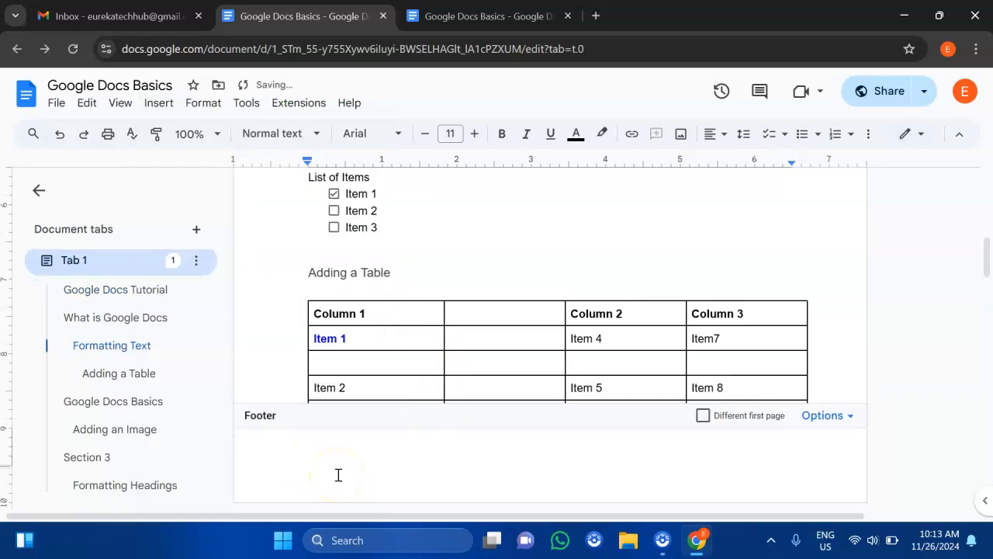
scroll(338, 475, "up", 1)
scroll(338, 474, "down", 6)
scroll(338, 474, "up", 3)
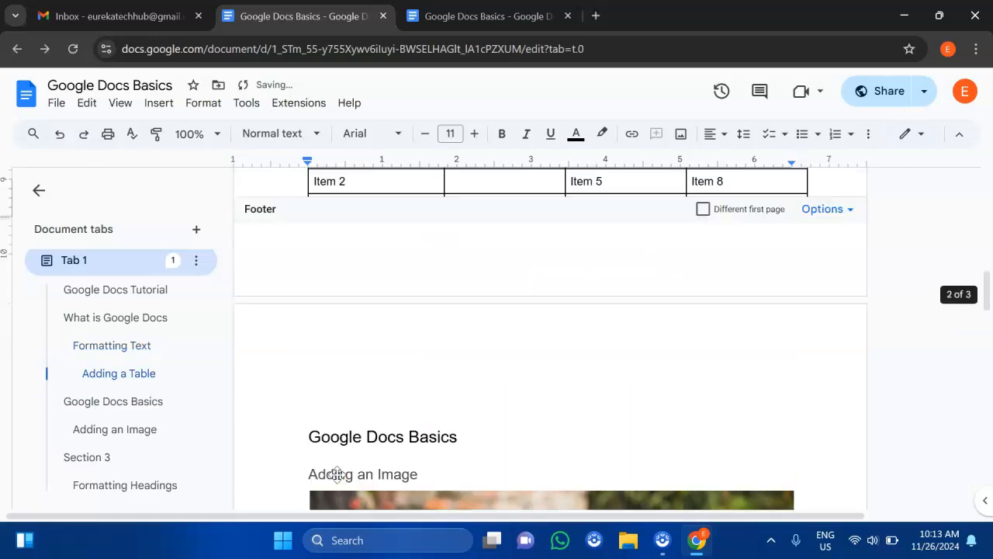
scroll(338, 474, "up", 1)
type("1")
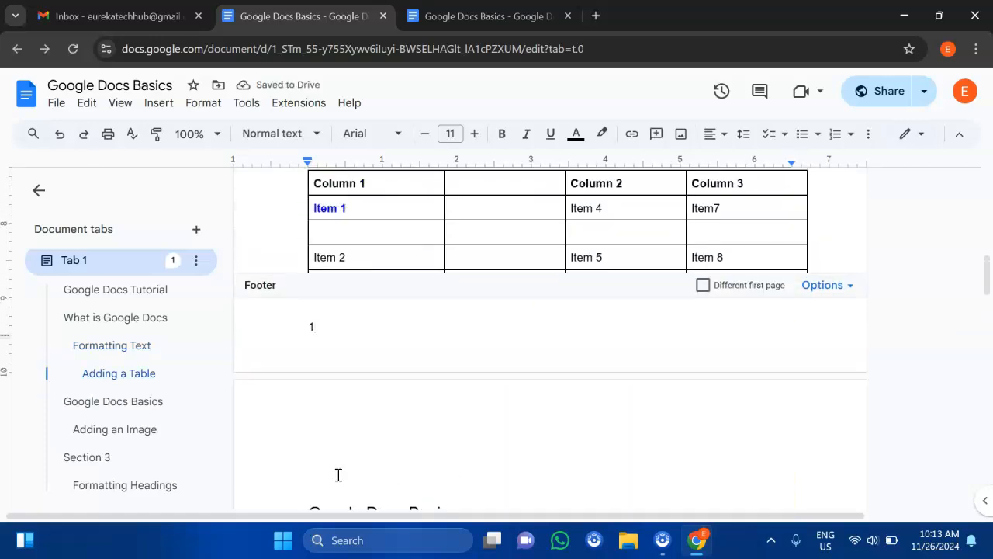
Delete the 1 from the footer so it is empty again
scroll(338, 475, "down", 10)
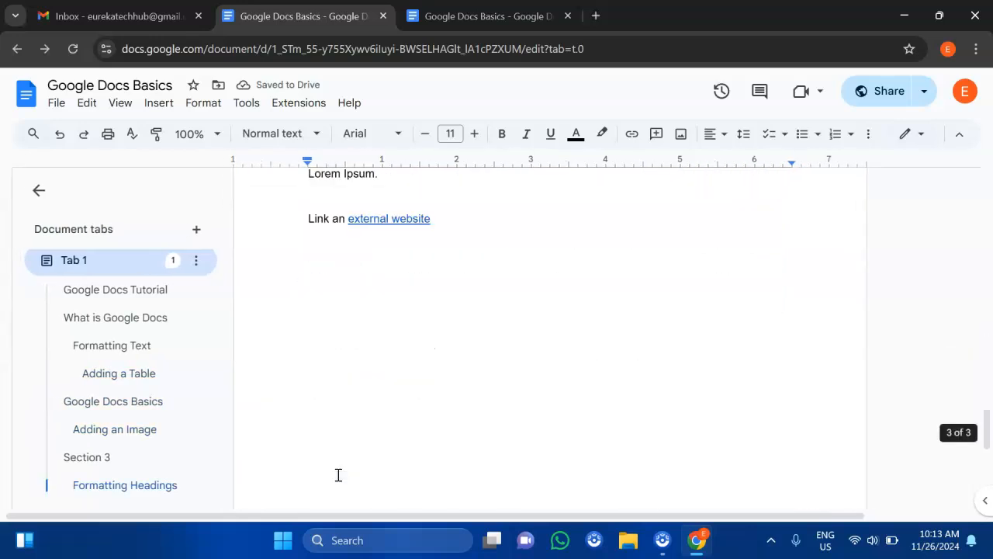
scroll(338, 475, "down", 3)
scroll(338, 475, "up", 18)
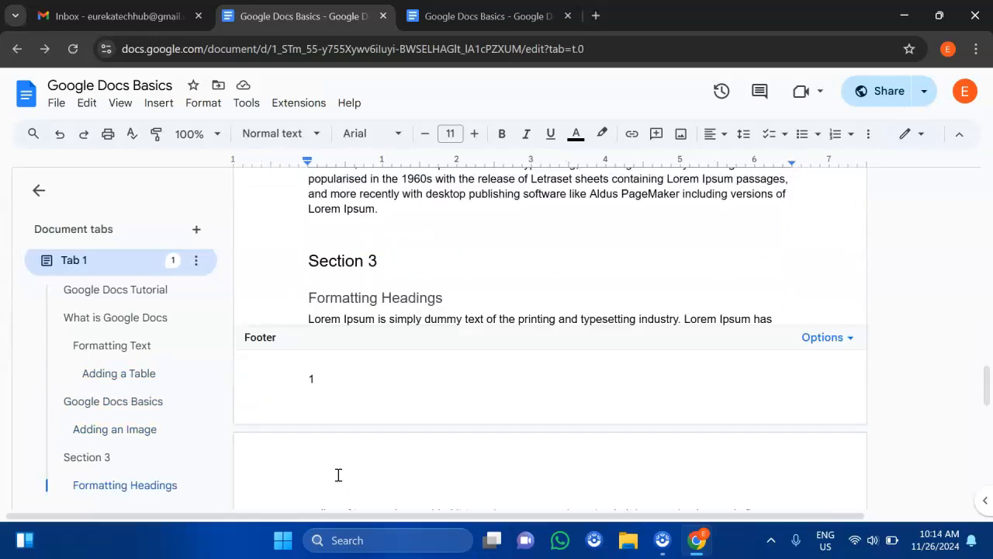
scroll(338, 475, "down", 7)
scroll(338, 474, "down", 1)
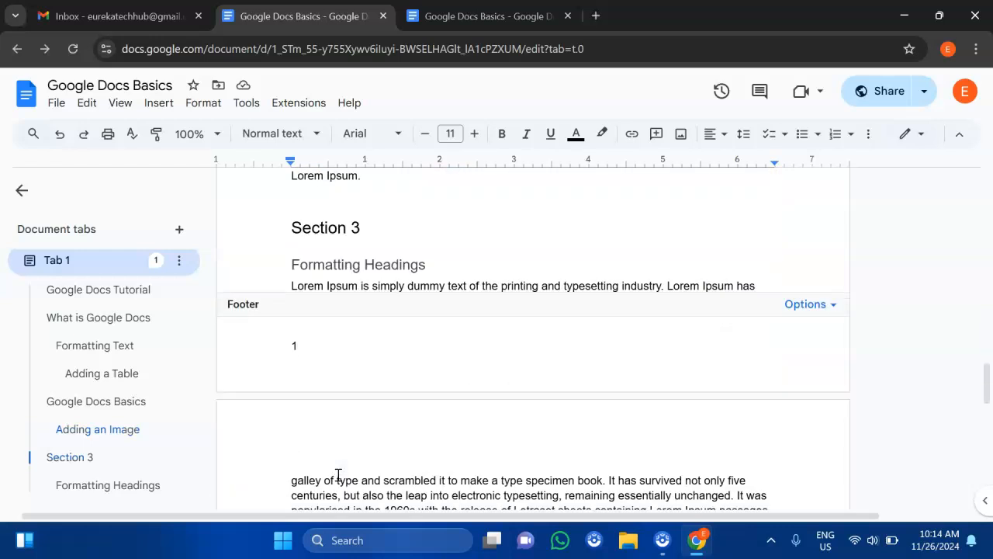
scroll(326, 372, "down", 1)
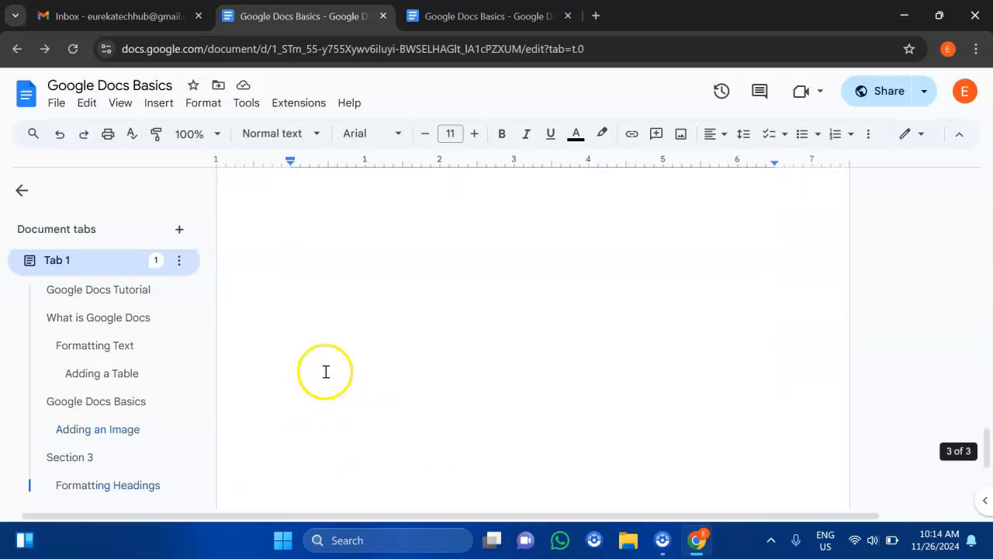
scroll(326, 372, "up", 1)
left_click(331, 357)
key("BackSpace")
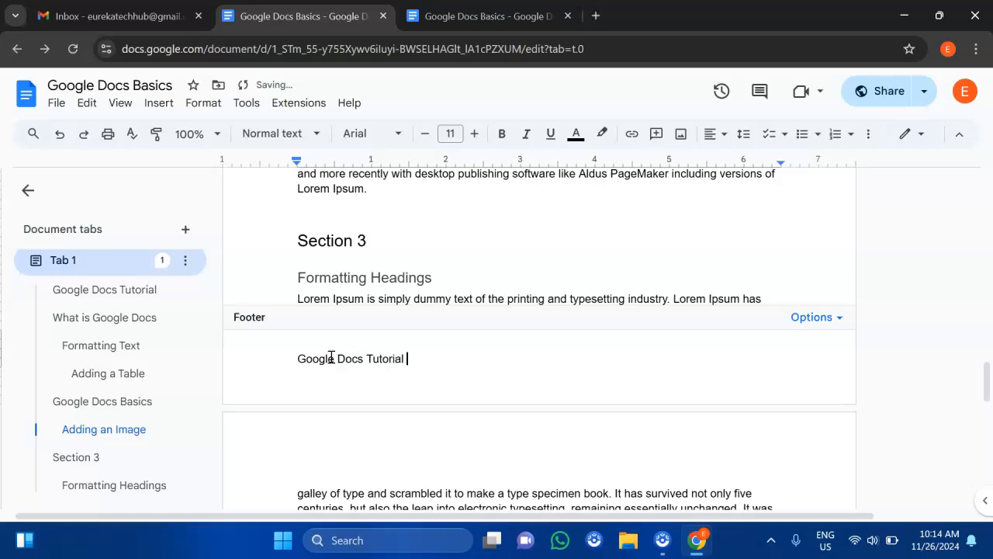
Briefly show the desktop, then return to the Google Docs window
scroll(450, 417, "down", 10)
scroll(450, 417, "up", 13)
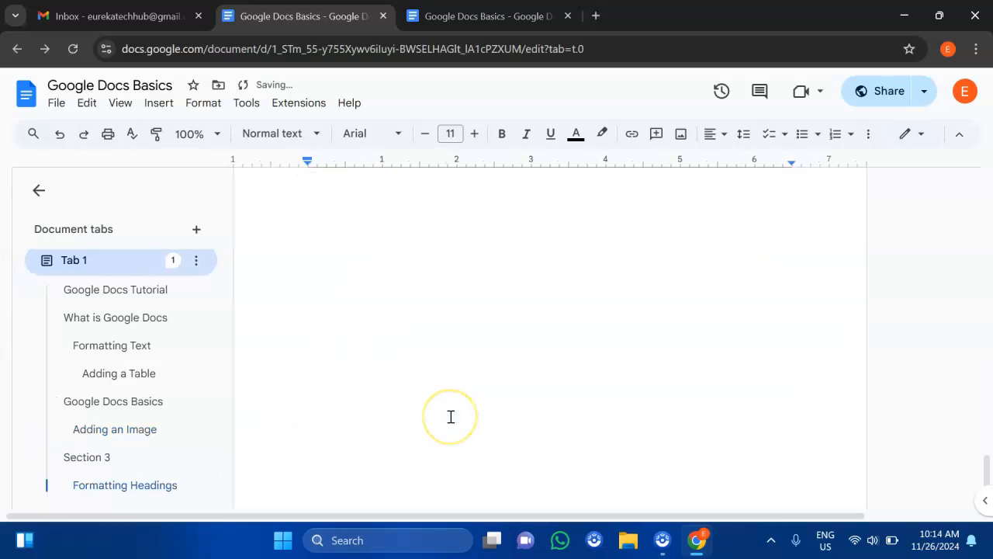
scroll(451, 417, "up", 6)
key("super+d")
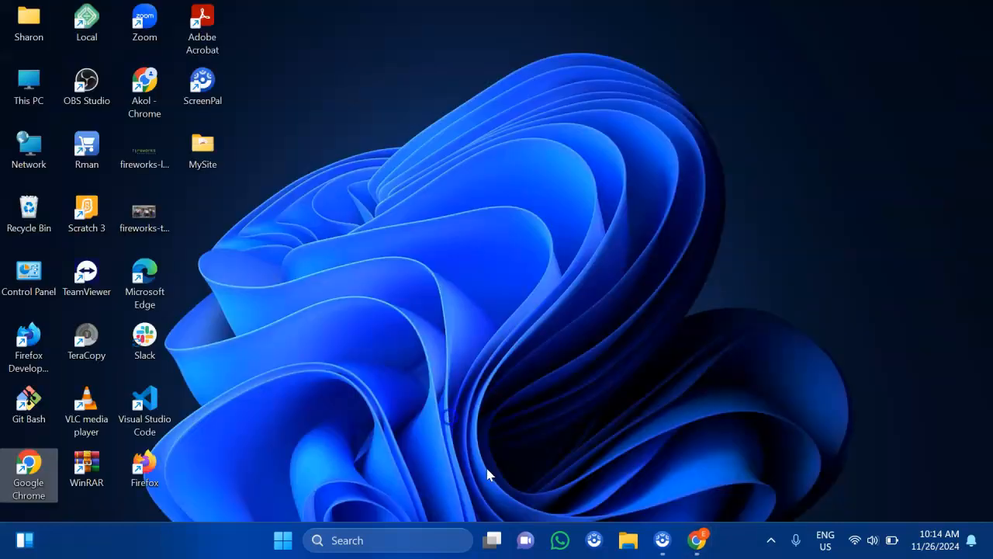
left_click(698, 538)
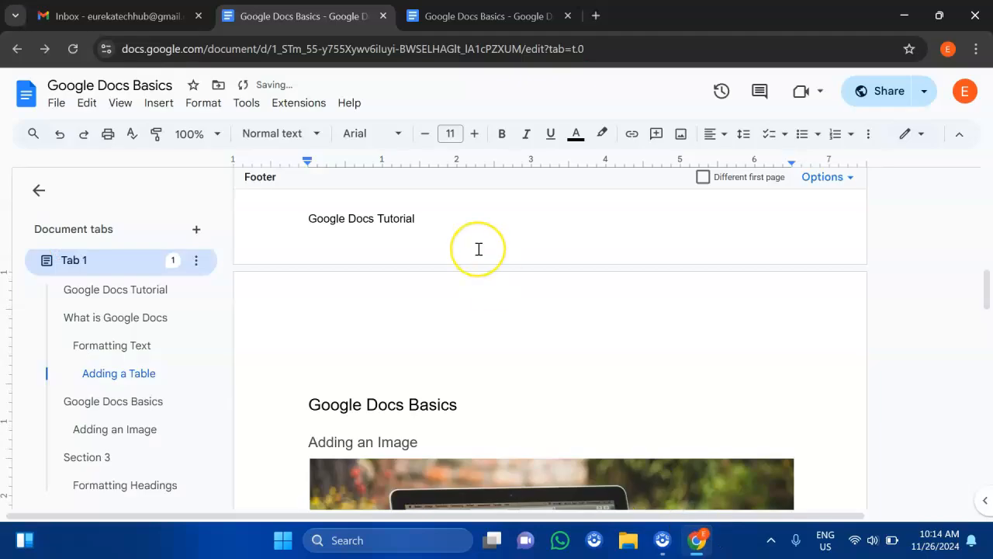
scroll(479, 249, "up", 10)
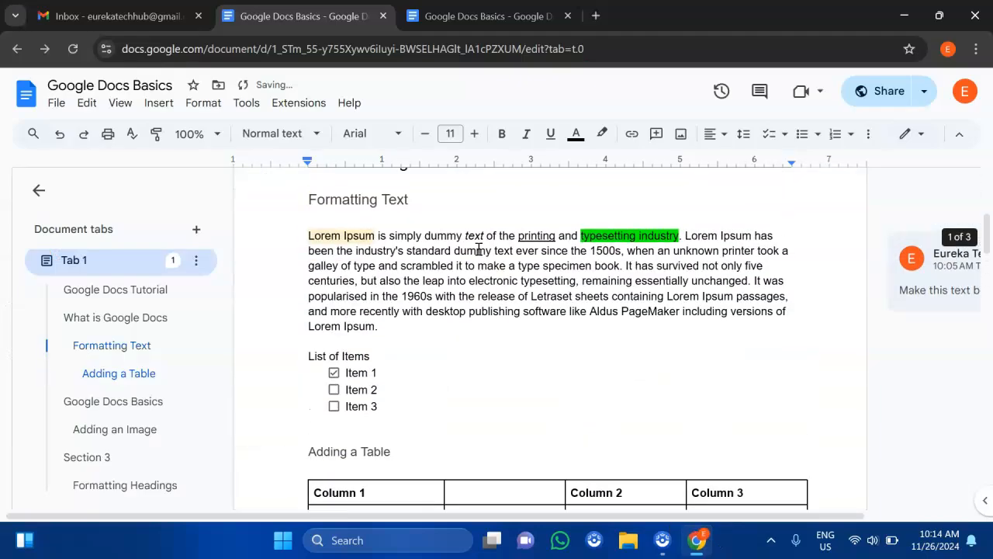
scroll(429, 244, "up", 3)
scroll(428, 237, "down", 10)
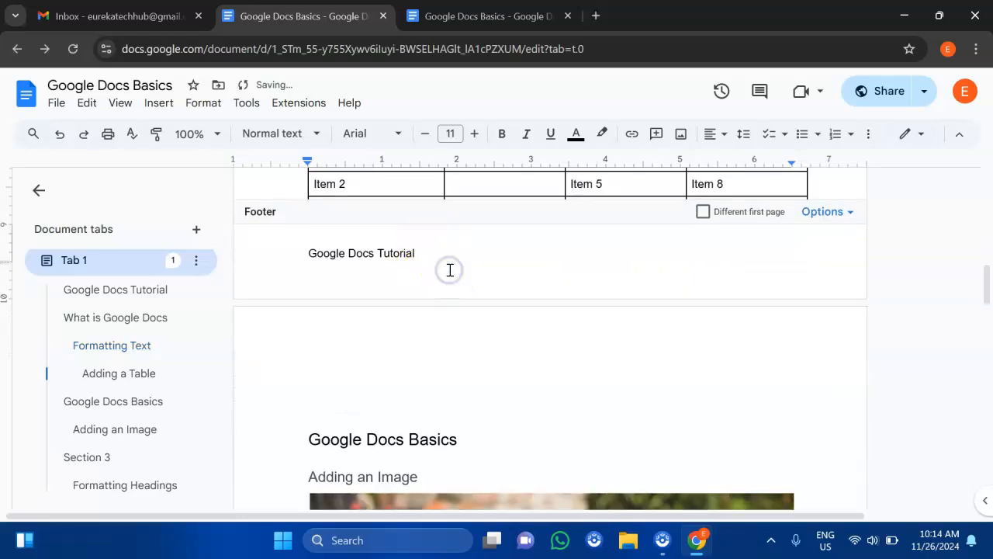
Remove the footer from its Options menu, undo the removal, and reopen footer Options
left_click(852, 211)
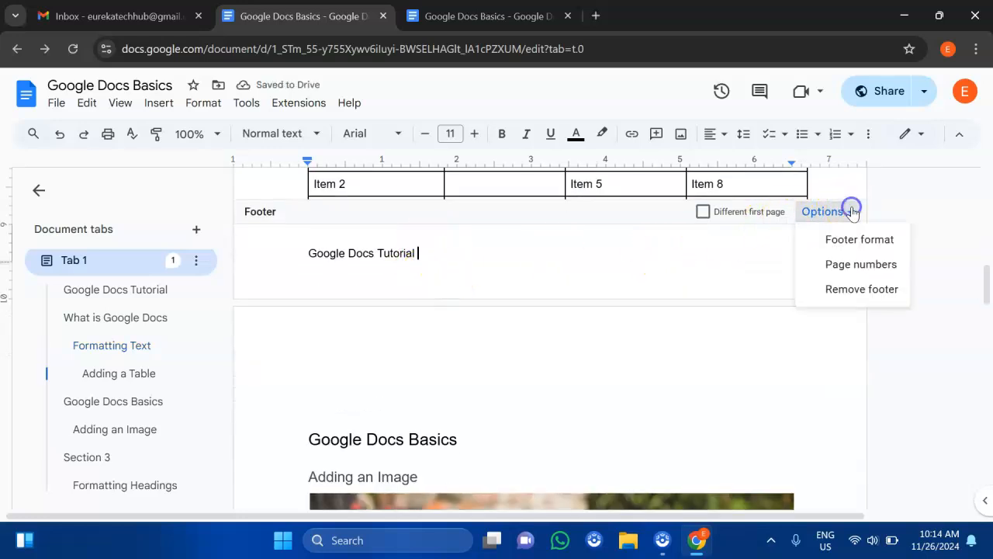
left_click(842, 289)
key("ctrl+z")
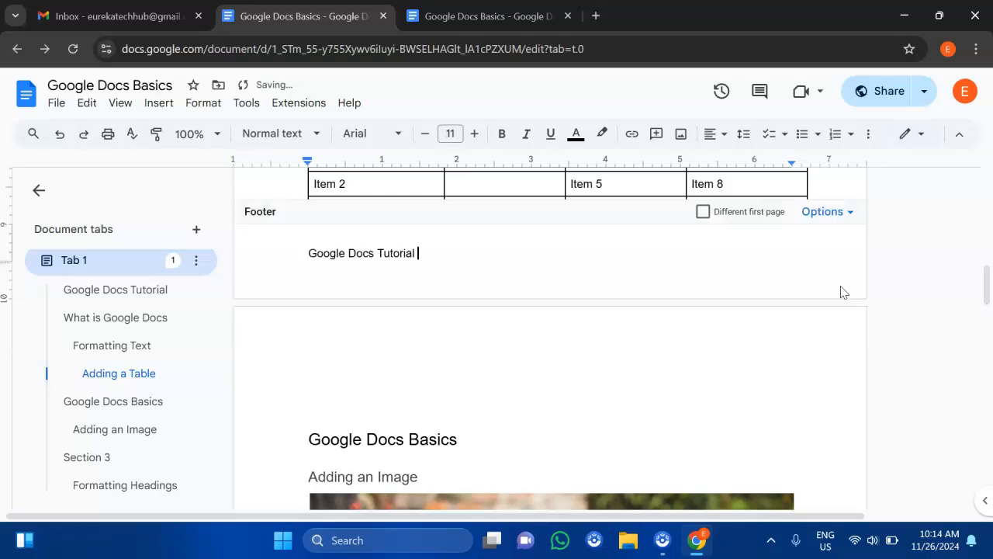
left_click(849, 211)
left_click(849, 211)
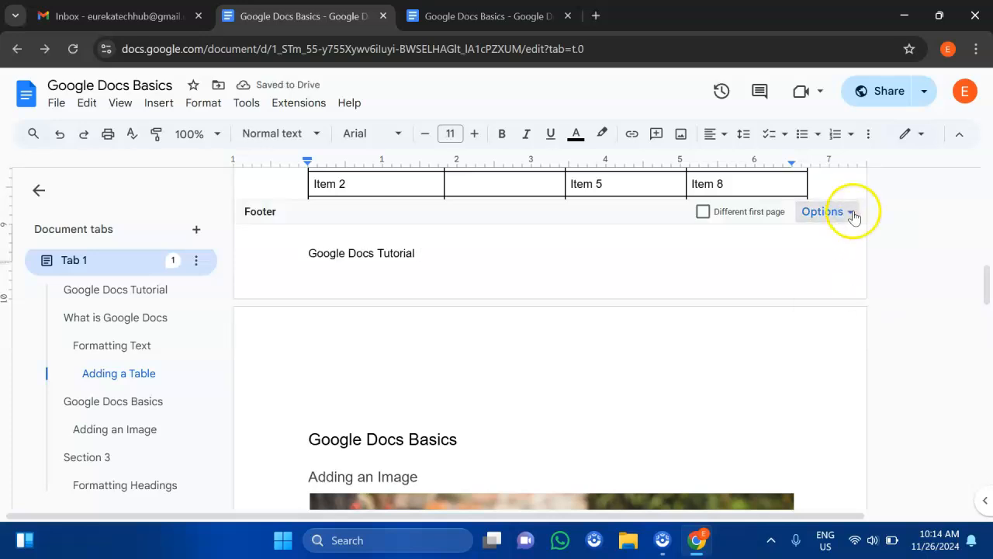
left_click(851, 212)
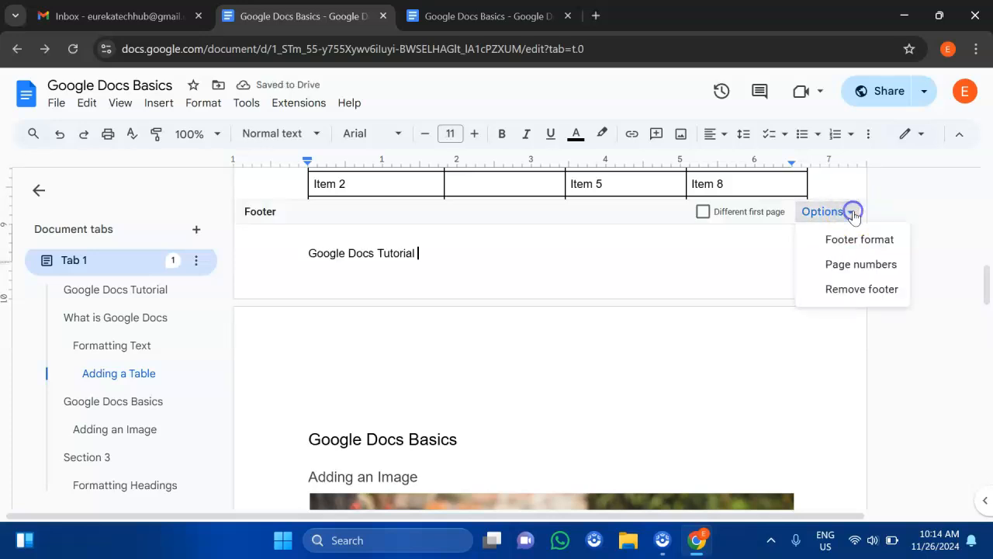
Add page numbers to the footer, starting at 1
left_click(860, 264)
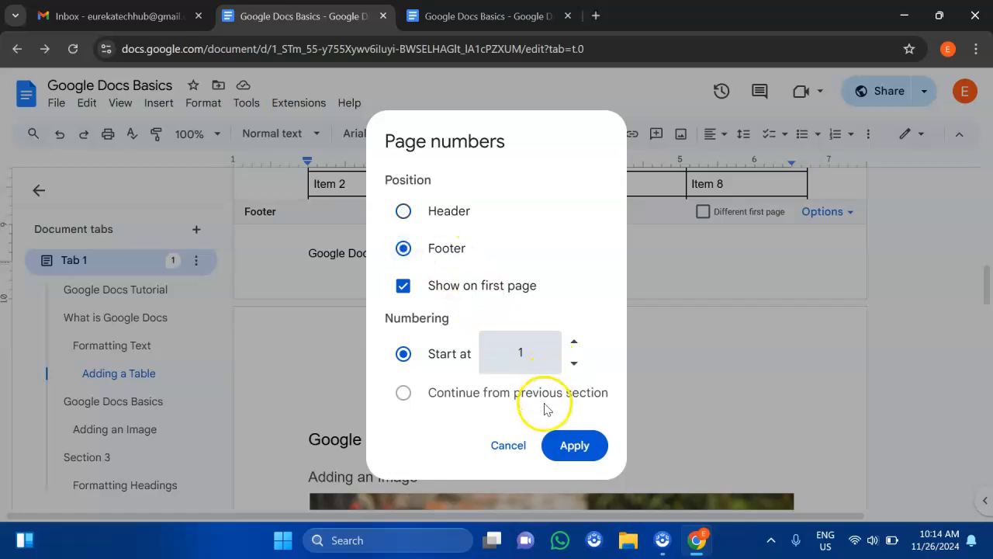
left_click(565, 444)
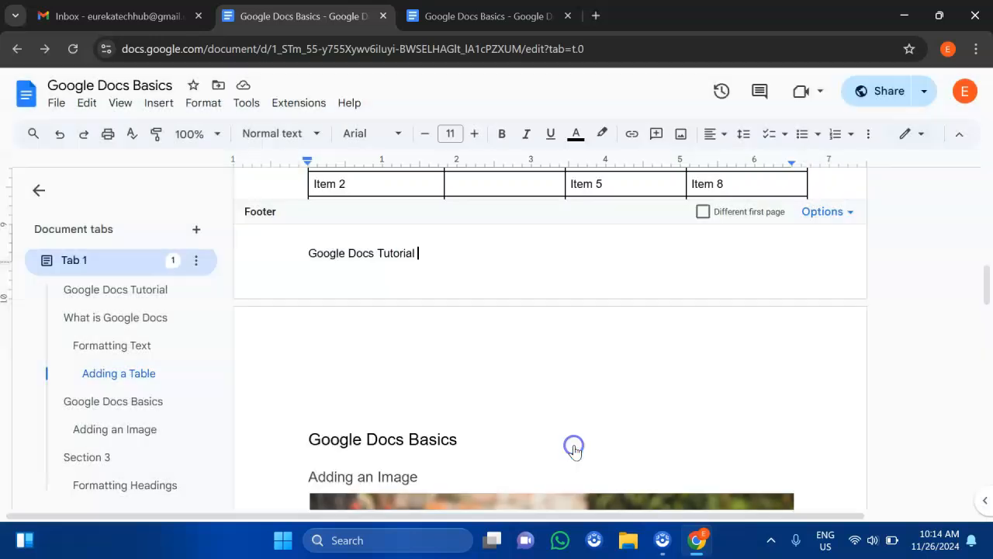
left_click(401, 264)
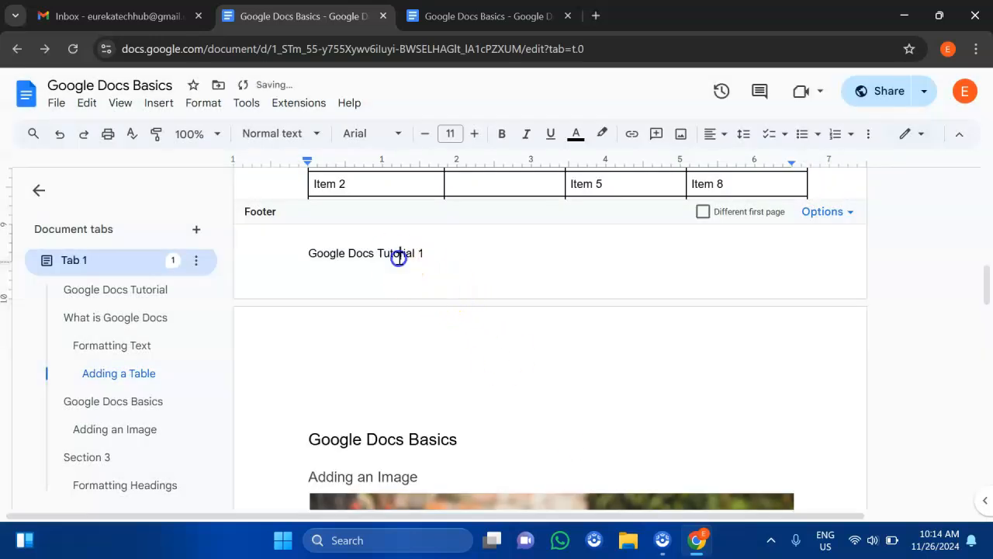
scroll(437, 254, "down", 10)
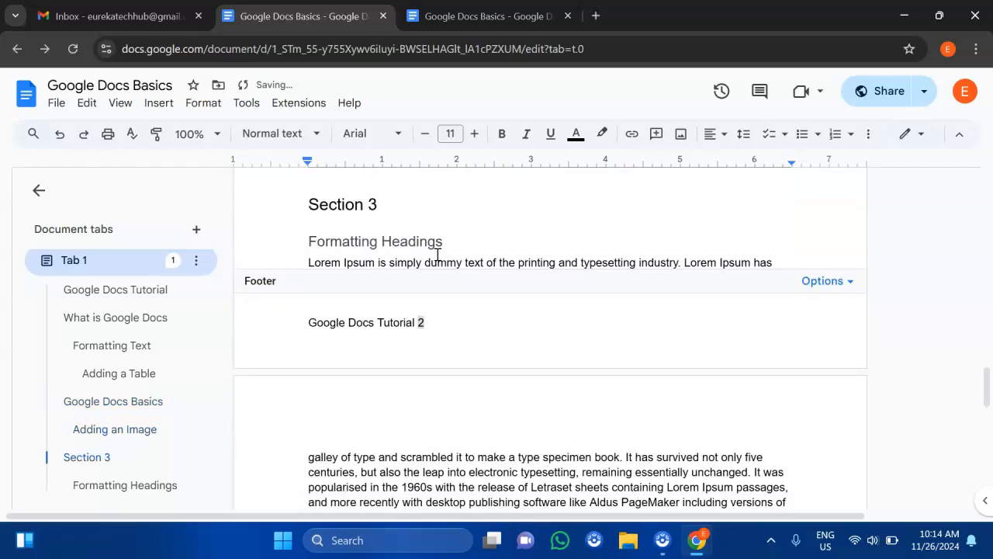
scroll(445, 317, "down", 10)
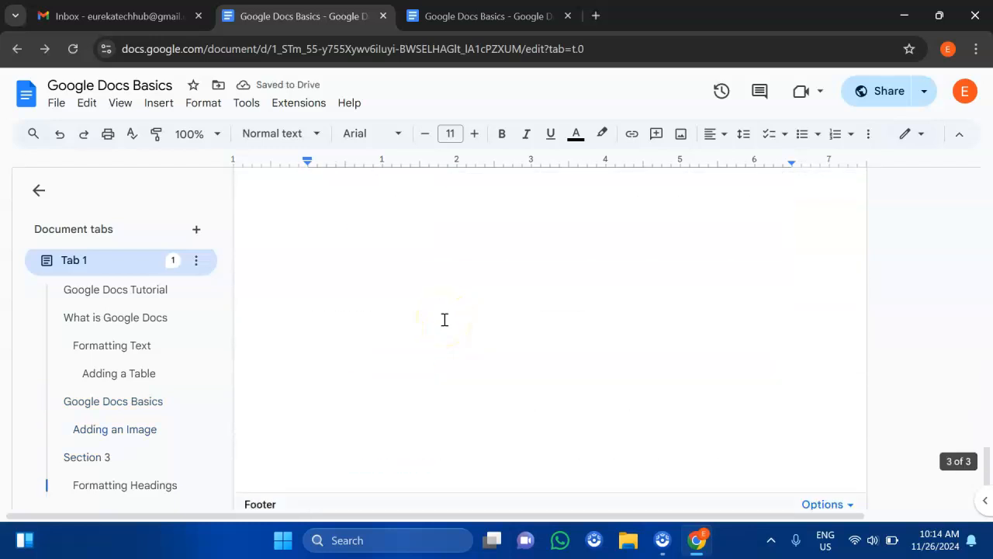
scroll(445, 320, "up", 20)
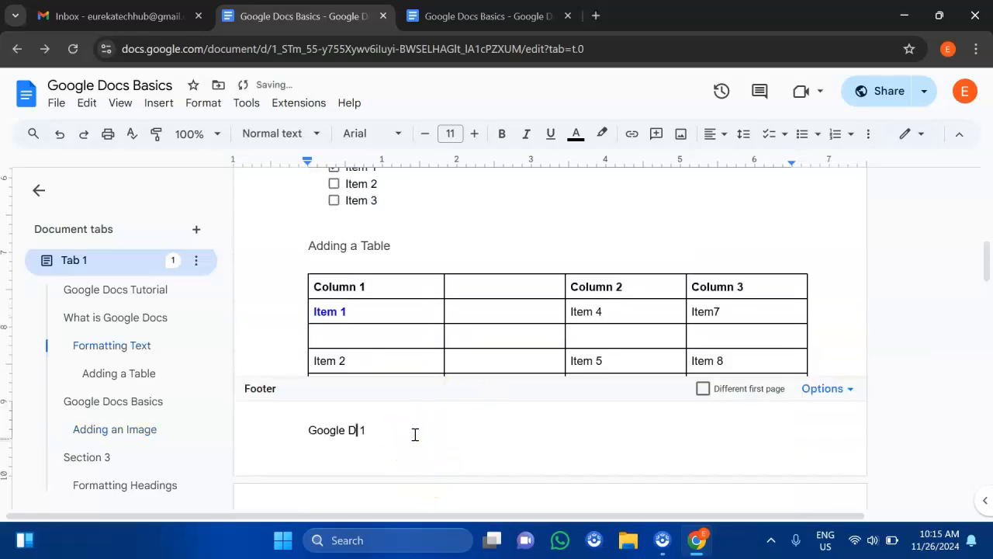
Apply 0.5-inch header and footer margins through the footer format settings
left_click(416, 434)
scroll(423, 434, "down", 15)
scroll(429, 434, "up", 20)
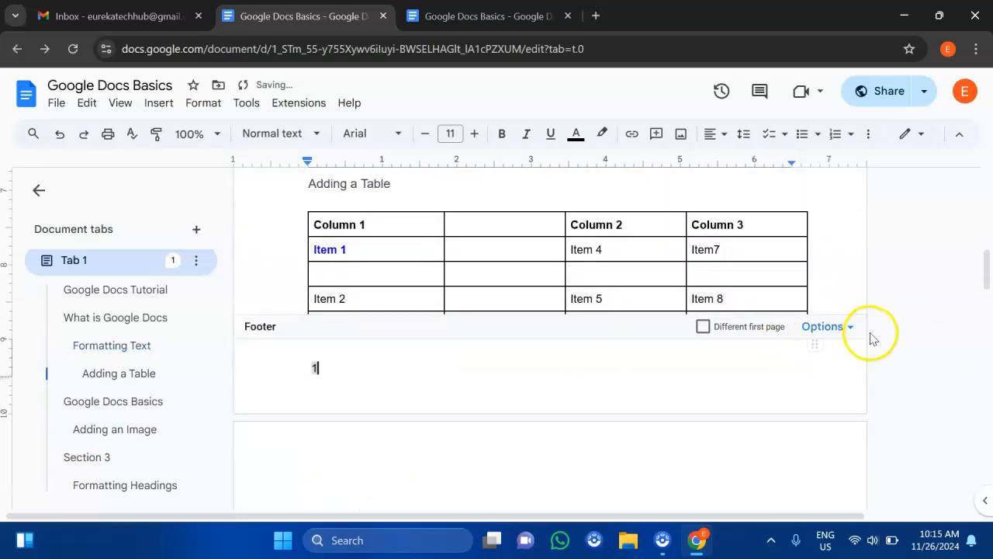
left_click(849, 328)
left_click(854, 357)
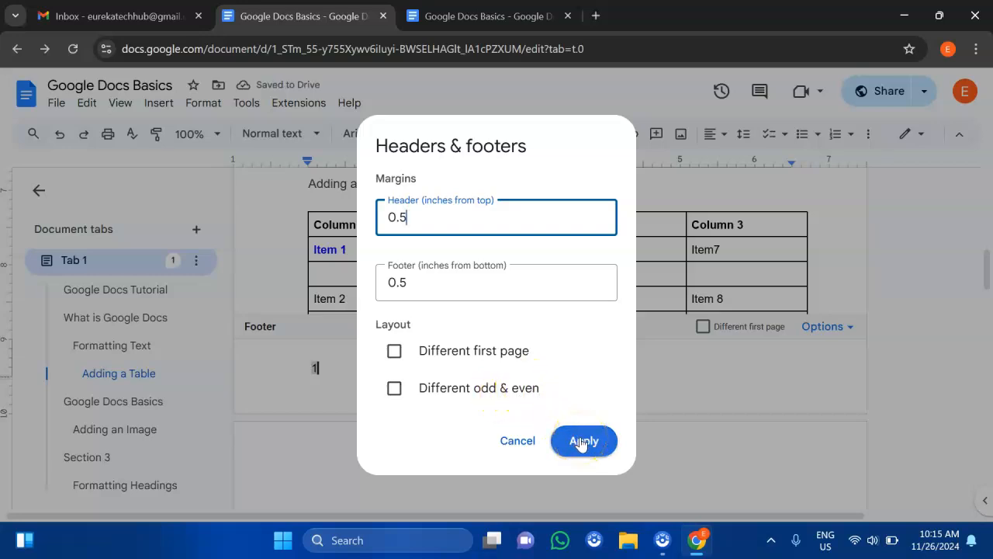
left_click(580, 441)
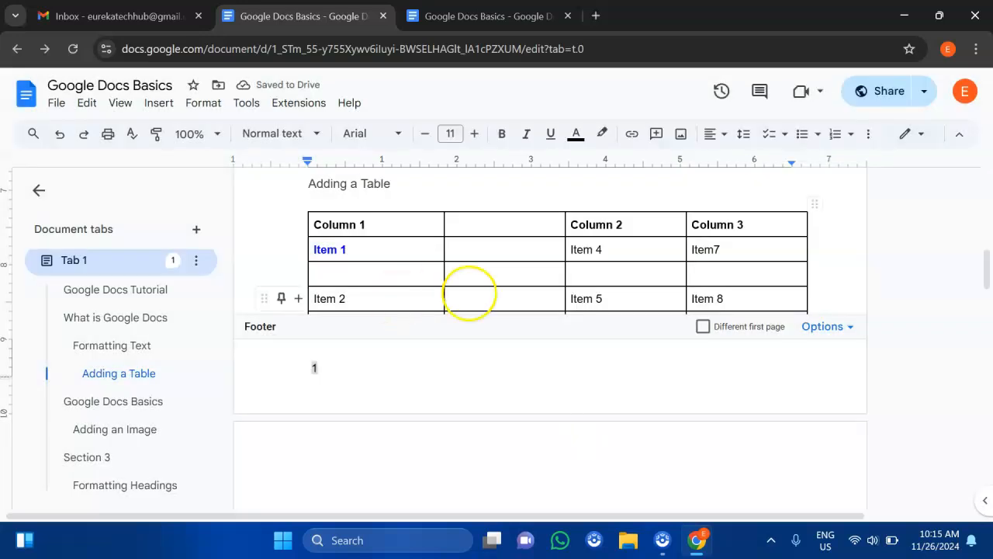
Right-align the footer page number
left_click(726, 135)
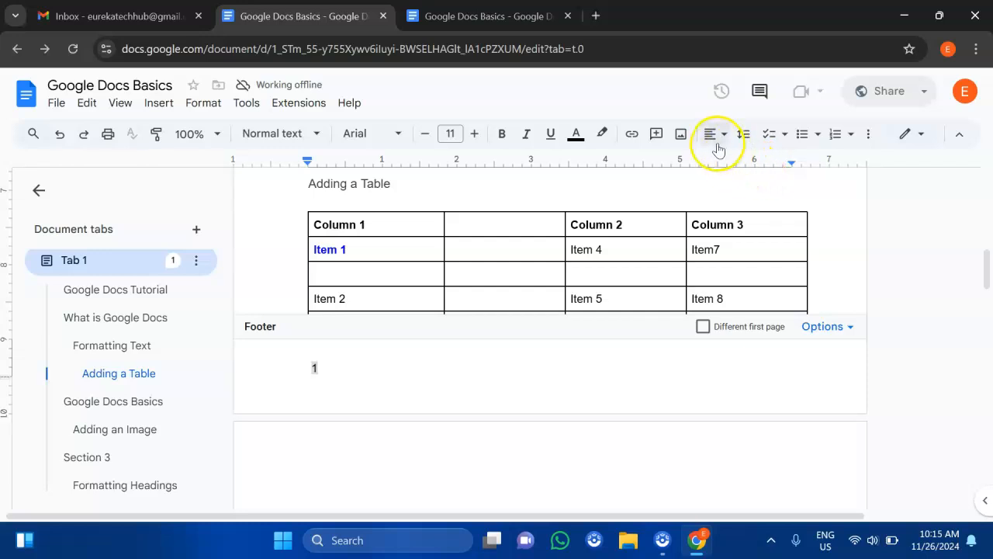
left_click(720, 142)
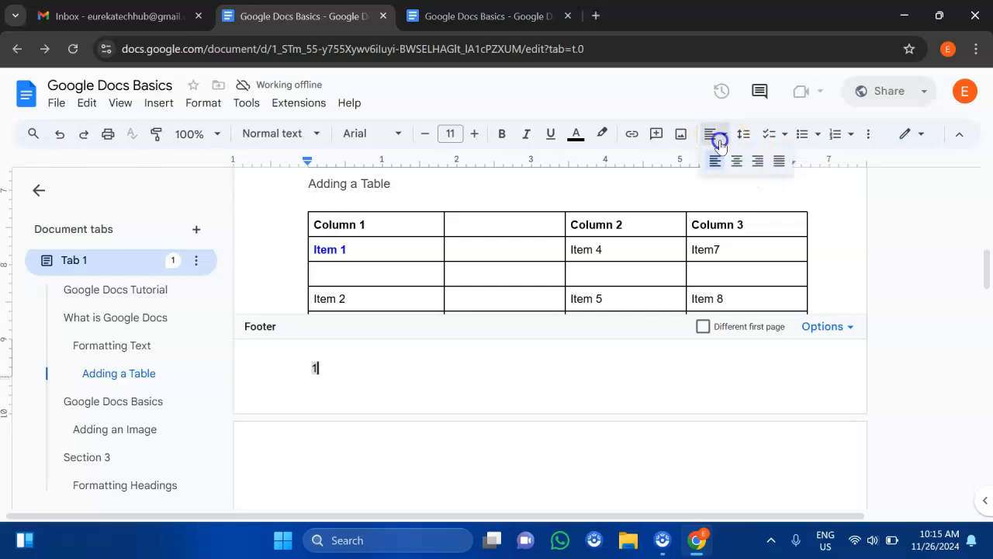
left_click(754, 162)
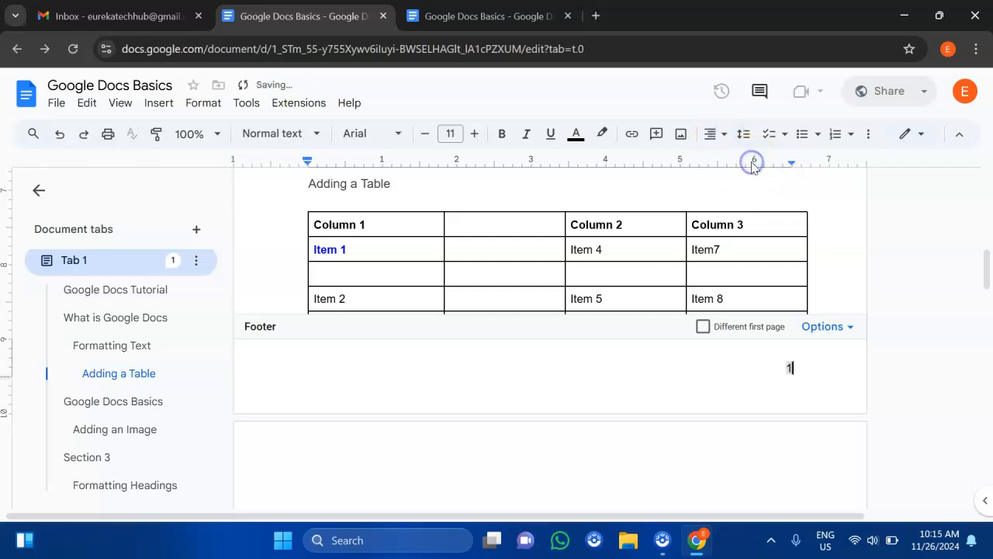
left_click(714, 133)
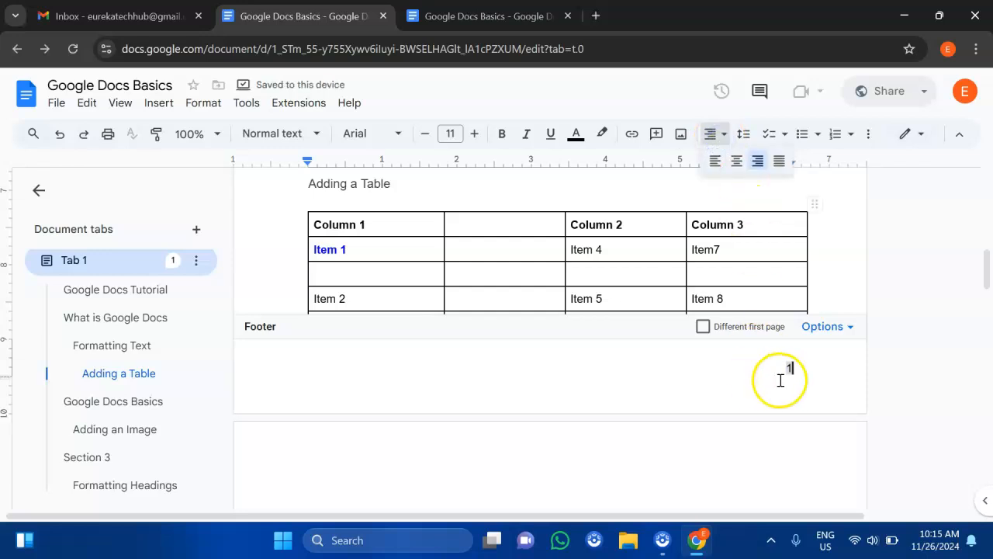
left_click(674, 383)
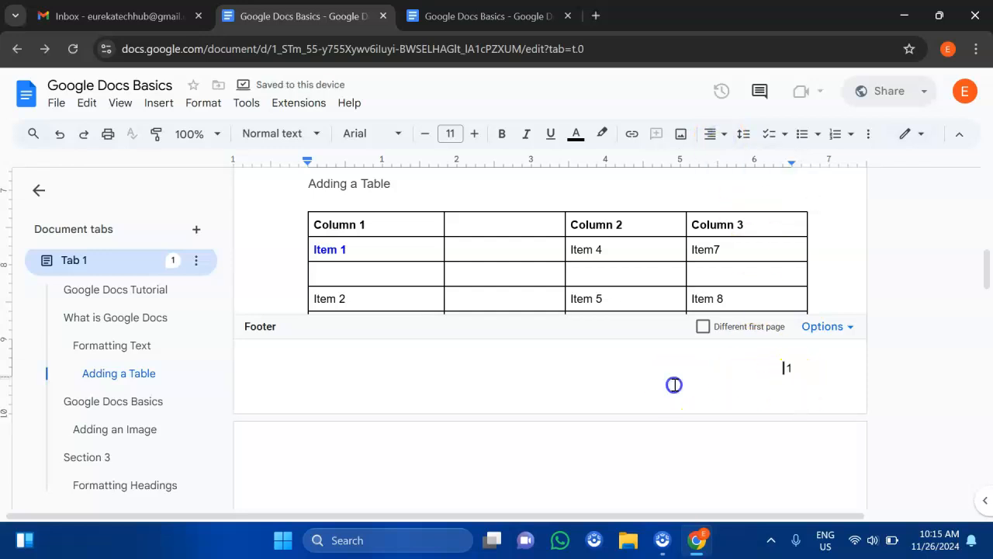
Centre the footer page number and scroll back to the Formatting Text section
left_click(715, 135)
left_click(734, 162)
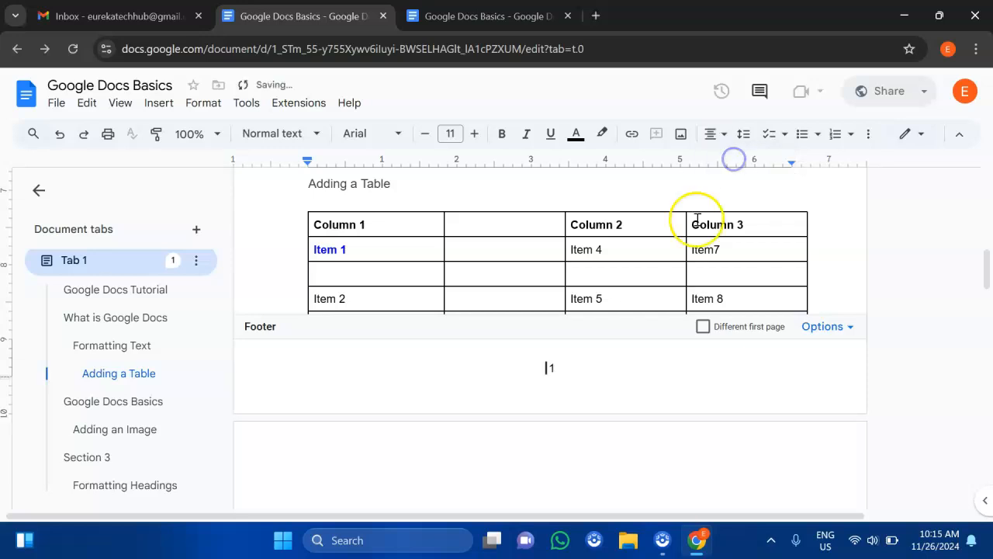
scroll(594, 337, "down", 10)
scroll(595, 339, "down", 5)
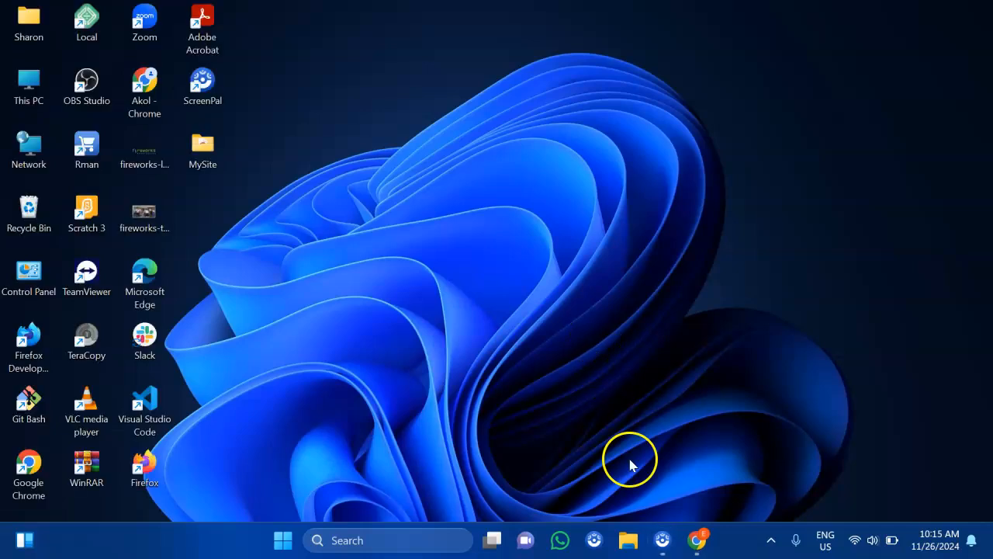
left_click(696, 539)
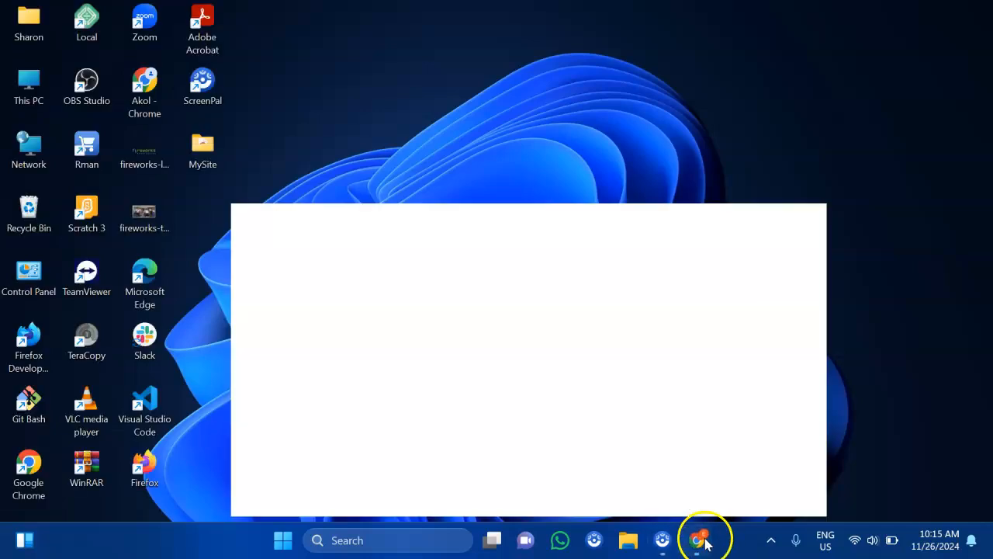
scroll(611, 357, "up", 20)
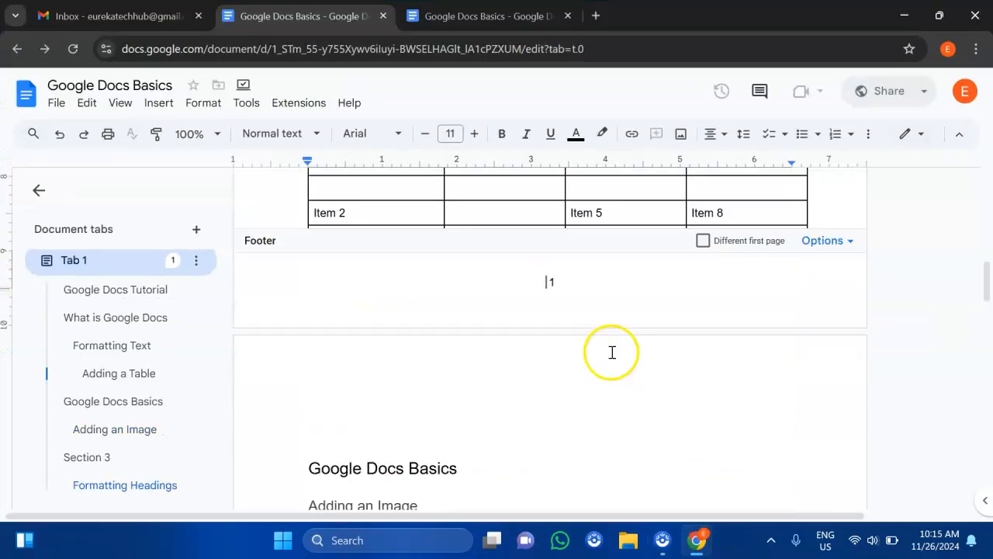
scroll(612, 357, "down", 5)
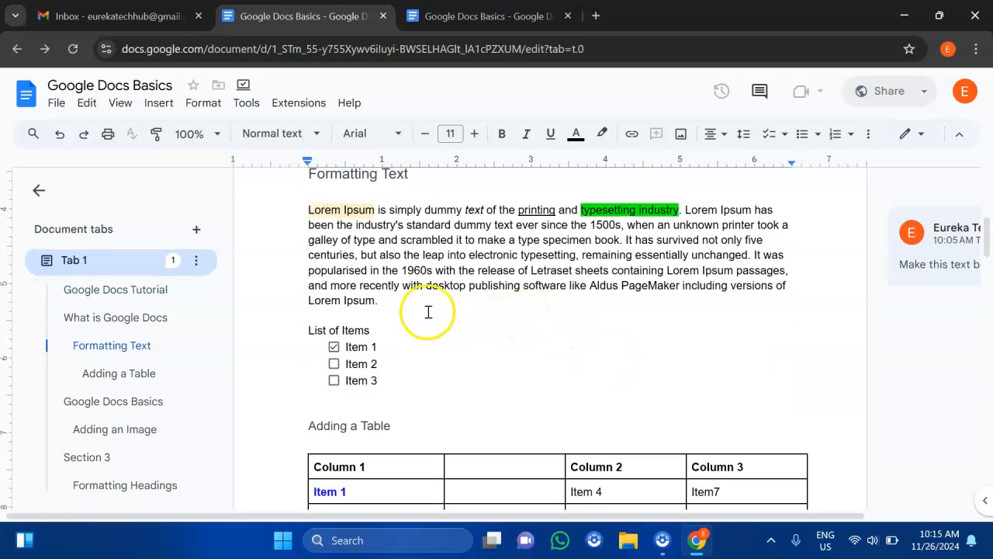
Select the Lorem Ipsum paragraph, centre it, then right-align it
left_click(298, 210)
left_click_drag(353, 262, 383, 294)
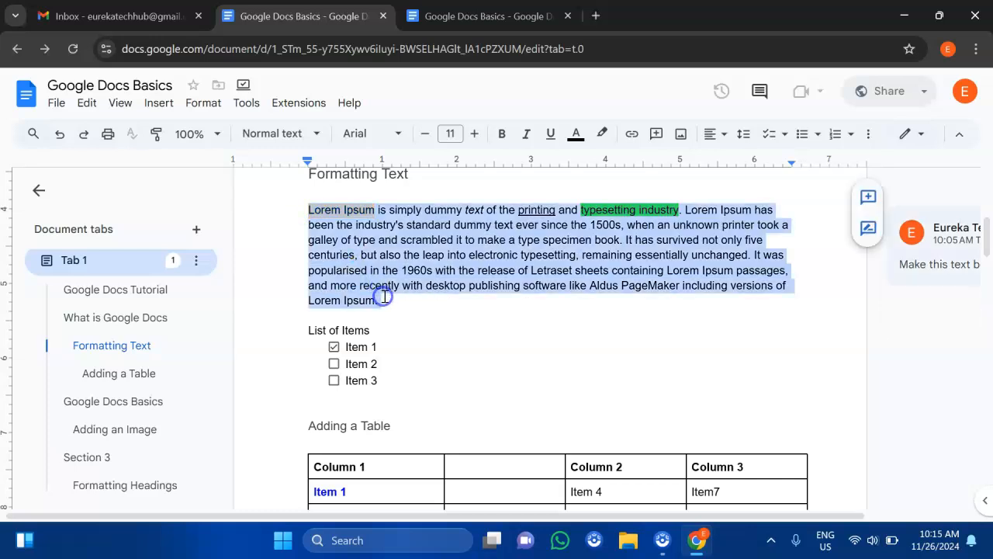
left_click(711, 137)
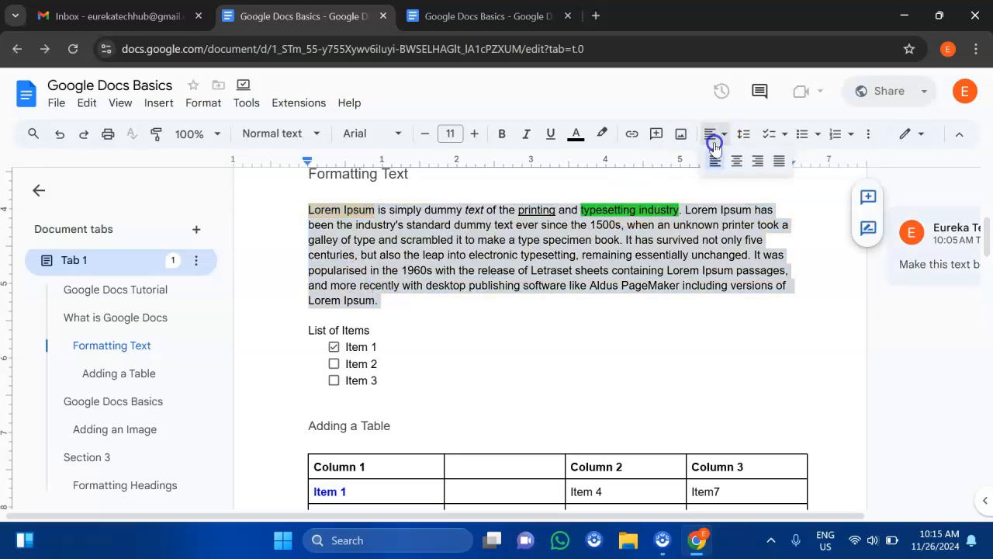
left_click(740, 169)
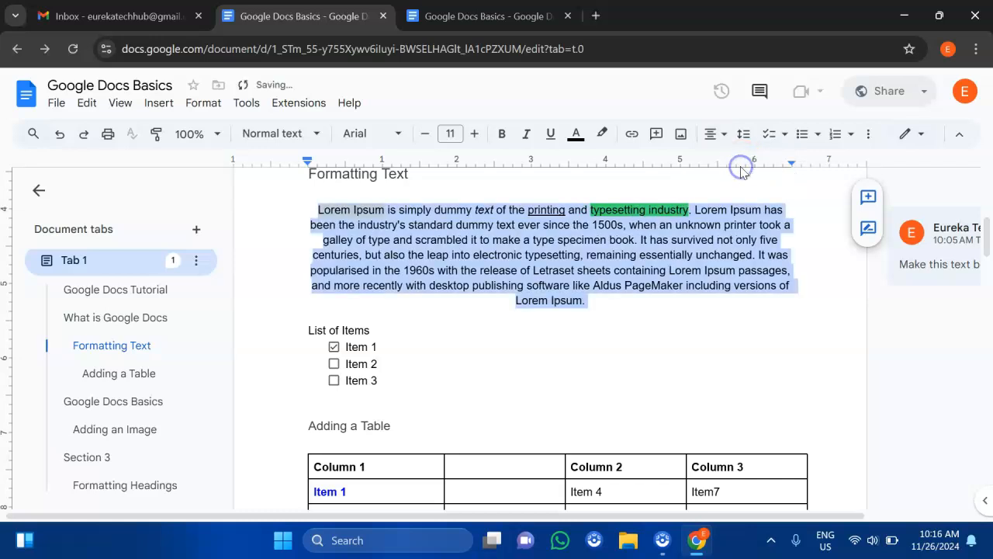
left_click(720, 137)
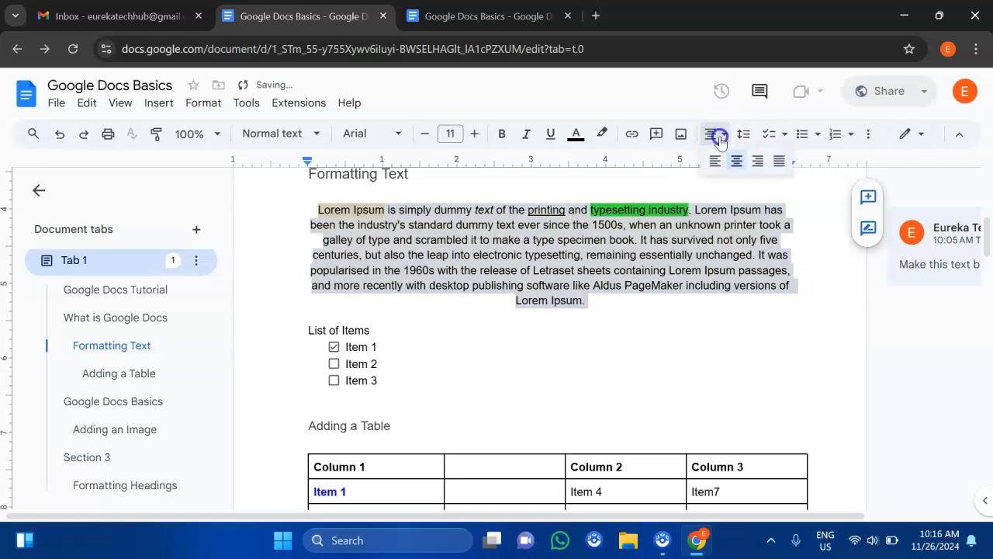
left_click(755, 169)
left_click(758, 163)
Justify the paragraph, then set it back to left alignment
left_click(715, 136)
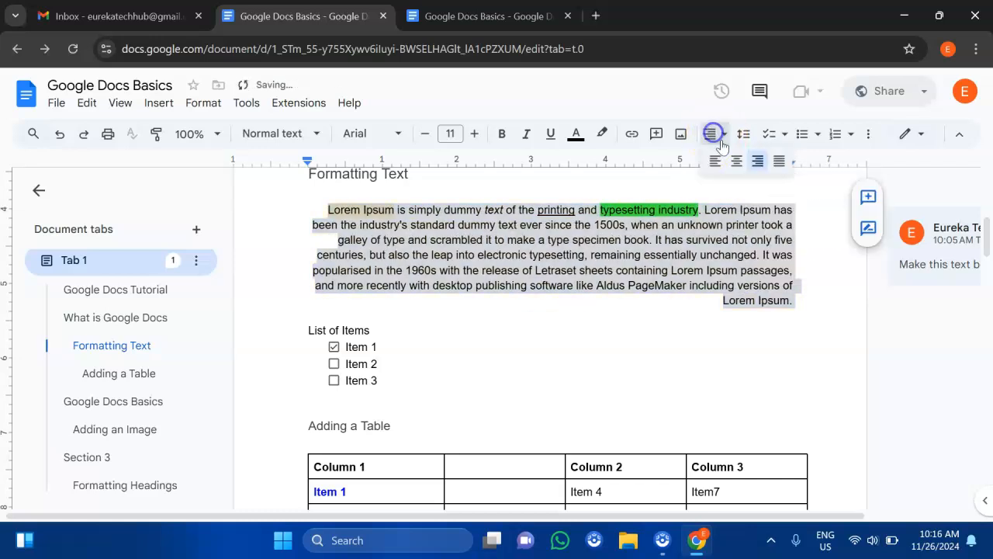
left_click(777, 163)
left_click(716, 133)
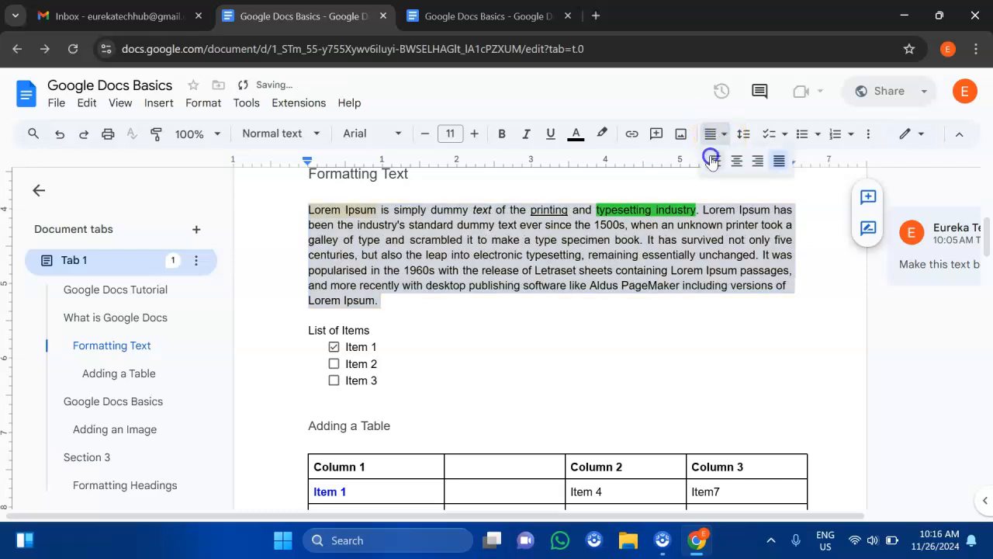
left_click(713, 160)
left_click(644, 264)
Select the Lorem Ipsum paragraph and give it 1.5 line spacing
scroll(619, 303, "up", 2)
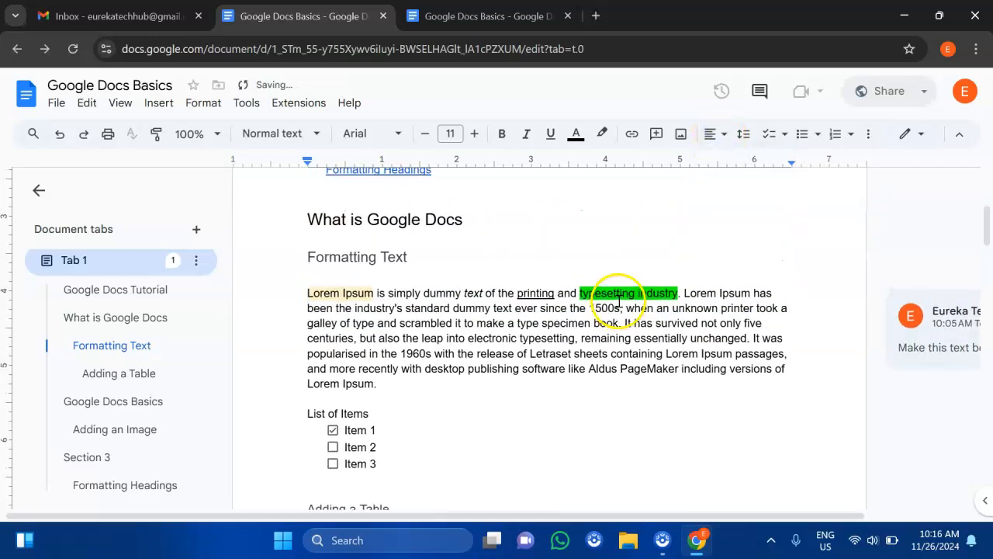
left_click(742, 137)
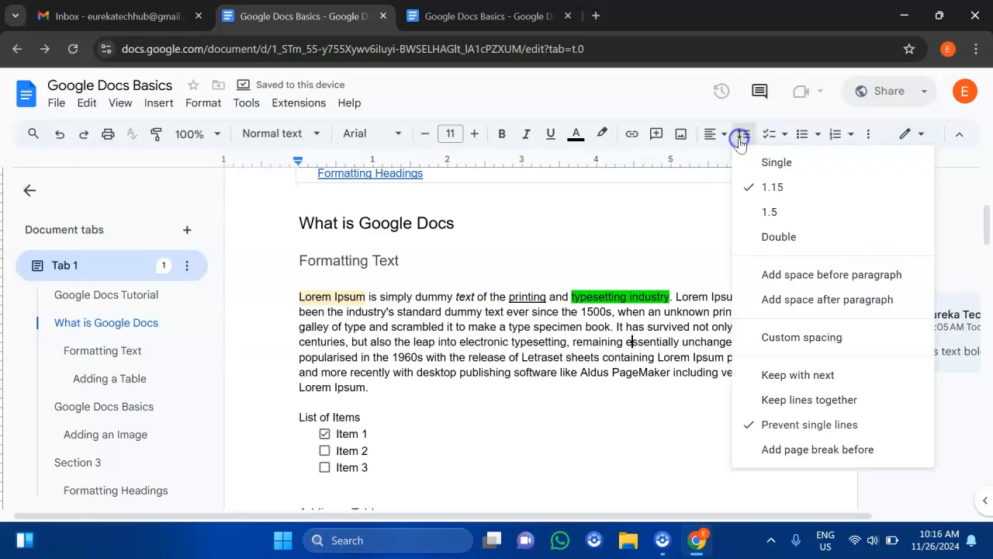
left_click(639, 358)
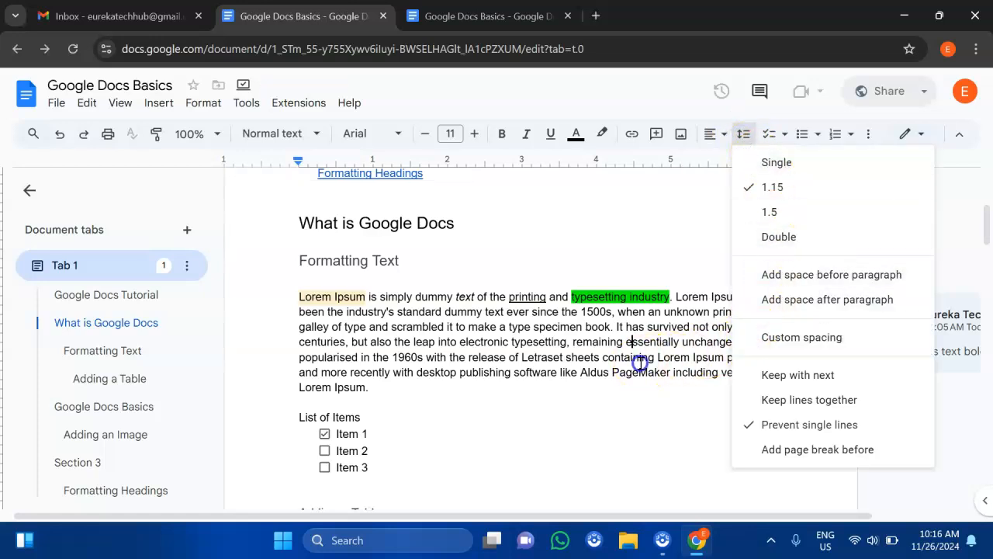
left_click_drag(287, 304, 434, 385)
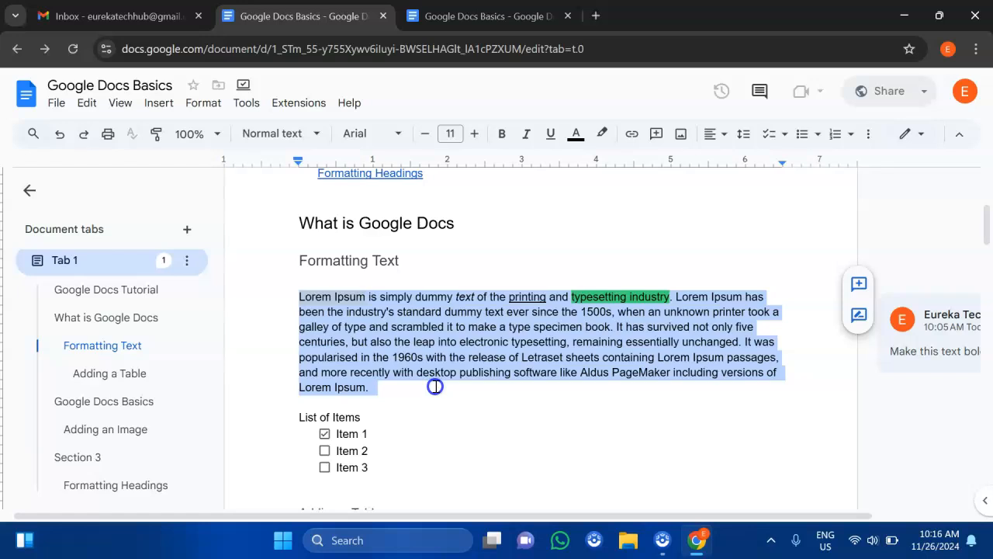
left_click(743, 135)
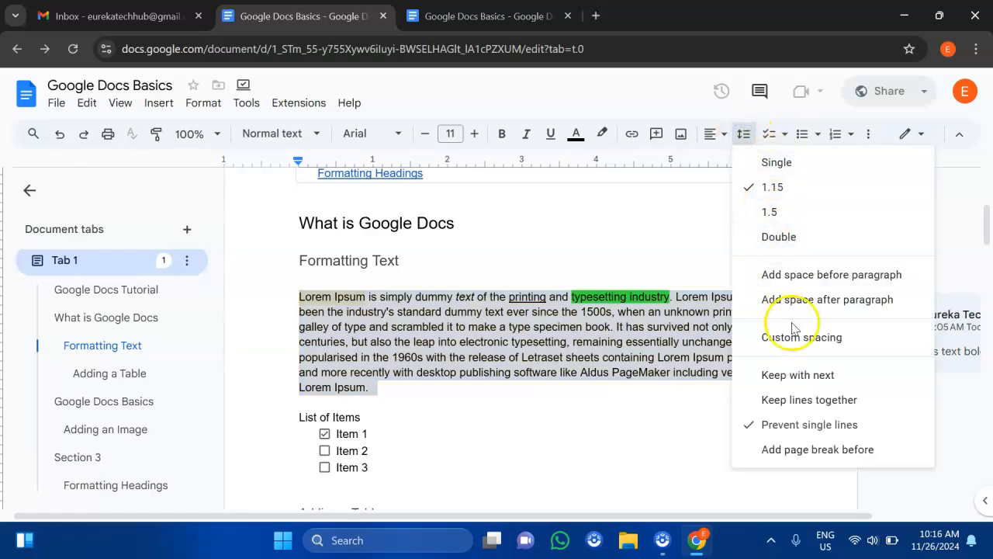
left_click(779, 212)
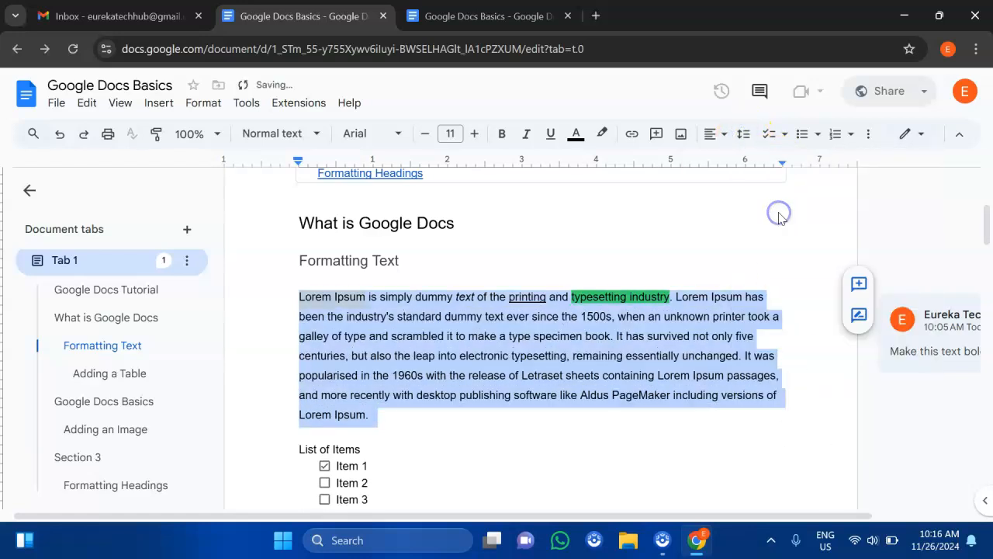
Restore the paragraph's line spacing to 1.15
left_click(743, 135)
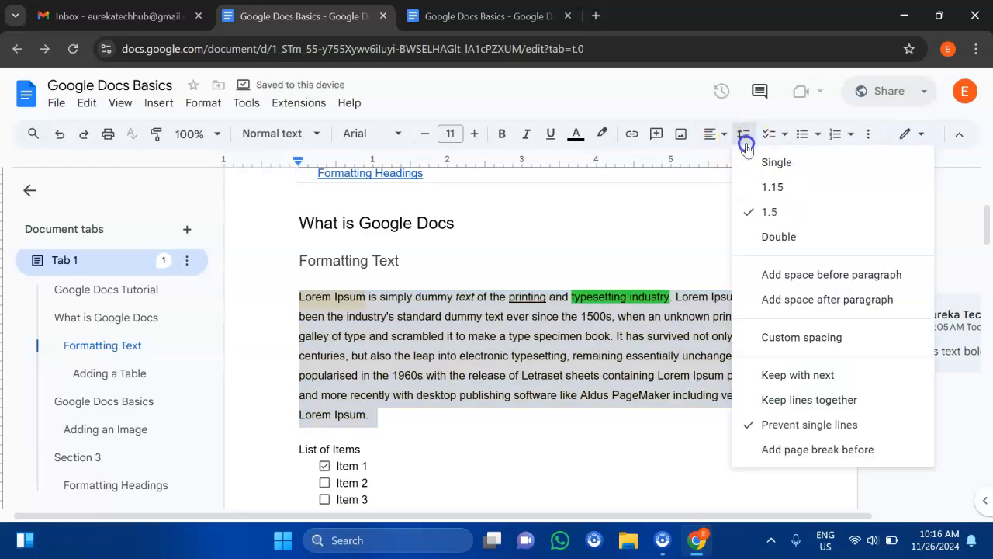
left_click(779, 187)
left_click(587, 386)
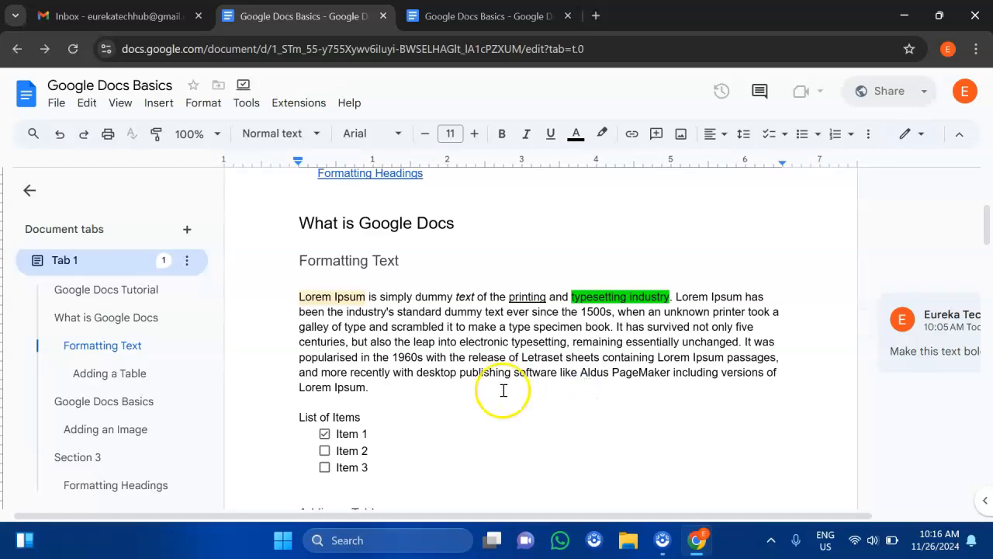
scroll(503, 390, "up", 3)
scroll(503, 390, "down", 15)
scroll(504, 391, "down", 3)
scroll(504, 390, "up", 20)
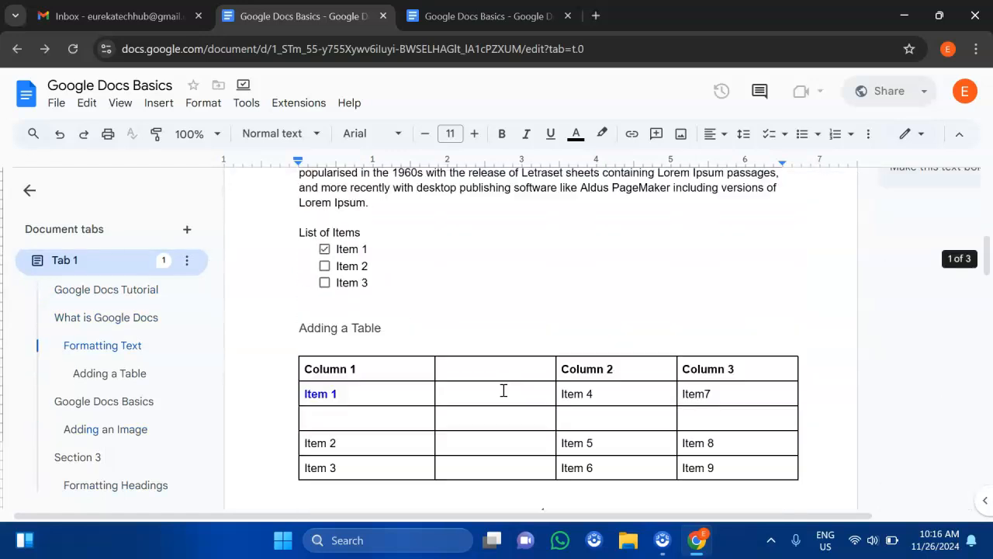
scroll(504, 390, "up", 2)
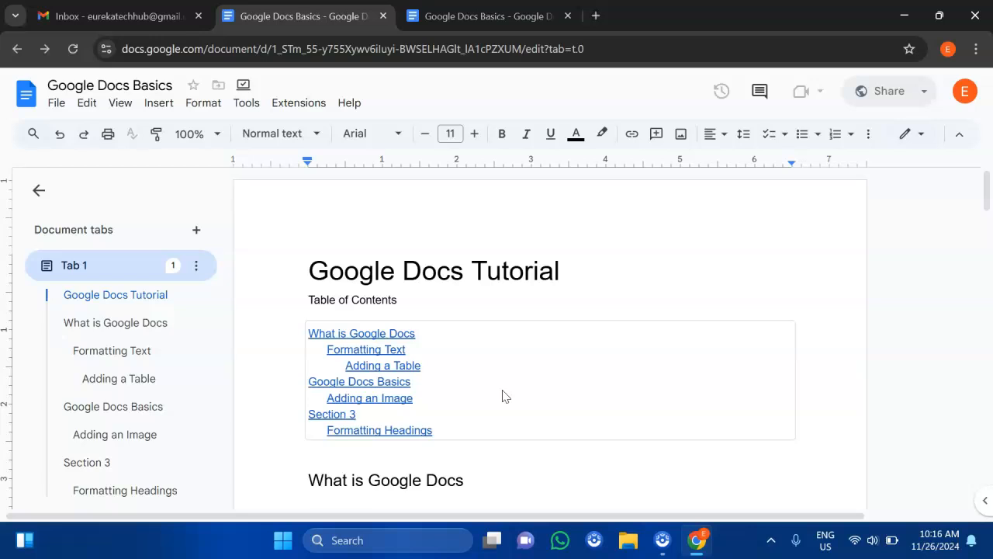
scroll(502, 397, "down", 4)
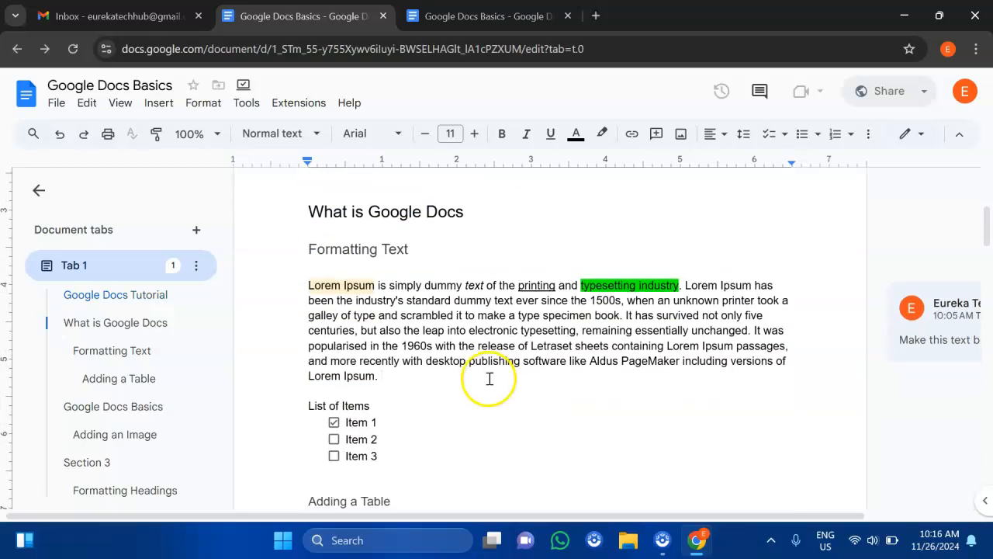
scroll(489, 378, "down", 10)
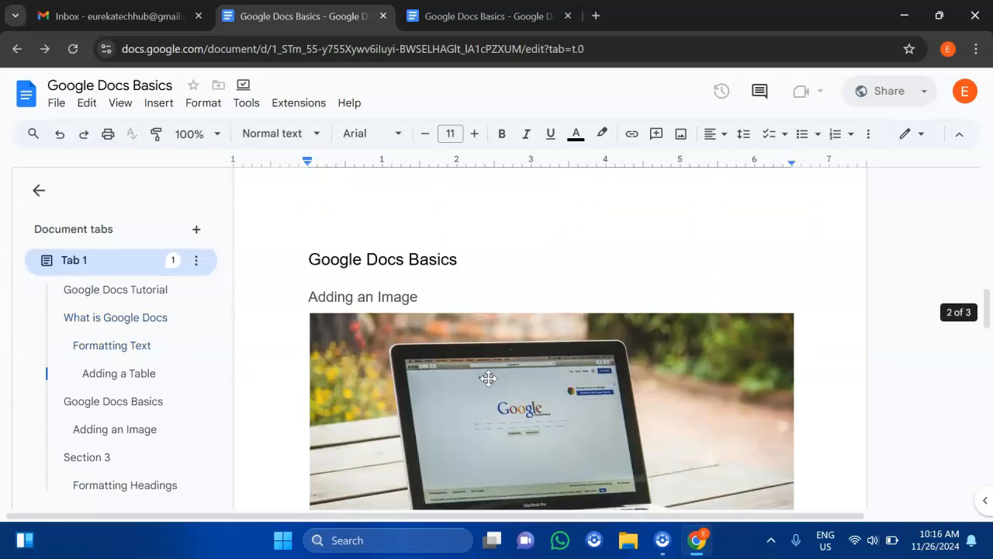
scroll(488, 378, "down", 5)
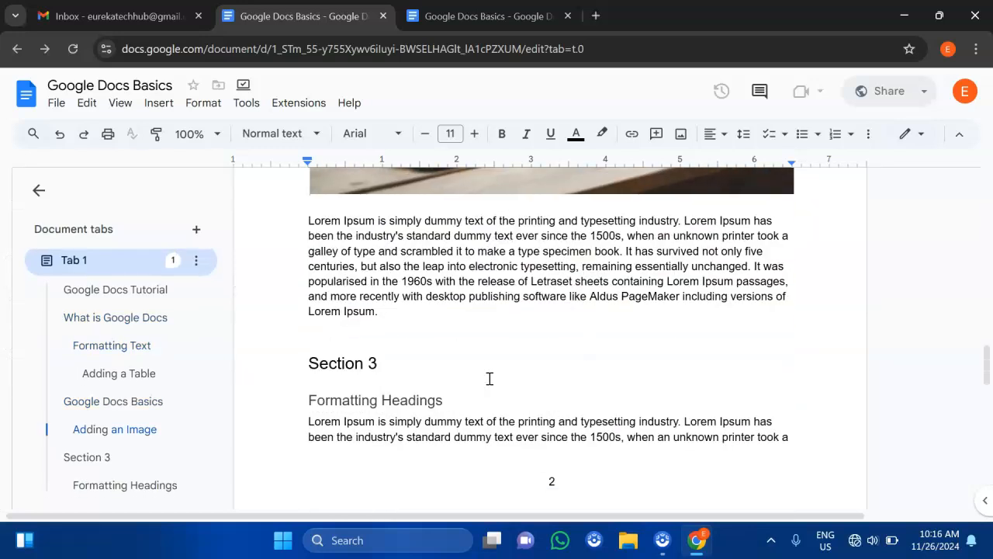